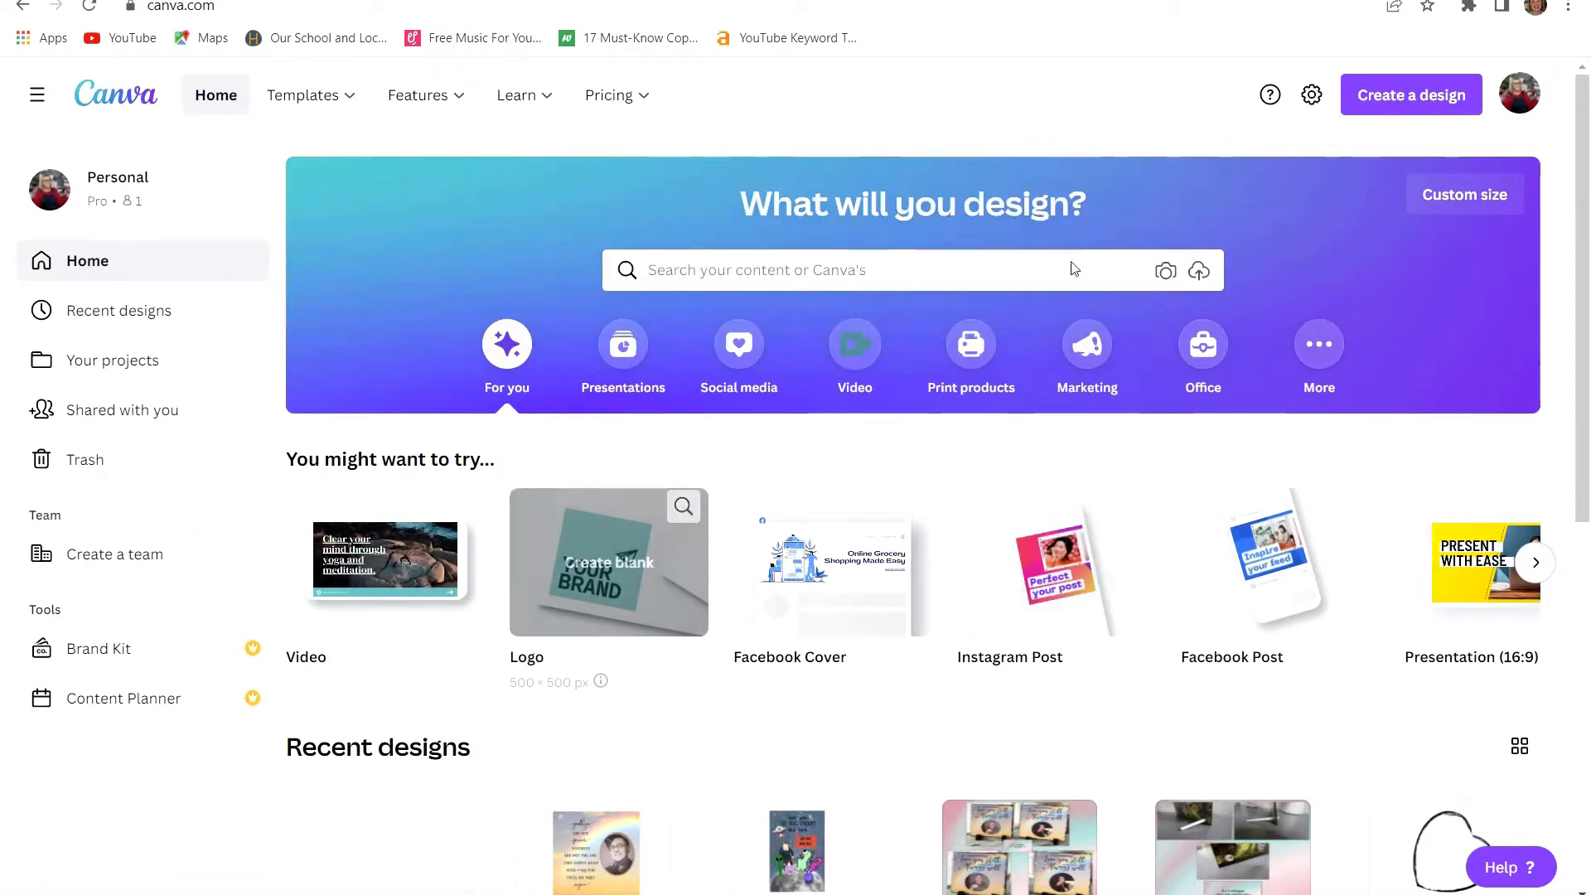
# - Create a new blank design at the custom size of 29.7 × 21 cm
pyautogui.click(1420, 105)
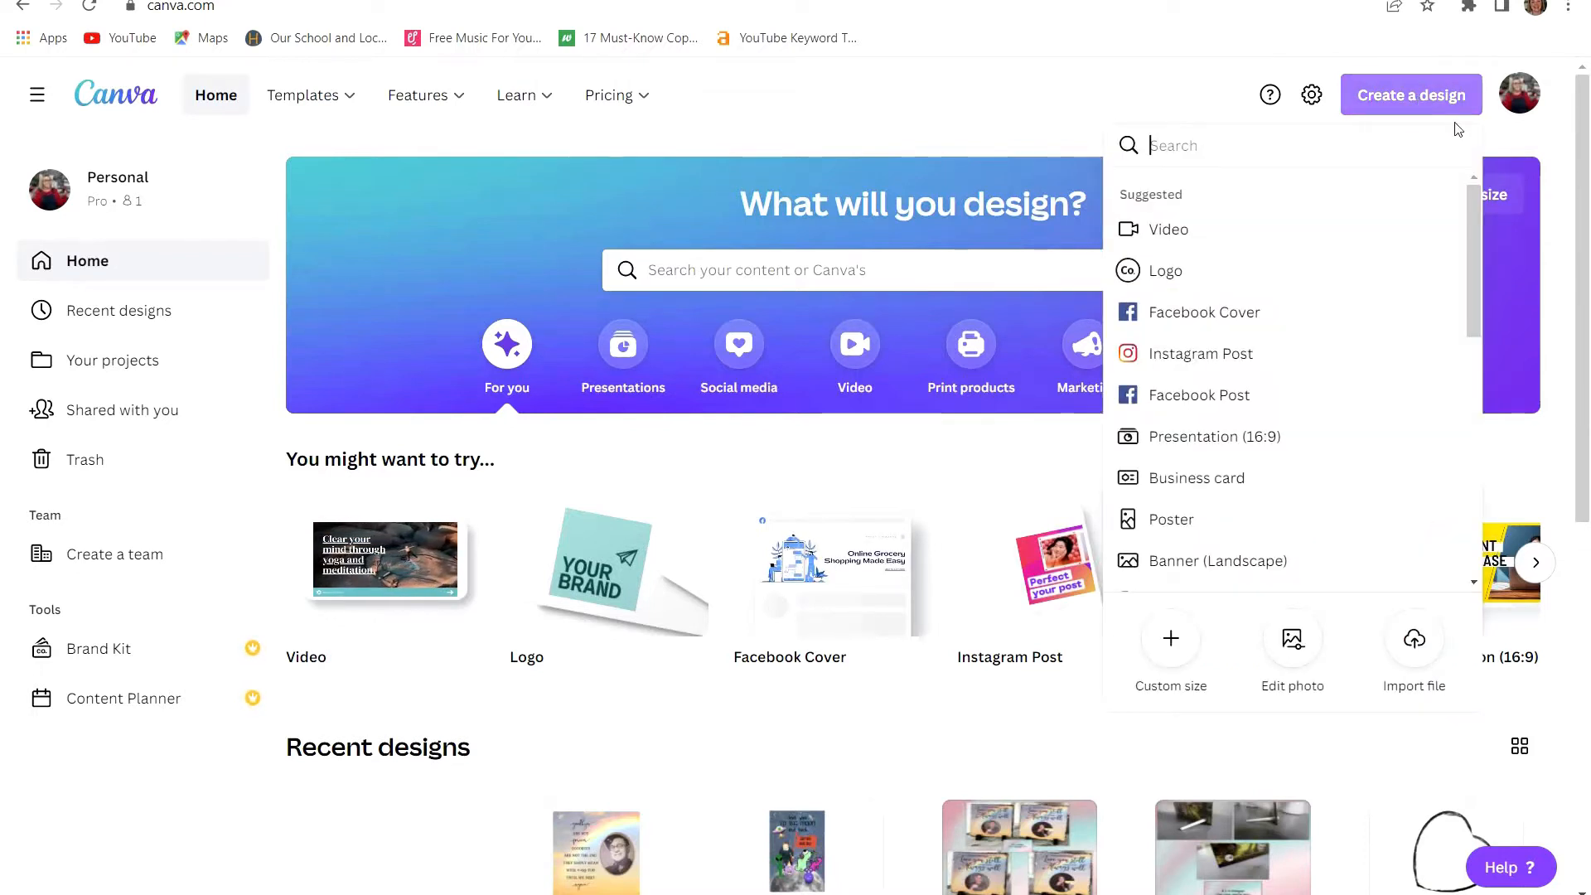
pyautogui.moveTo(1473, 226); pyautogui.dragTo(1471, 292)
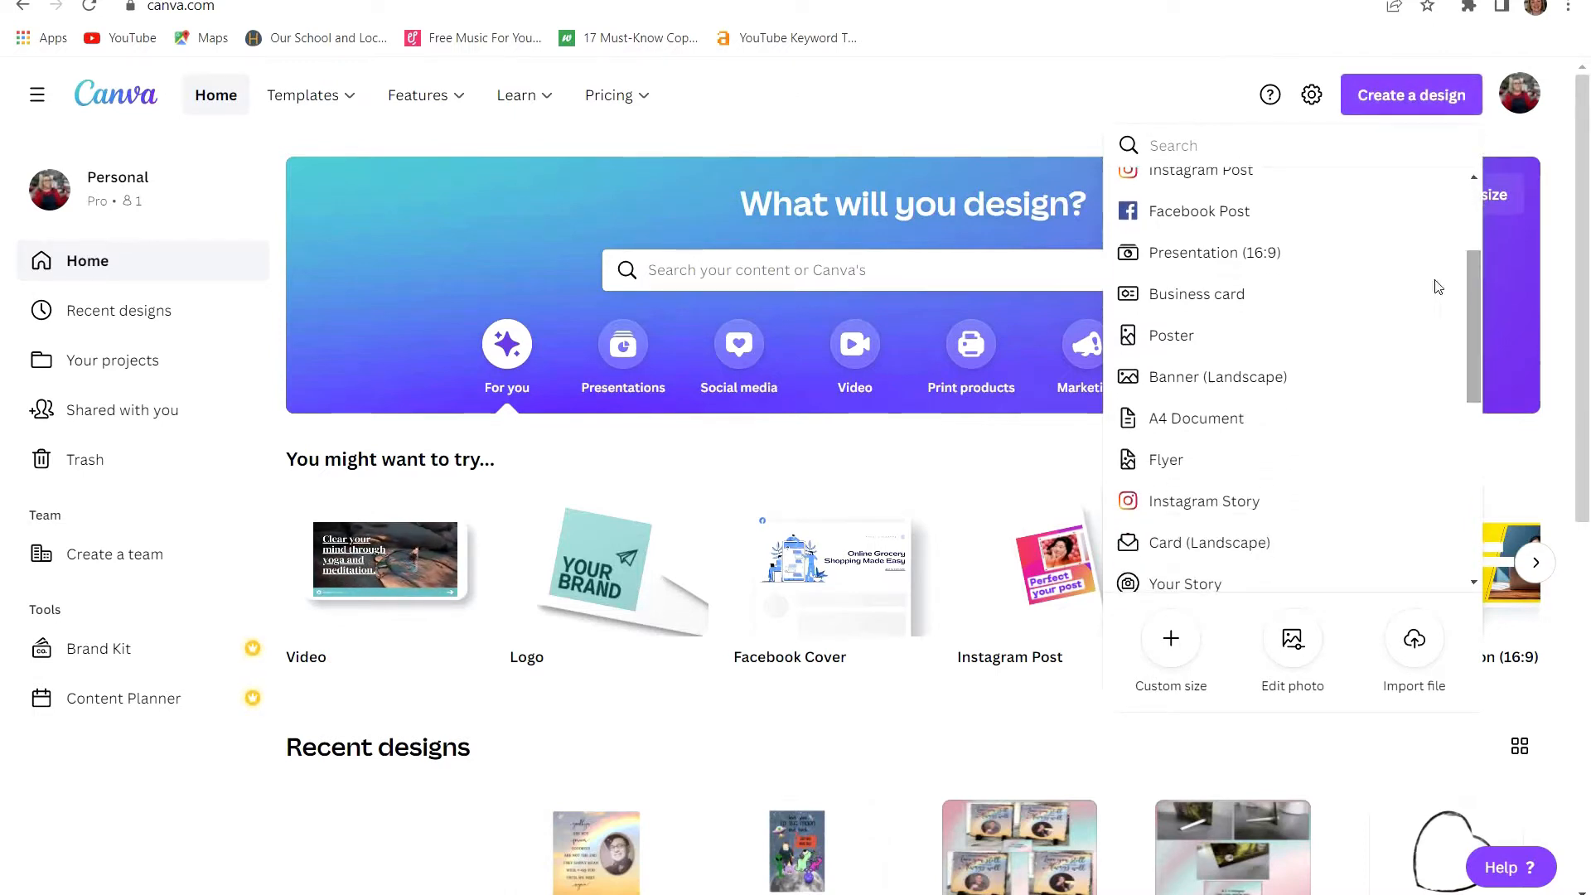
pyautogui.click(1191, 426)
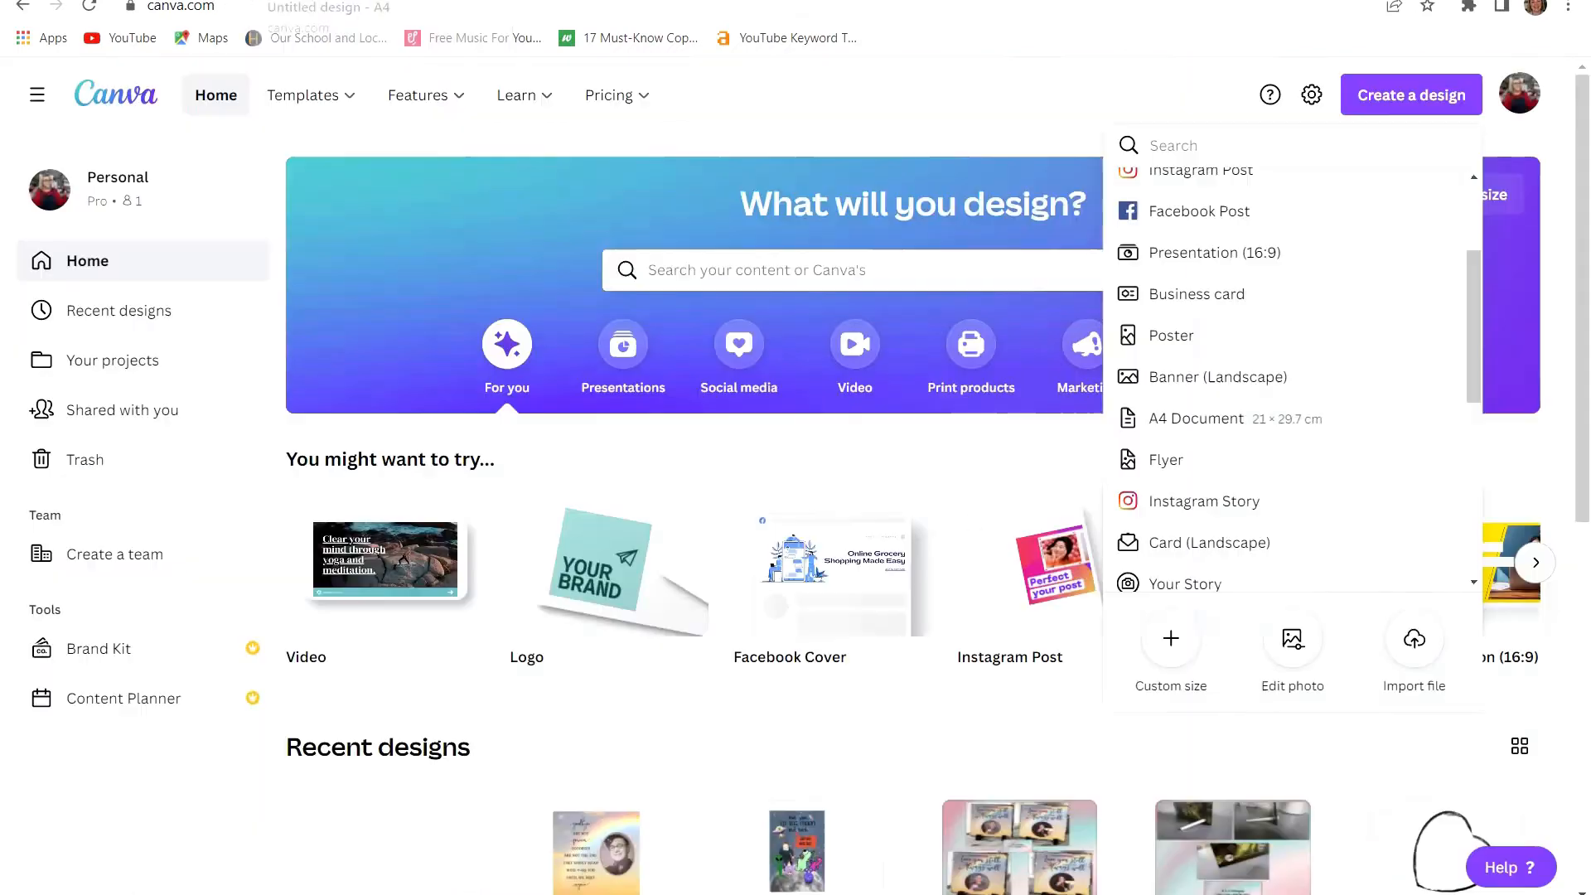
pyautogui.click(1171, 655)
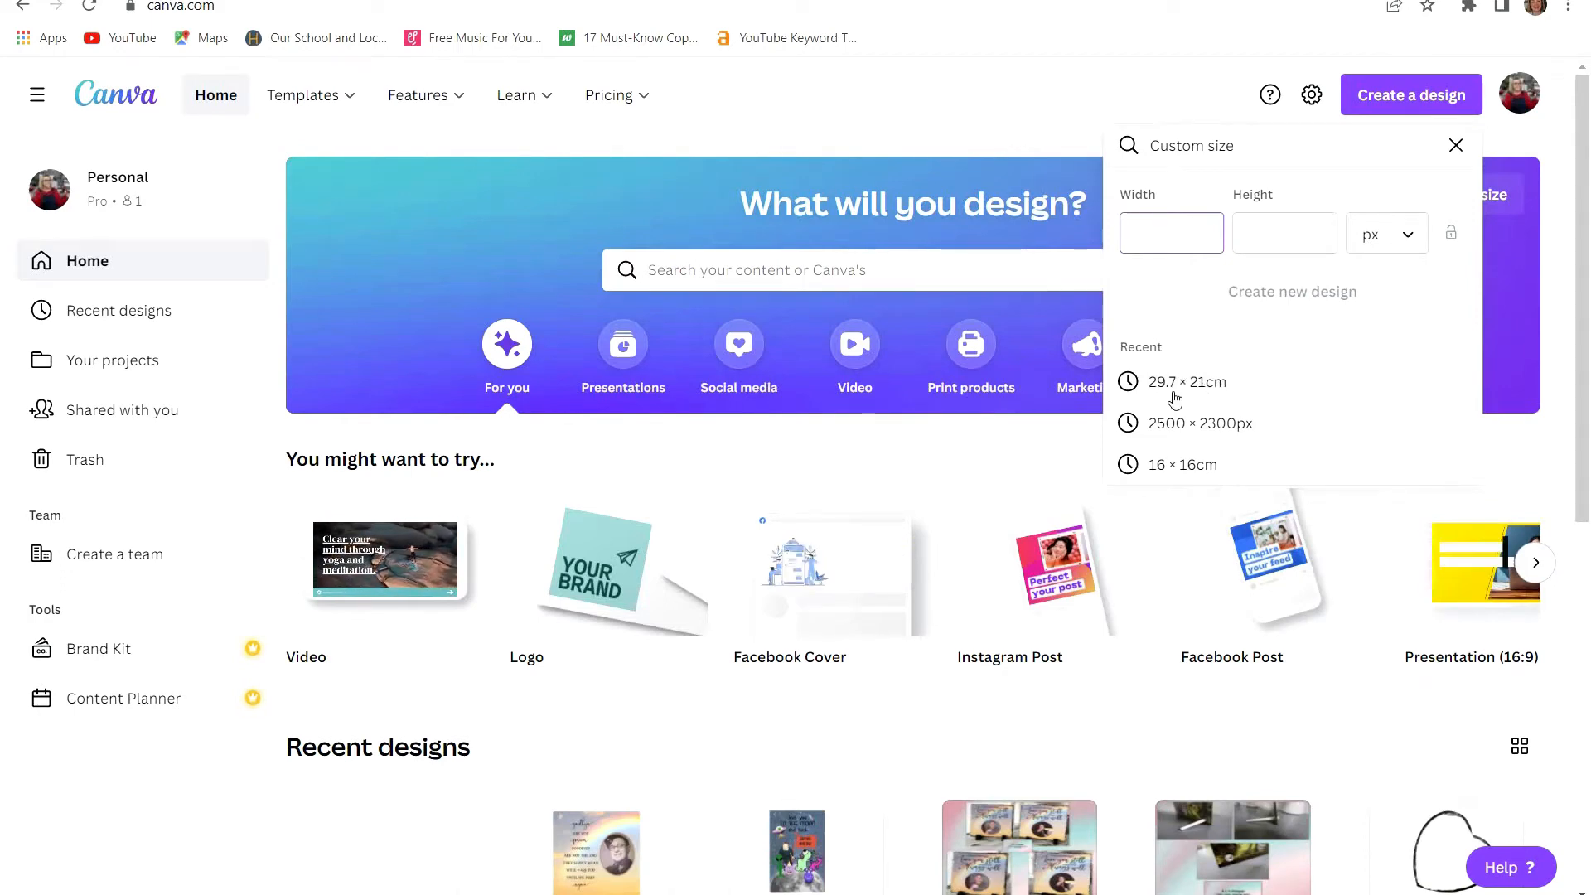
pyautogui.click(1245, 389)
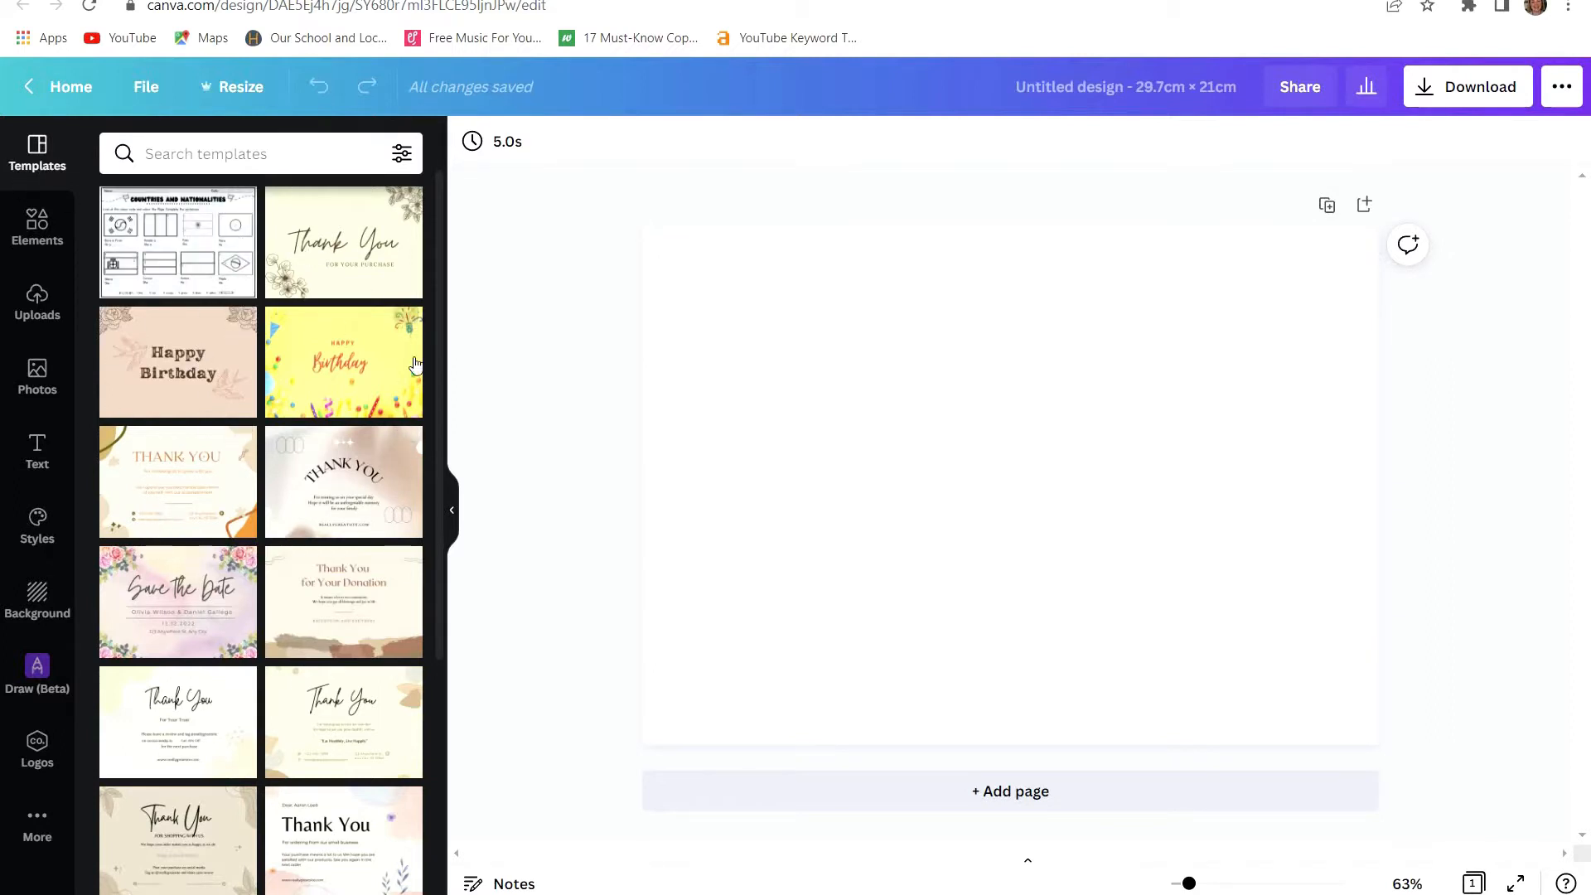
# - Look through the ready-made templates and the available design elements
pyautogui.moveTo(441, 342); pyautogui.dragTo(452, 651)
pyautogui.click(37, 149)
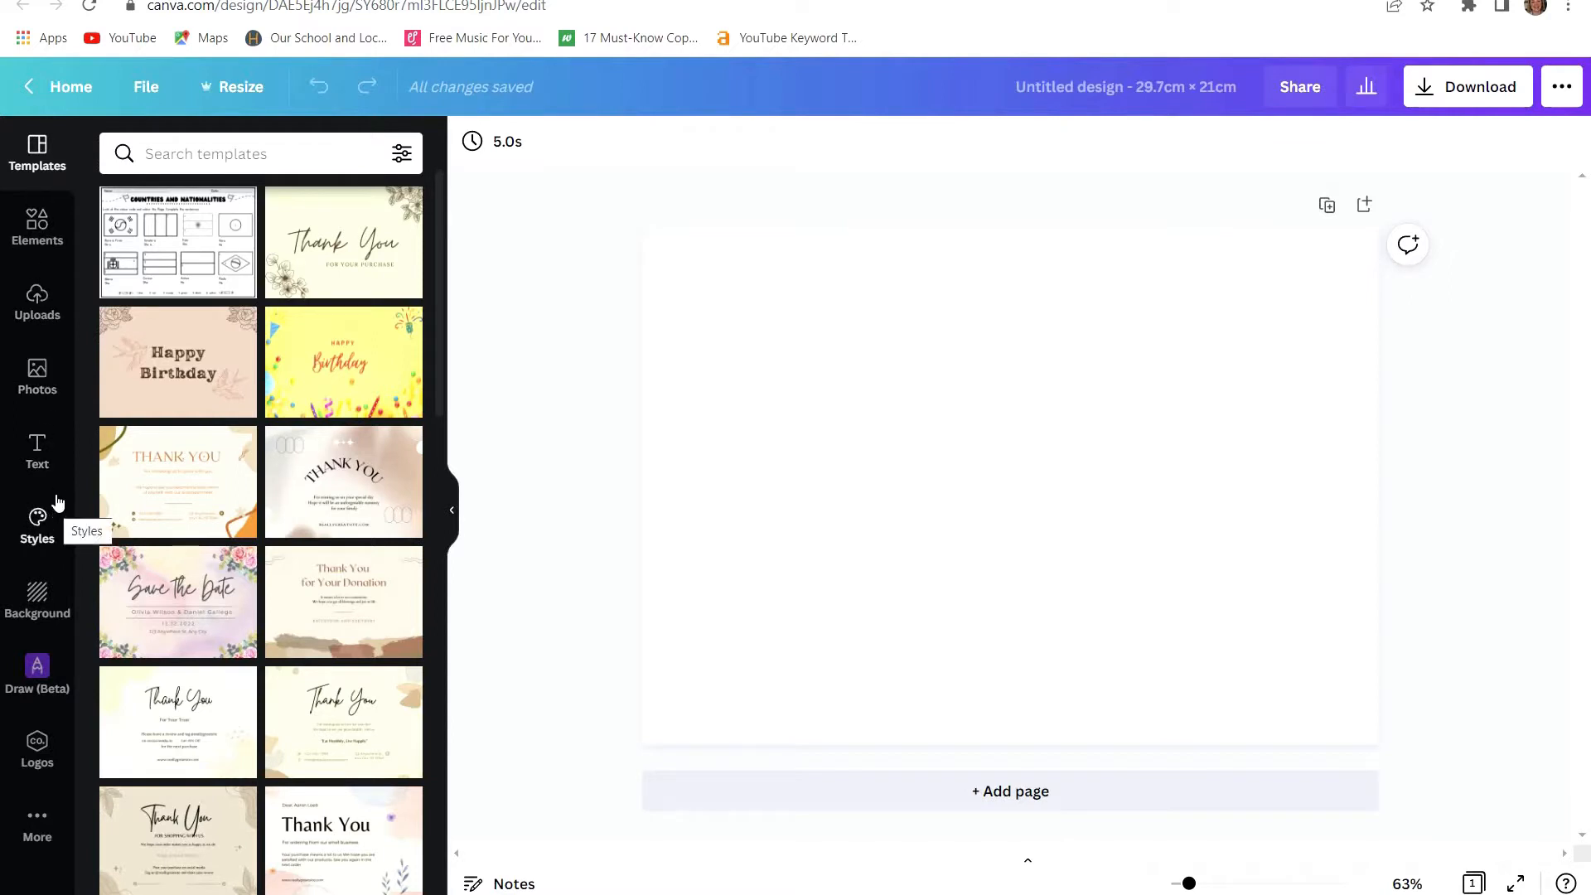
pyautogui.click(34, 224)
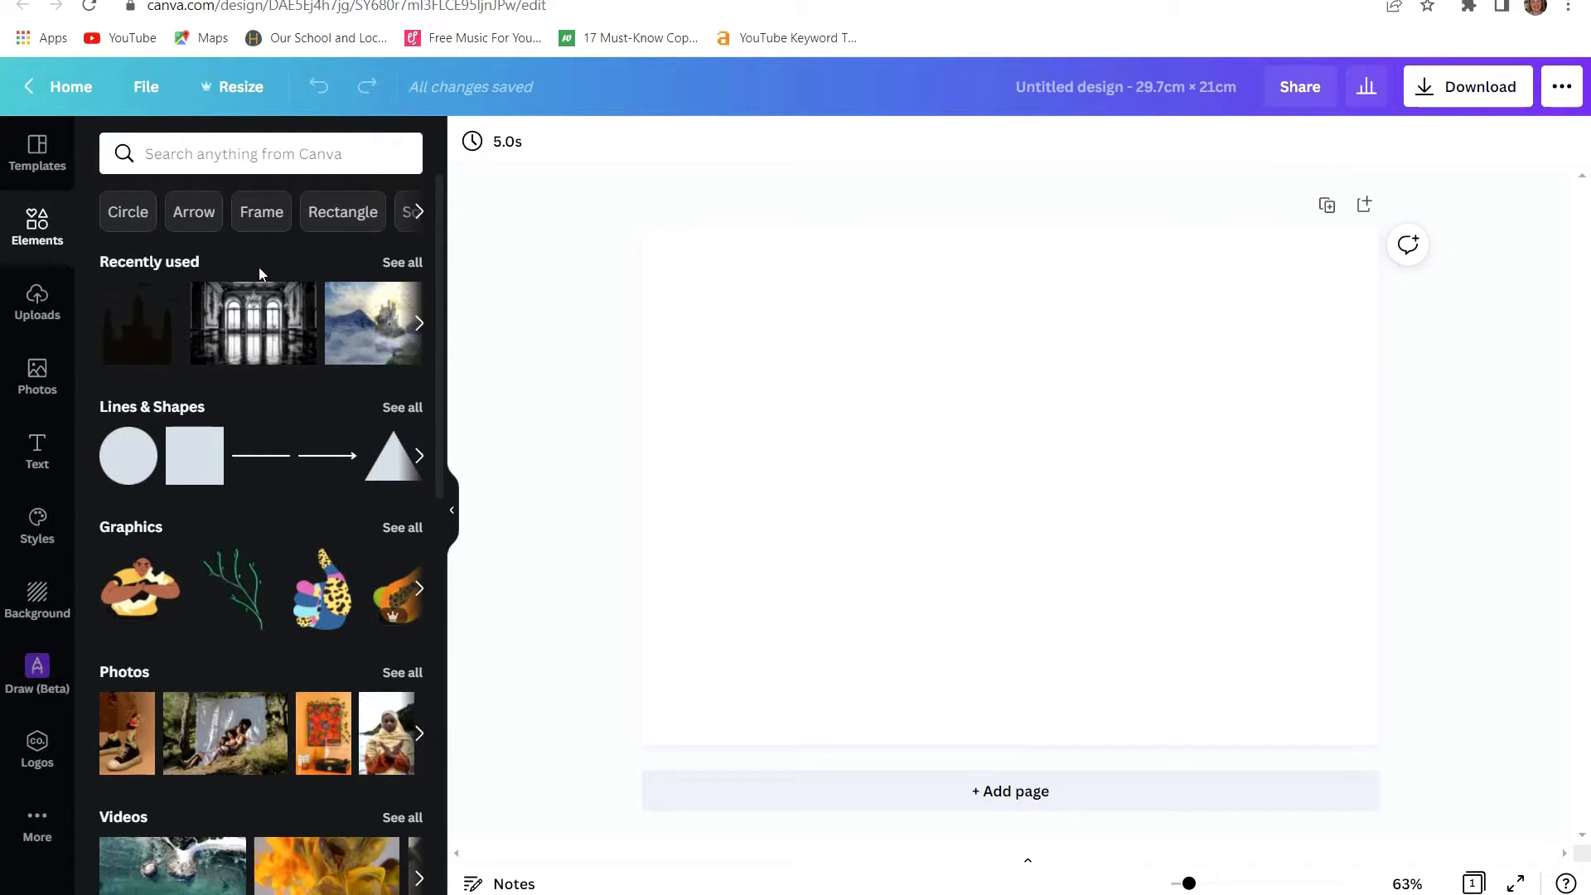
# - Upload the image "Template for photos" from the Facebook Photos folder in Documents
pyautogui.click(50, 305)
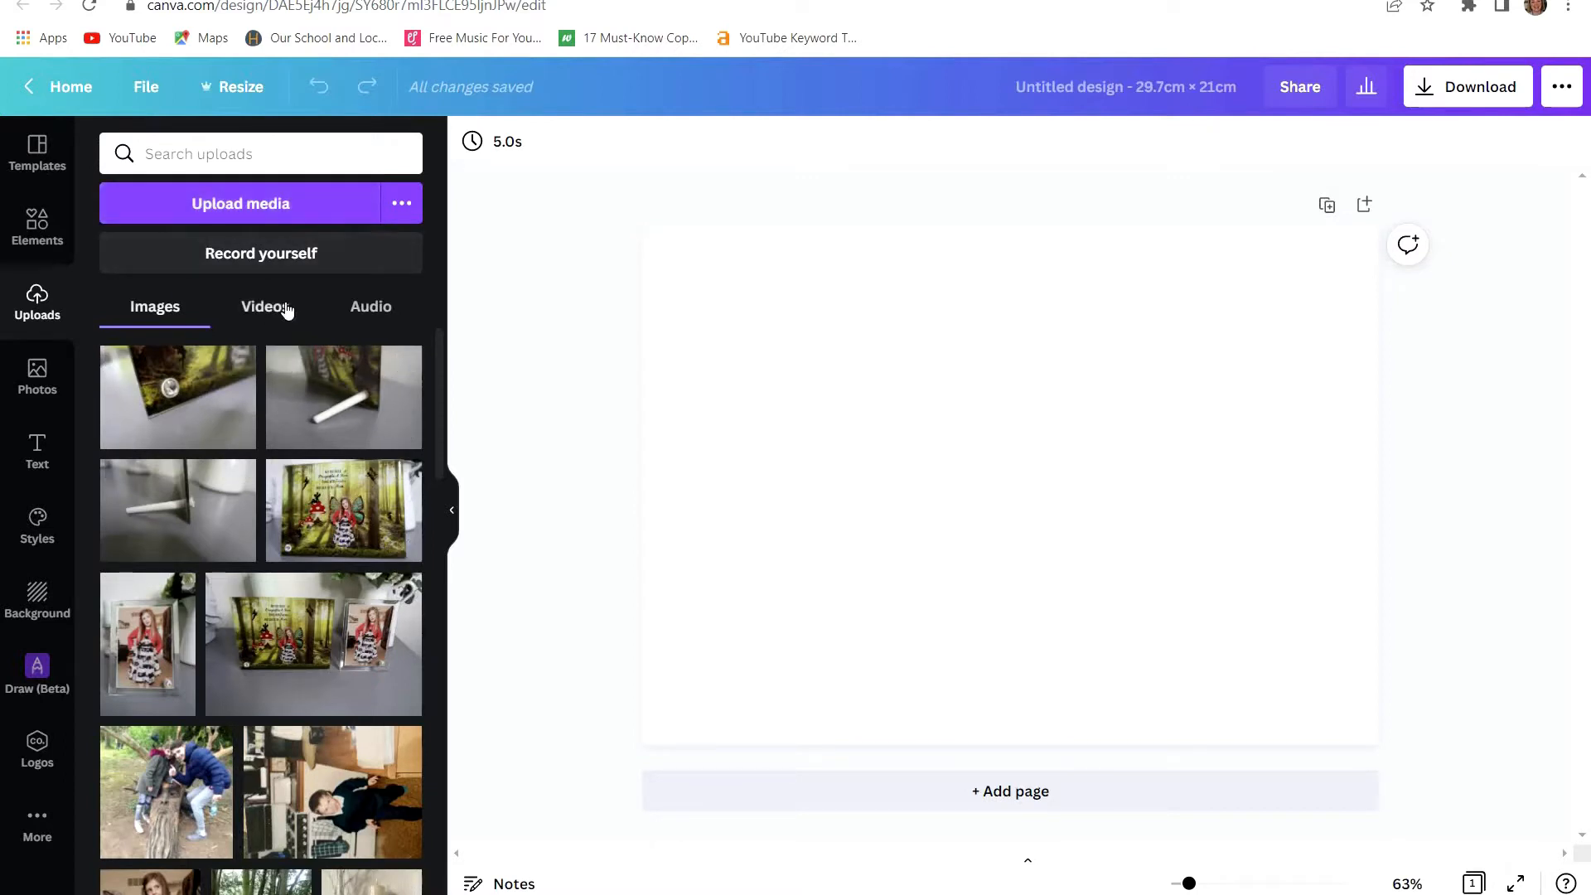
pyautogui.click(222, 211)
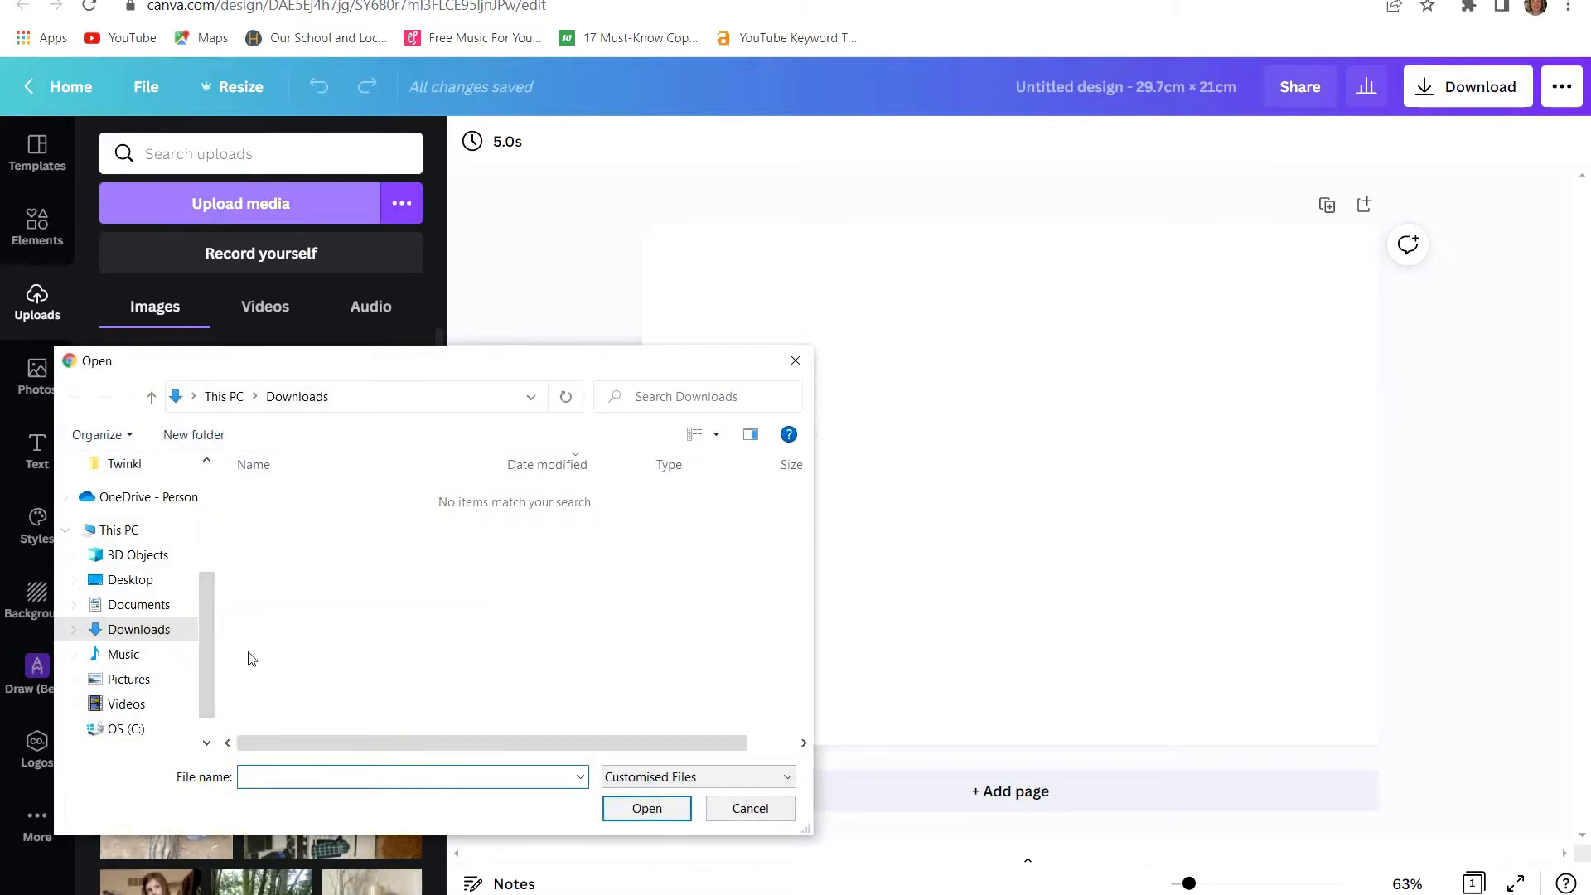
pyautogui.click(160, 613)
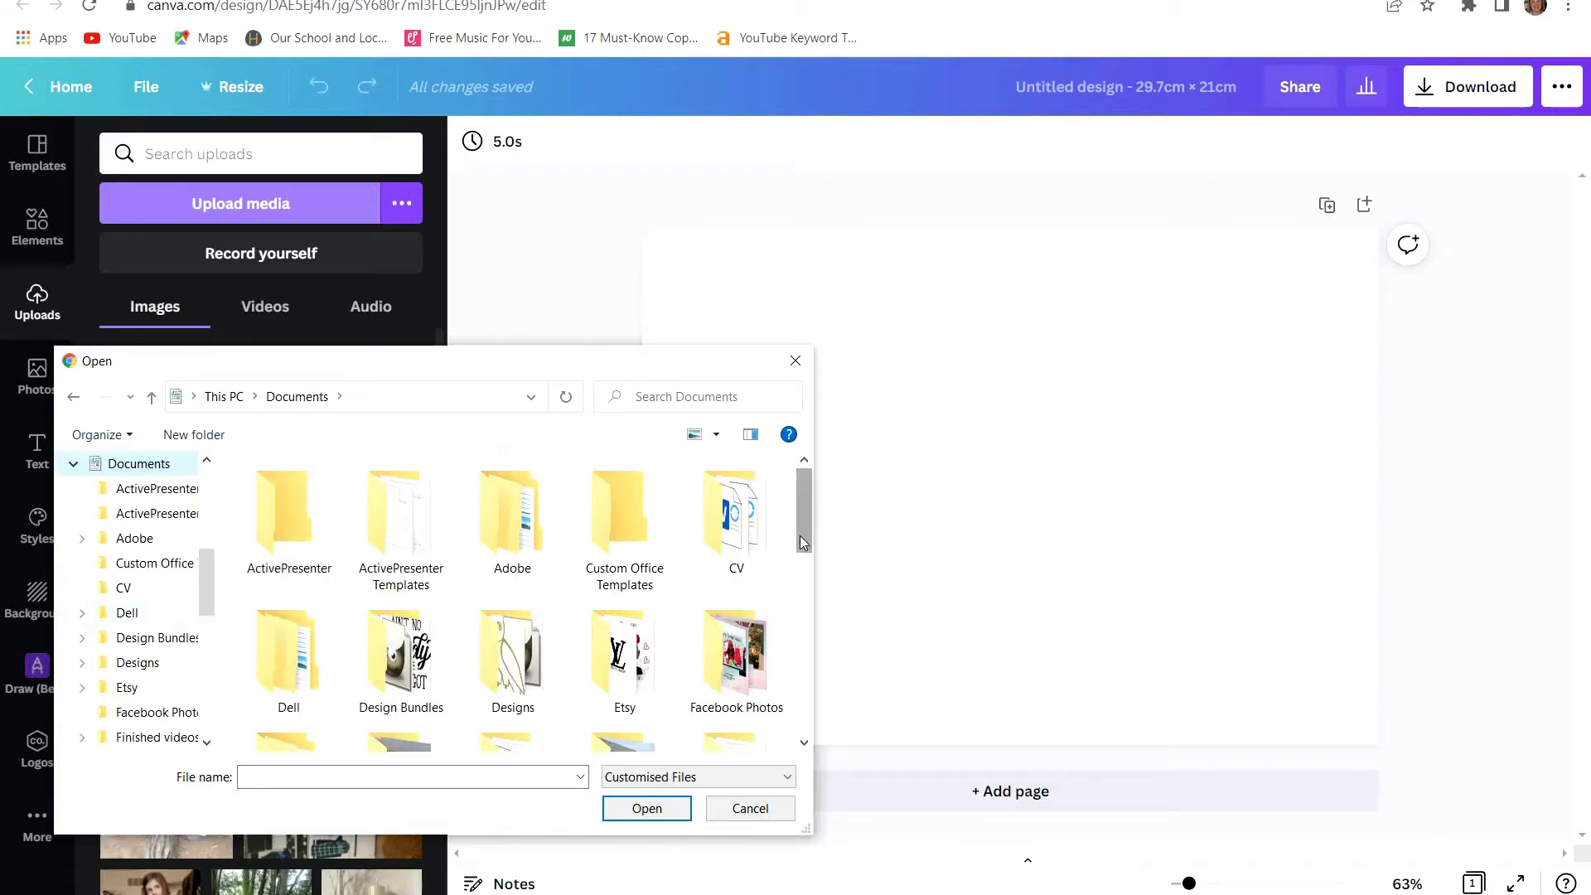
pyautogui.doubleClick(747, 701)
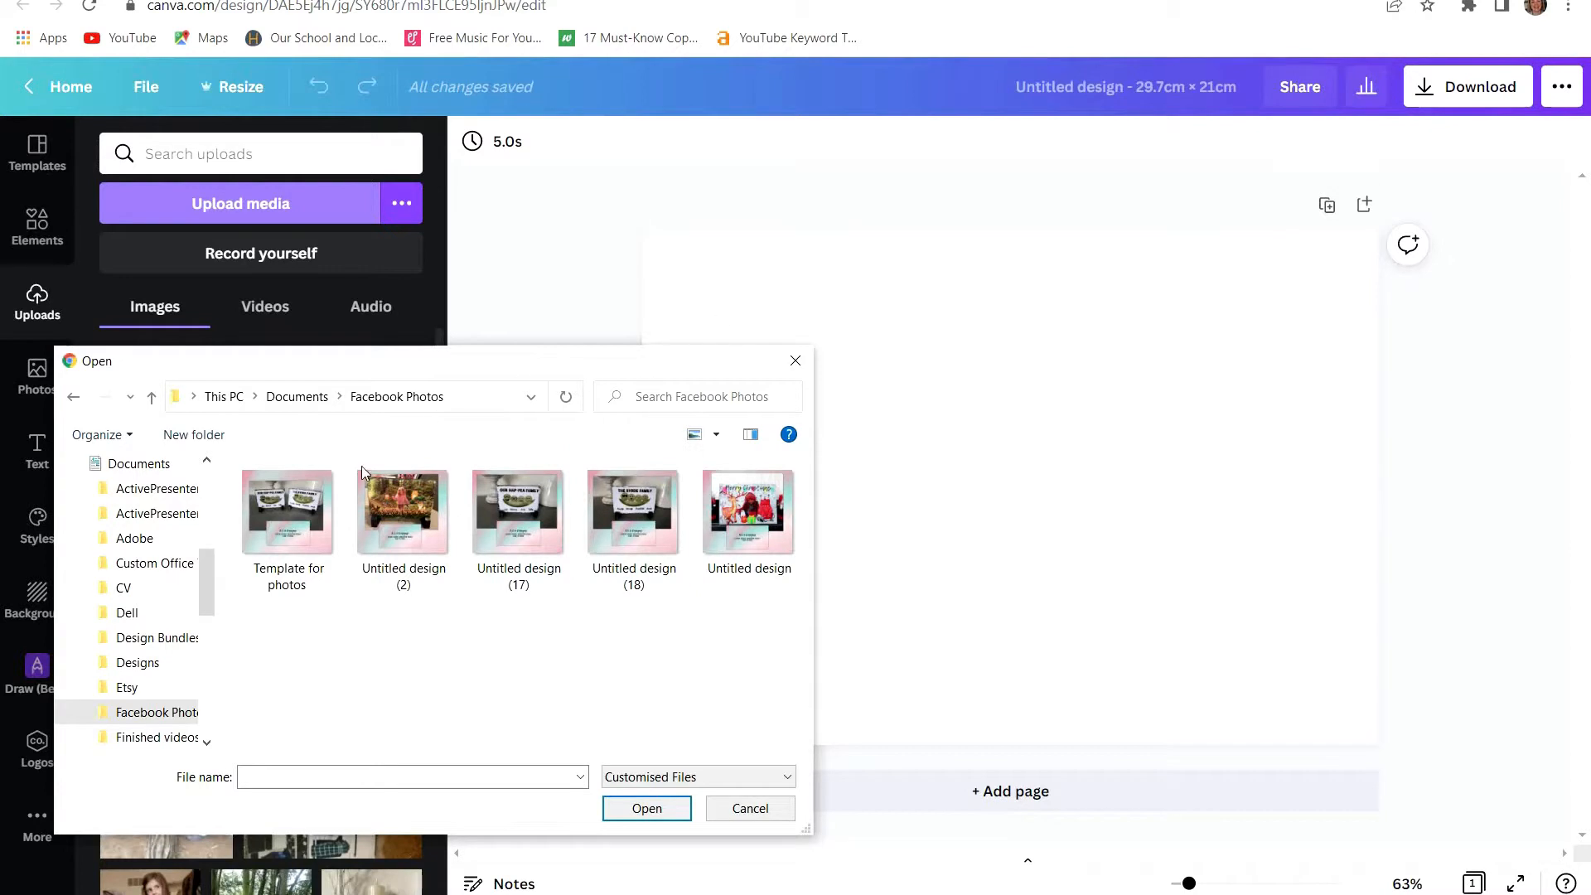
pyautogui.doubleClick(286, 571)
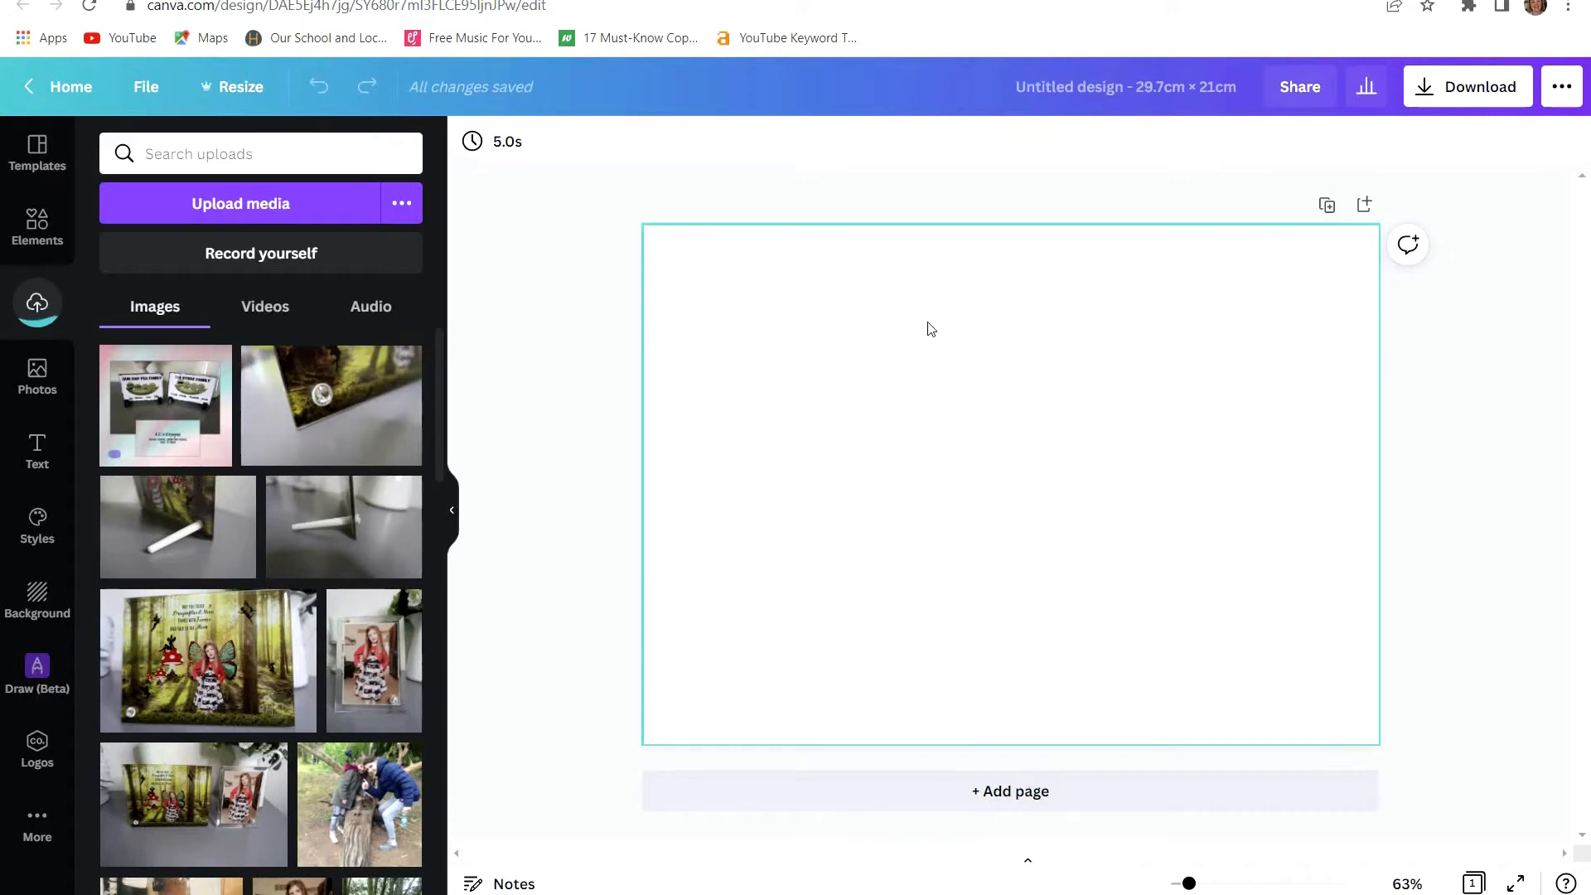
# - Place the uploaded "Template for Photos" image on the page and shrink it proportionally to roughly two thirds of its size
pyautogui.click(170, 429)
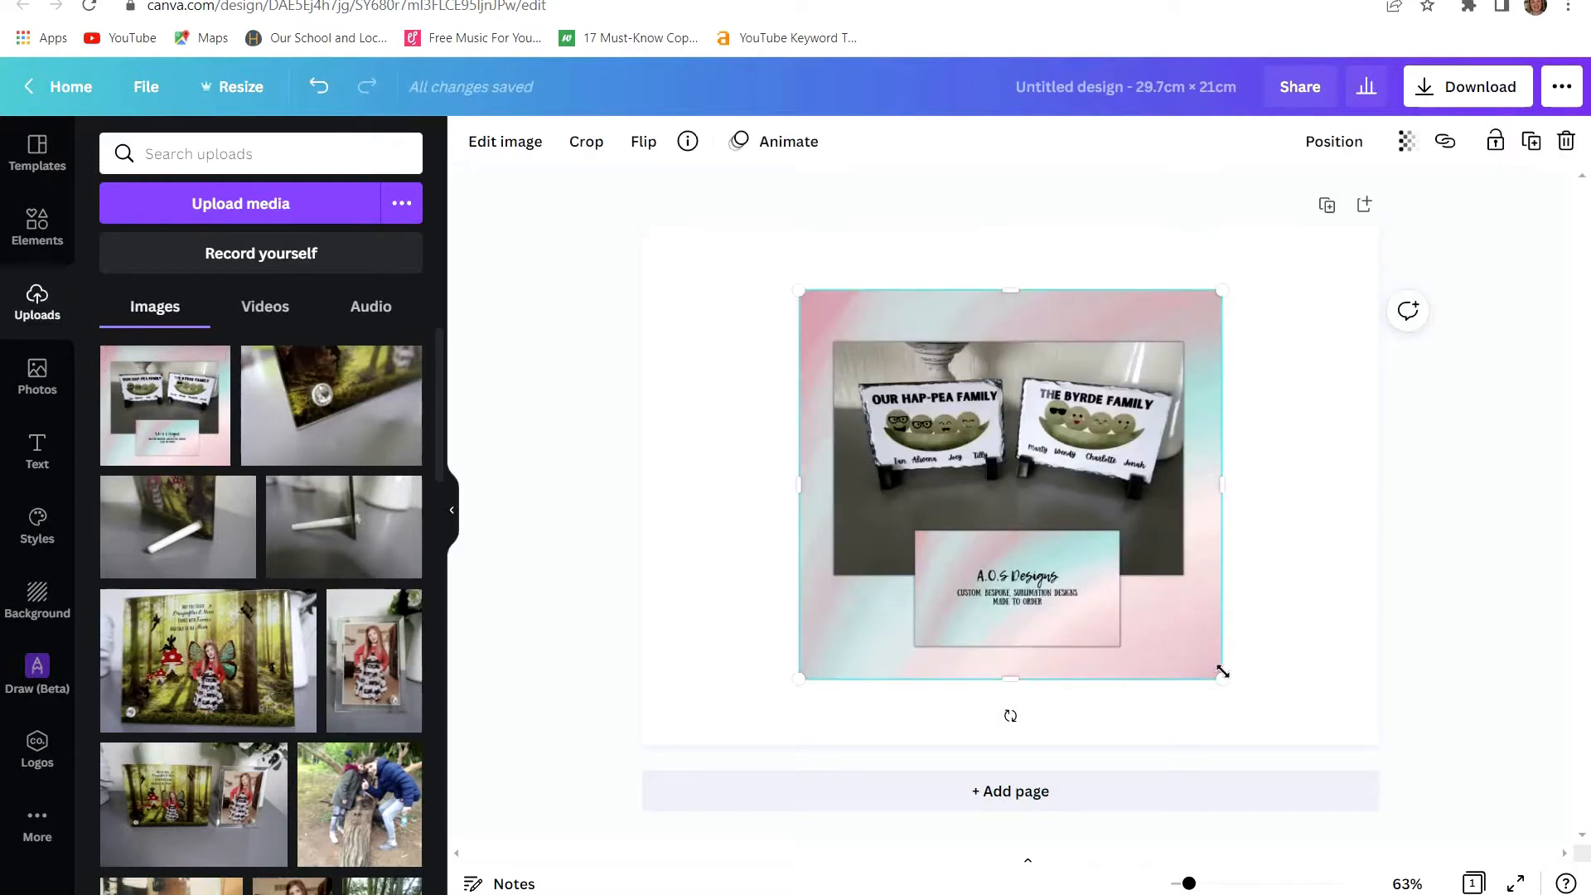
pyautogui.moveTo(1225, 677); pyautogui.dragTo(1101, 502)
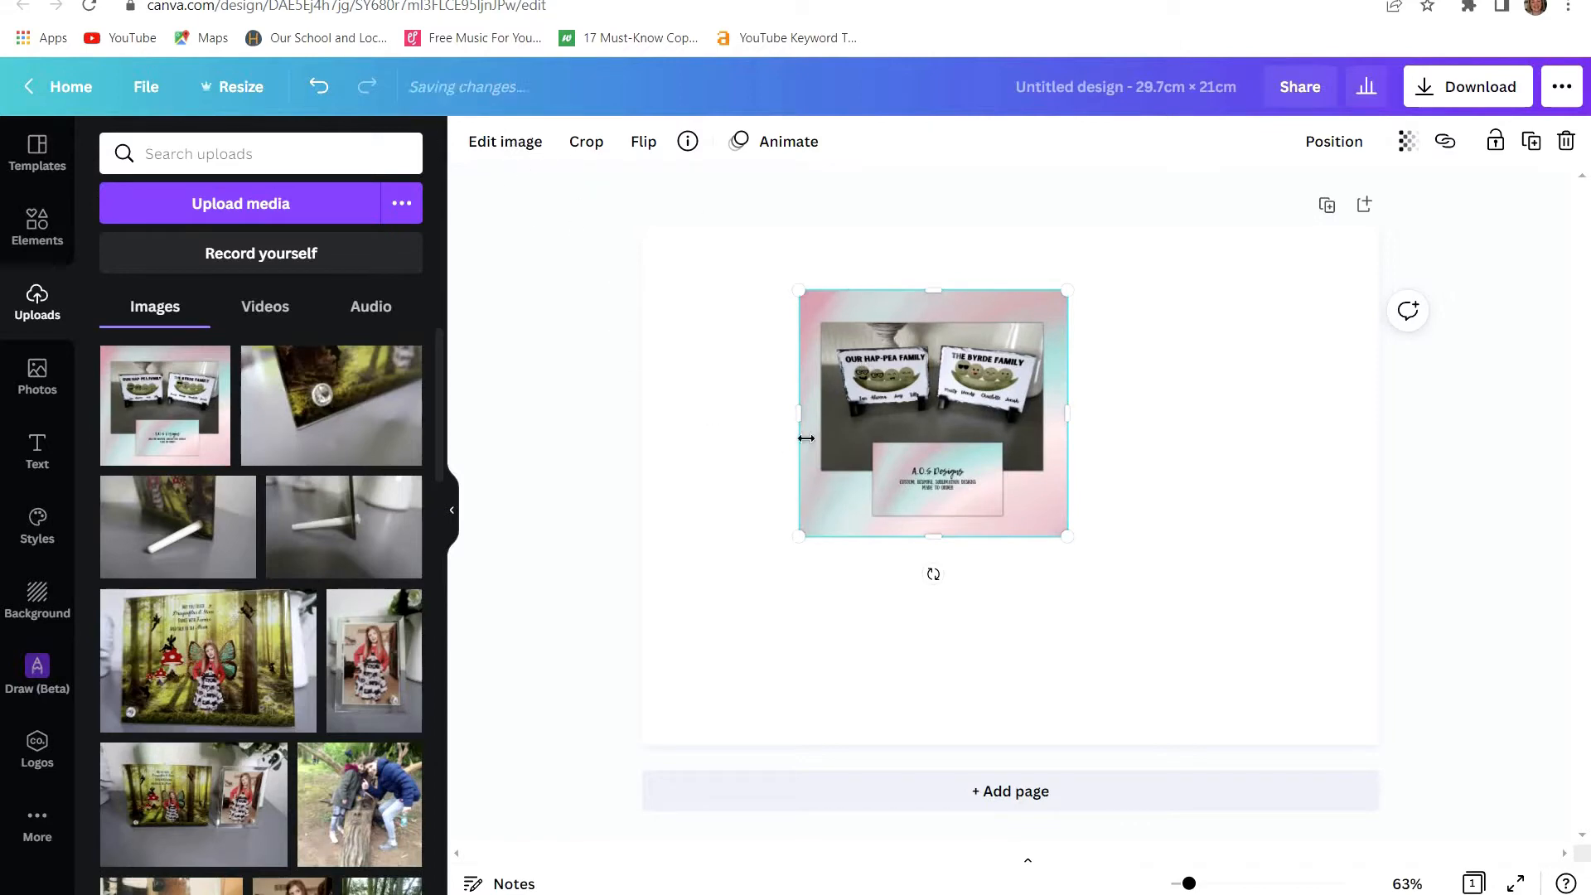
# - Delete the image from the page and move the "Template for Photos" upload to the trash
pyautogui.press('Delete')
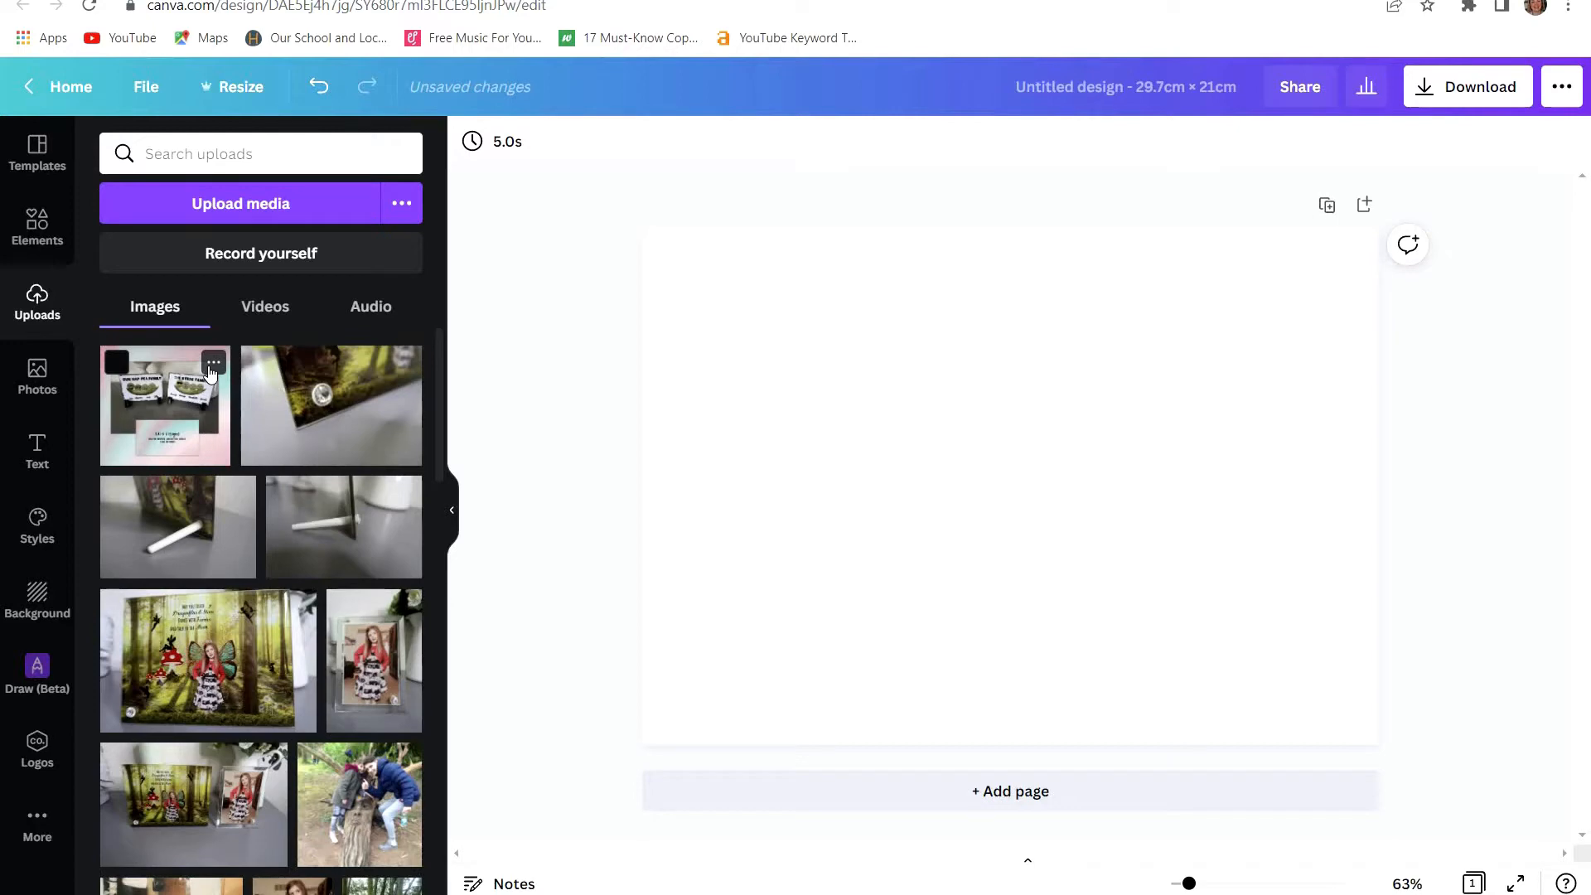
pyautogui.click(213, 365)
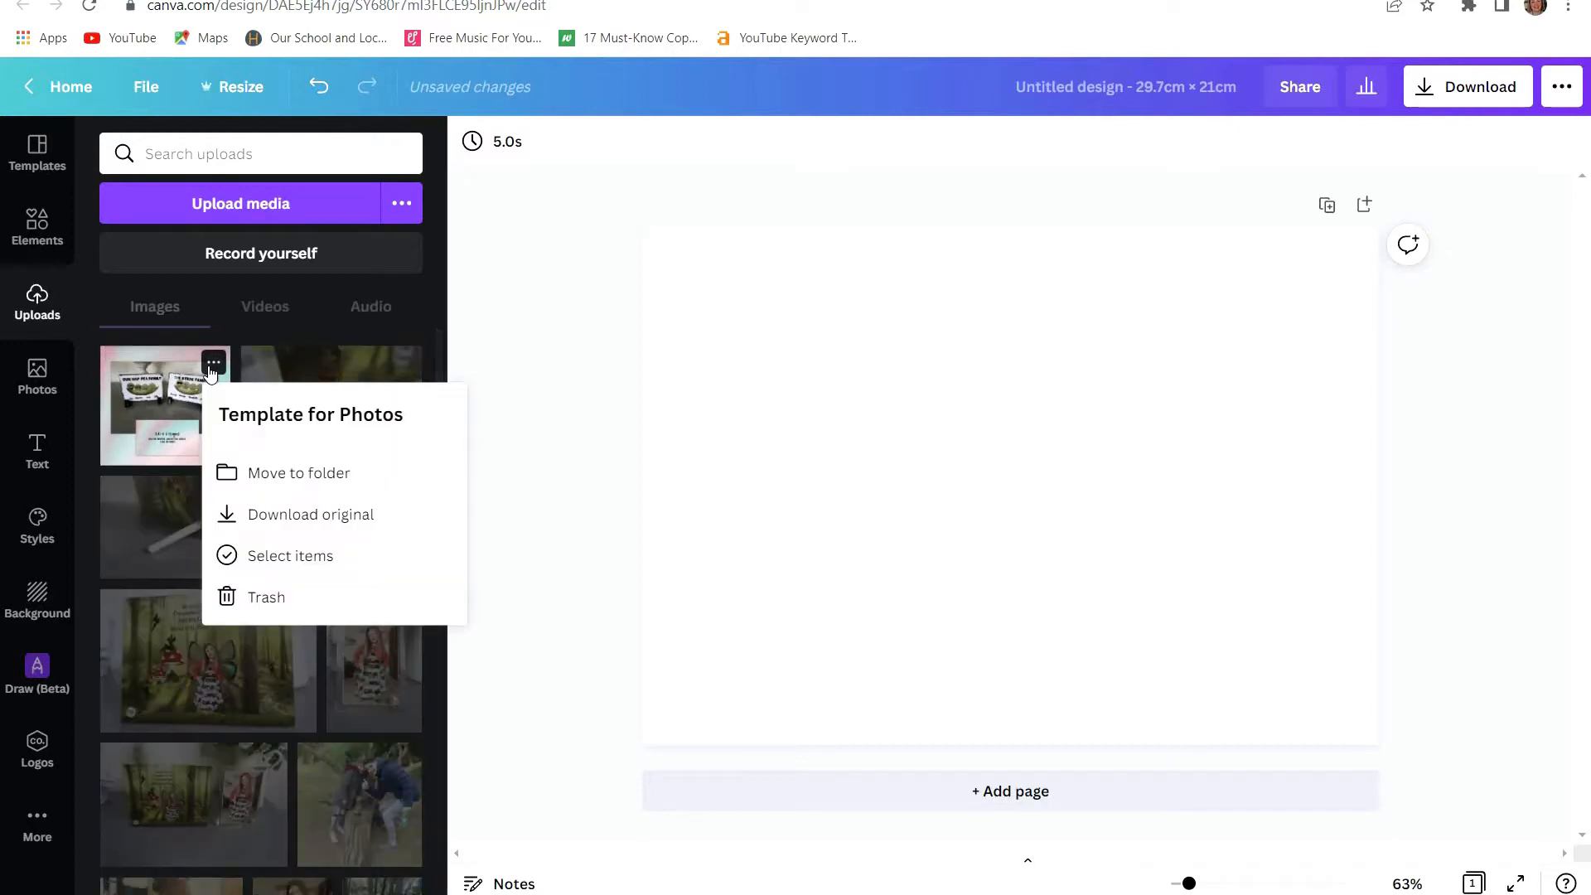
pyautogui.click(267, 598)
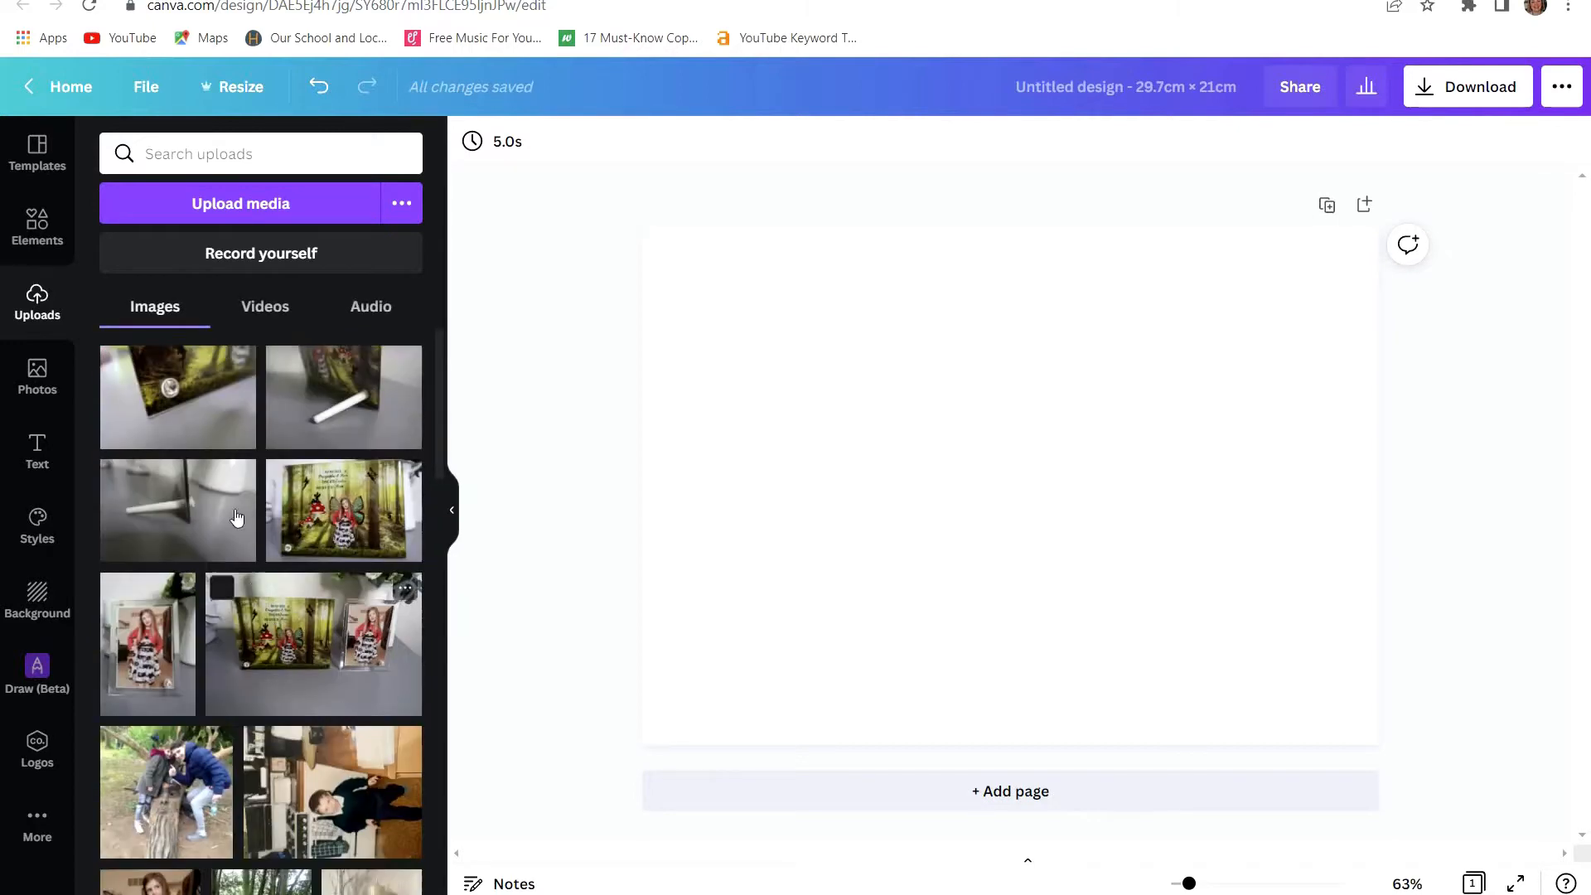
# - Look through the recently used and trending stock photos
pyautogui.click(37, 377)
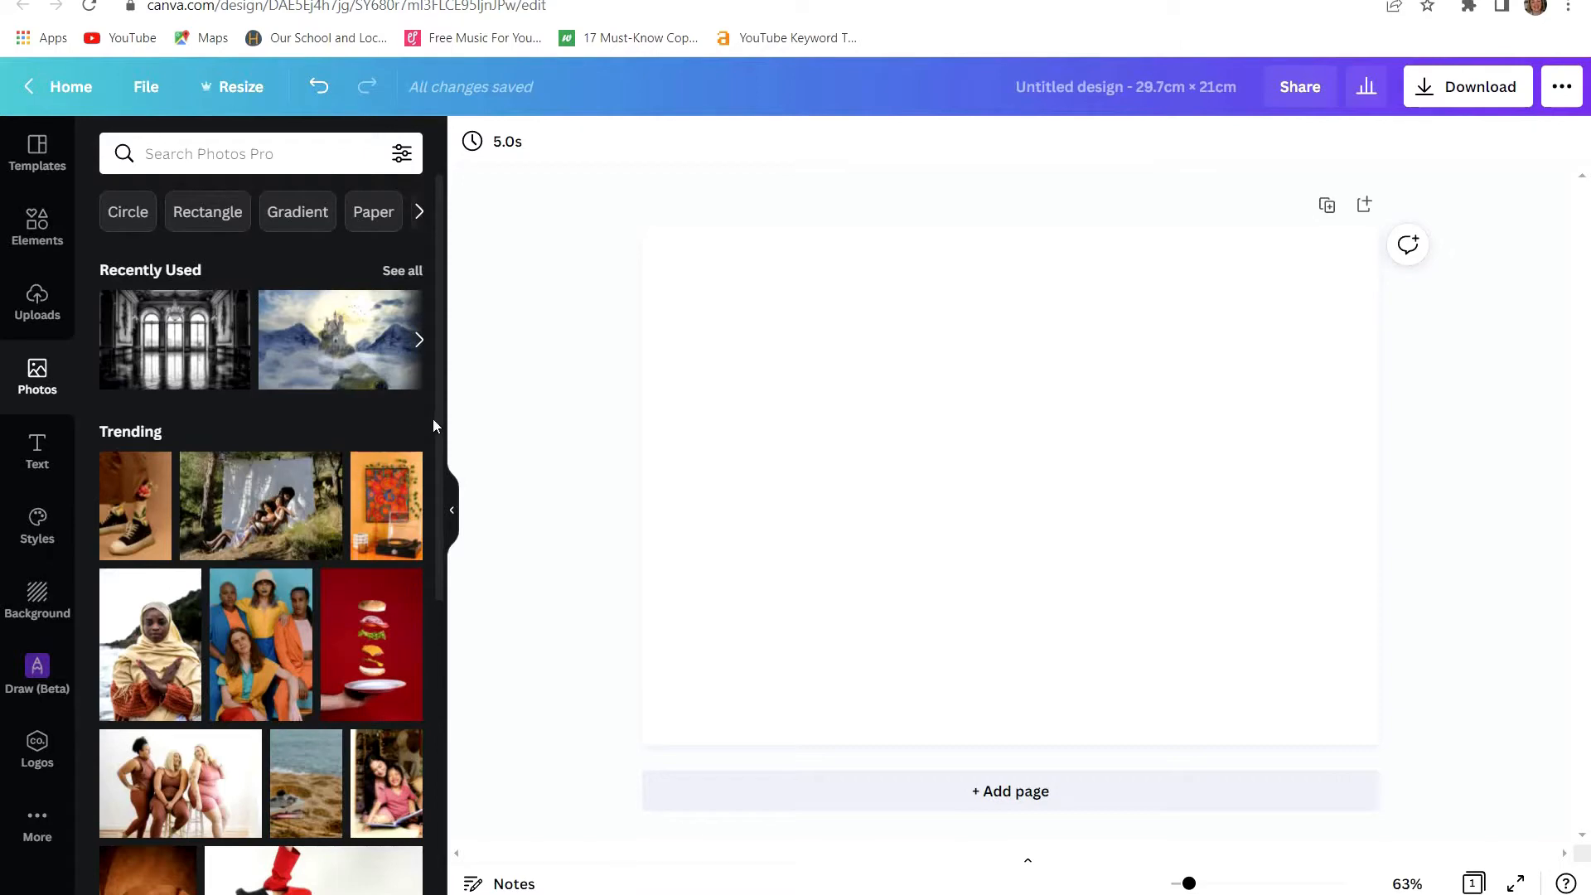
pyautogui.moveTo(437, 423); pyautogui.dragTo(460, 472)
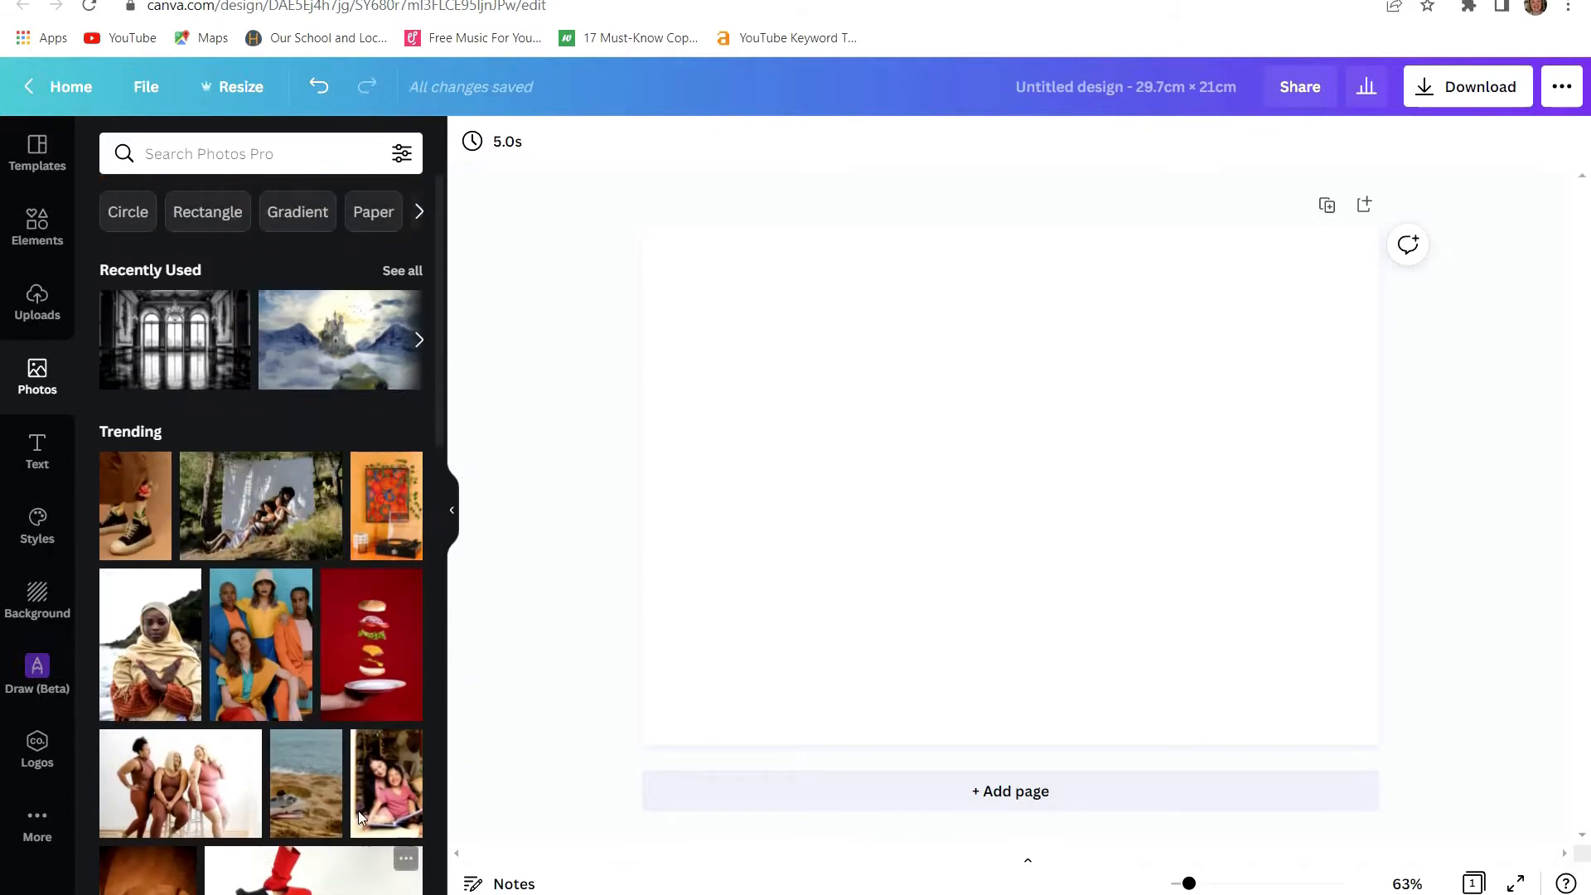
# - Add a heading reading "hello" and move it to the upper part of the page
pyautogui.click(38, 450)
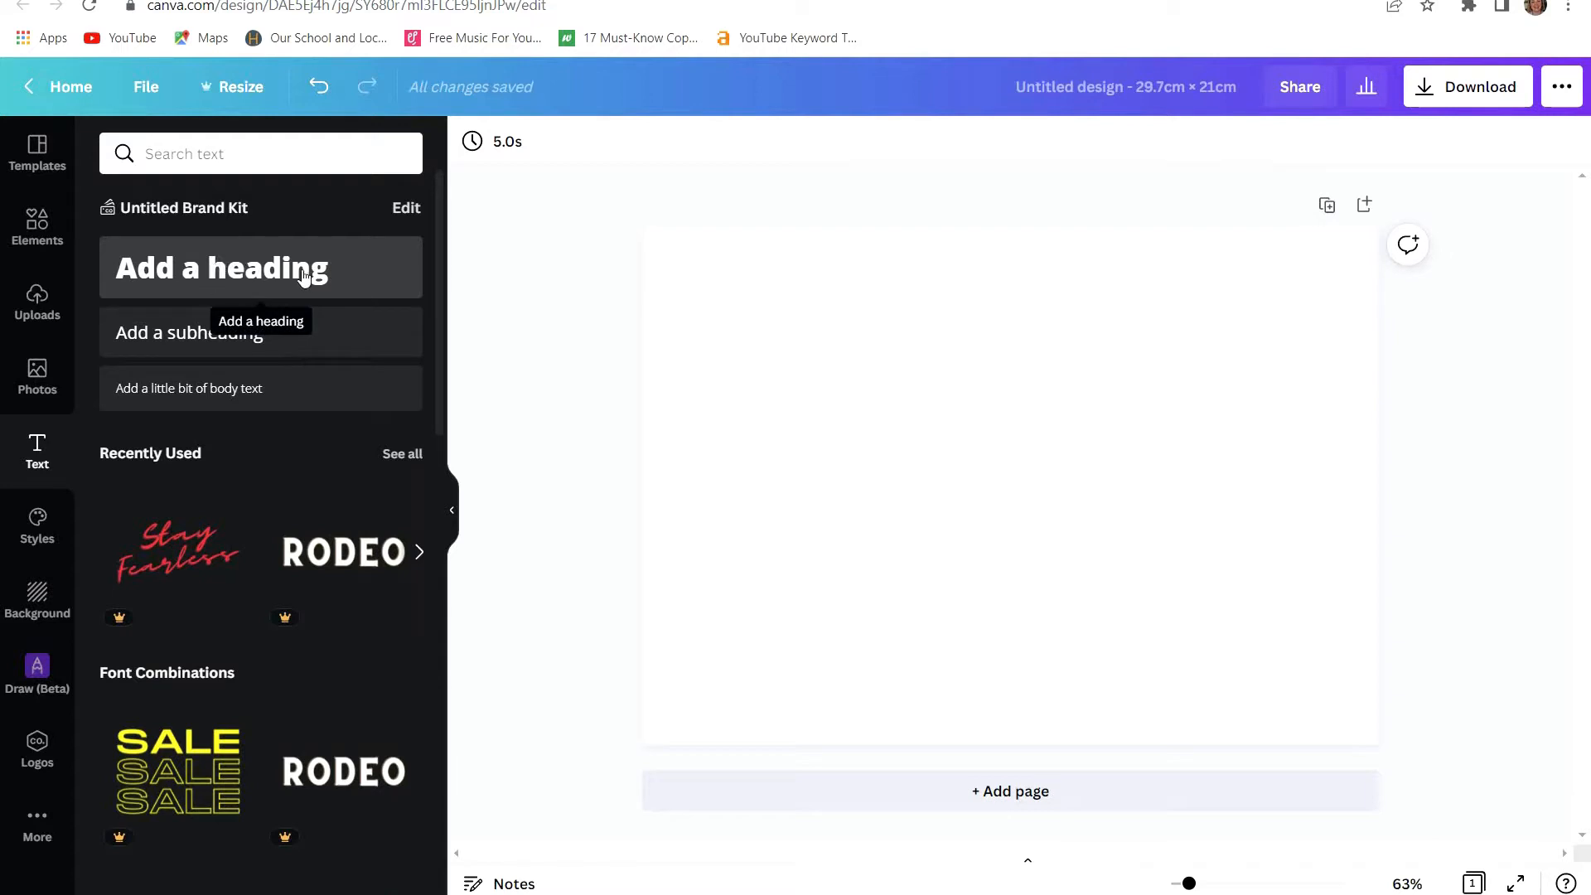
pyautogui.click(260, 270)
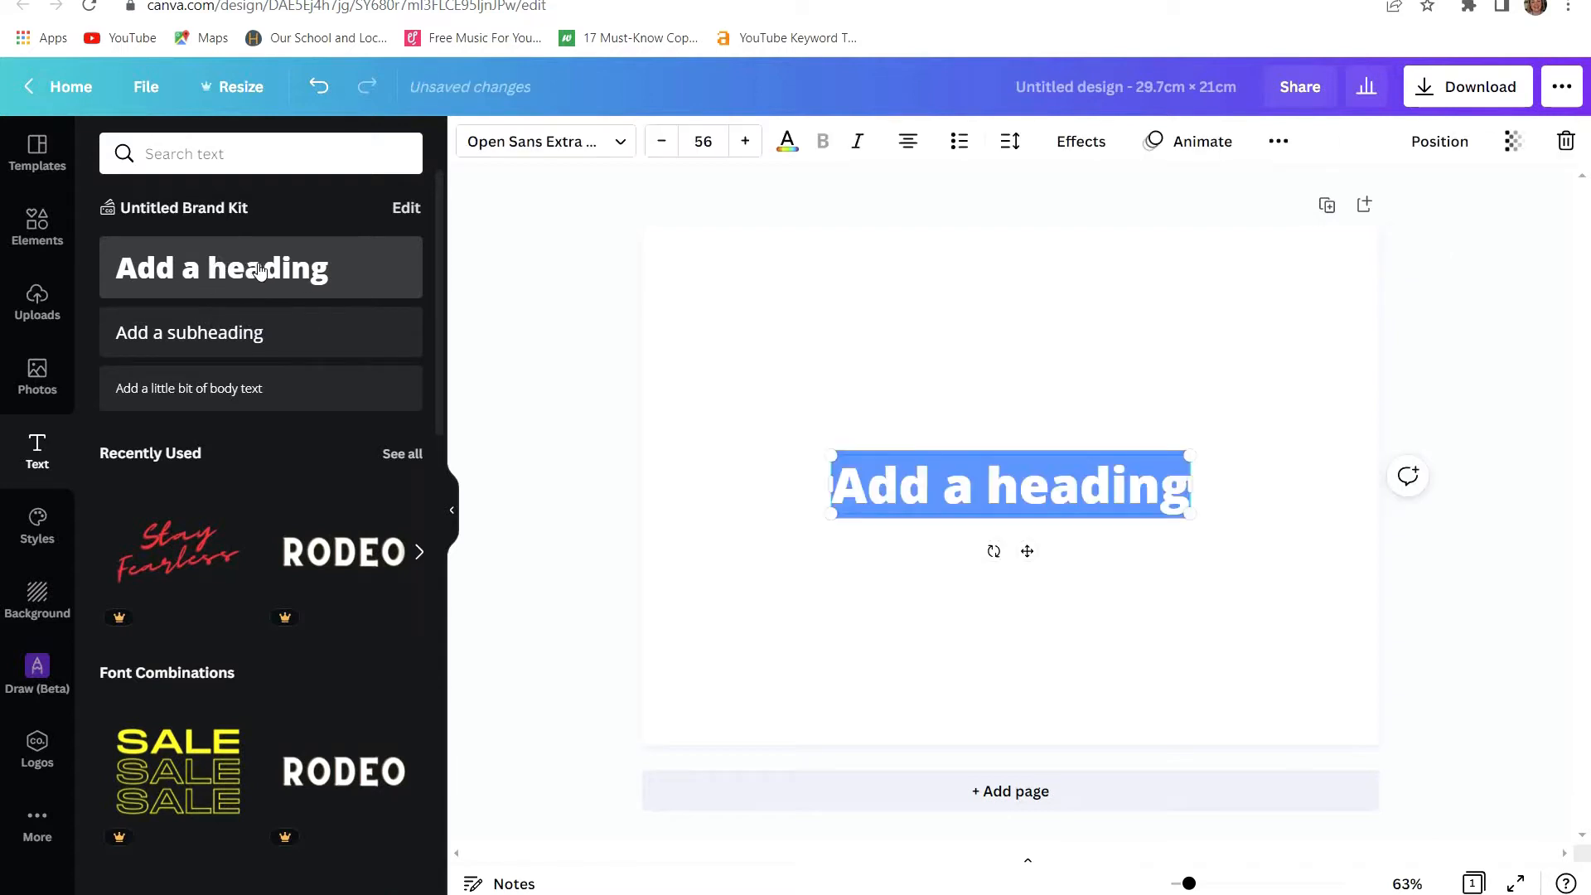
pyautogui.write('hello')
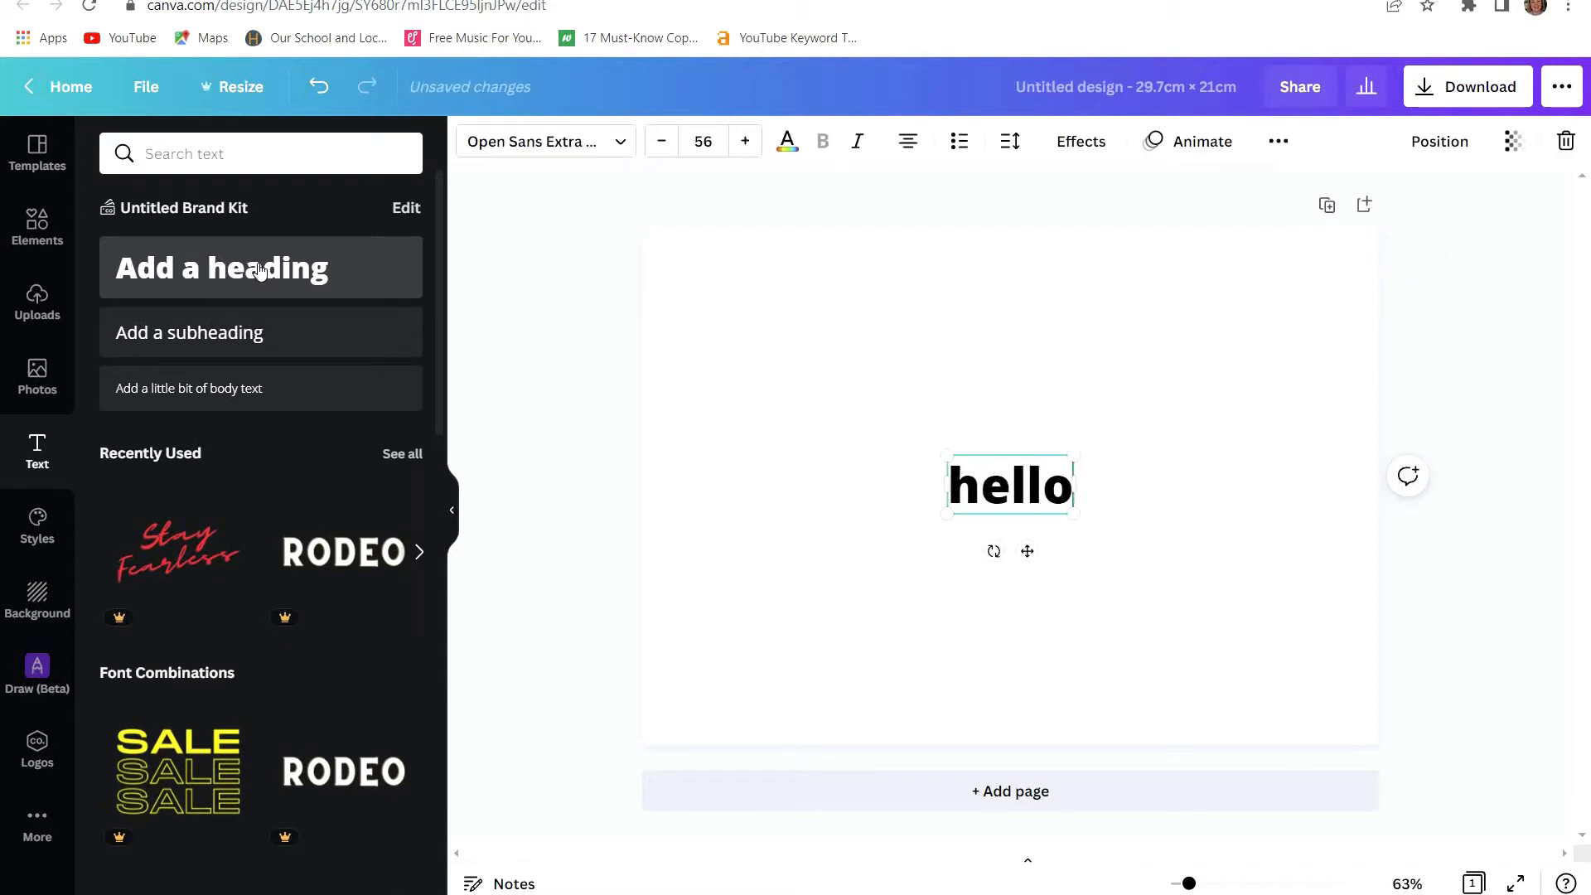
pyautogui.click(744, 530)
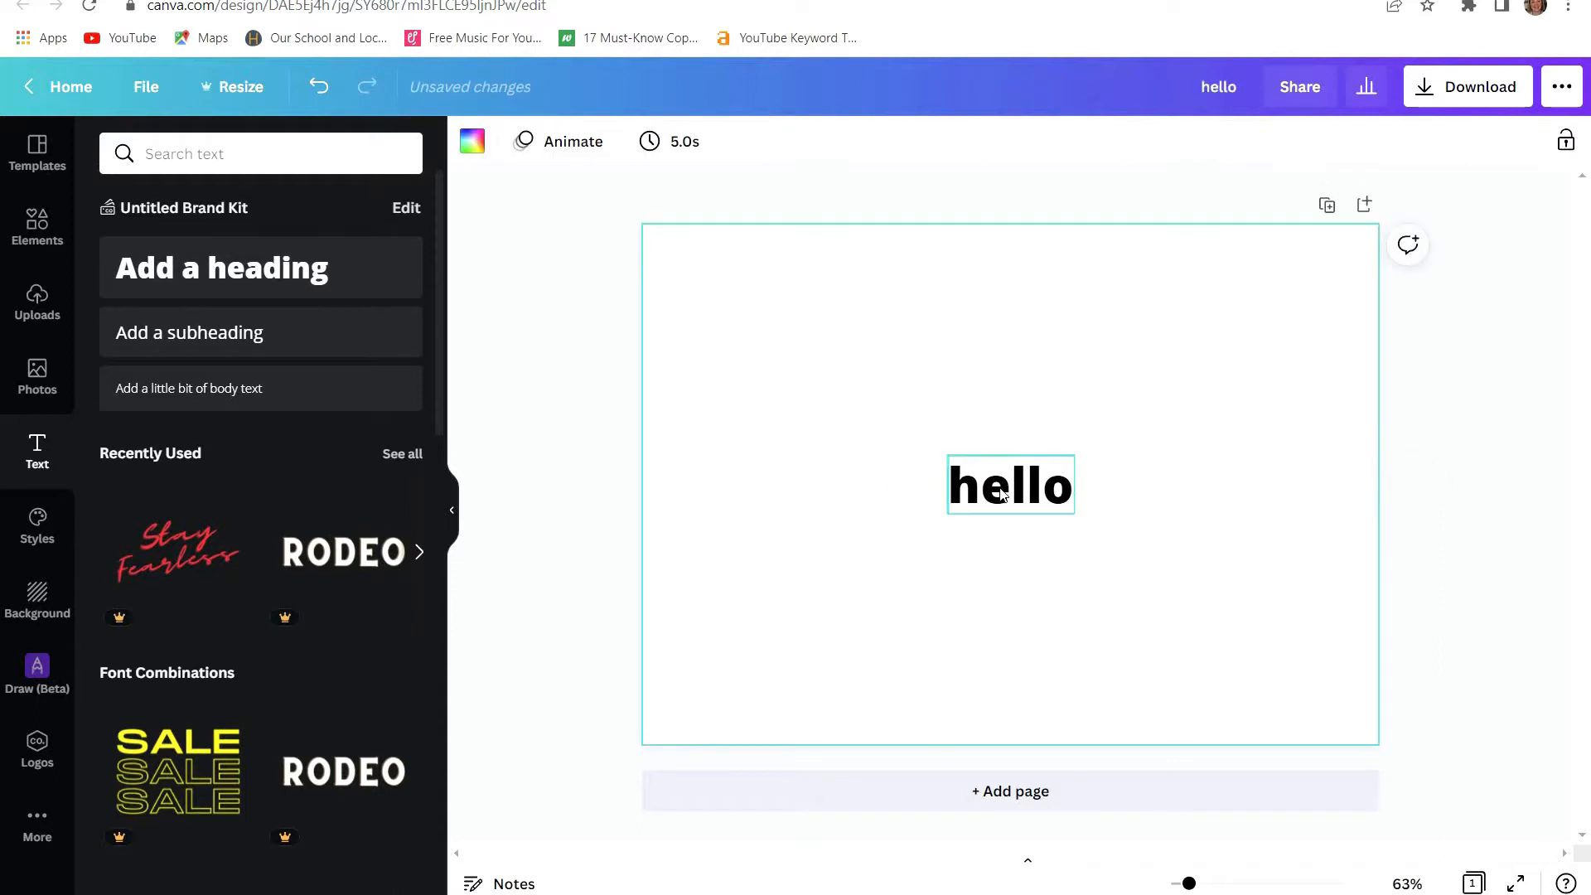
pyautogui.moveTo(1004, 496); pyautogui.dragTo(983, 329)
# - Add a subheading reading "hello" beneath the heading
pyautogui.click(299, 345)
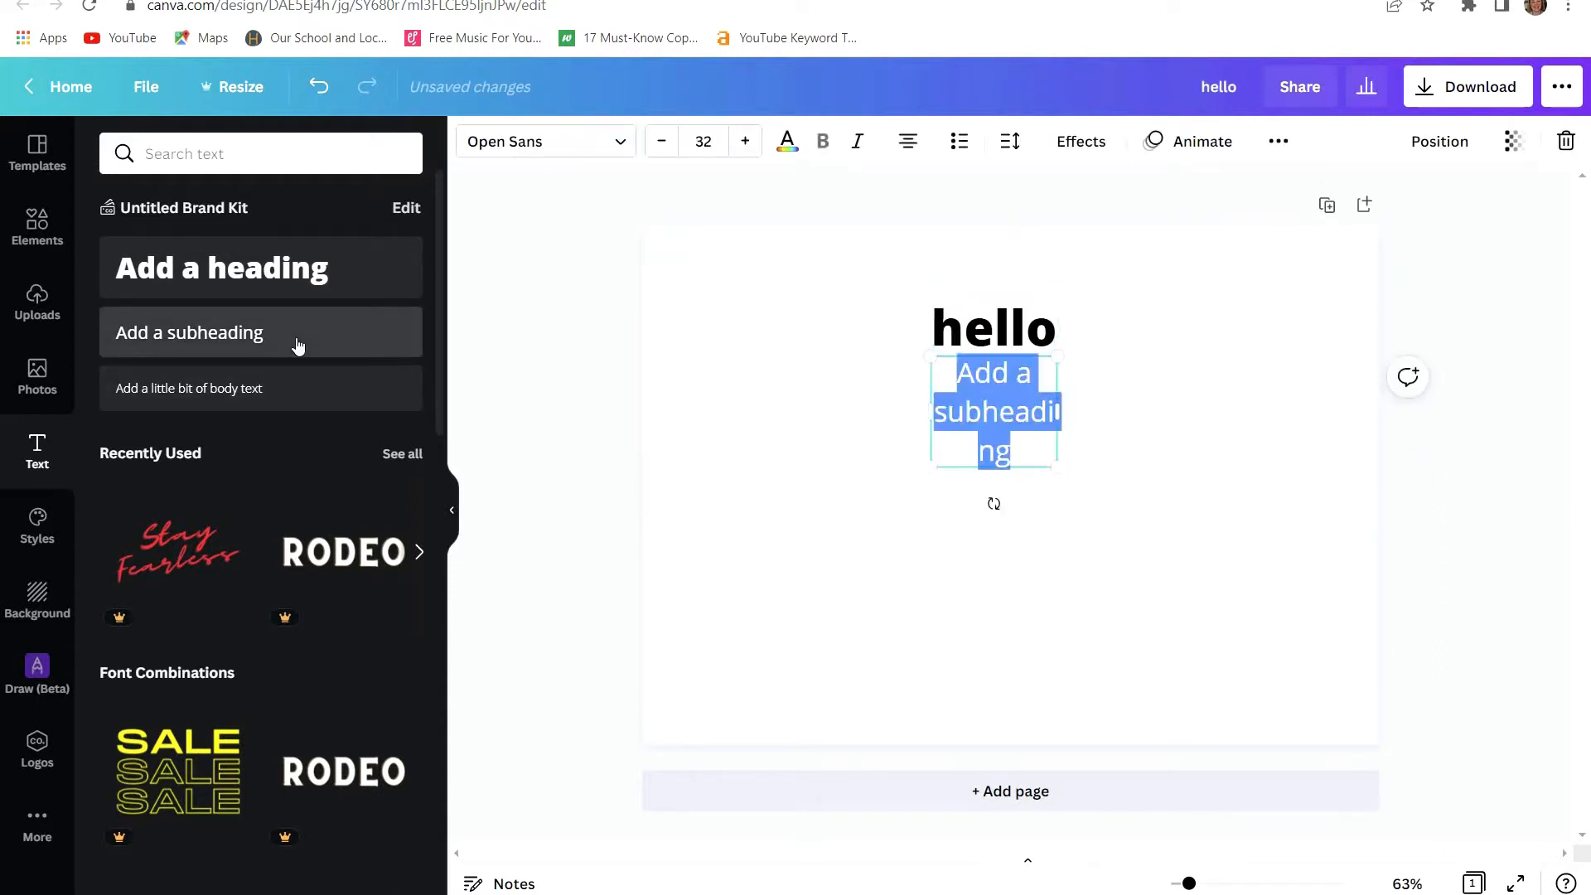
pyautogui.write('hello')
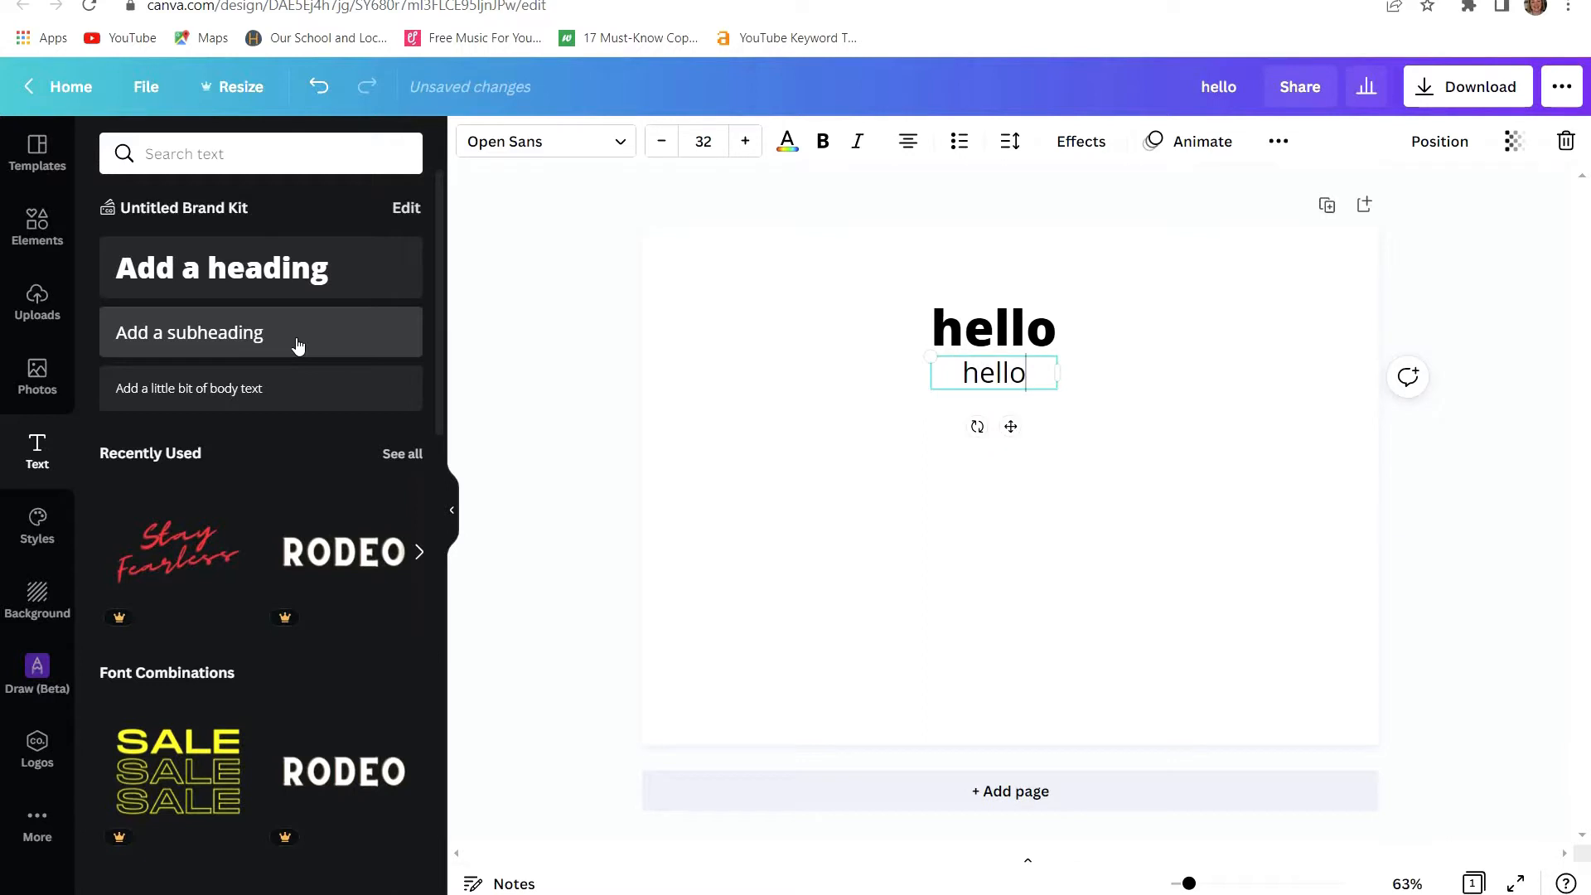
pyautogui.click(862, 521)
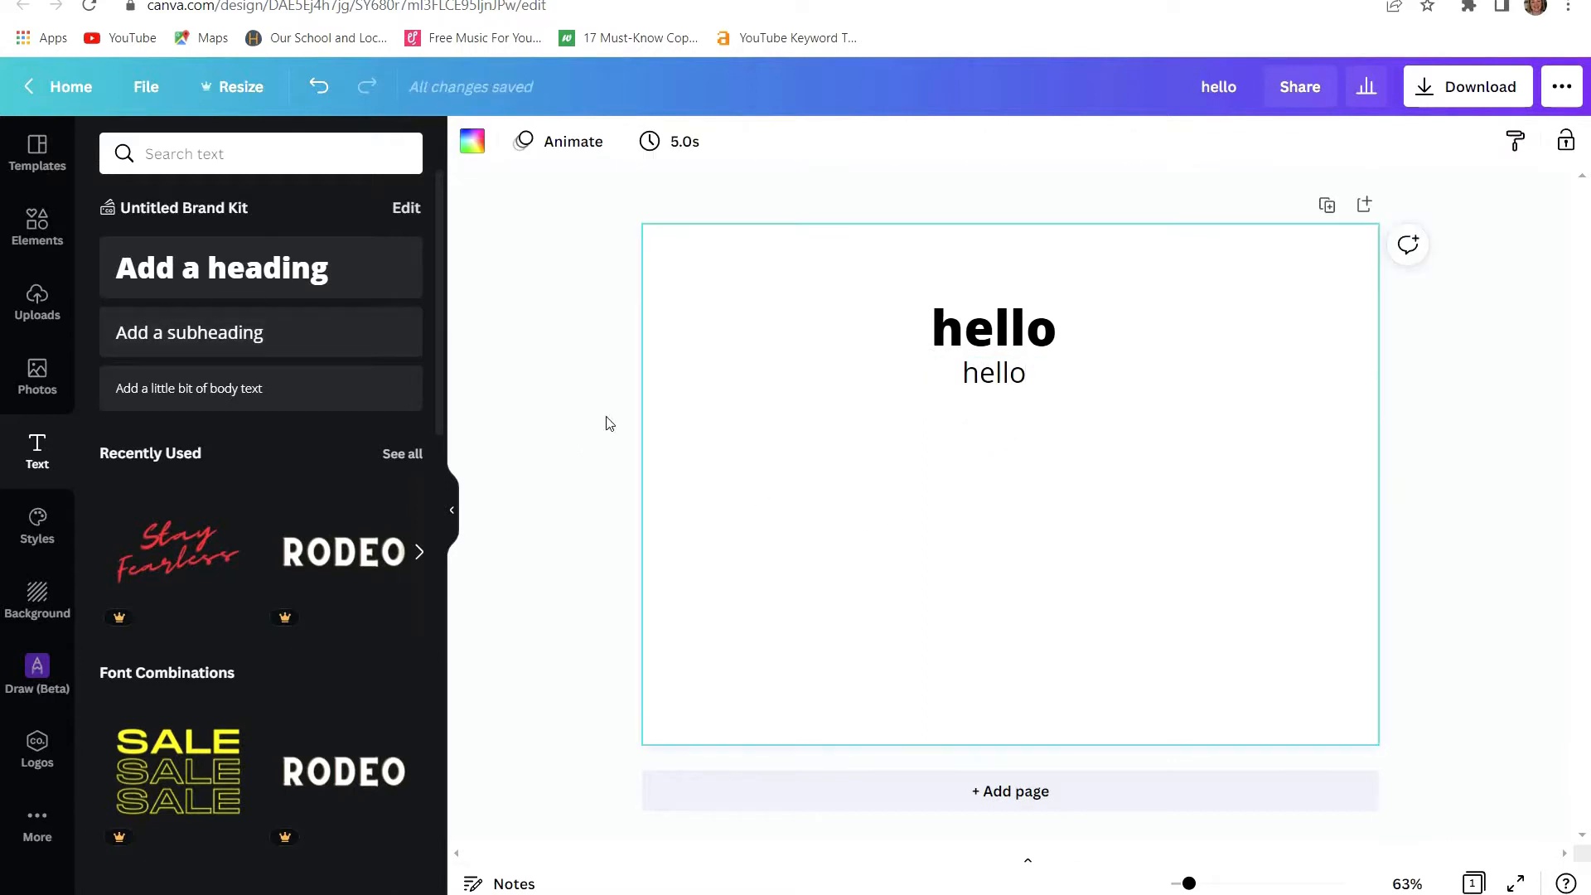
# - Add body text reading "hello" and position it and the subheading spaced out below the heading
pyautogui.click(300, 390)
pyautogui.write('h')
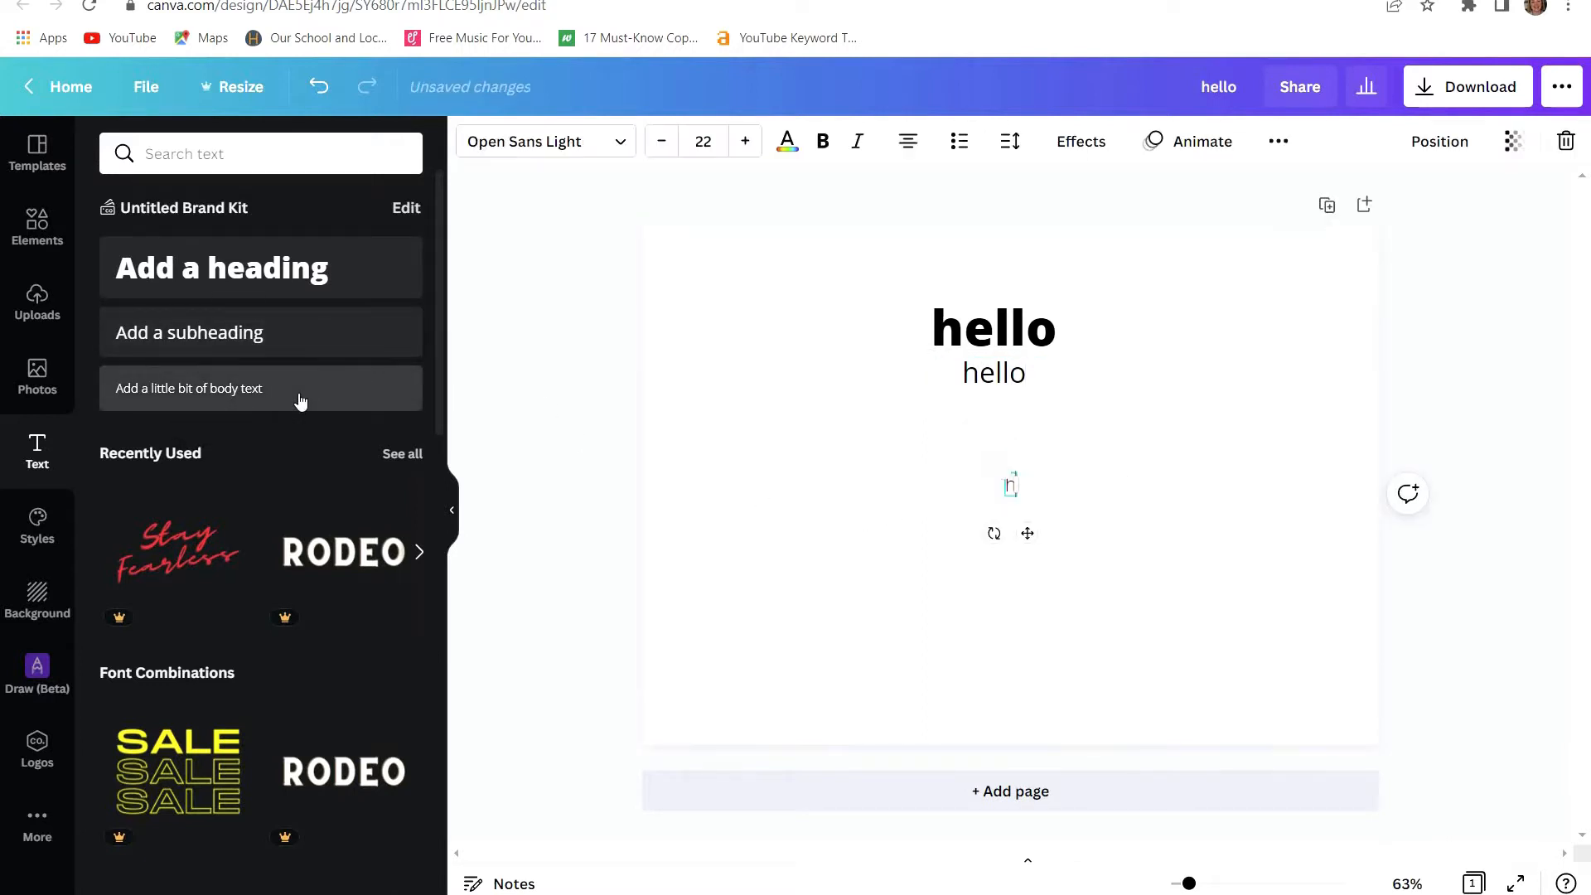
pyautogui.write('ello')
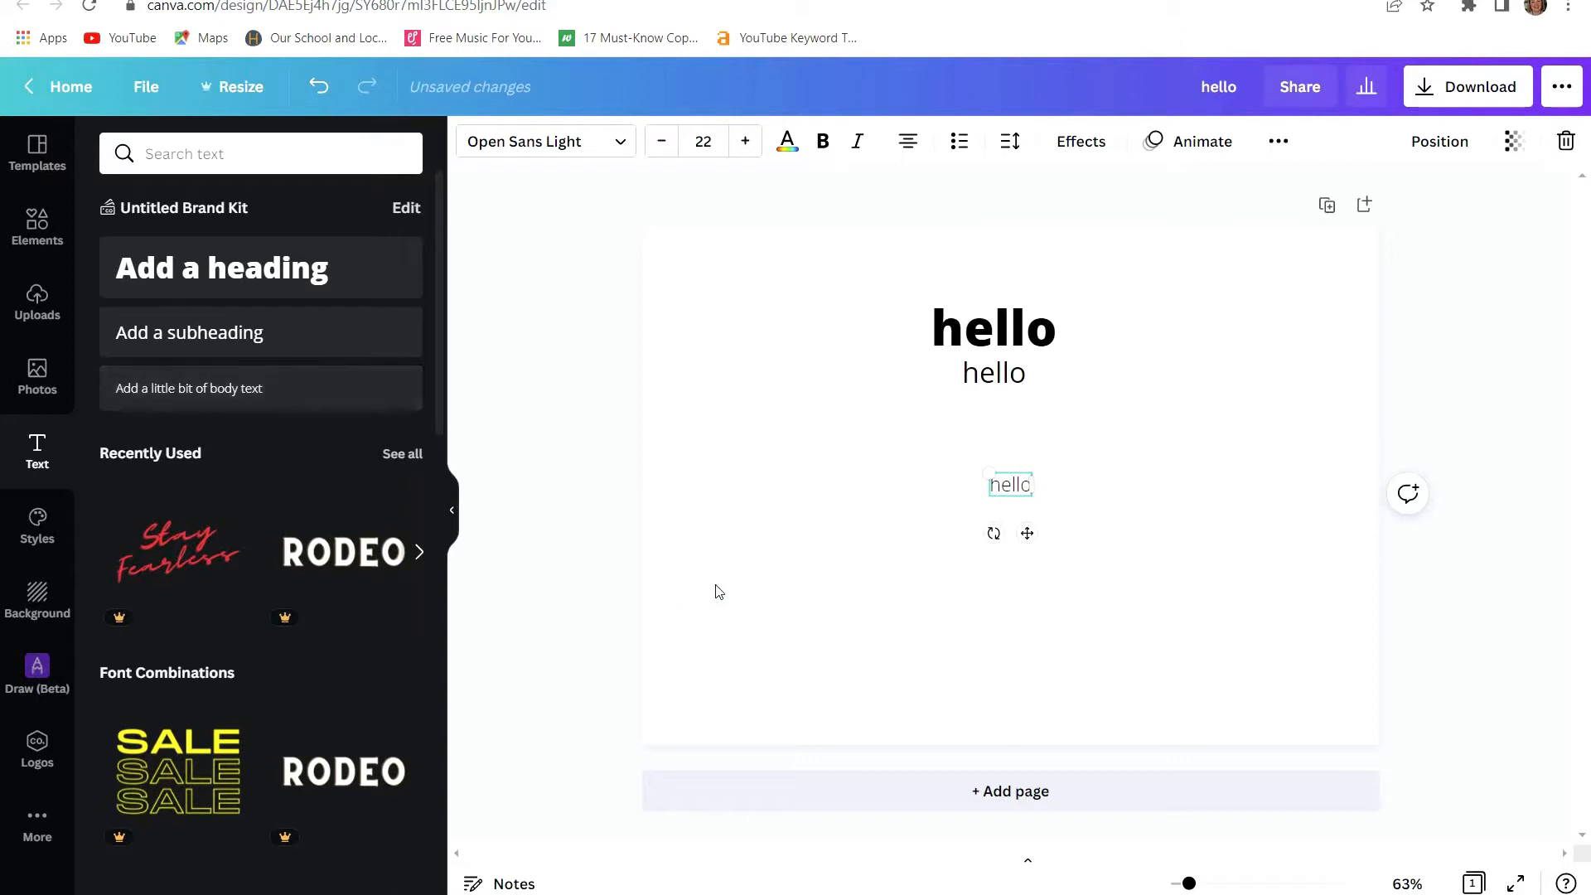
pyautogui.click(834, 542)
pyautogui.moveTo(1022, 500); pyautogui.dragTo(1010, 467)
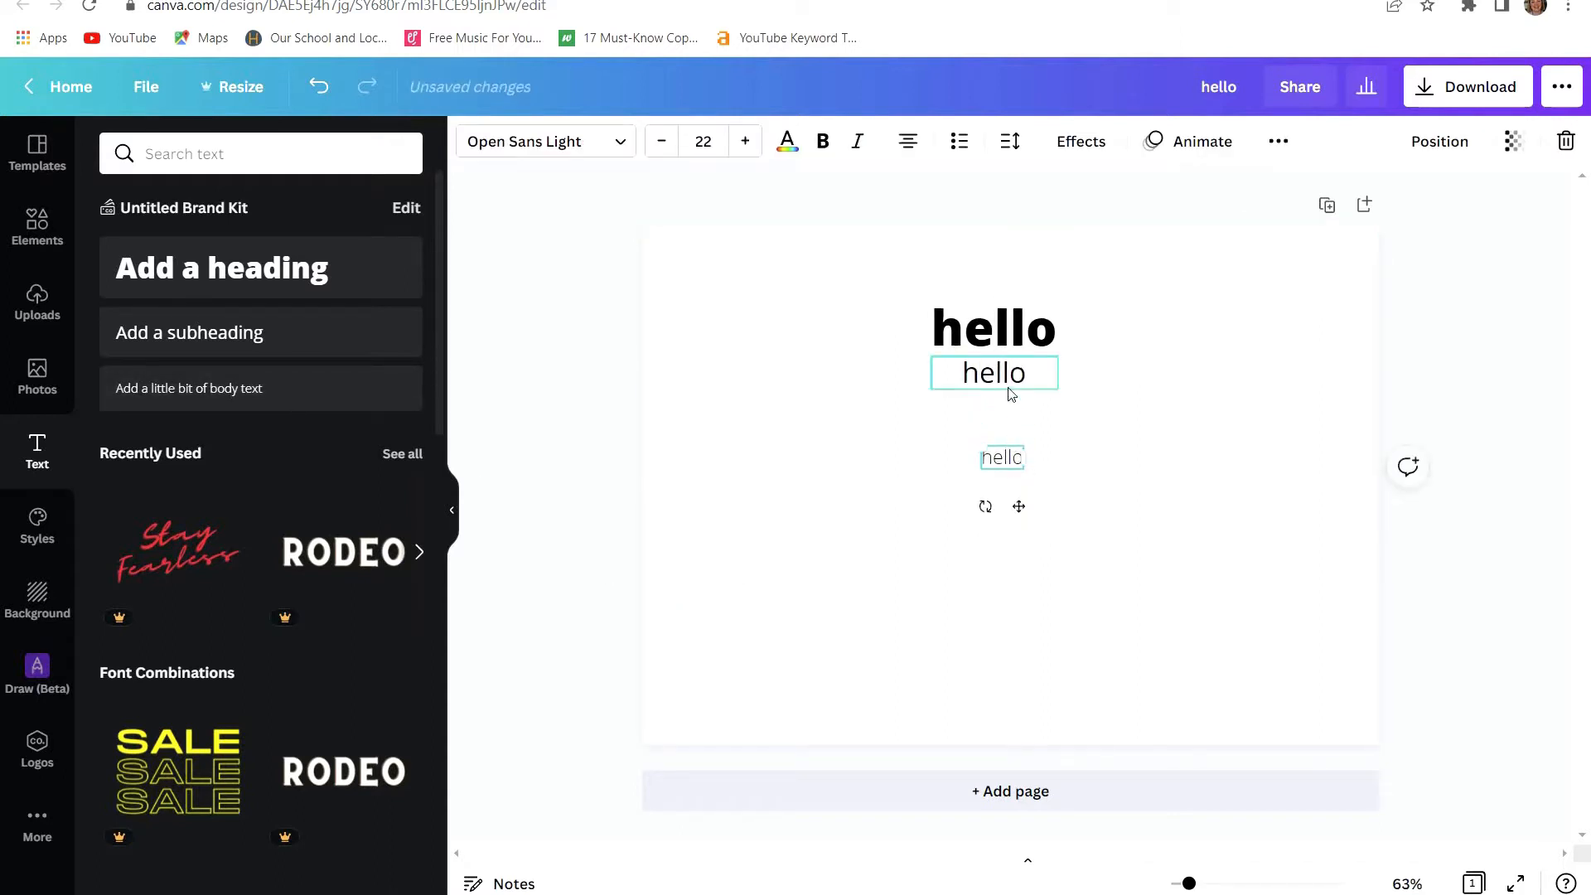
pyautogui.moveTo(1009, 379); pyautogui.dragTo(1012, 411)
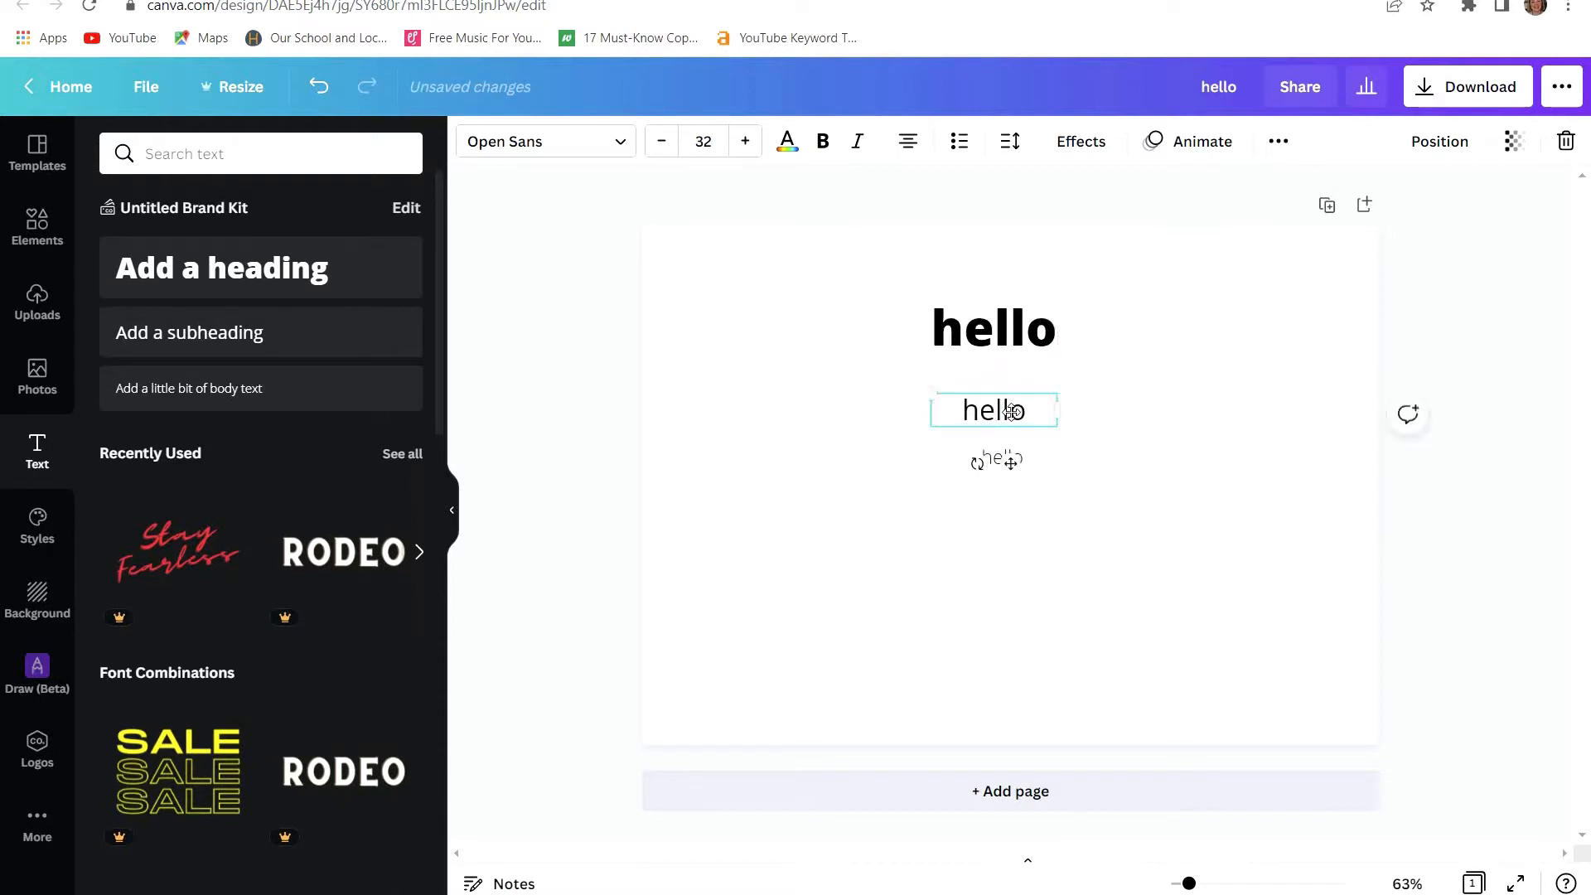
# - Delete the heading, subheading and body text from the page
pyautogui.click(1020, 349)
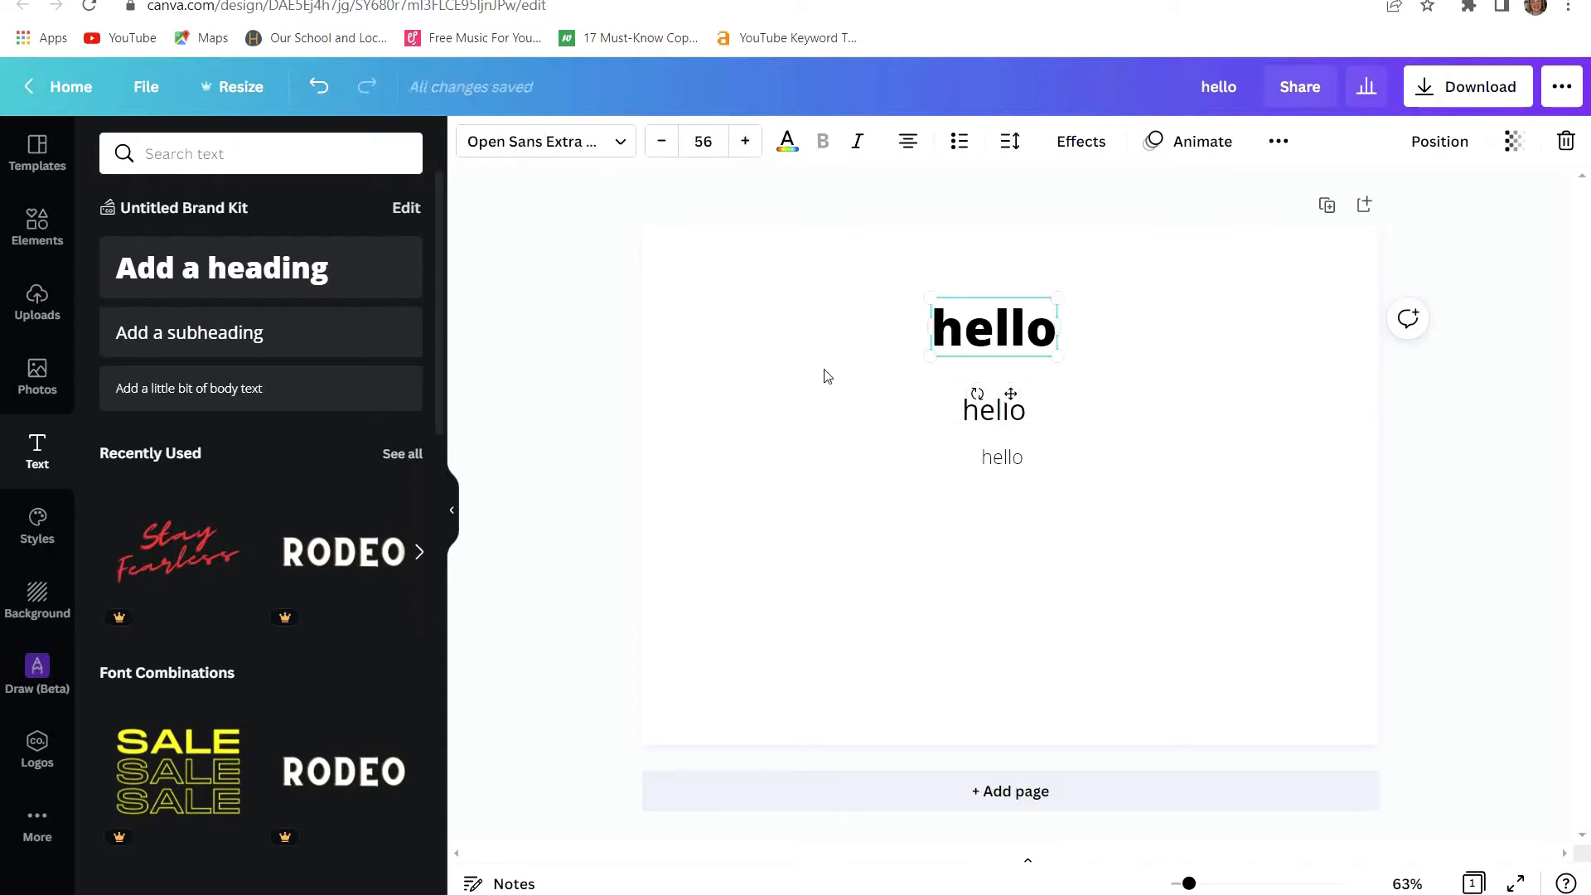
pyautogui.press('Delete')
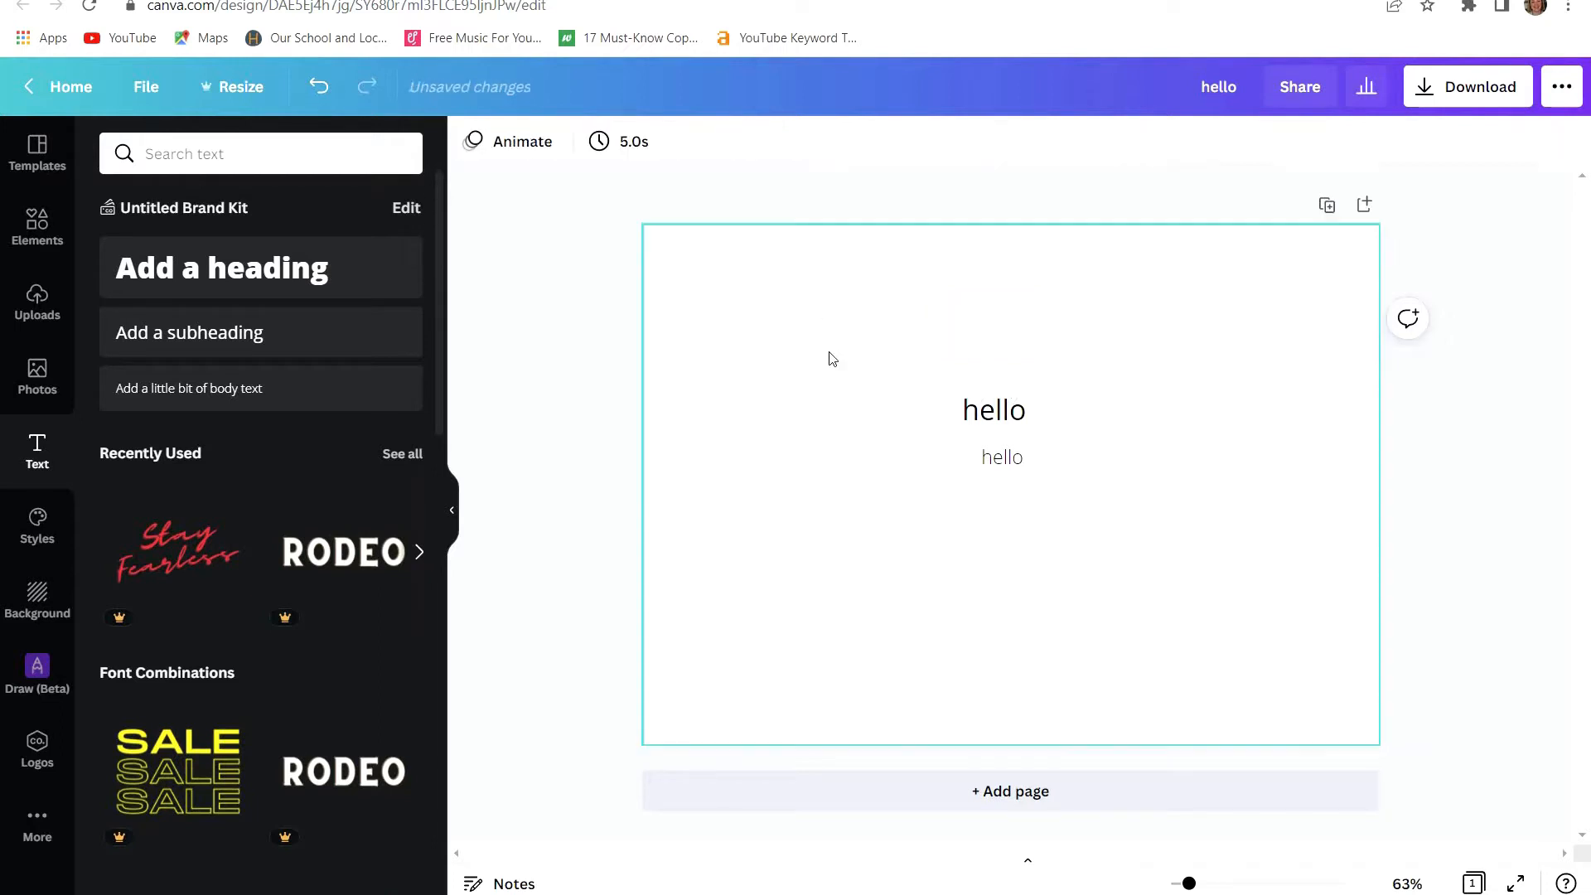
pyautogui.click(994, 409)
pyautogui.press('Delete')
pyautogui.click(1000, 458)
pyautogui.press('Delete')
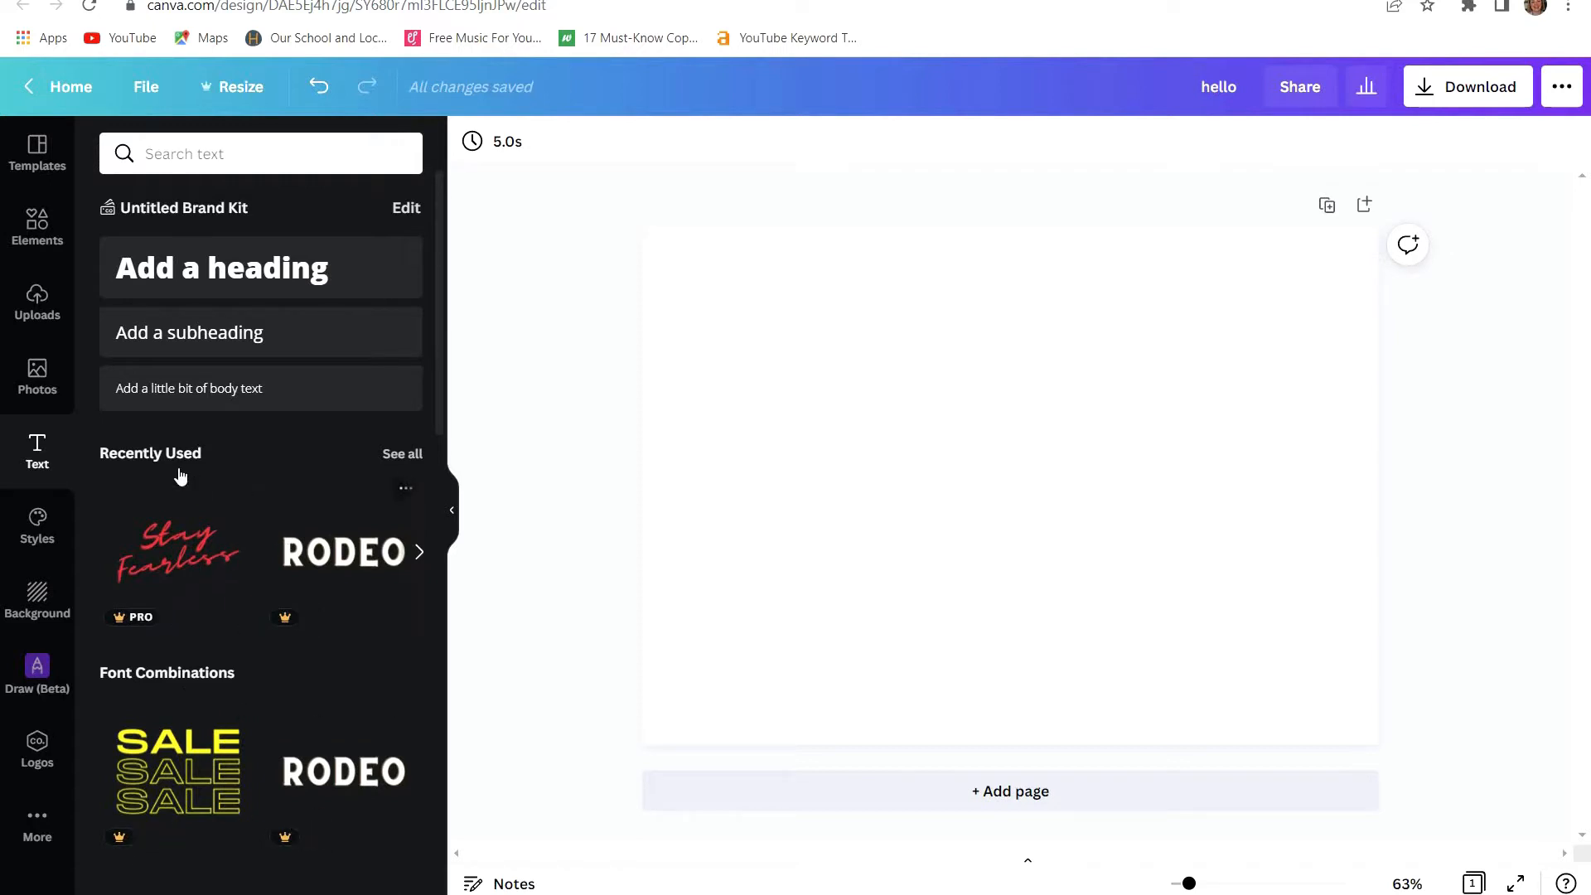
# - Look through the trending font and colour style combinations
pyautogui.click(38, 522)
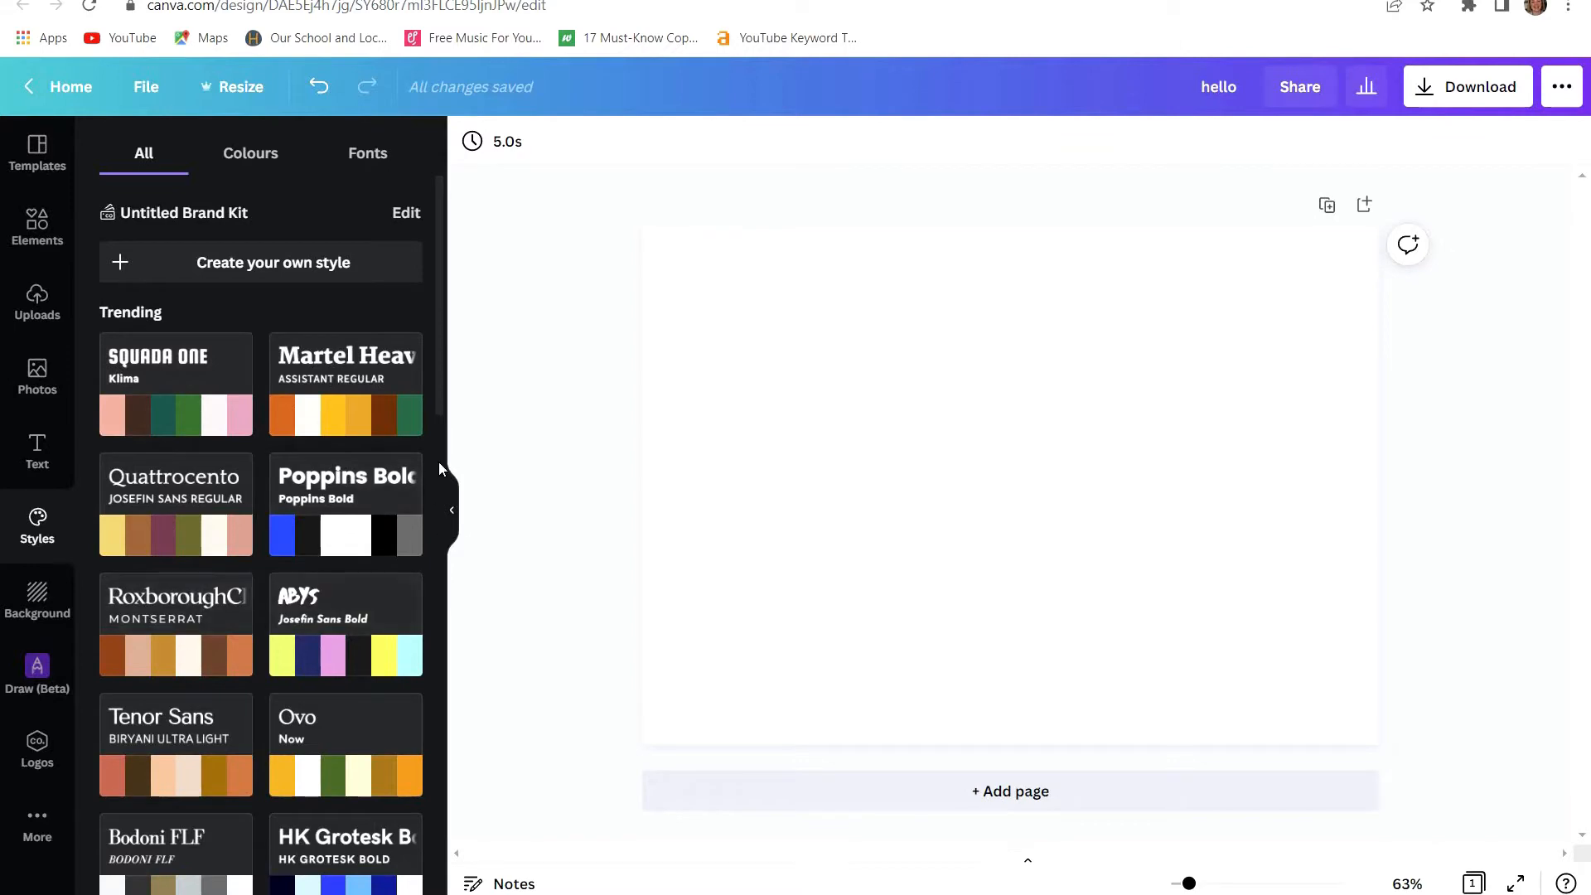
pyautogui.moveTo(438, 410); pyautogui.dragTo(448, 495)
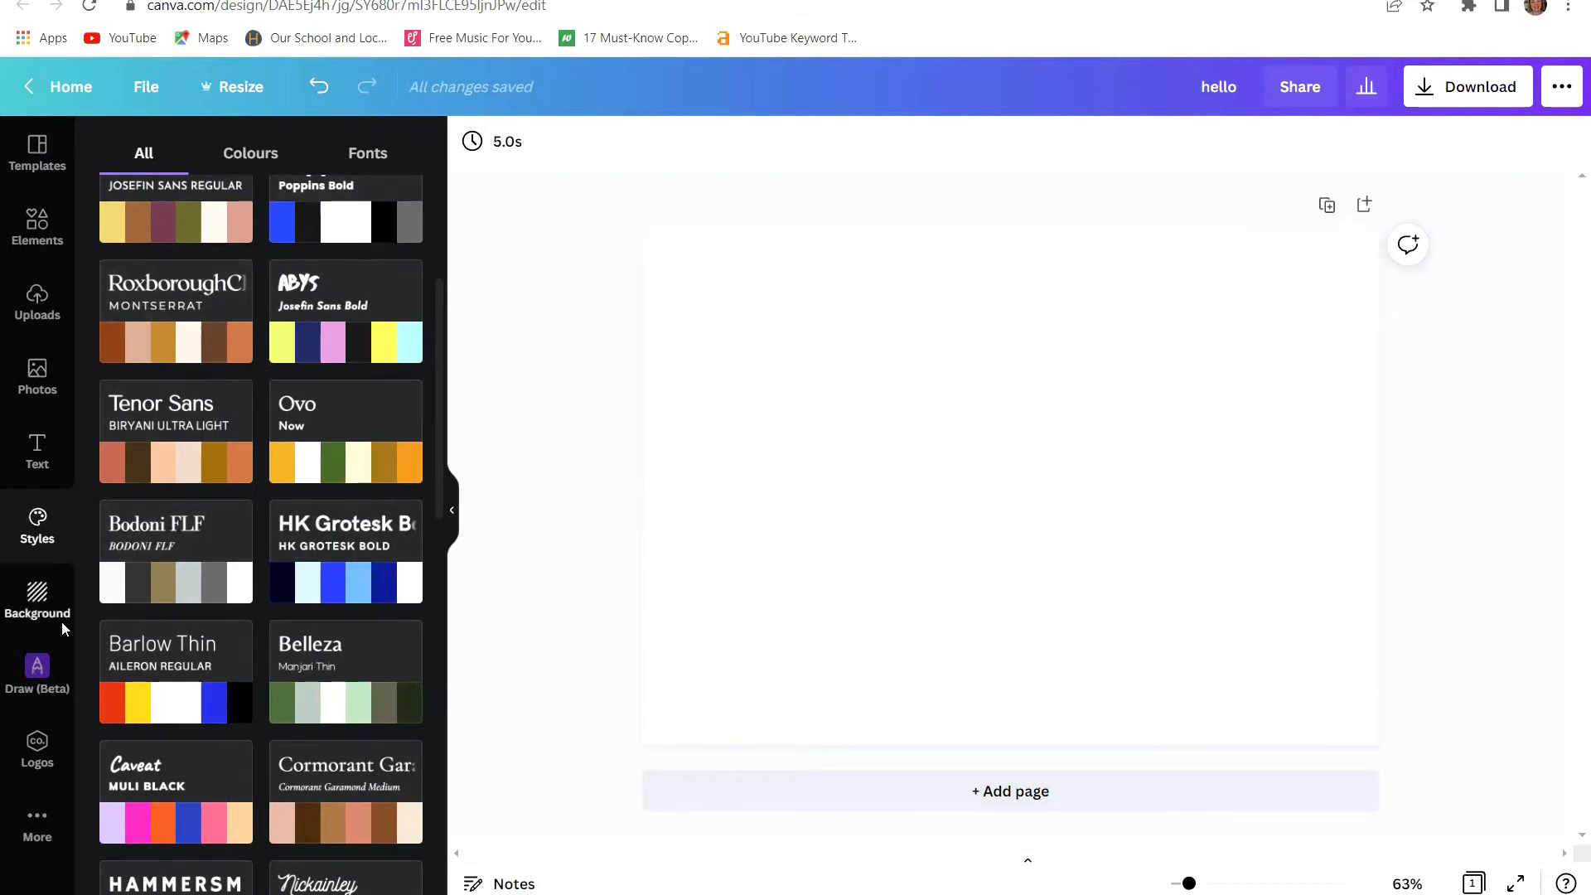
# - Try the red bokeh lights image and the grey brick wall as page backgrounds, deleting each one after applying it
pyautogui.click(37, 599)
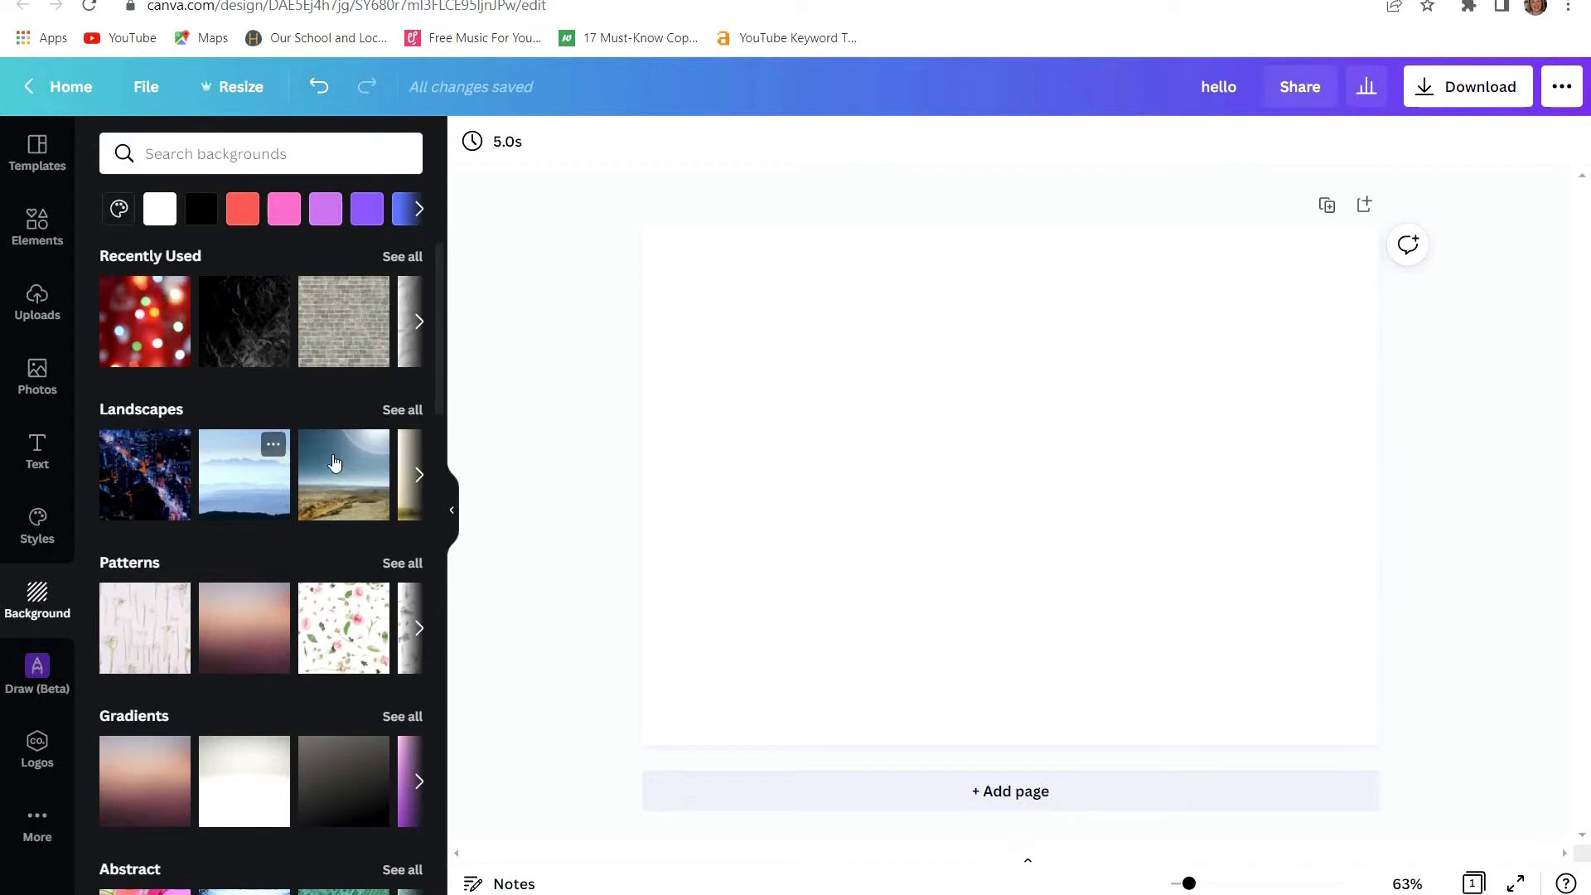
pyautogui.click(120, 335)
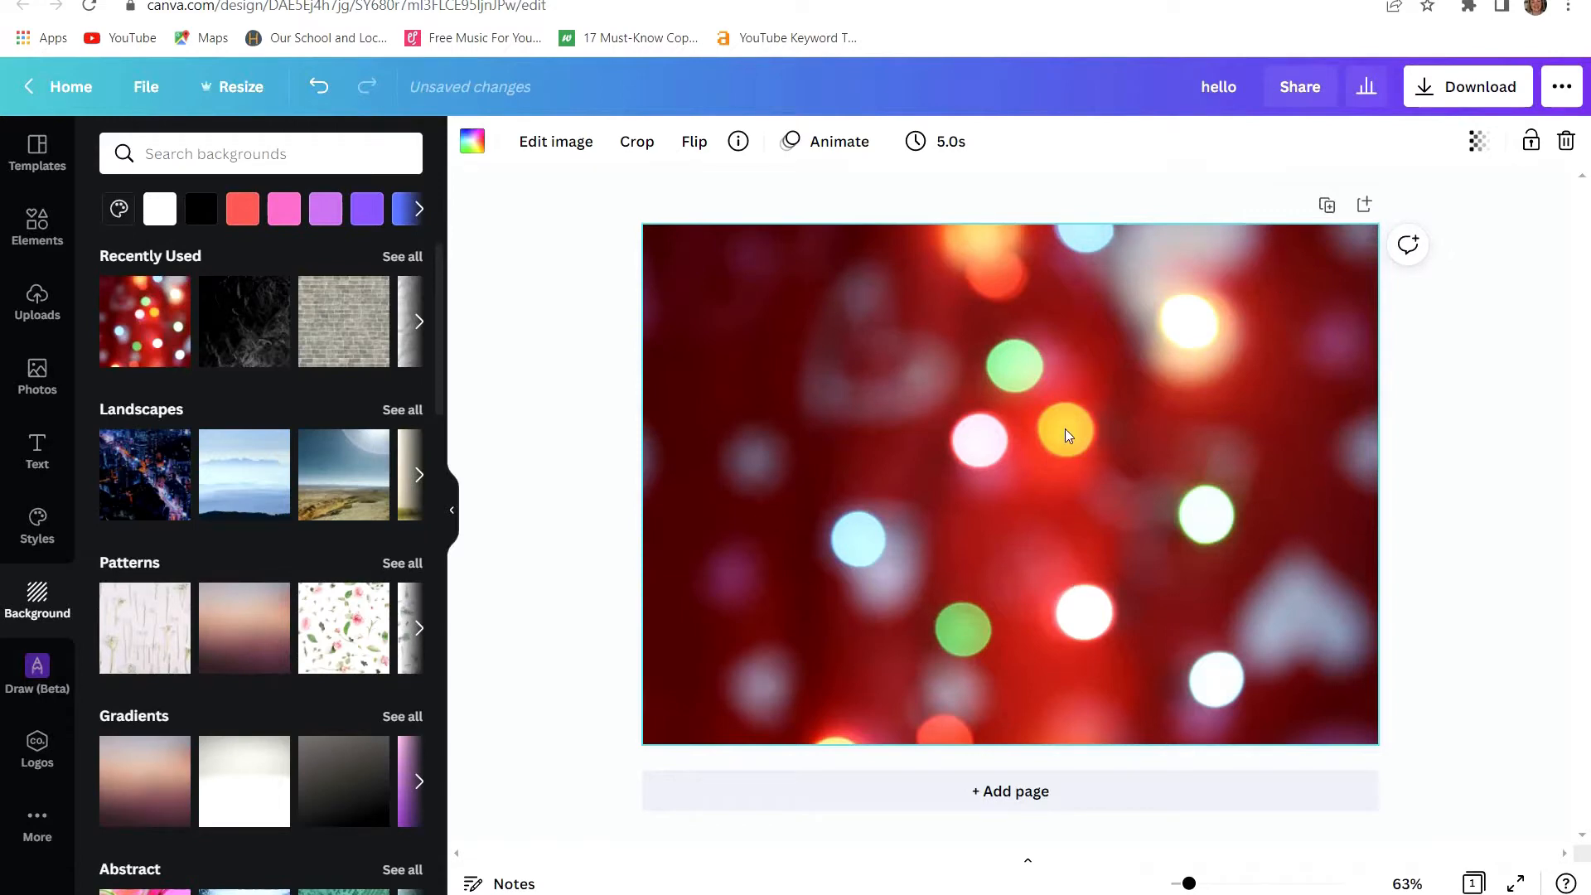
pyautogui.press('Delete')
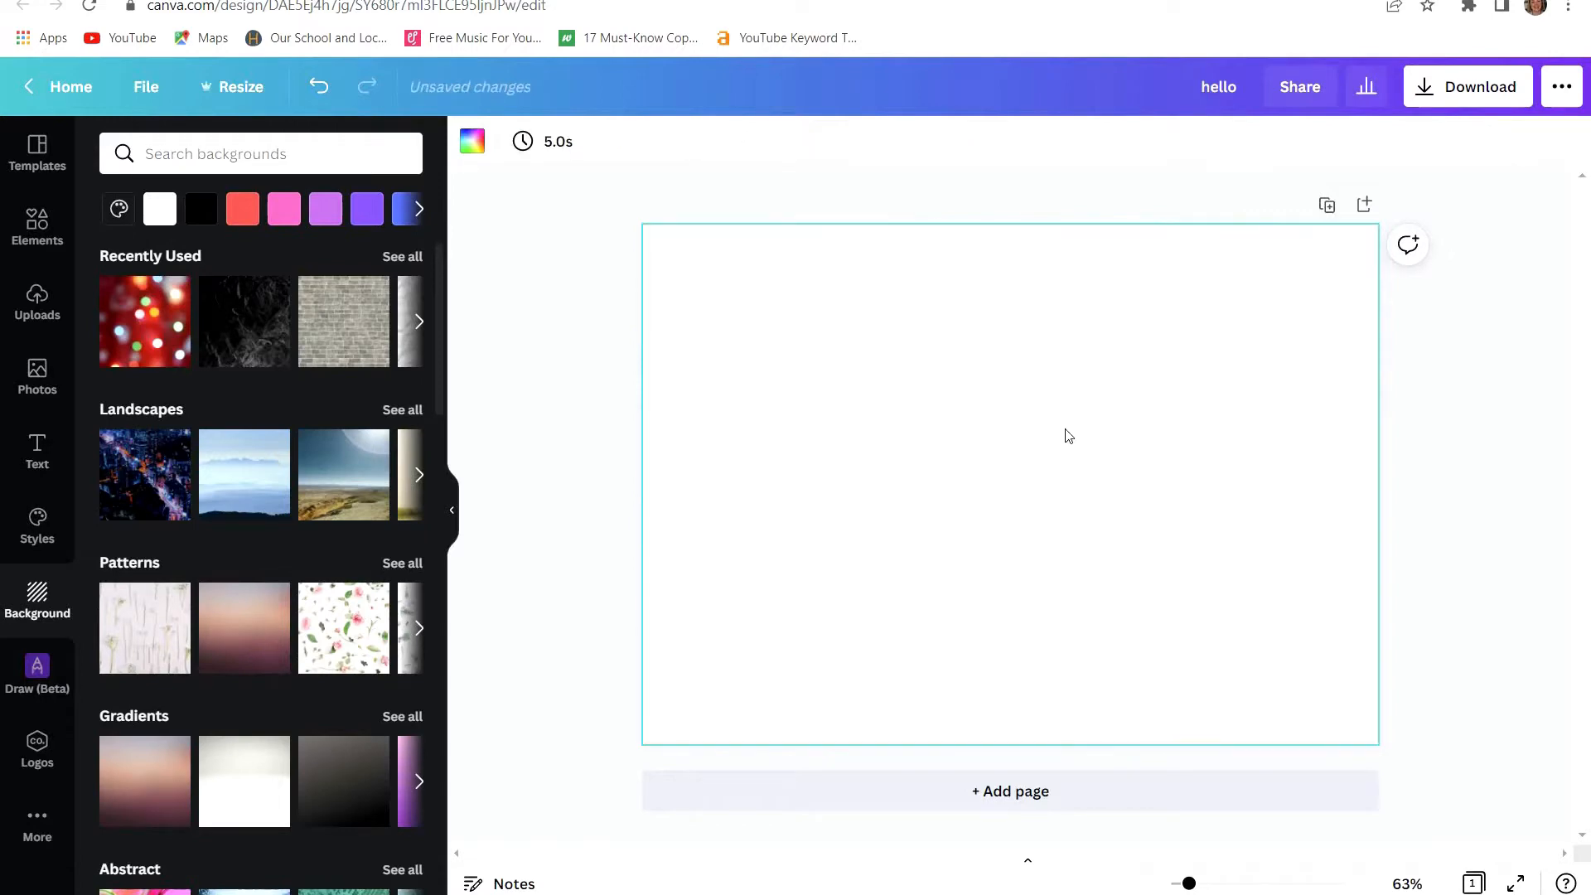
pyautogui.click(324, 329)
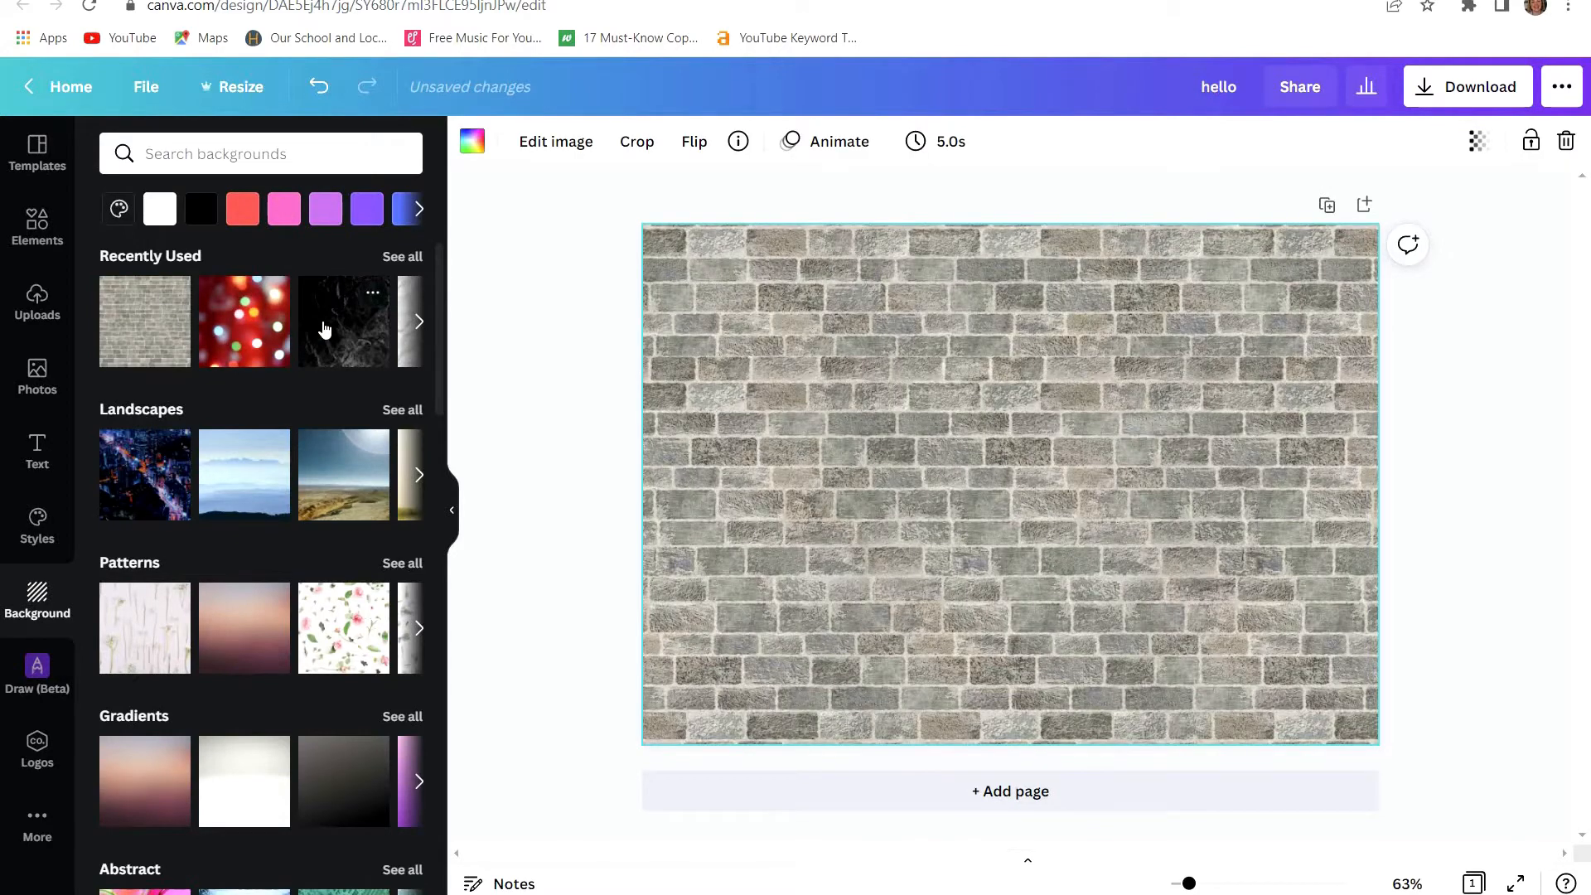
pyautogui.press('Delete')
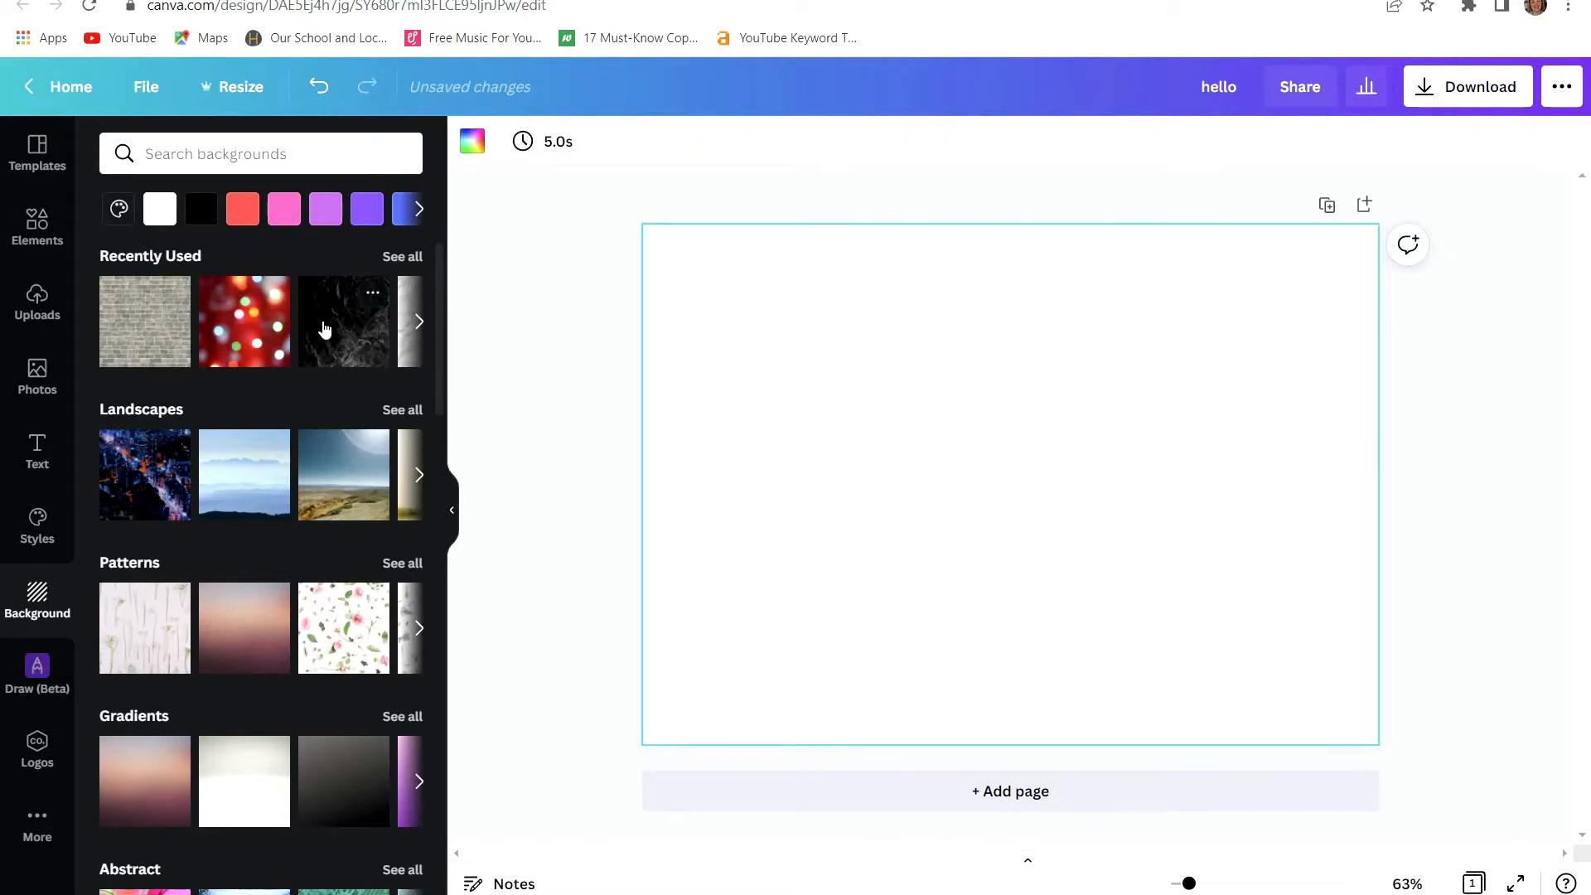
# - Draw a black freehand scribble of loops across the upper half of the page with the Pen brush
pyautogui.click(37, 678)
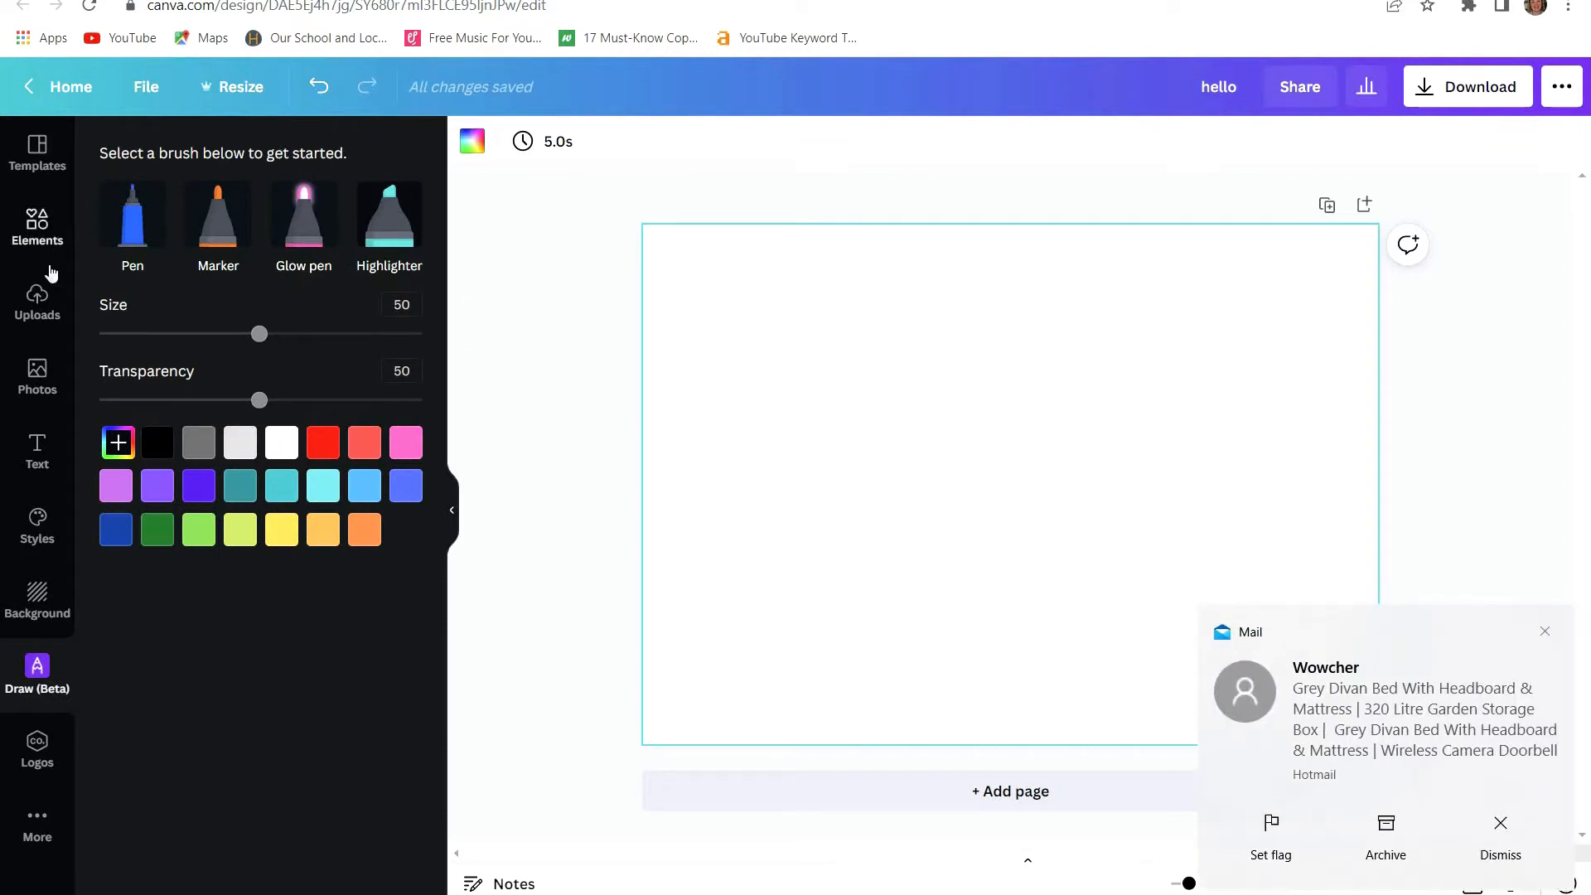
pyautogui.click(126, 231)
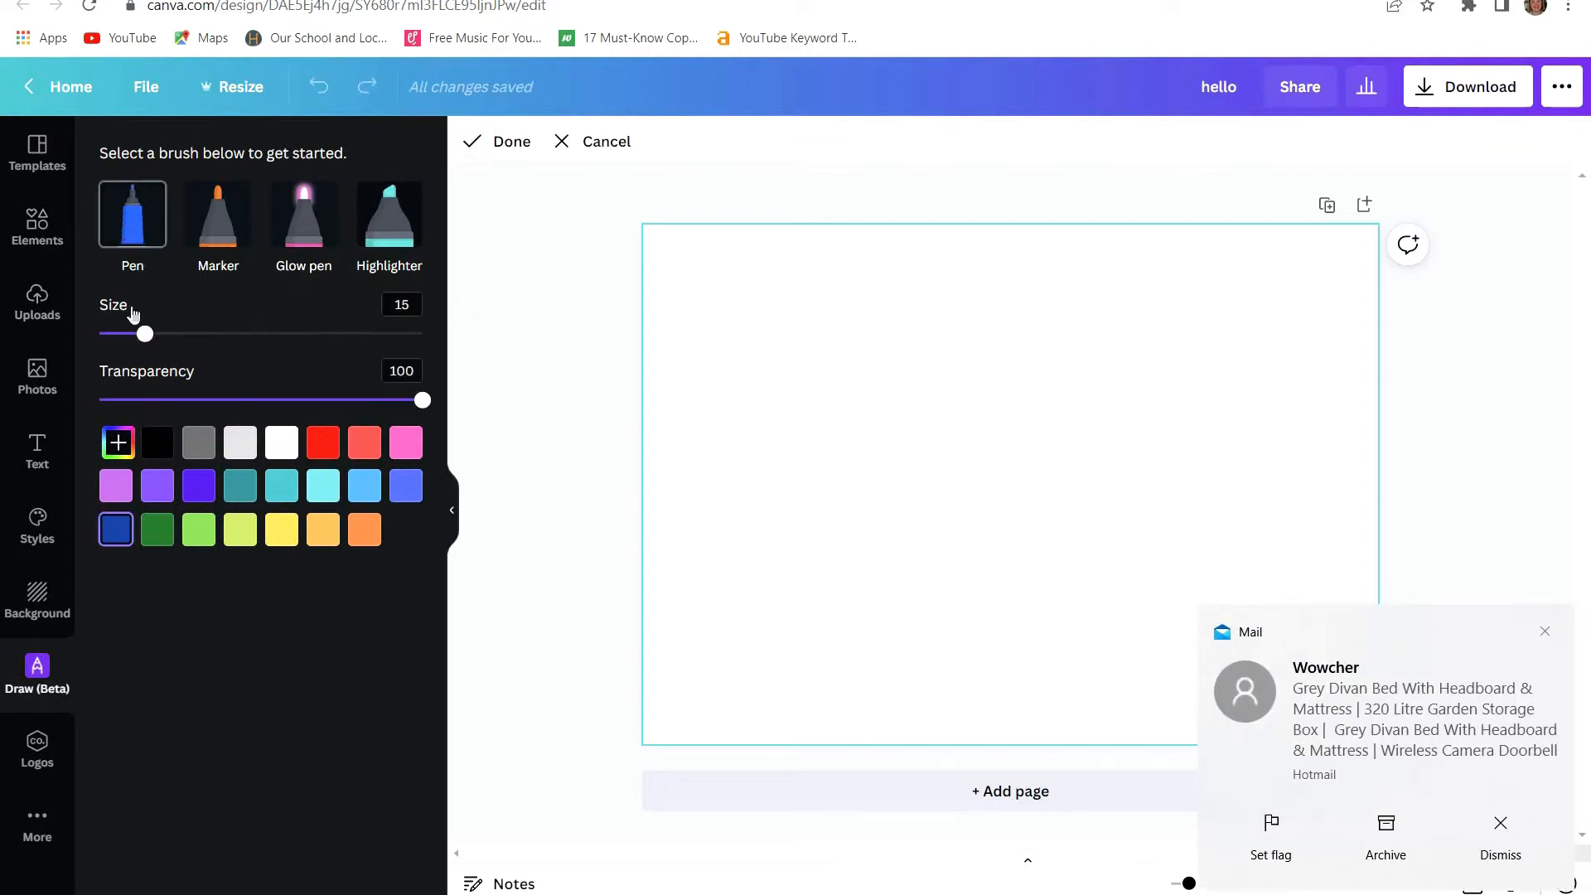
pyautogui.click(158, 446)
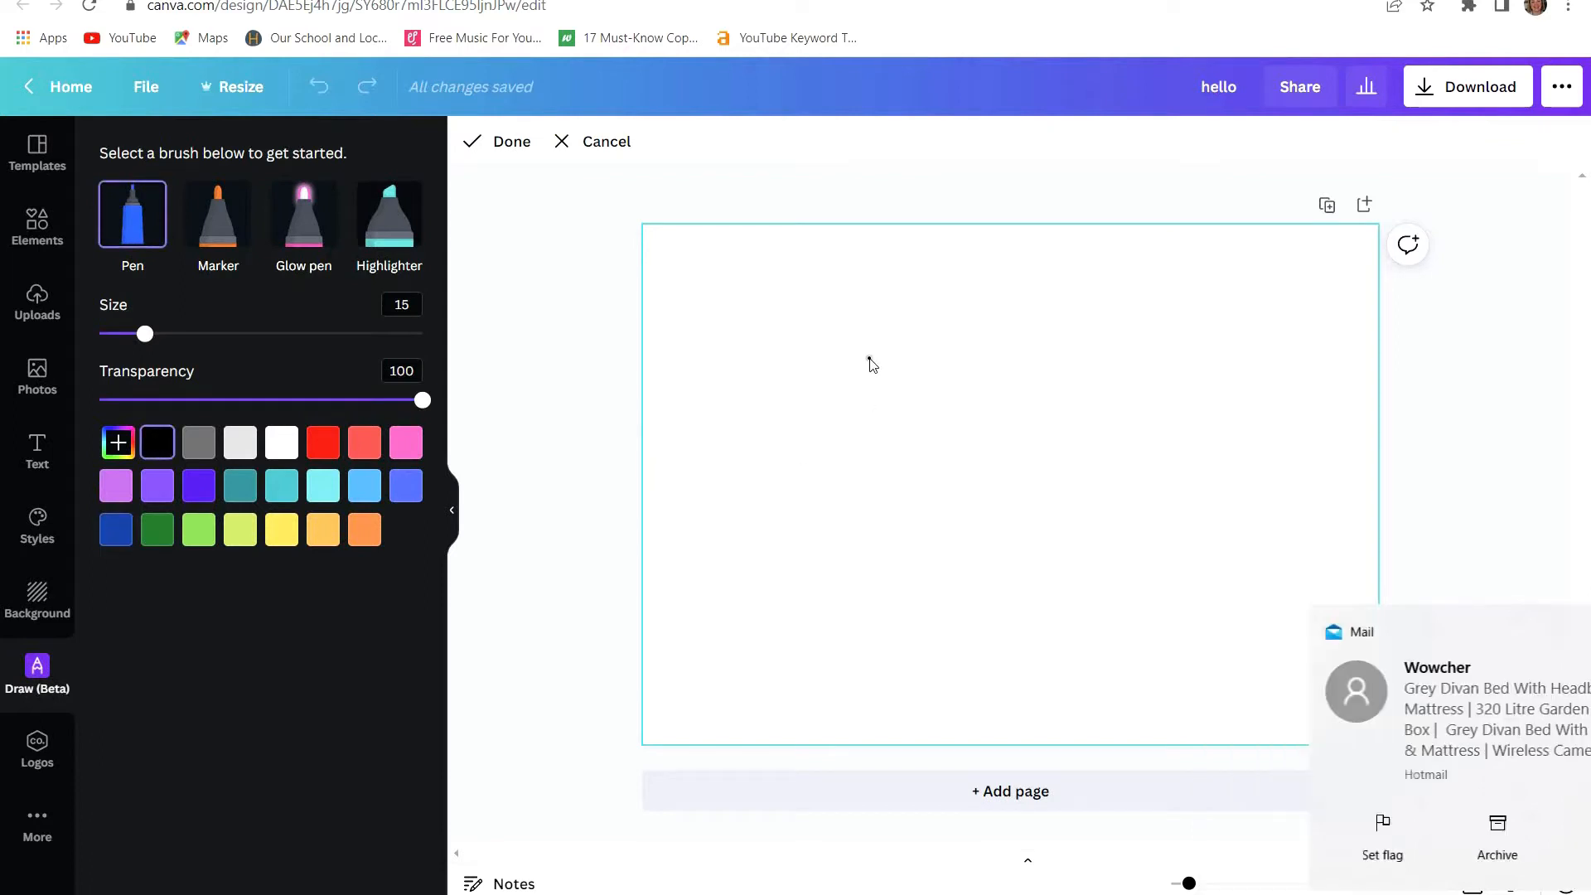
pyautogui.moveTo(867, 358)
pyautogui.mouseDown()
pyautogui.moveTo(810, 370)
pyautogui.moveTo(852, 452)
pyautogui.mouseUp()
pyautogui.moveTo(922, 498)
pyautogui.mouseDown()
pyautogui.moveTo(914, 440)
pyautogui.moveTo(1134, 432)
pyautogui.moveTo(1048, 558)
pyautogui.moveTo(874, 419)
pyautogui.moveTo(892, 370)
pyautogui.moveTo(988, 293)
pyautogui.moveTo(946, 416)
pyautogui.moveTo(974, 441)
pyautogui.mouseUp()
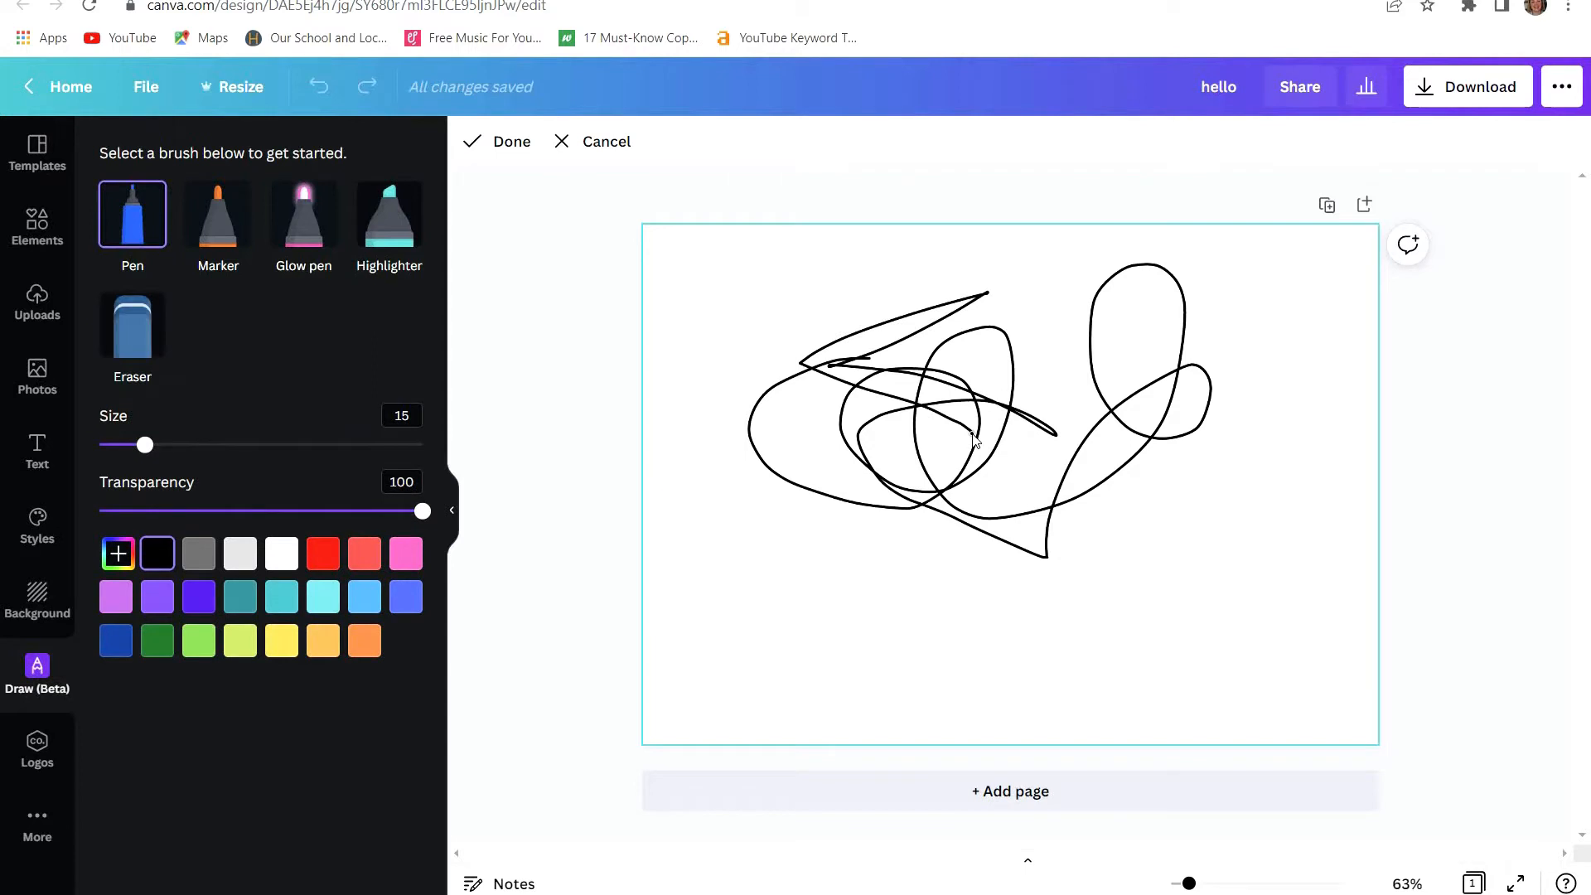
# - Rub over the scribble with the Eraser and discard the drawing
pyautogui.click(131, 328)
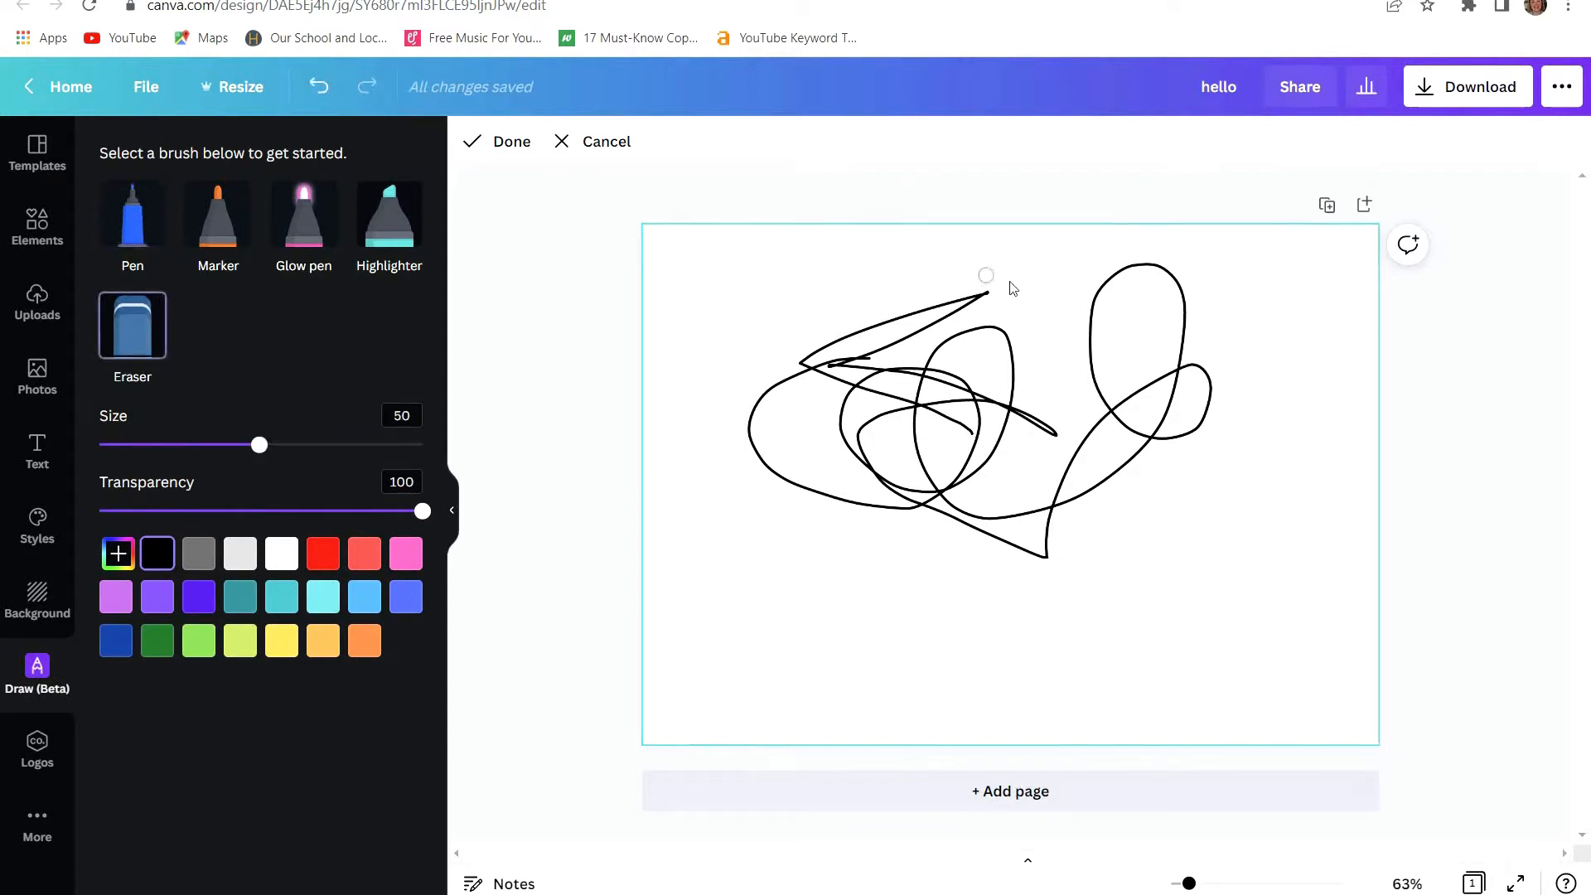
pyautogui.moveTo(1001, 286)
pyautogui.mouseDown()
pyautogui.moveTo(647, 478)
pyautogui.moveTo(789, 340)
pyautogui.moveTo(947, 275)
pyautogui.moveTo(927, 316)
pyautogui.moveTo(1075, 339)
pyautogui.moveTo(924, 434)
pyautogui.mouseUp()
pyautogui.click(596, 144)
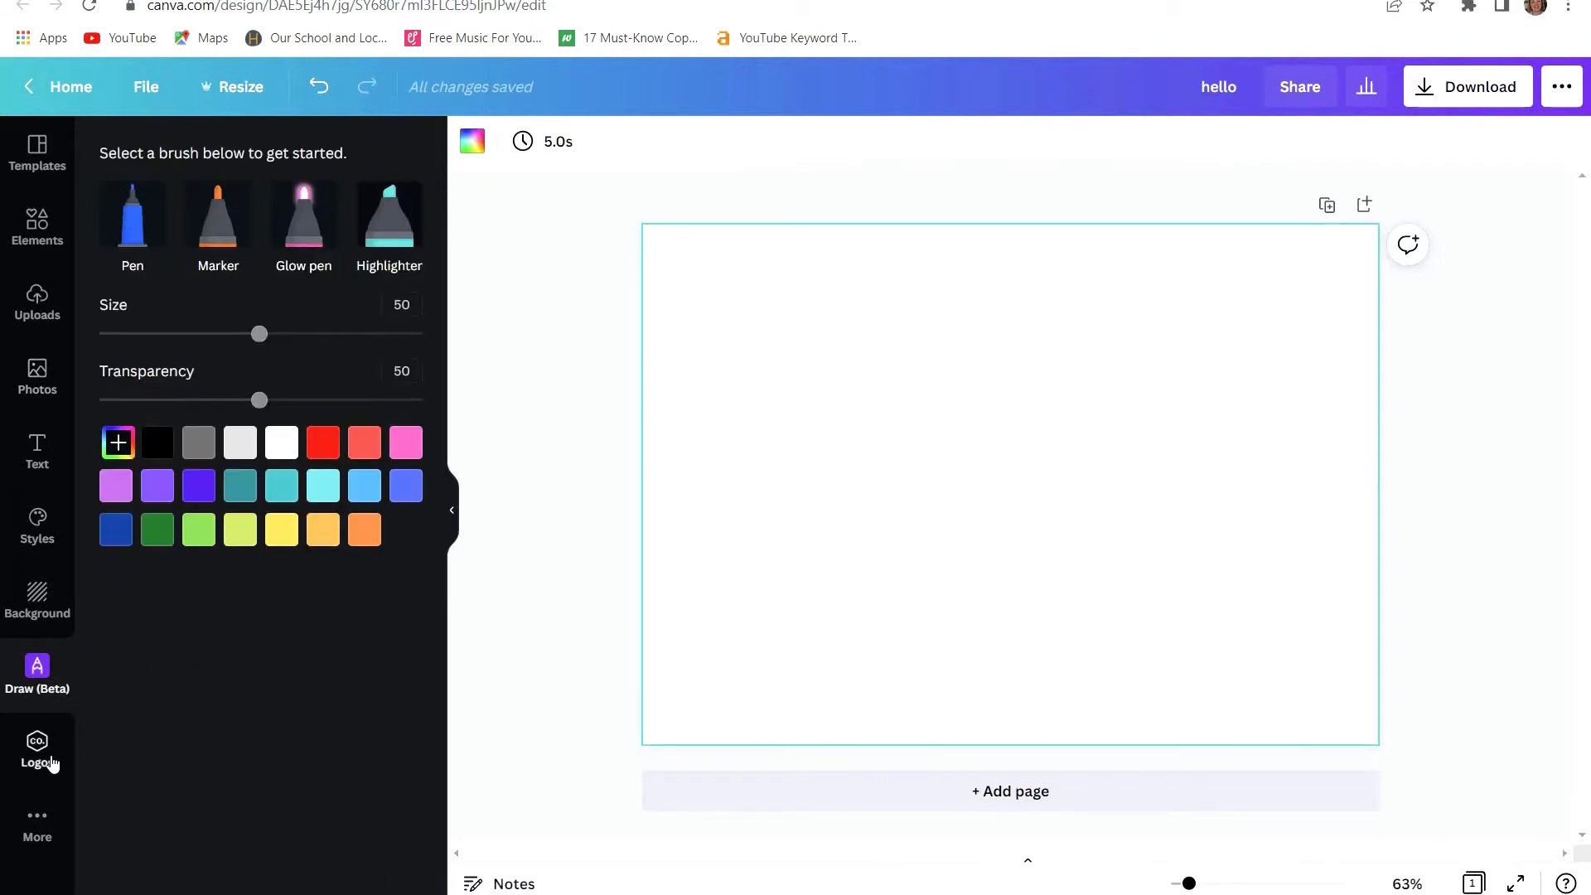
# - Open the file chooser for uploading a brand logo and dismiss it without choosing a file
pyautogui.click(43, 758)
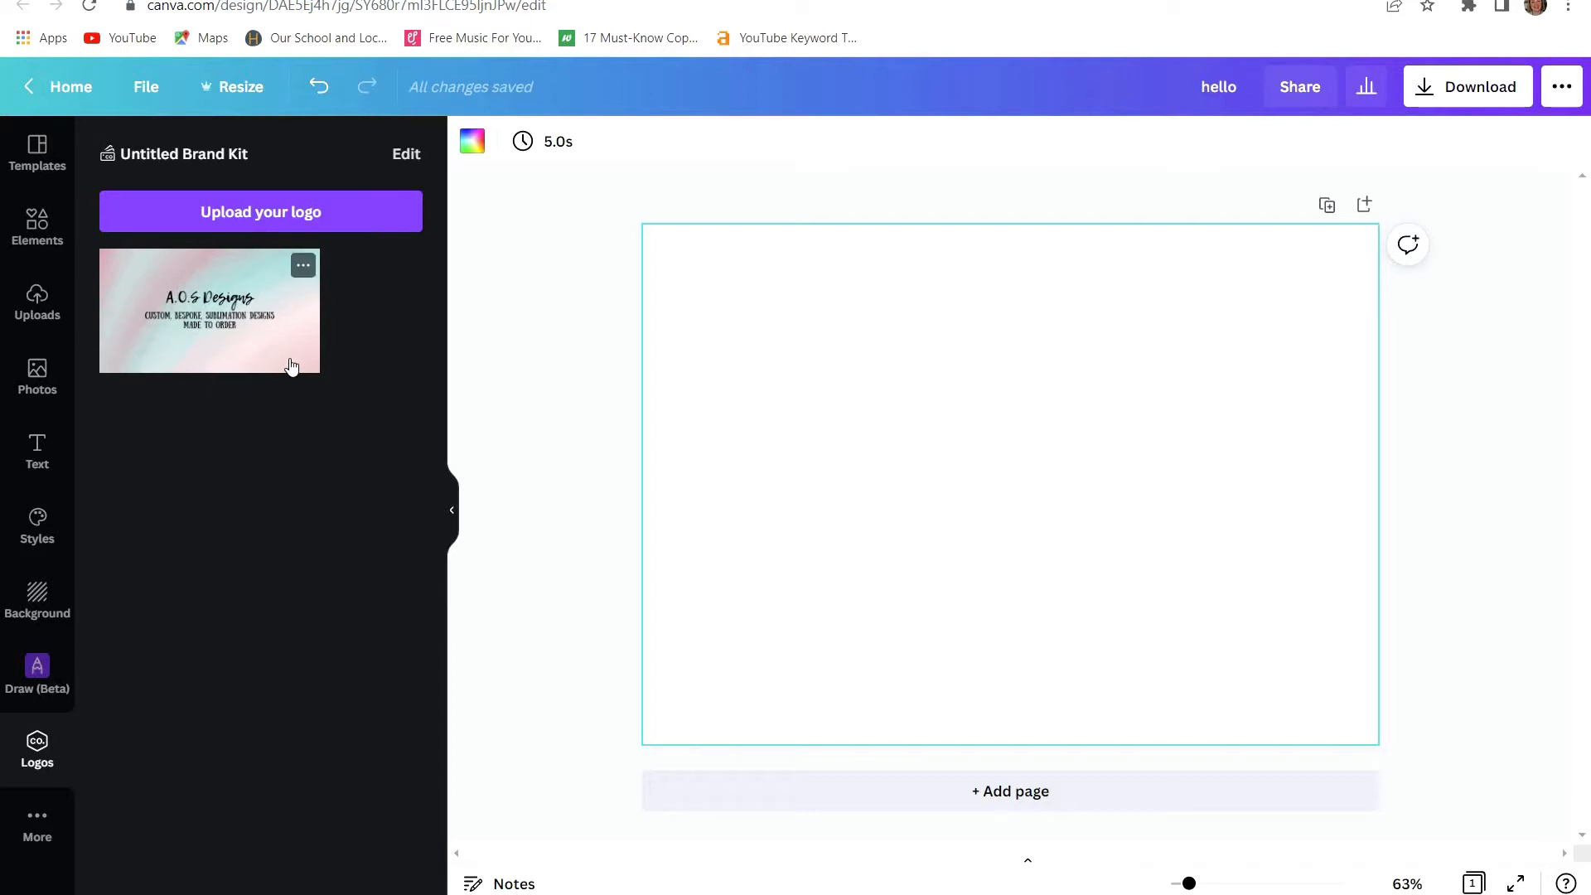
pyautogui.click(254, 207)
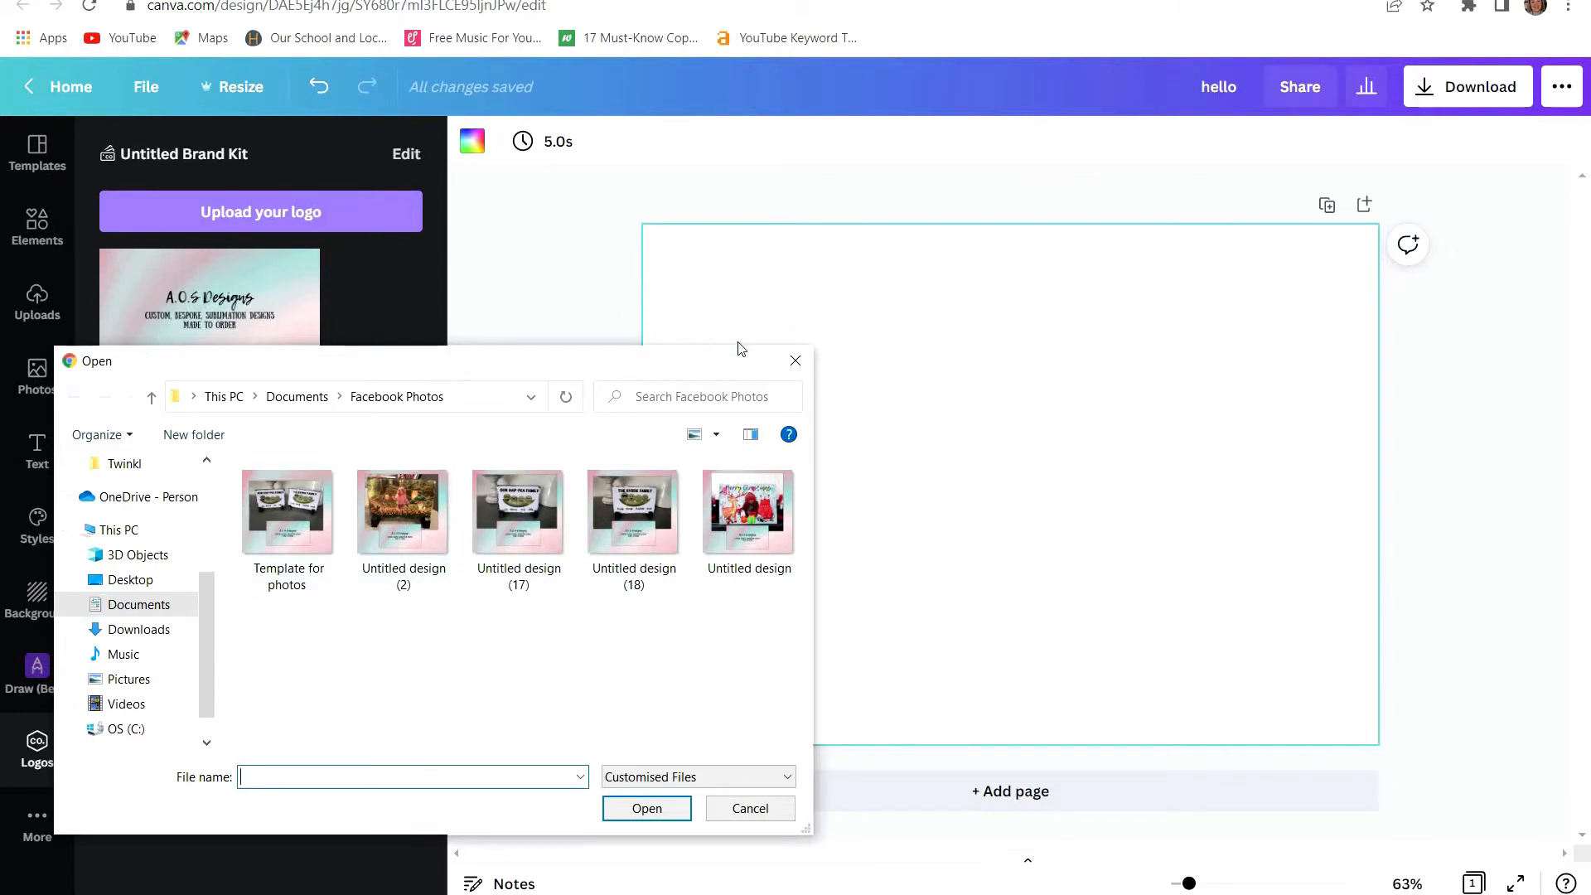
pyautogui.click(796, 361)
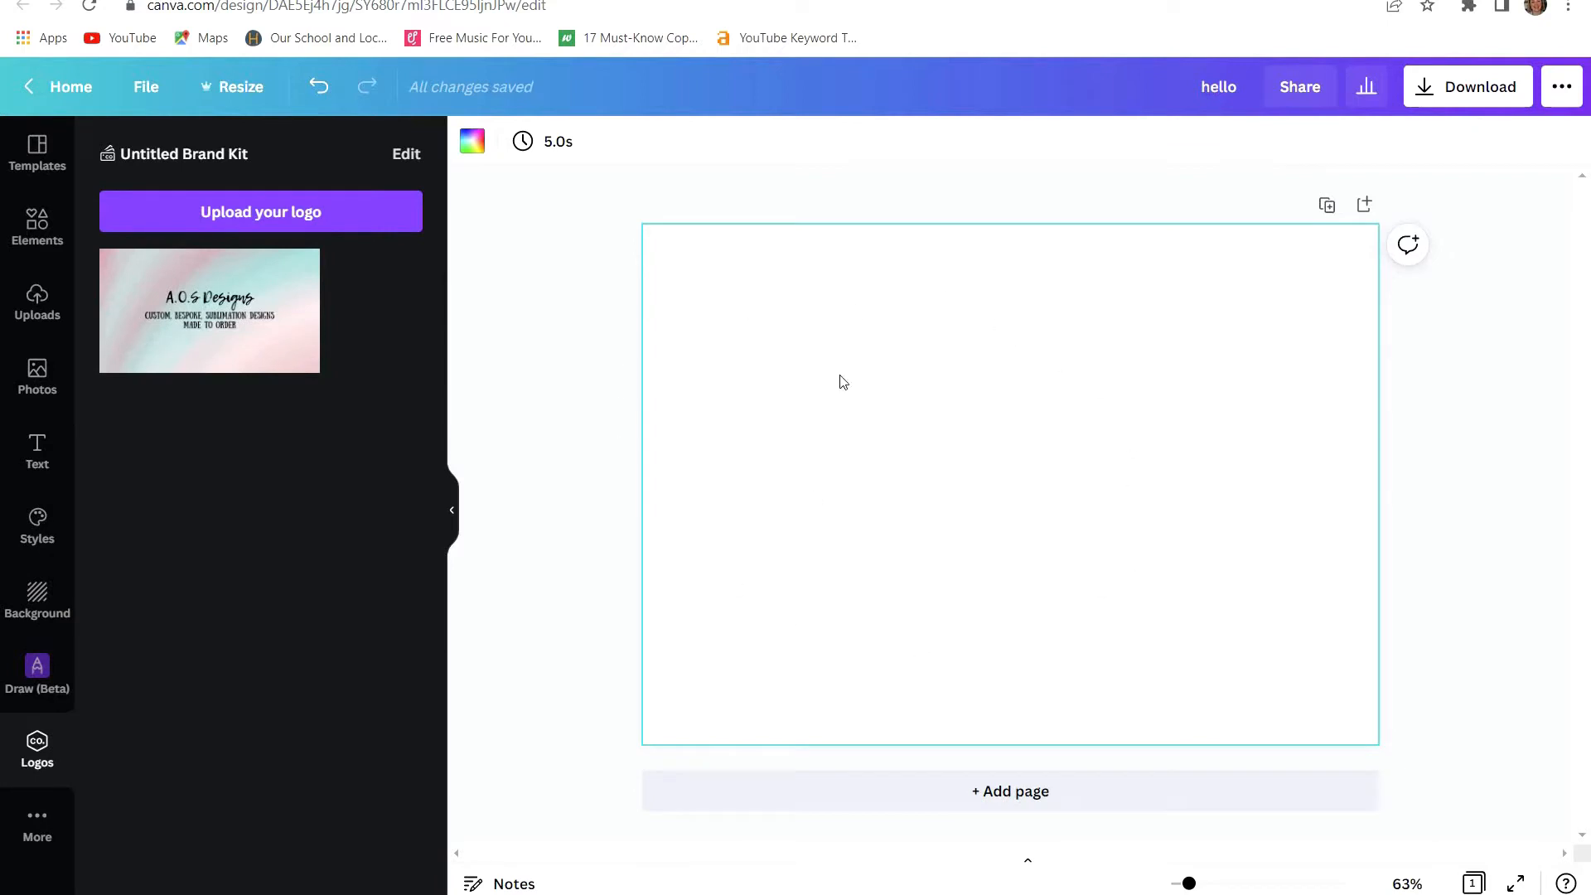
# - Place the A.O.S Designs logo on the page and delete it again
pyautogui.moveTo(234, 332)
pyautogui.click(247, 358)
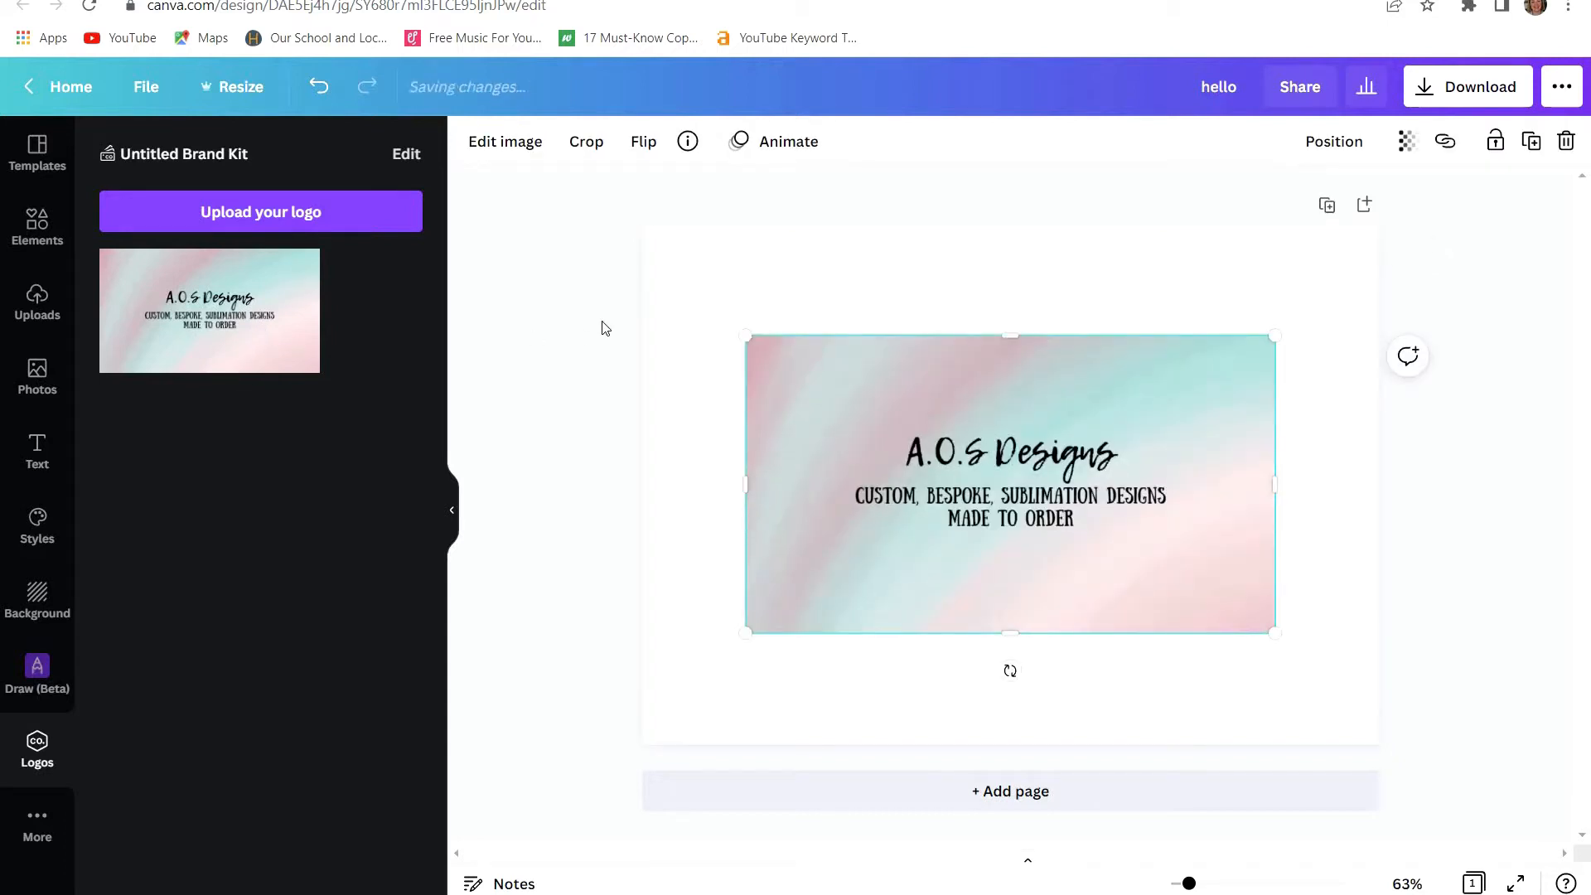
pyautogui.press('Delete')
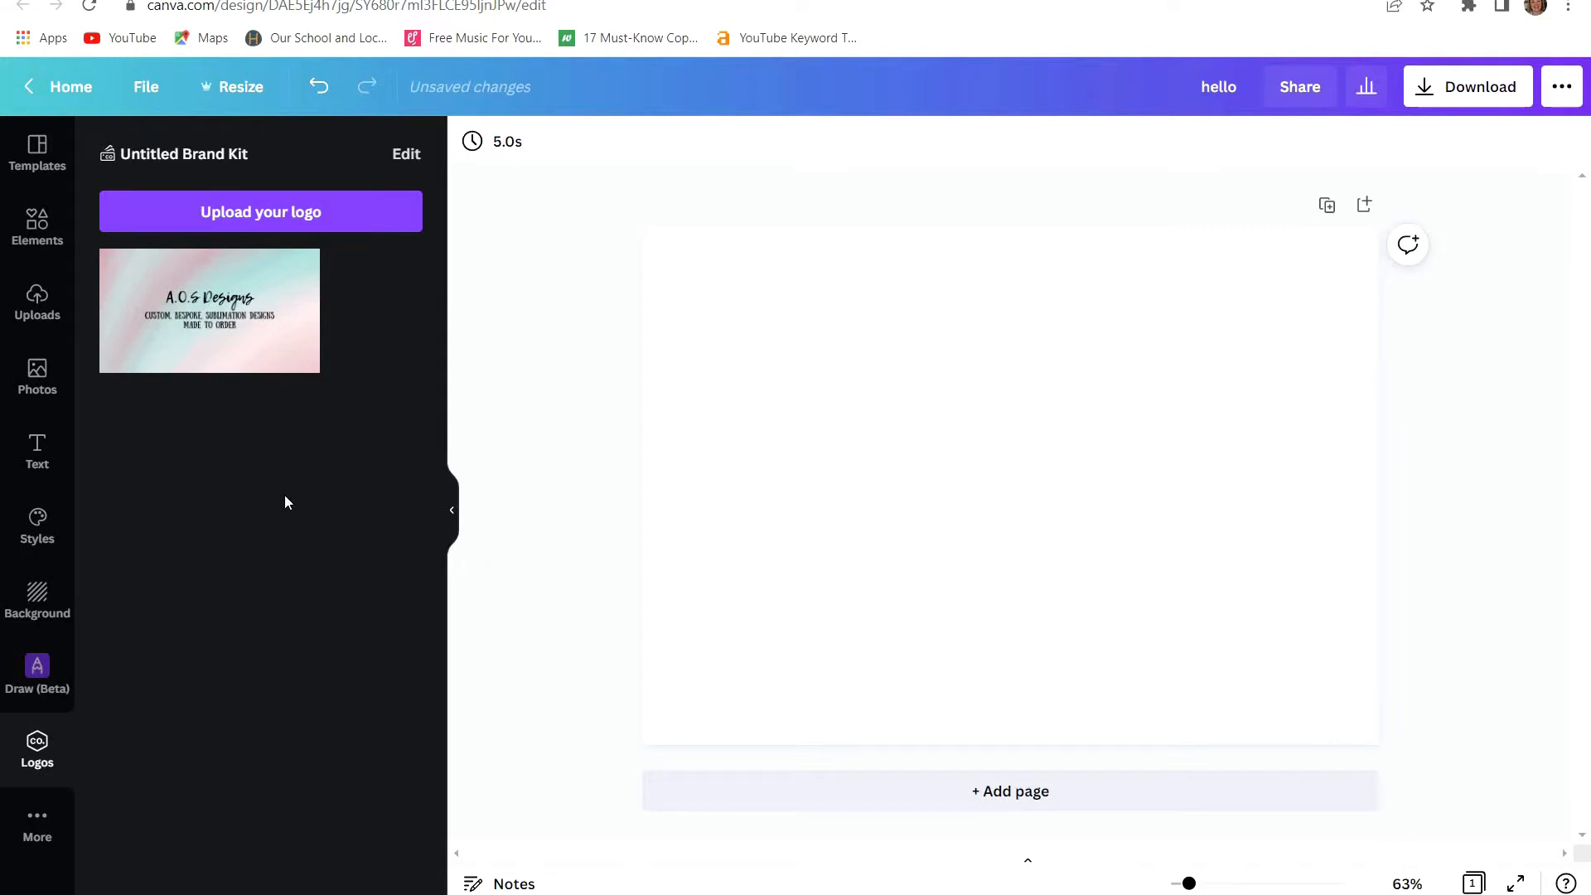
# - Add a circle outline shape, shrink it to about 10.1 × 10.1 cm, move it to the page's upper left and delete it
pyautogui.click(37, 223)
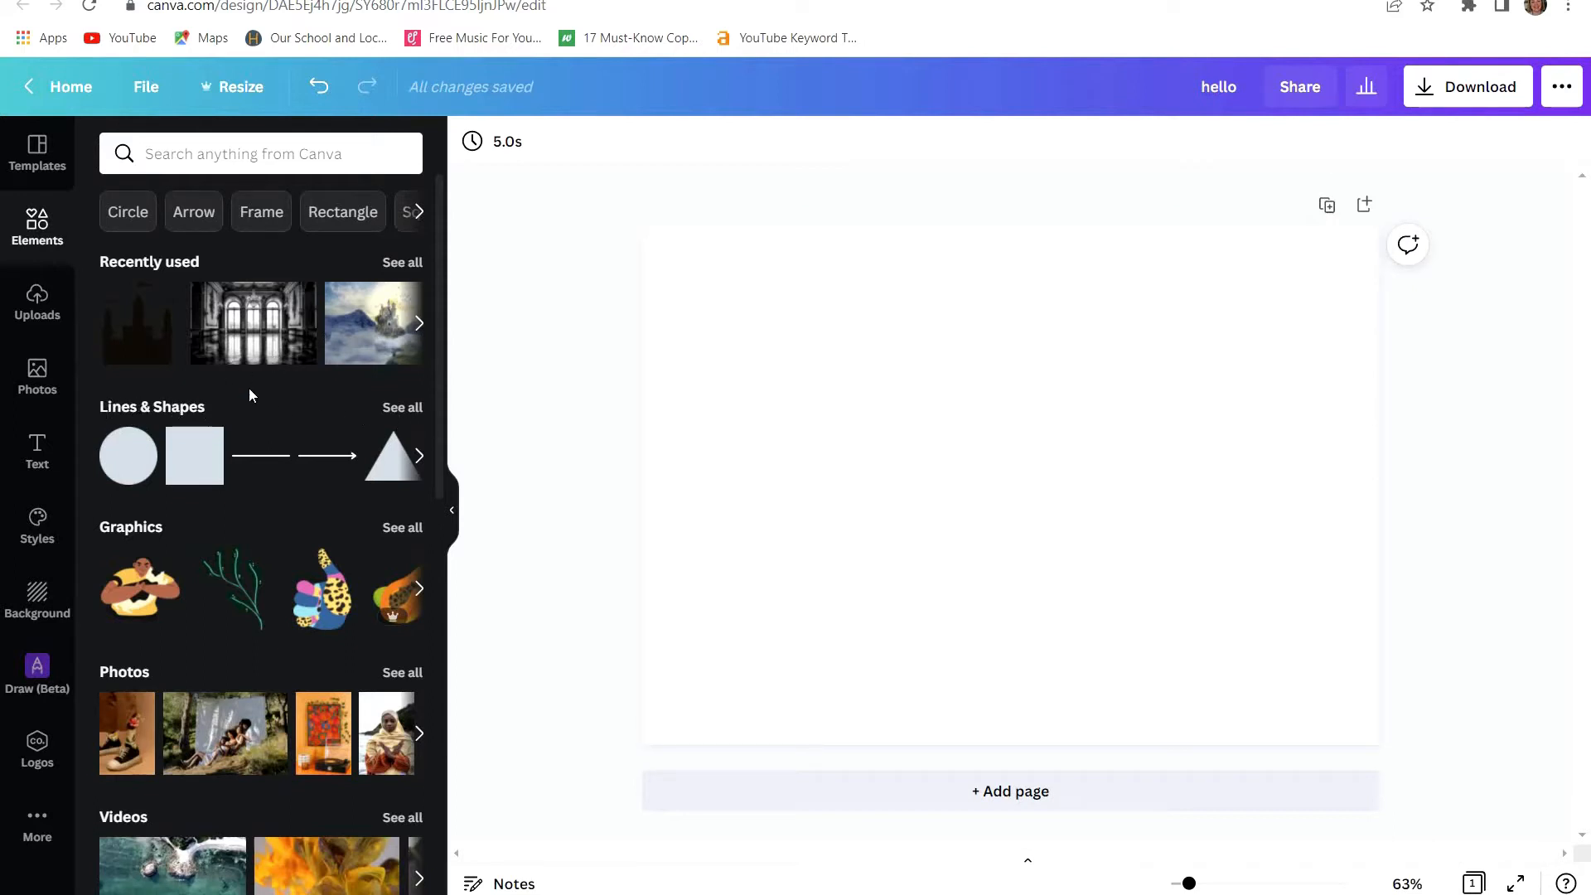
pyautogui.click(402, 408)
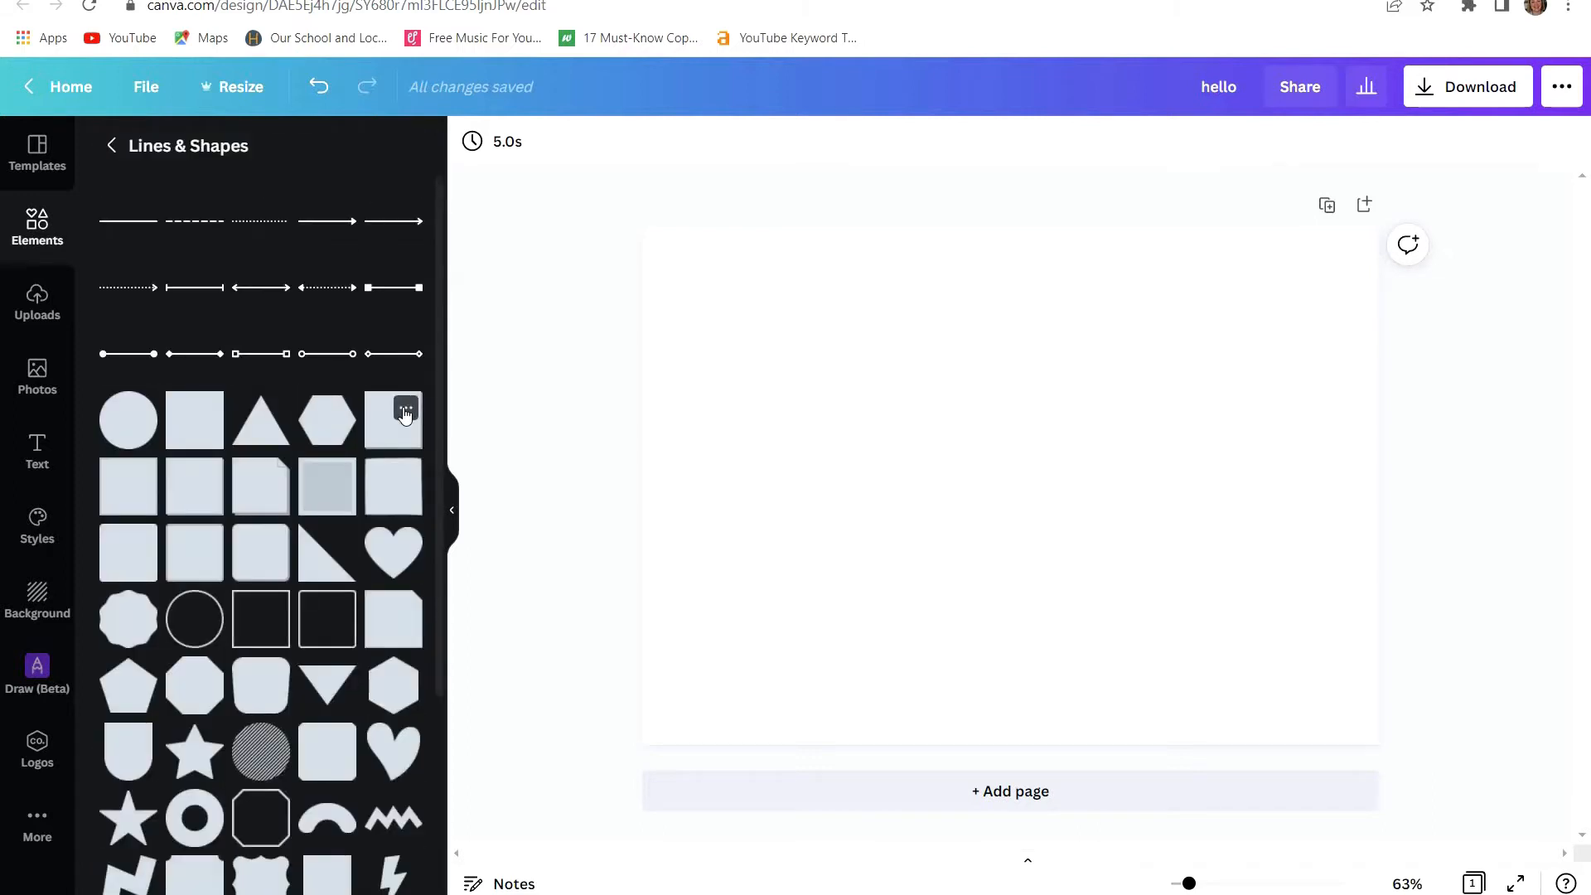
pyautogui.moveTo(441, 338); pyautogui.dragTo(444, 485)
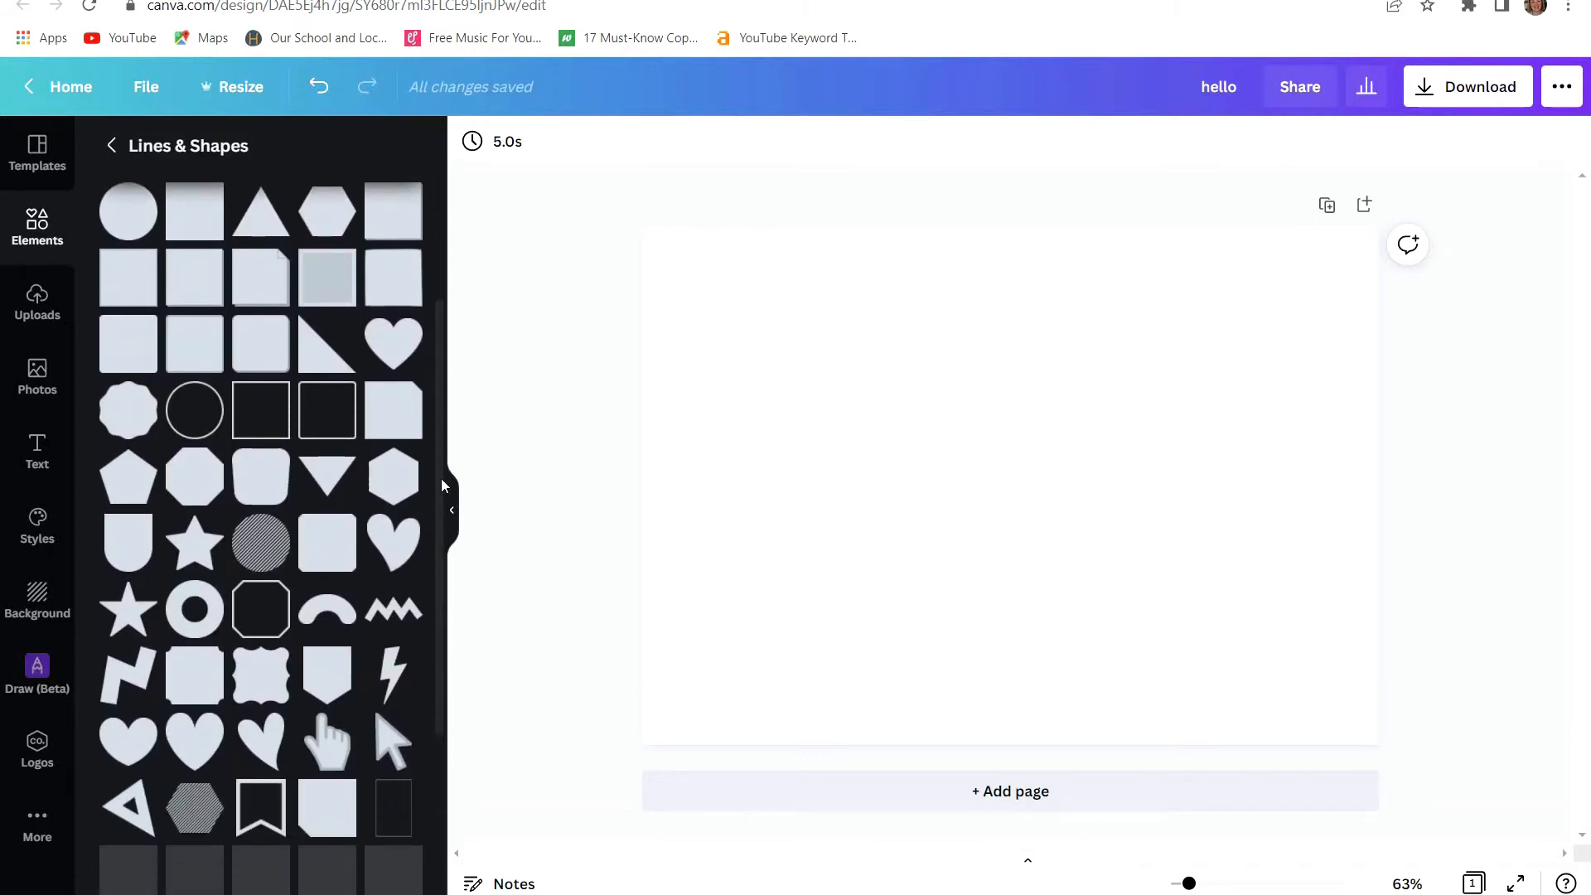
pyautogui.click(190, 434)
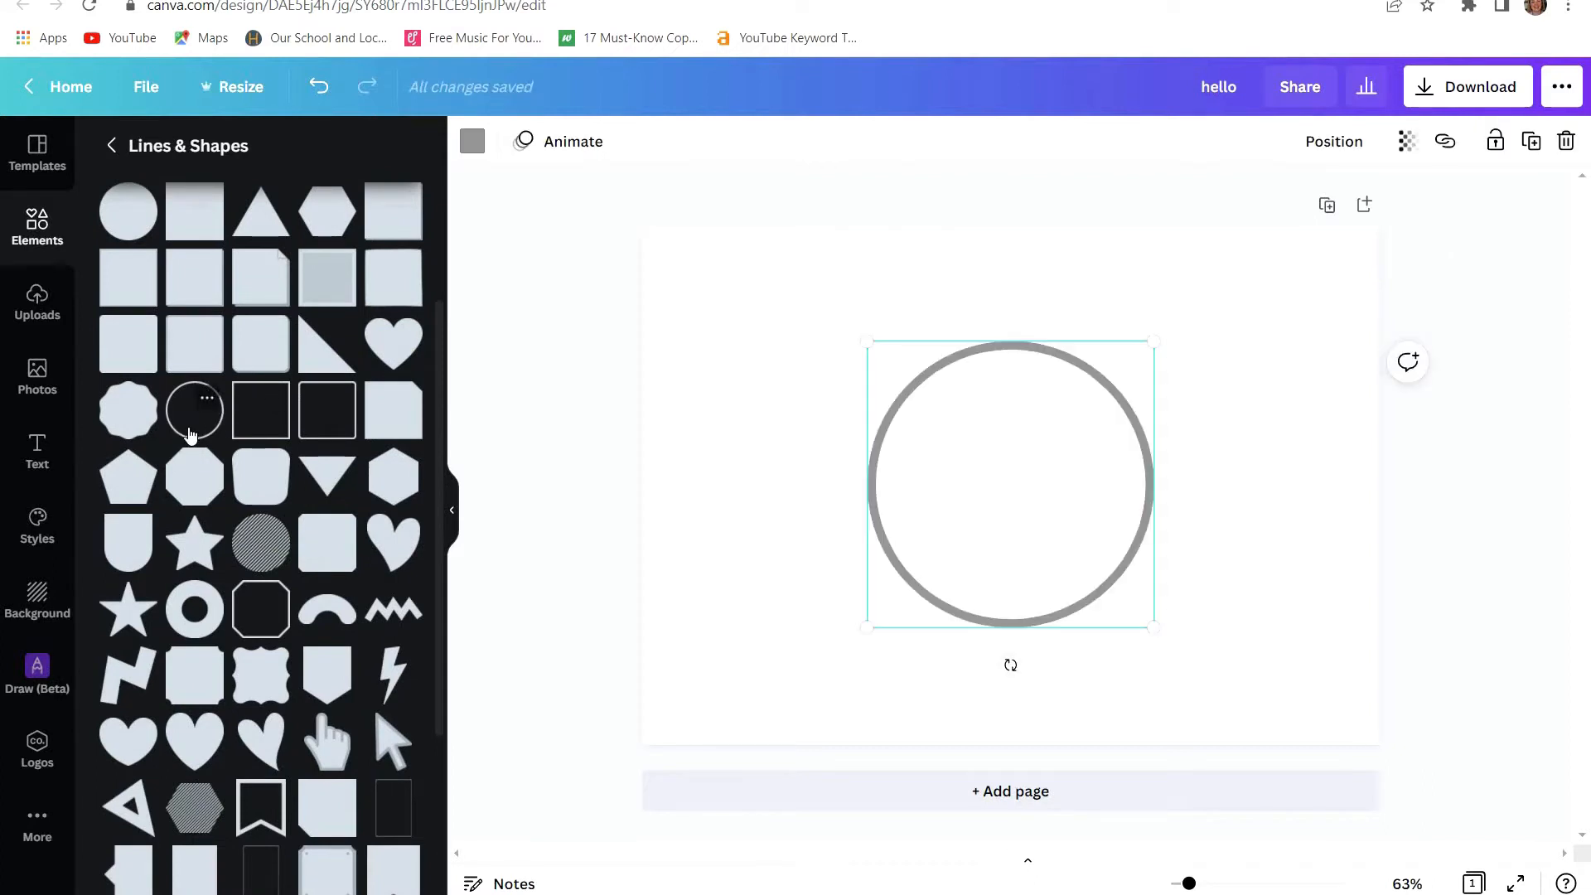
pyautogui.moveTo(1153, 626); pyautogui.dragTo(1117, 591)
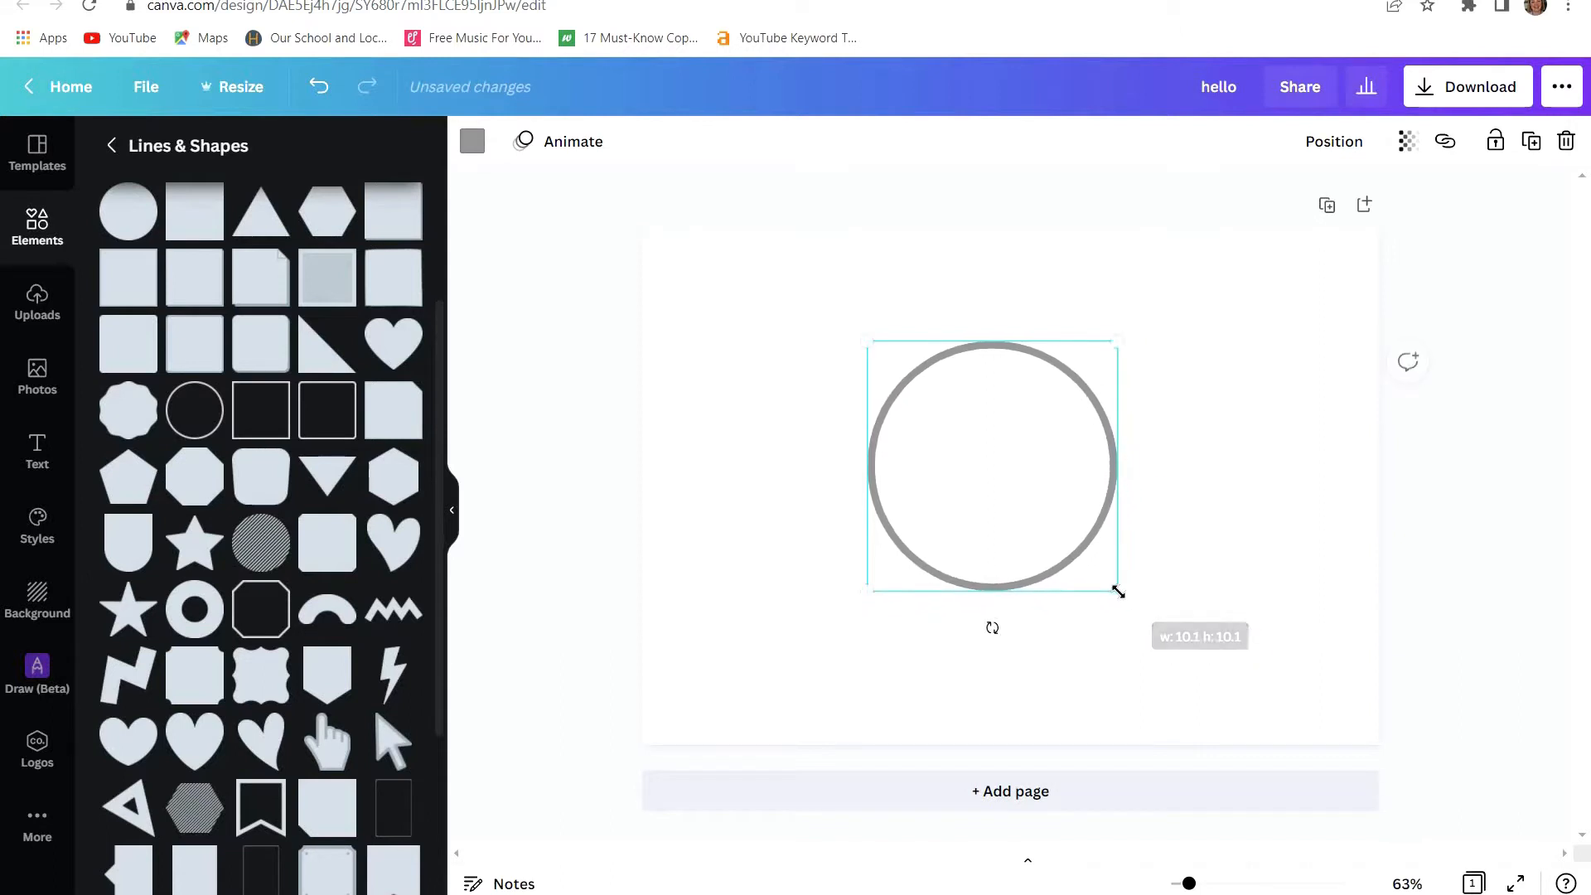
pyautogui.moveTo(1070, 518); pyautogui.dragTo(872, 463)
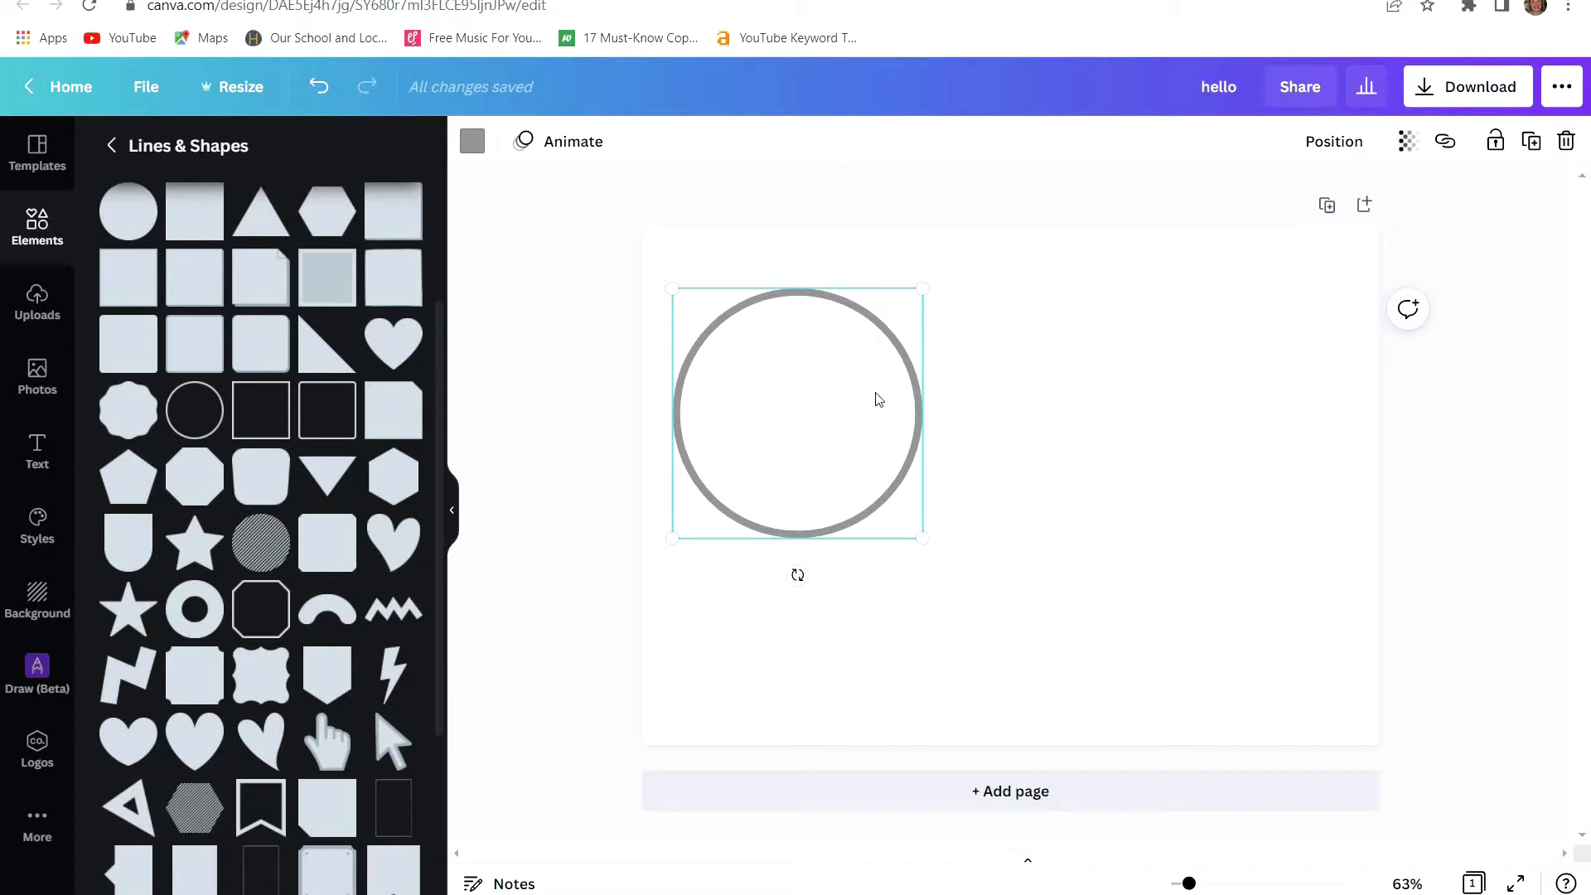
pyautogui.press('Delete')
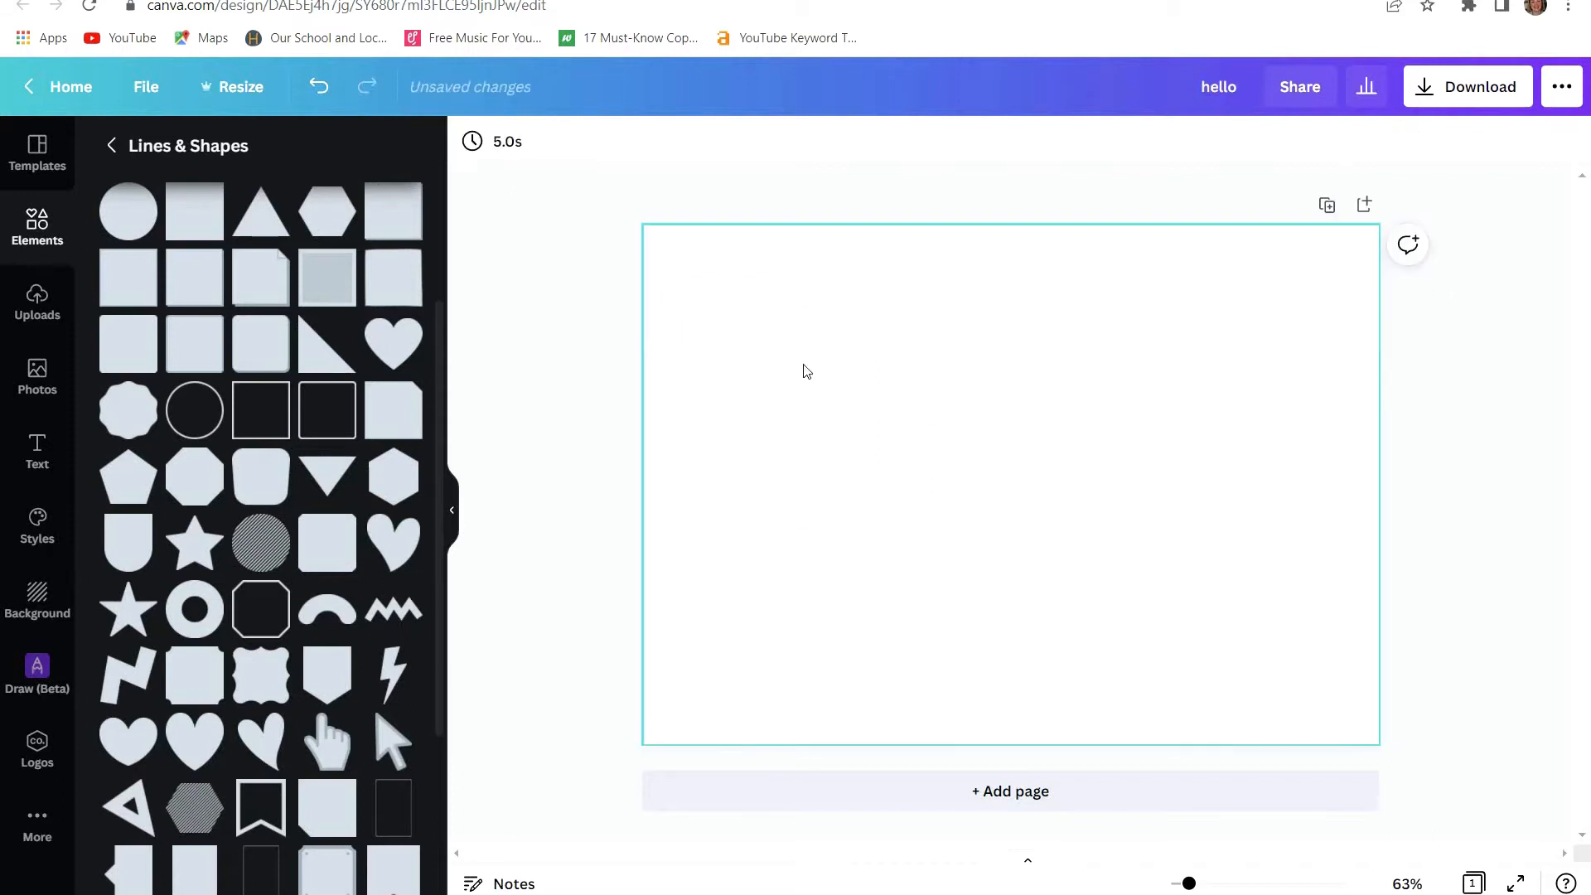
# - Add a square outline shape to the page, enlarge it and stretch it horizontally into a wide rectangle
pyautogui.click(253, 412)
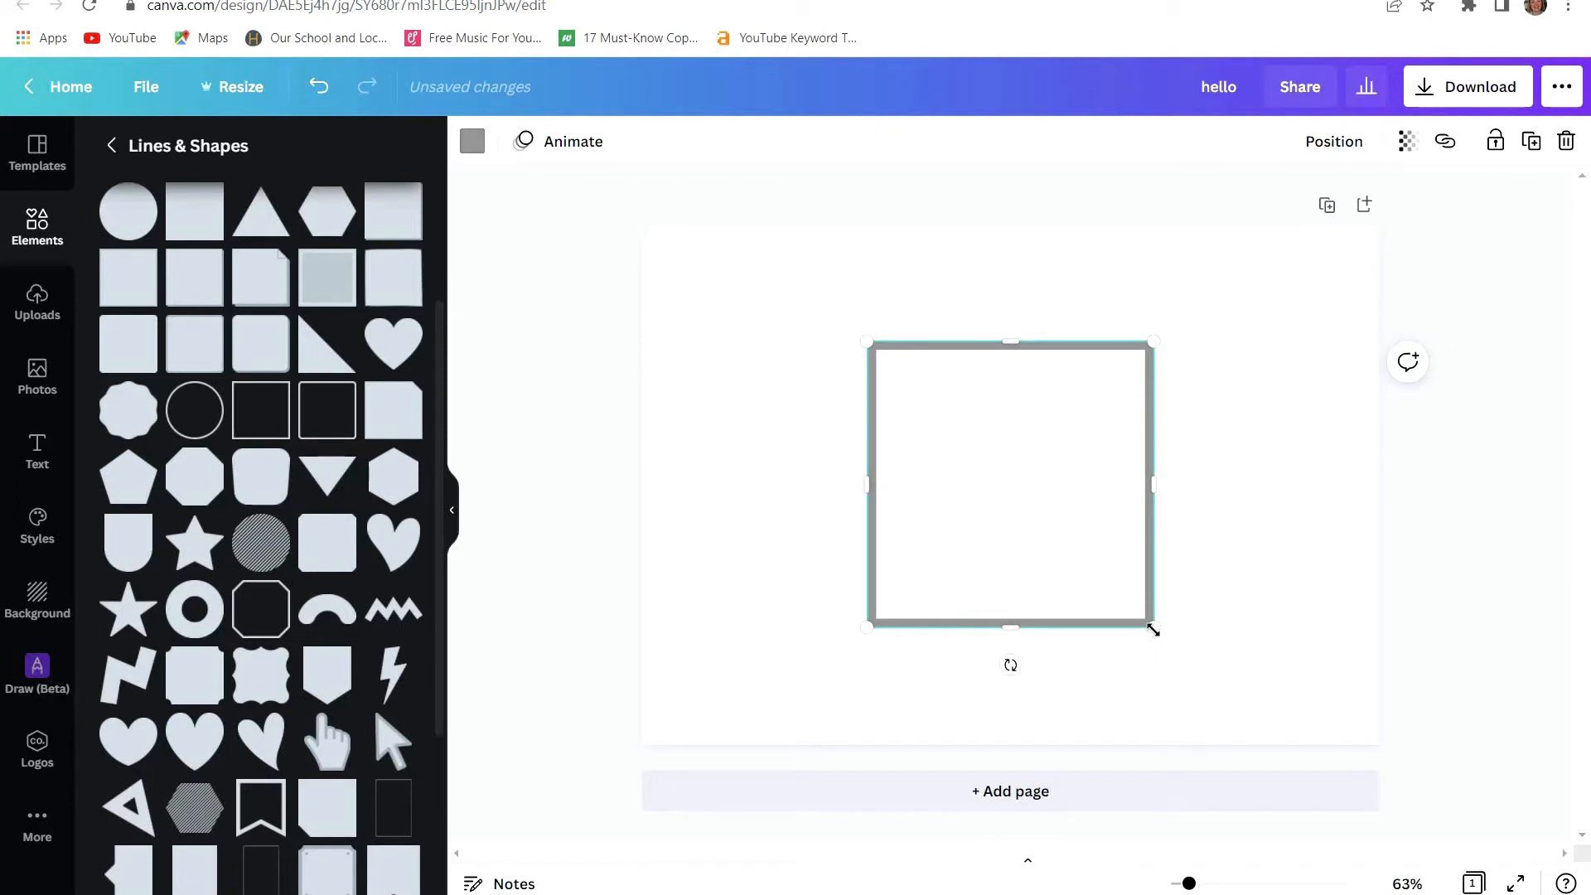
pyautogui.moveTo(1154, 630); pyautogui.dragTo(1152, 564)
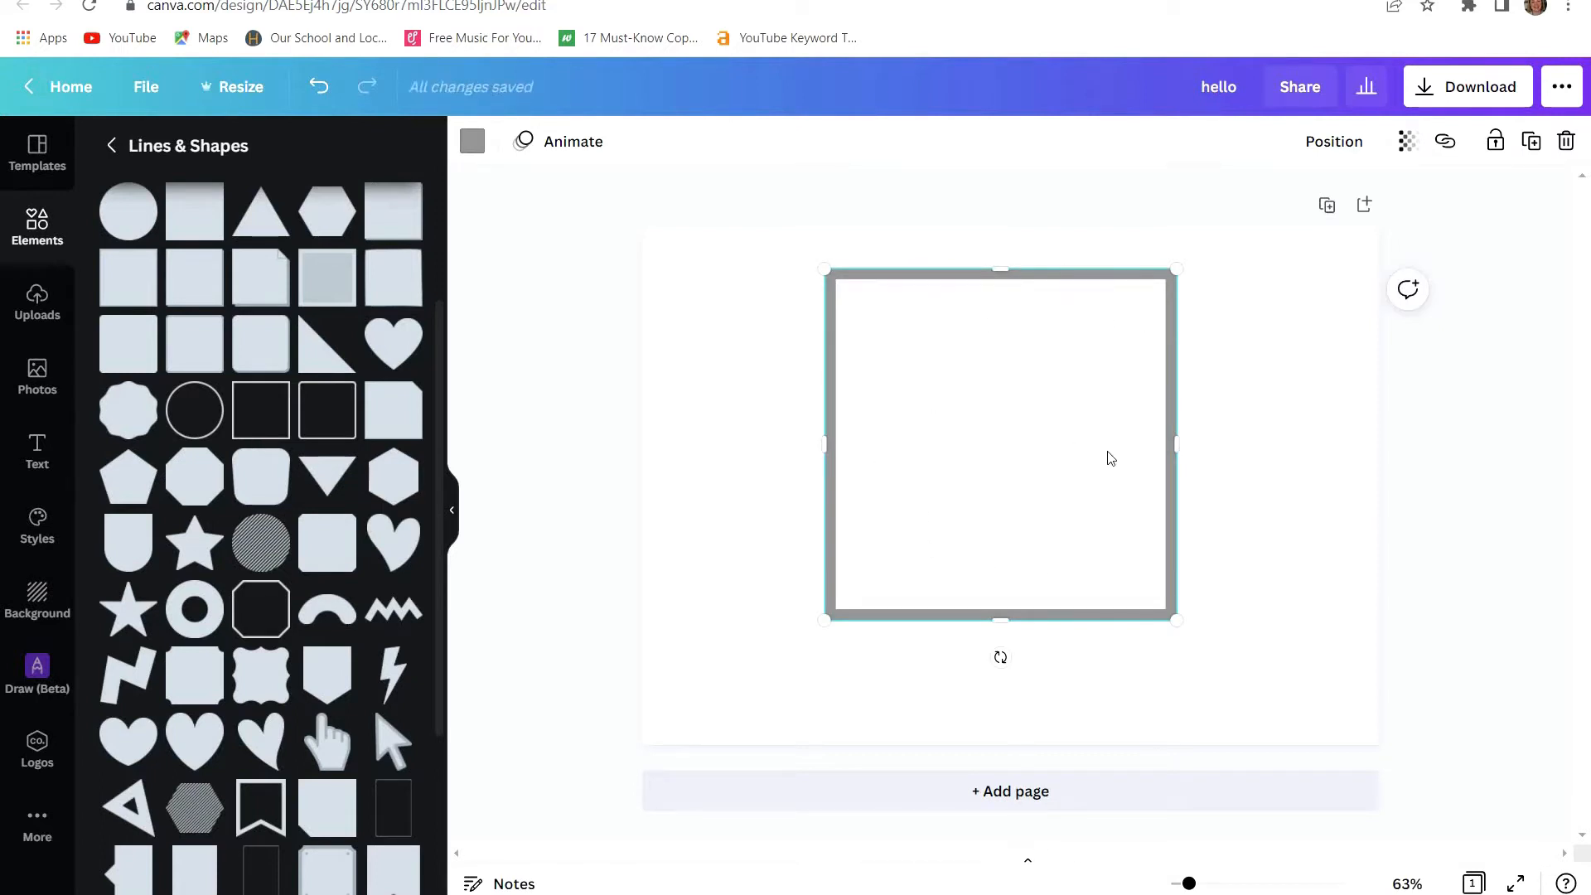
pyautogui.moveTo(1191, 440); pyautogui.dragTo(1340, 443)
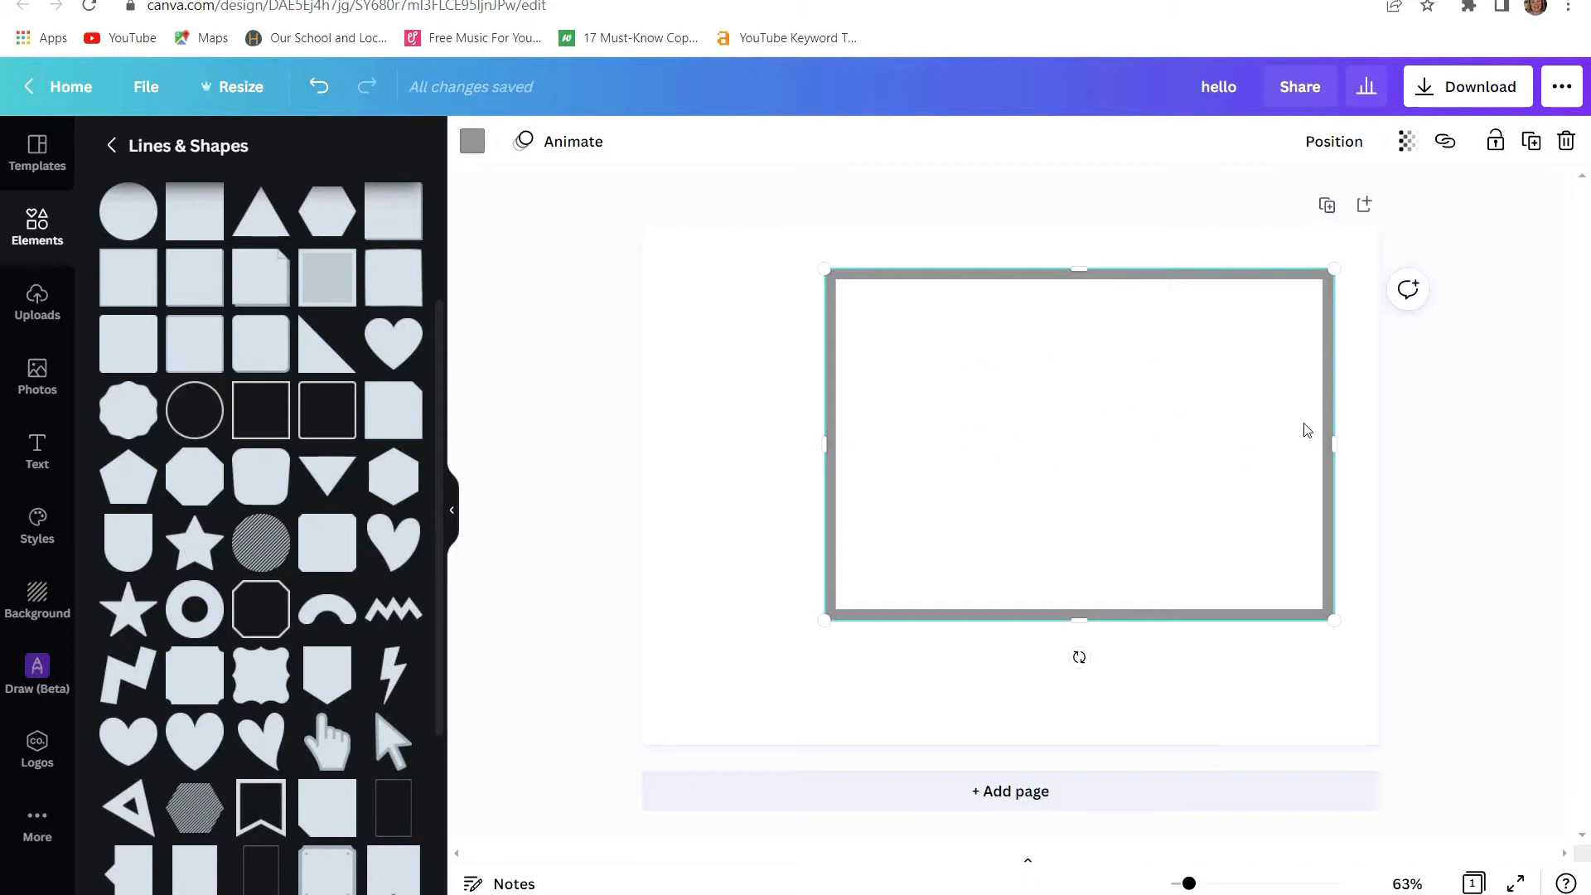
pyautogui.click(1495, 452)
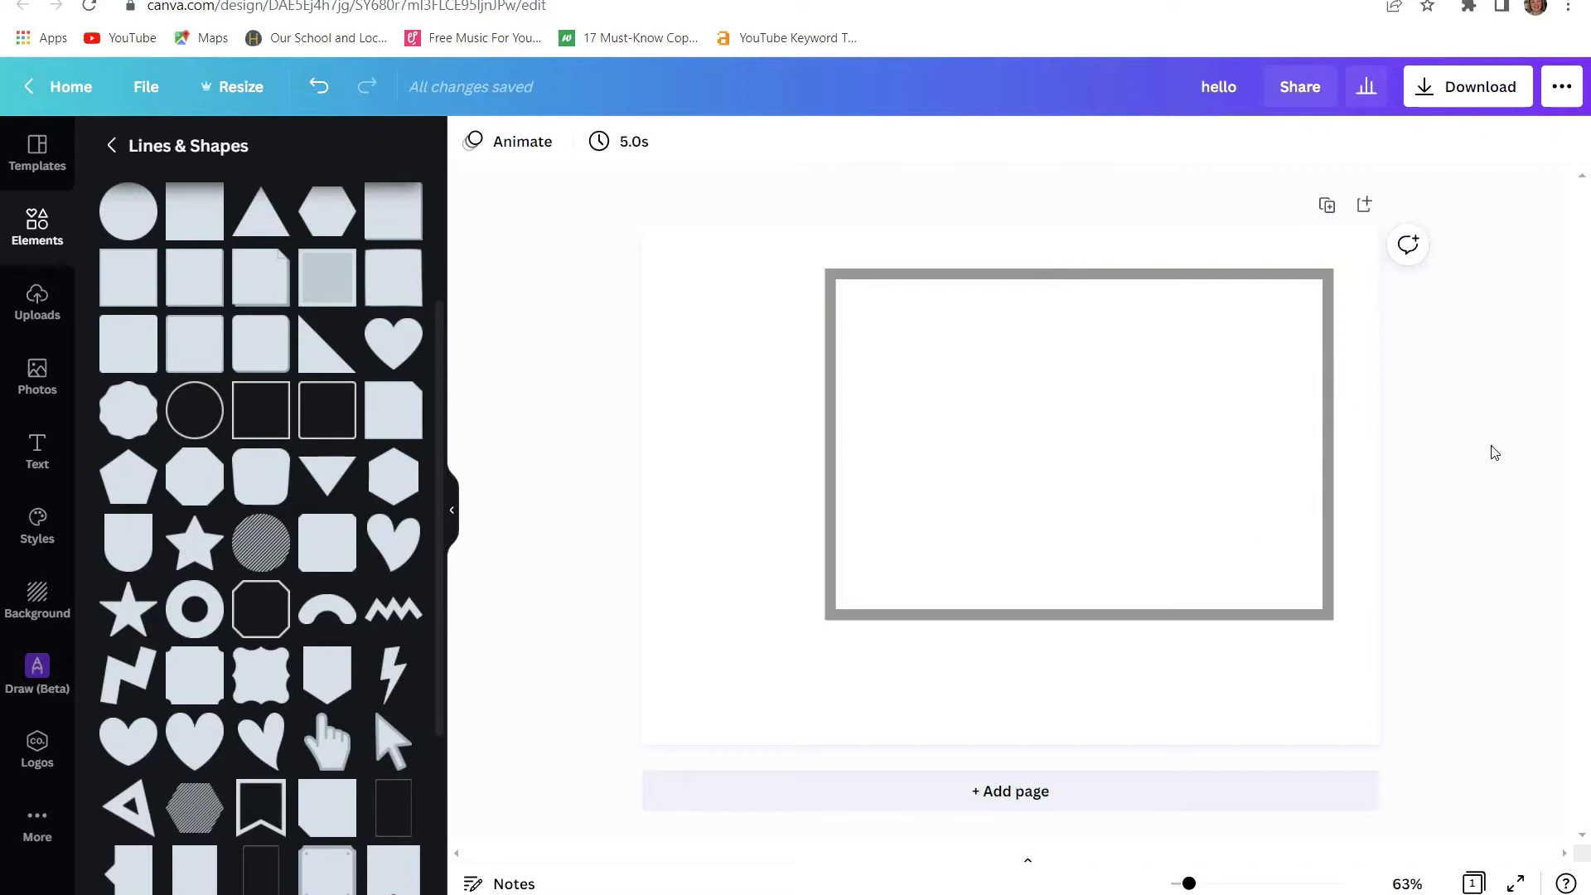
# - Move the rectangle outline to the horizontal centre of the page and enlarge it to about 20.9 × 14.4 cm
pyautogui.moveTo(1221, 405); pyautogui.dragTo(1152, 419)
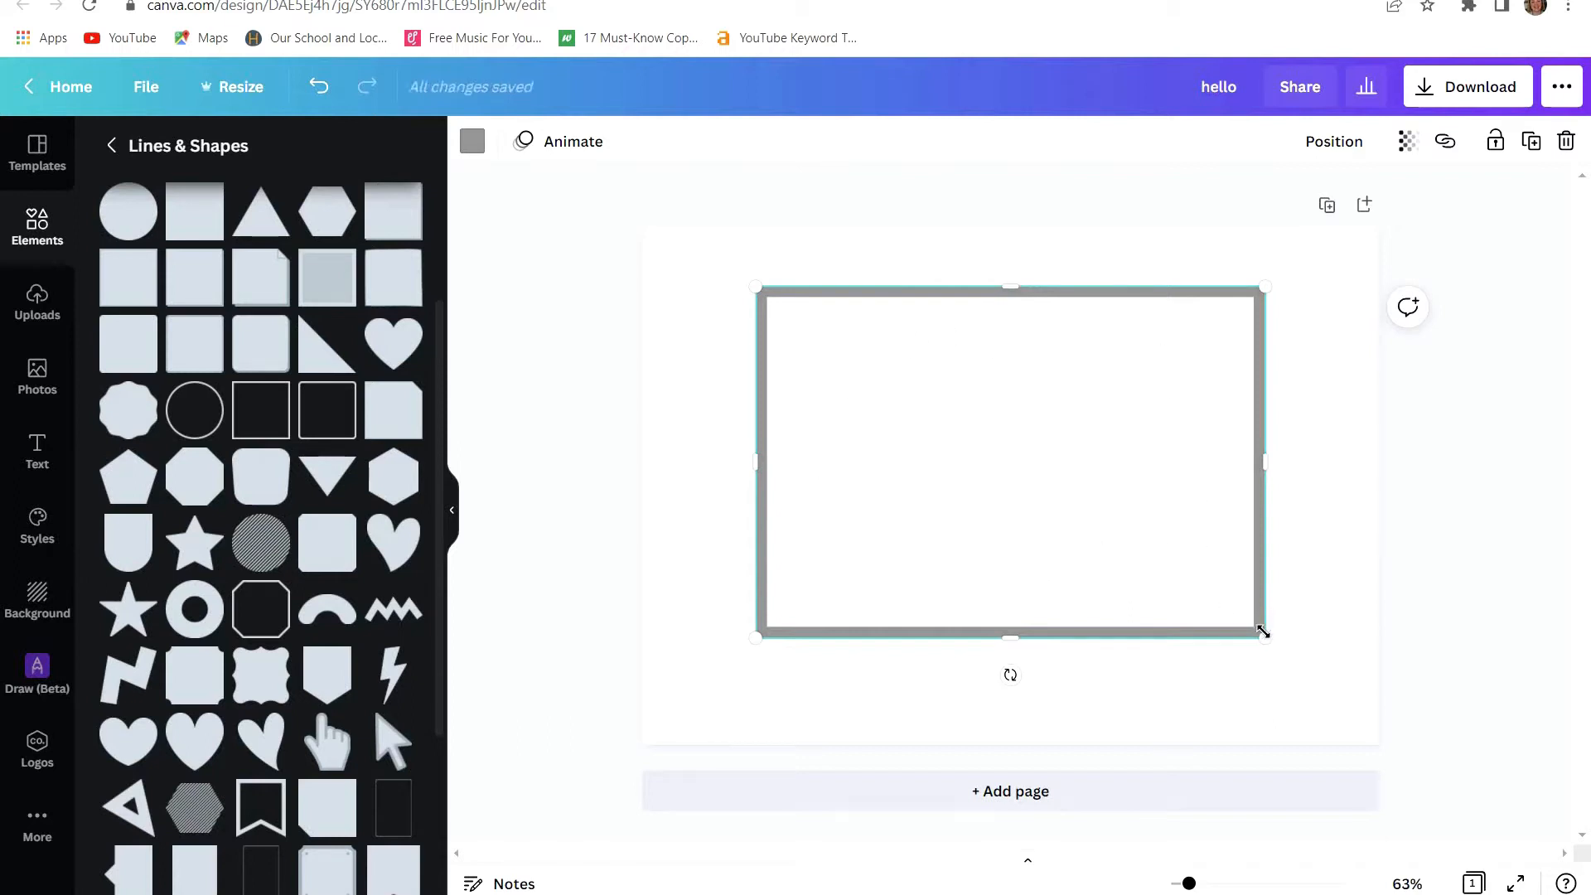
pyautogui.moveTo(1263, 633); pyautogui.dragTo(1271, 639)
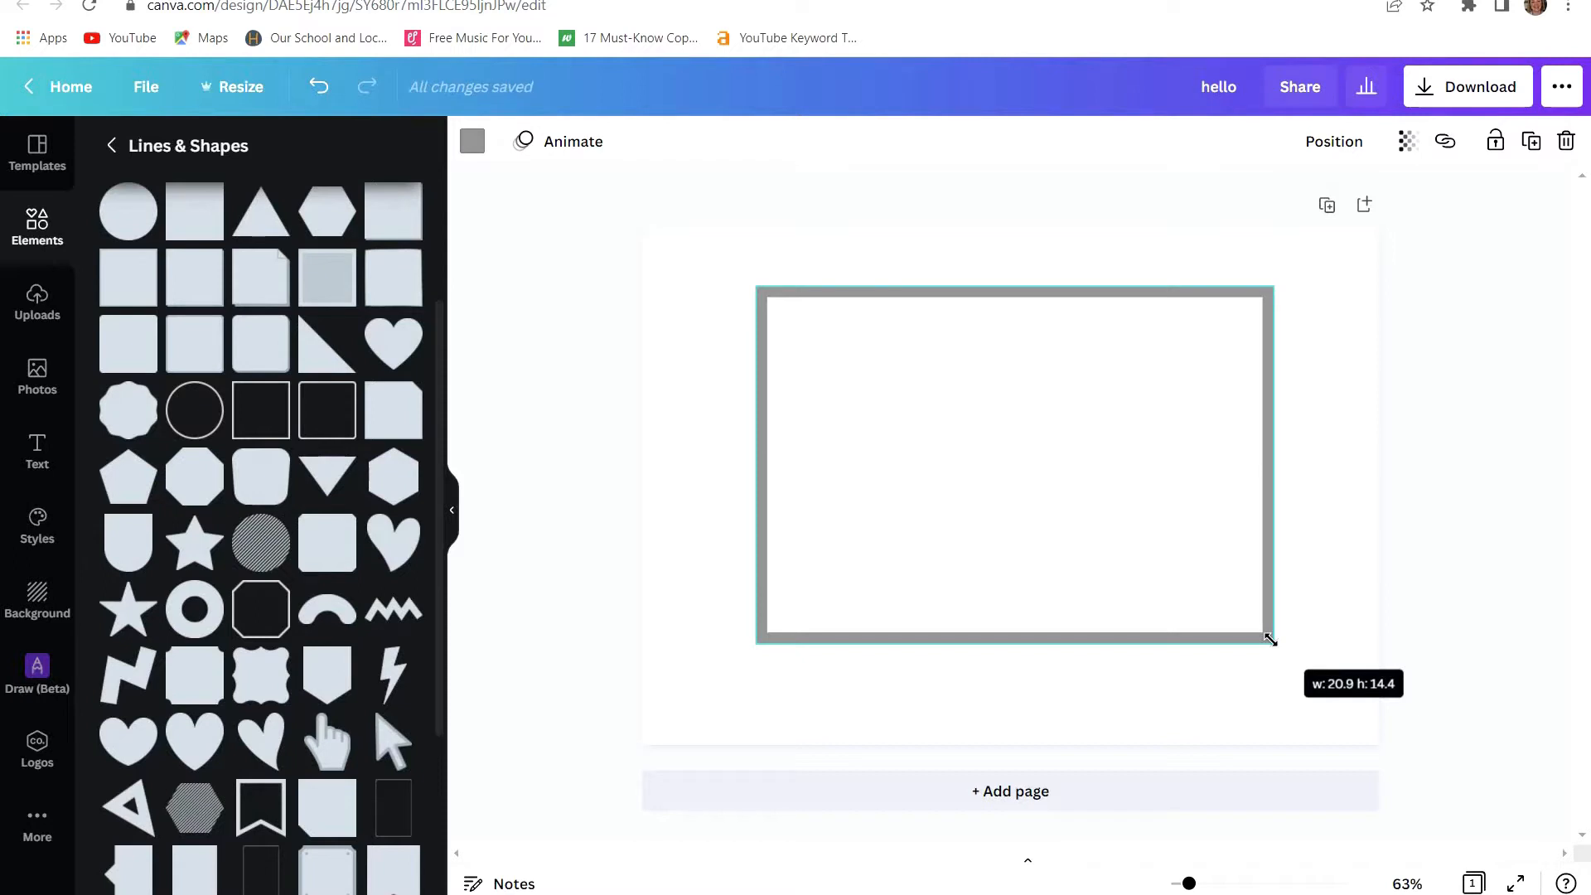
pyautogui.moveTo(1271, 639); pyautogui.dragTo(1272, 641)
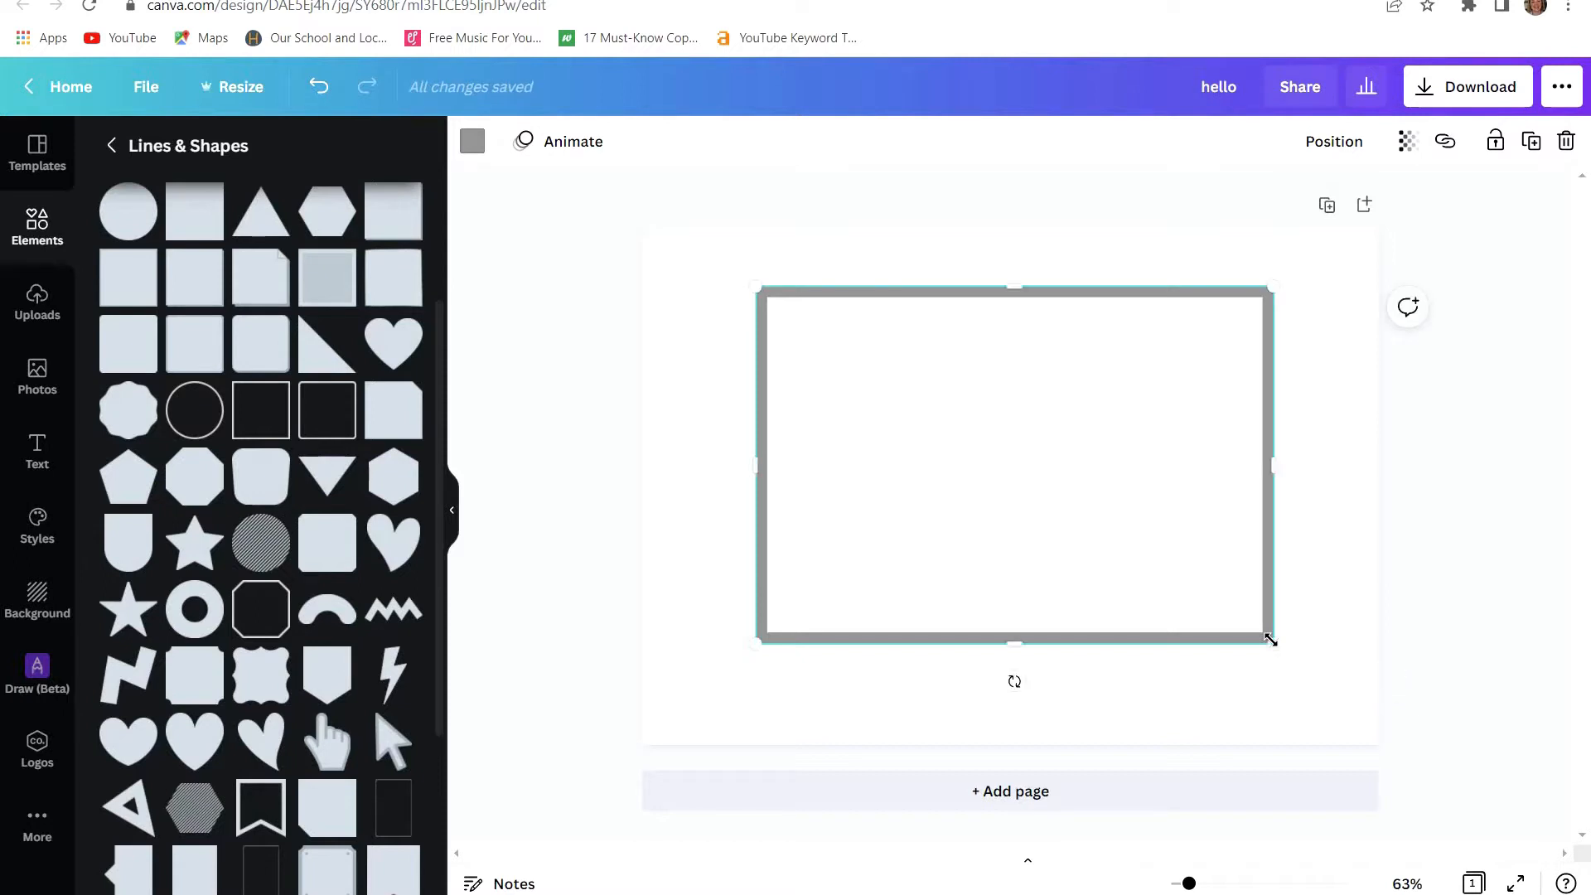
pyautogui.click(1309, 430)
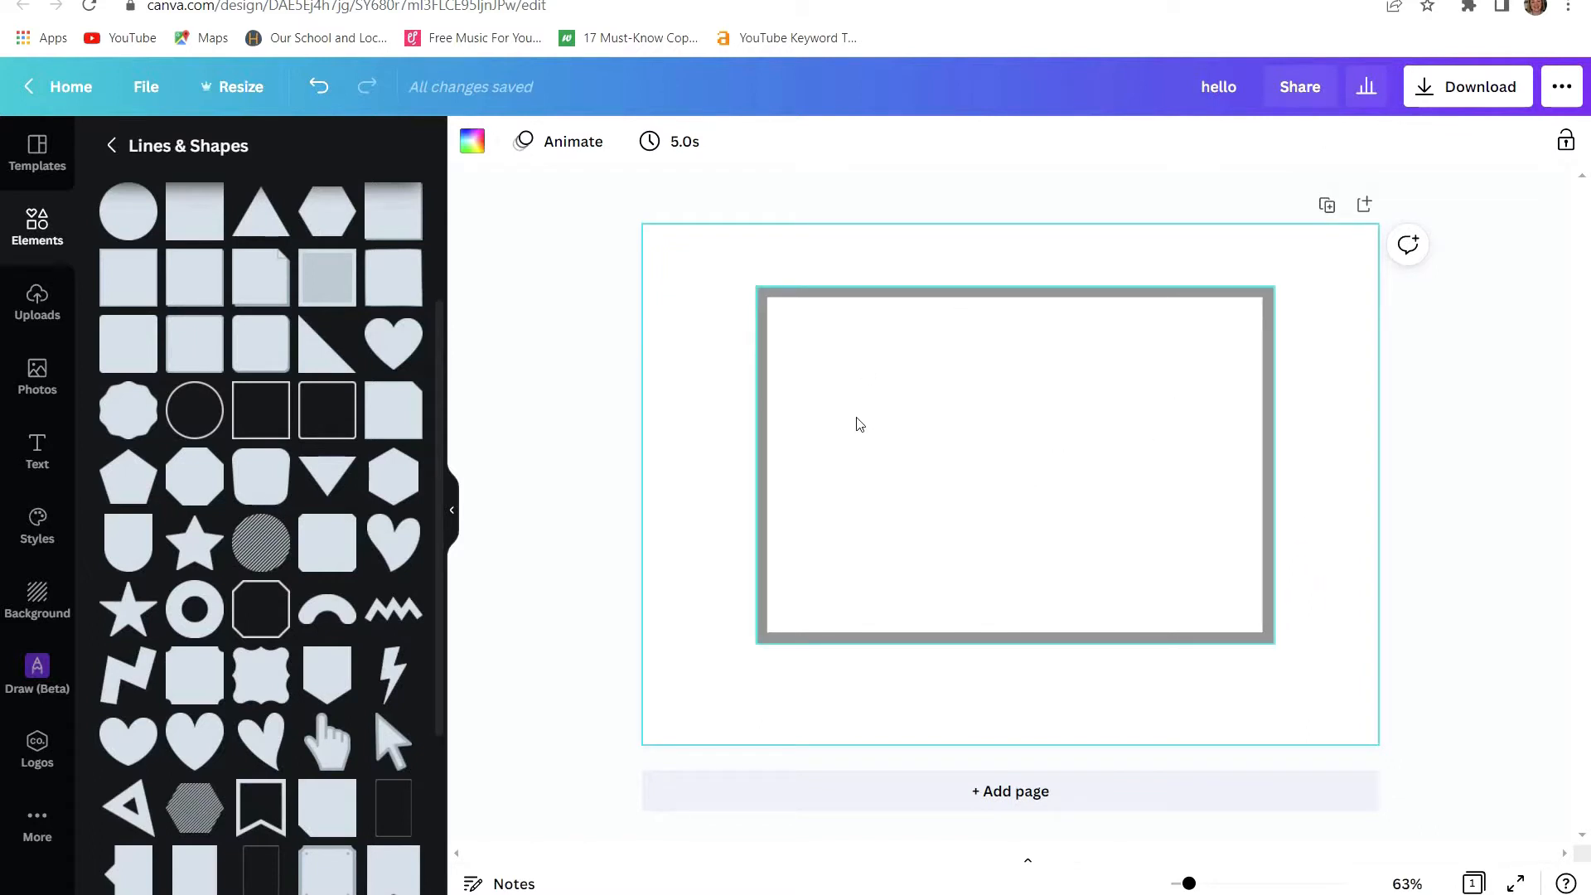
# - Search the elements for forest and add the photo of misty green fir trees to the page
pyautogui.click(34, 227)
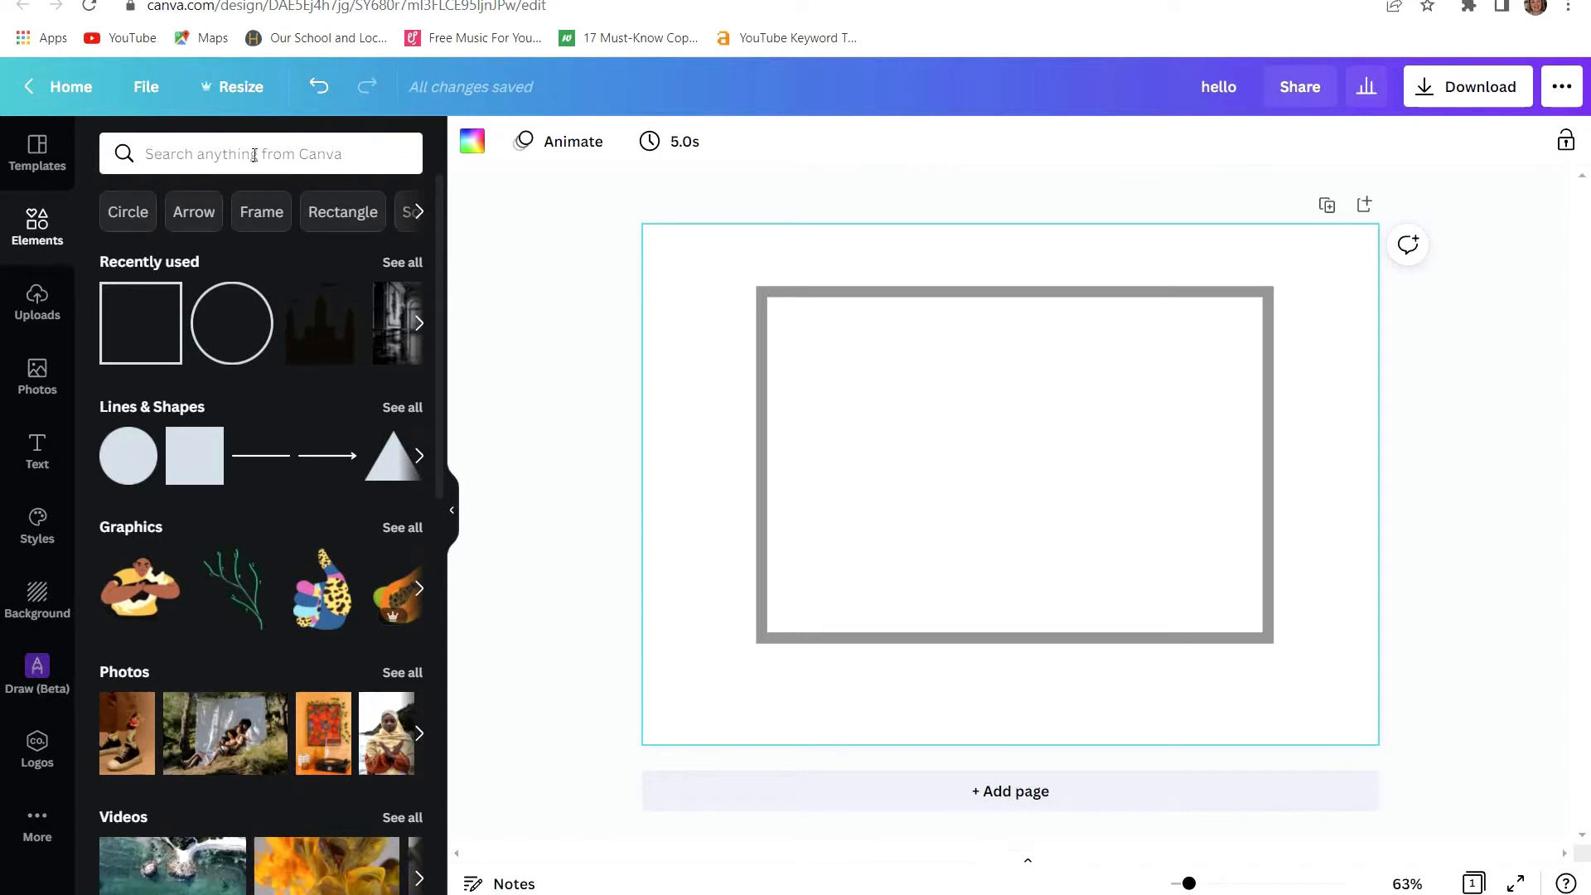
pyautogui.click(150, 158)
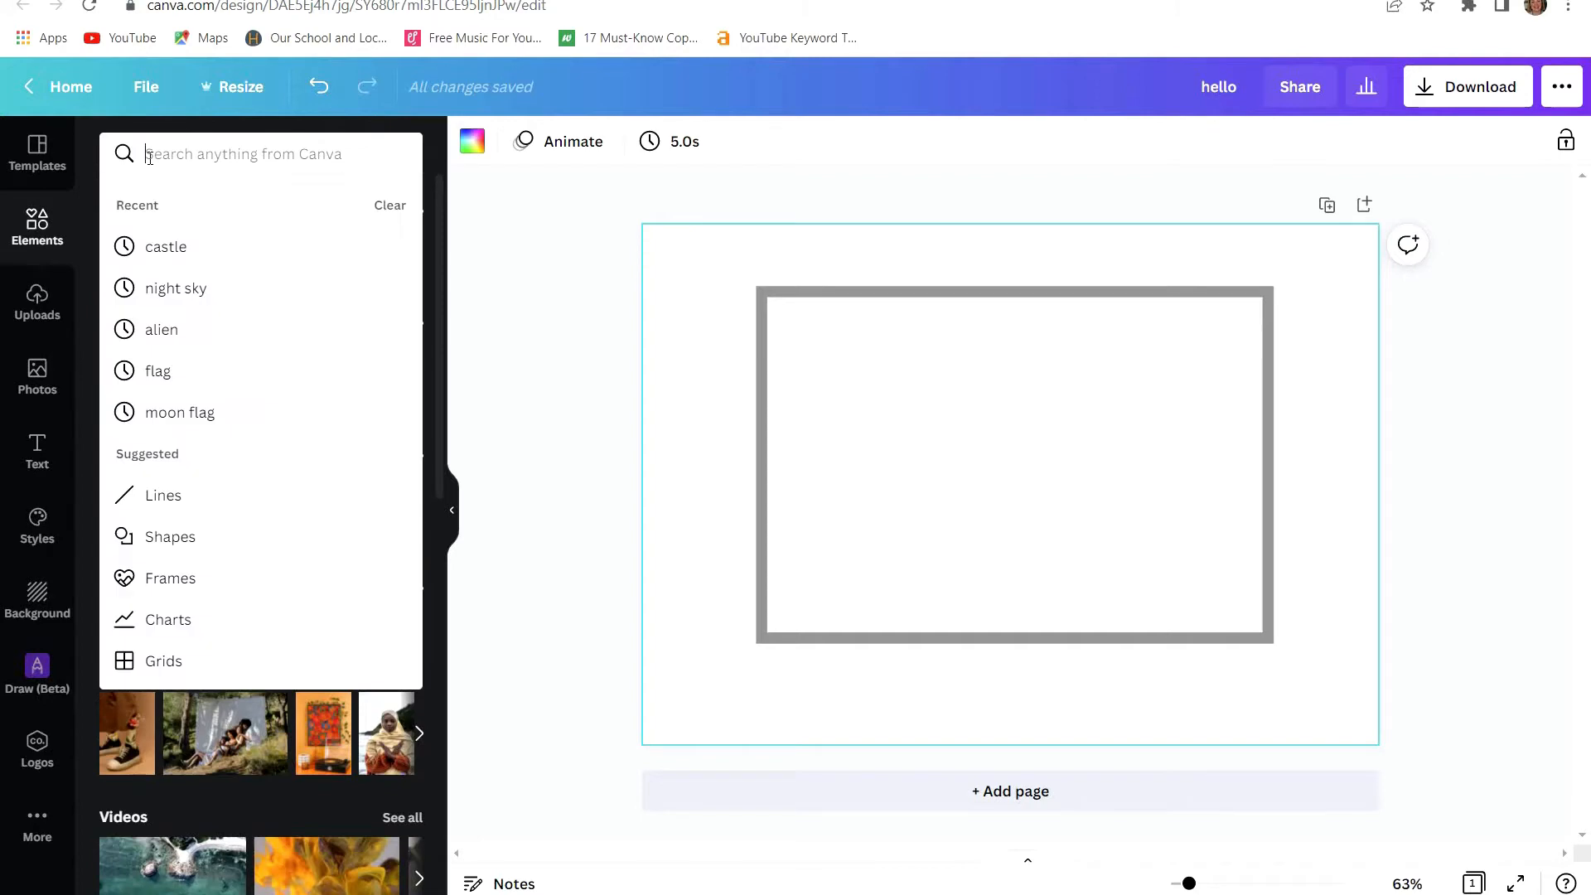
pyautogui.write('fo')
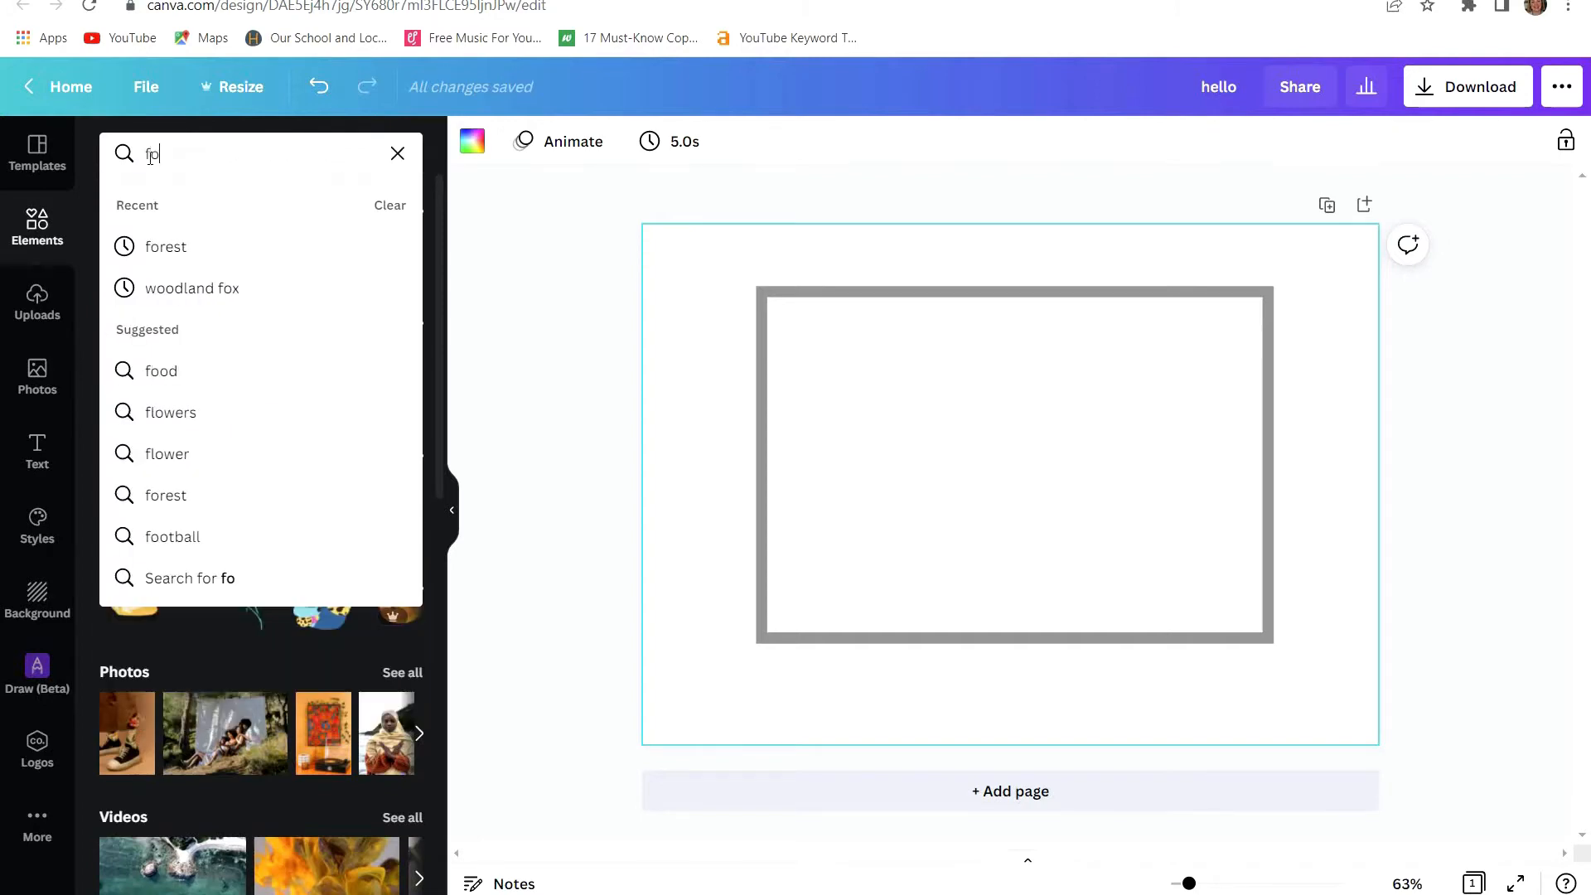
pyautogui.write('rest')
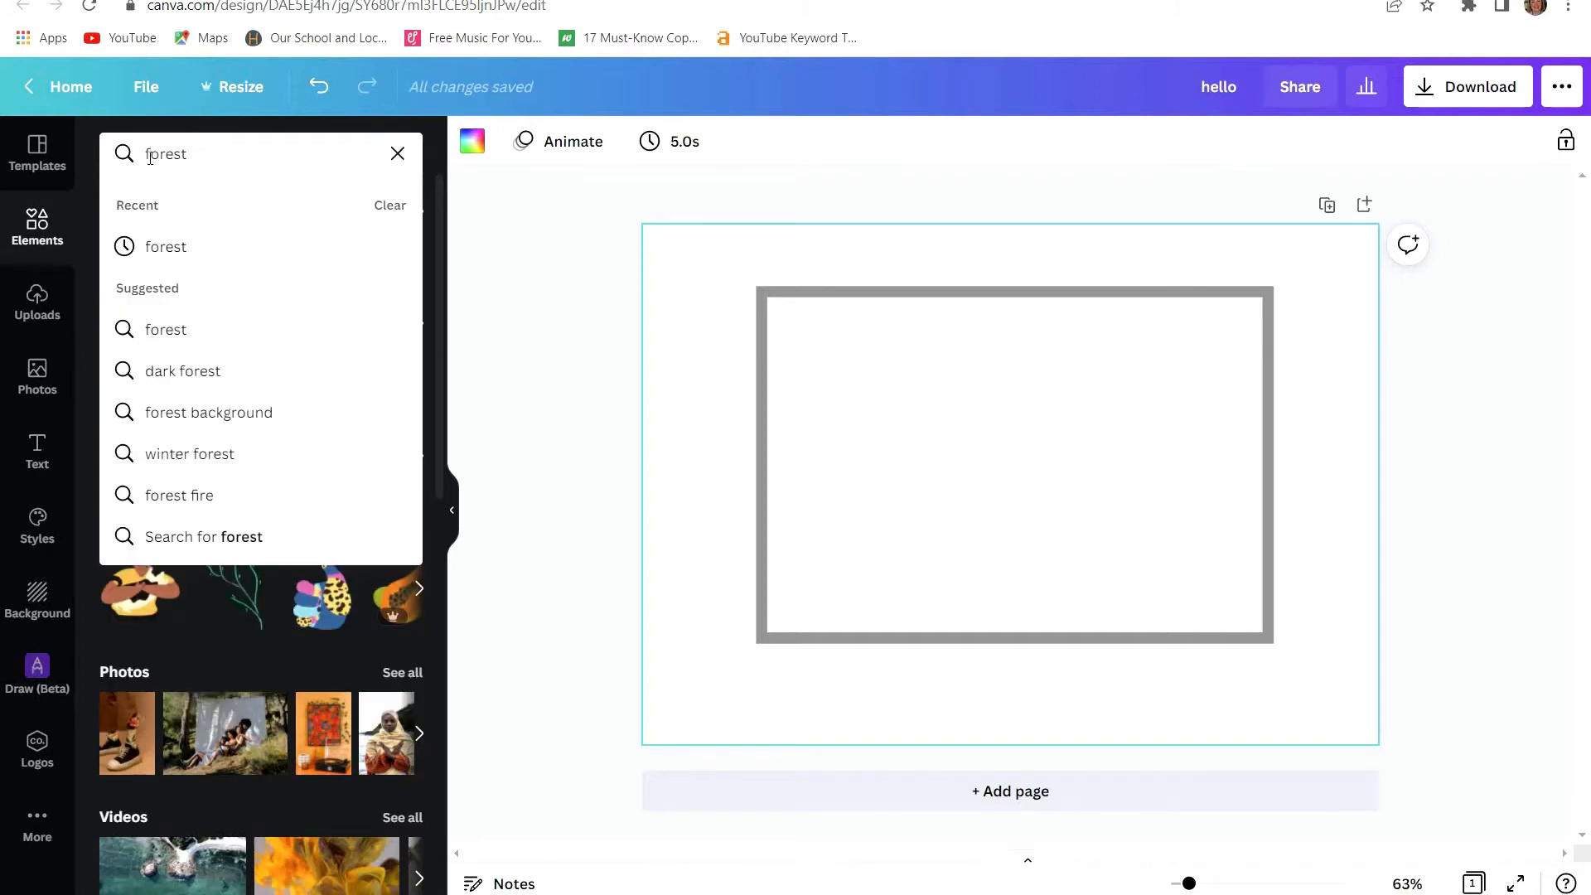
pyautogui.press('Return')
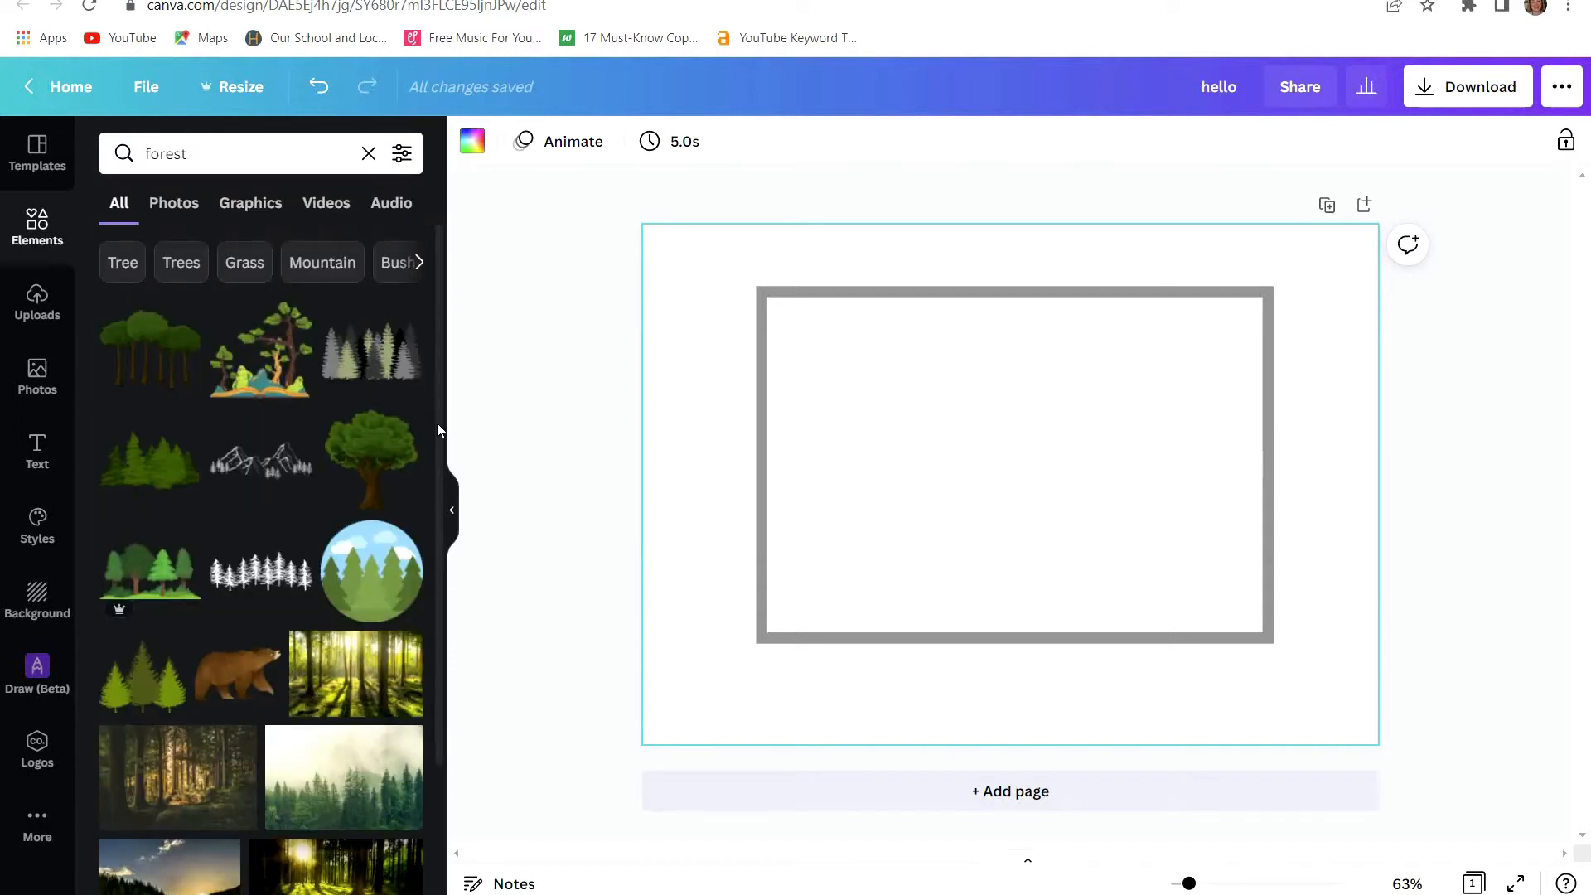
pyautogui.scroll(-2, 436, 423)
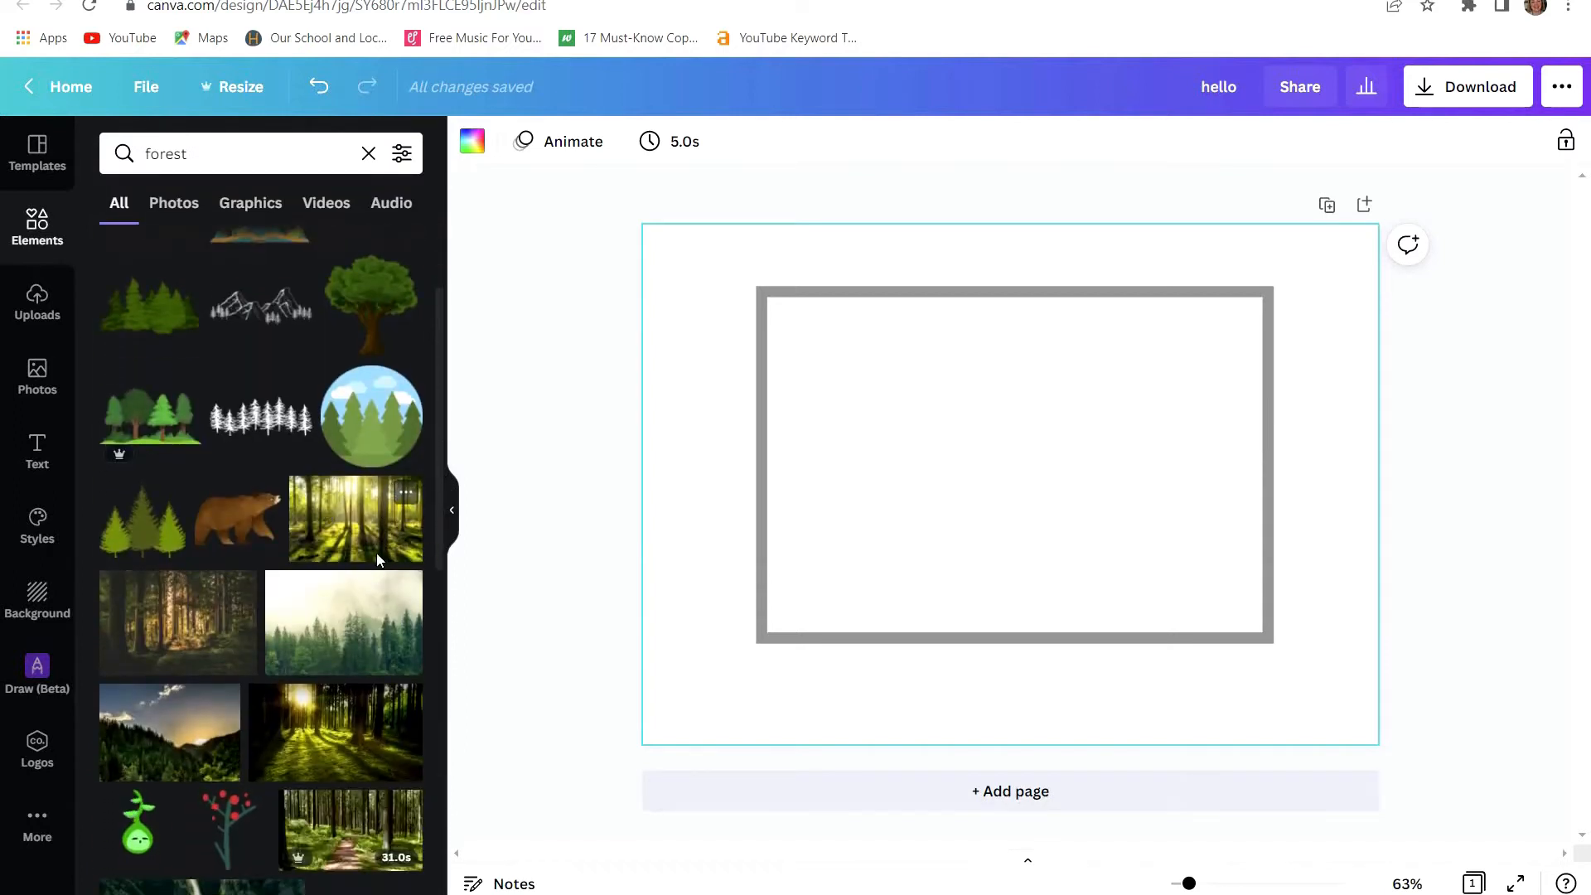
pyautogui.click(367, 633)
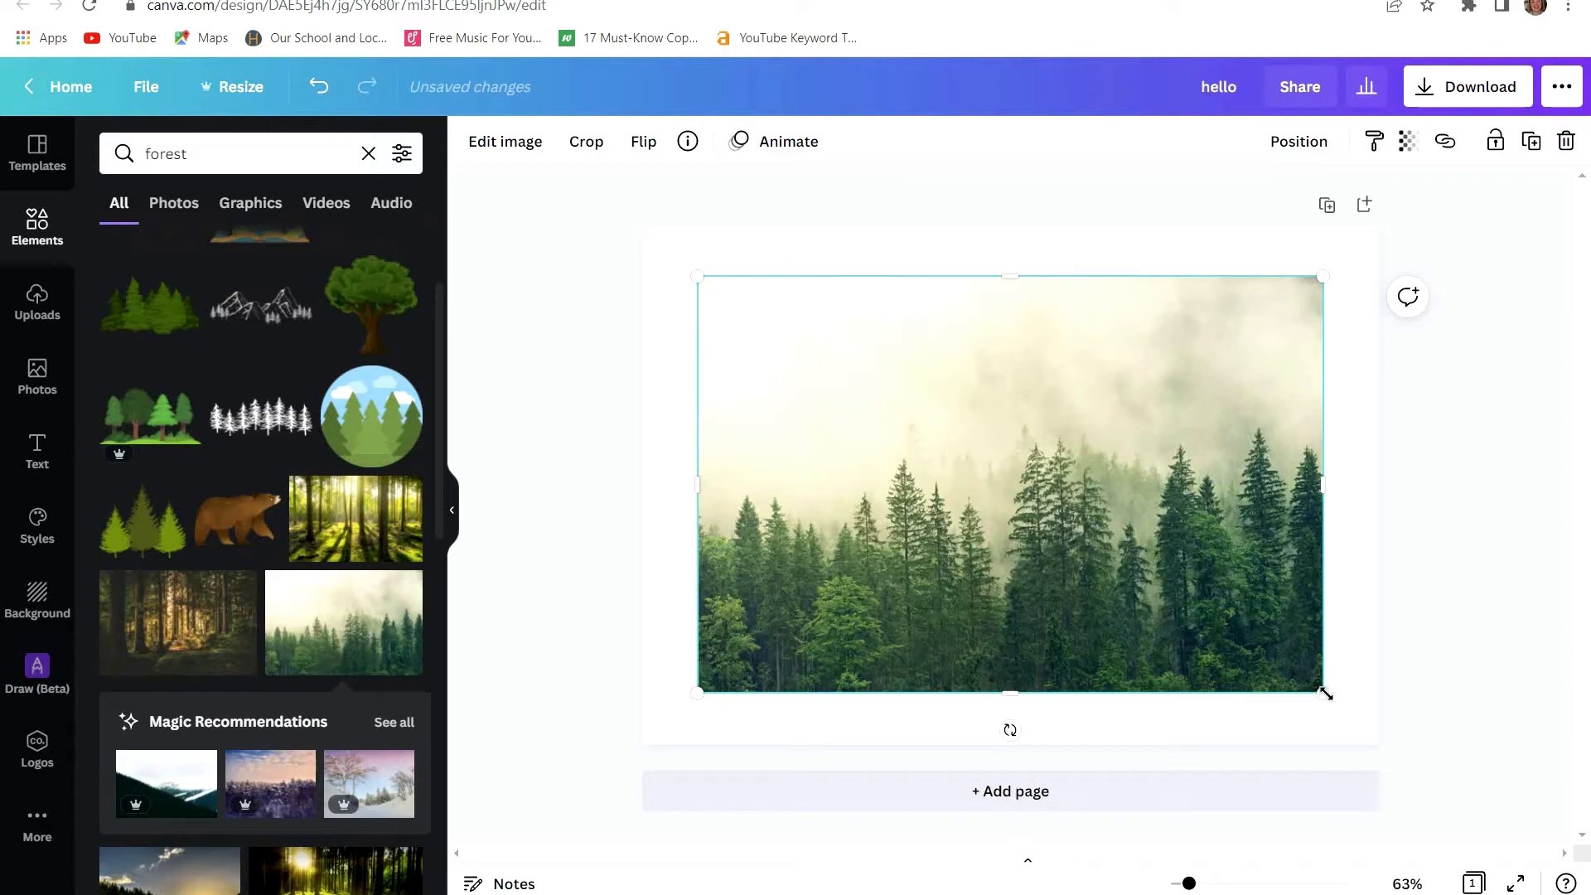
# - Shrink the forest photo to roughly the outline's size, place it over the rectangle outline and send it backwards
pyautogui.moveTo(1324, 692); pyautogui.dragTo(1226, 611)
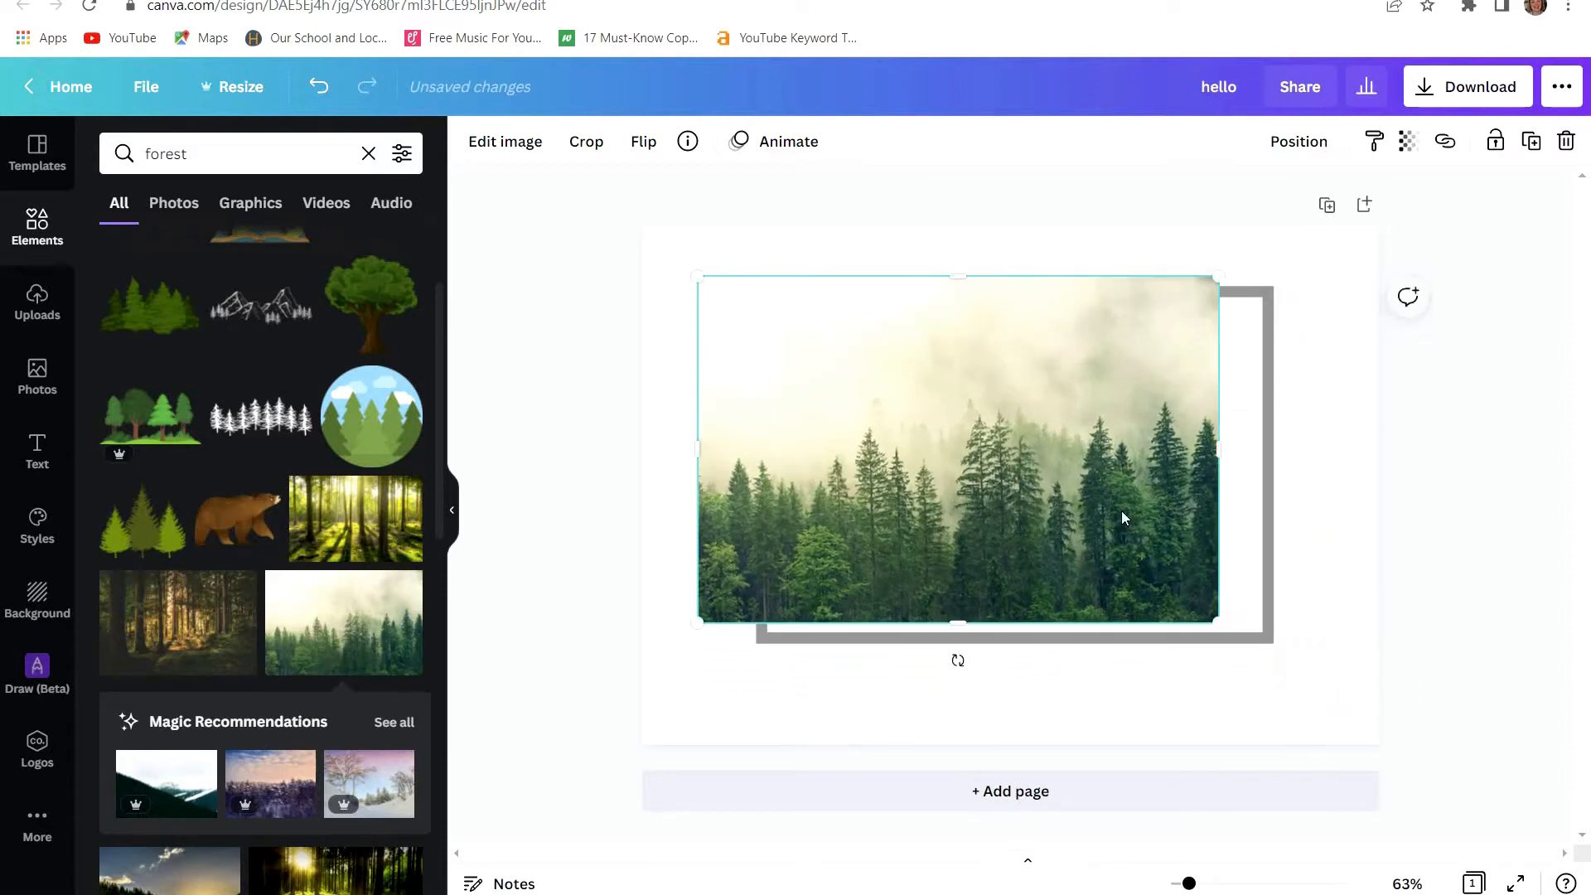
pyautogui.moveTo(1122, 515); pyautogui.dragTo(1176, 522)
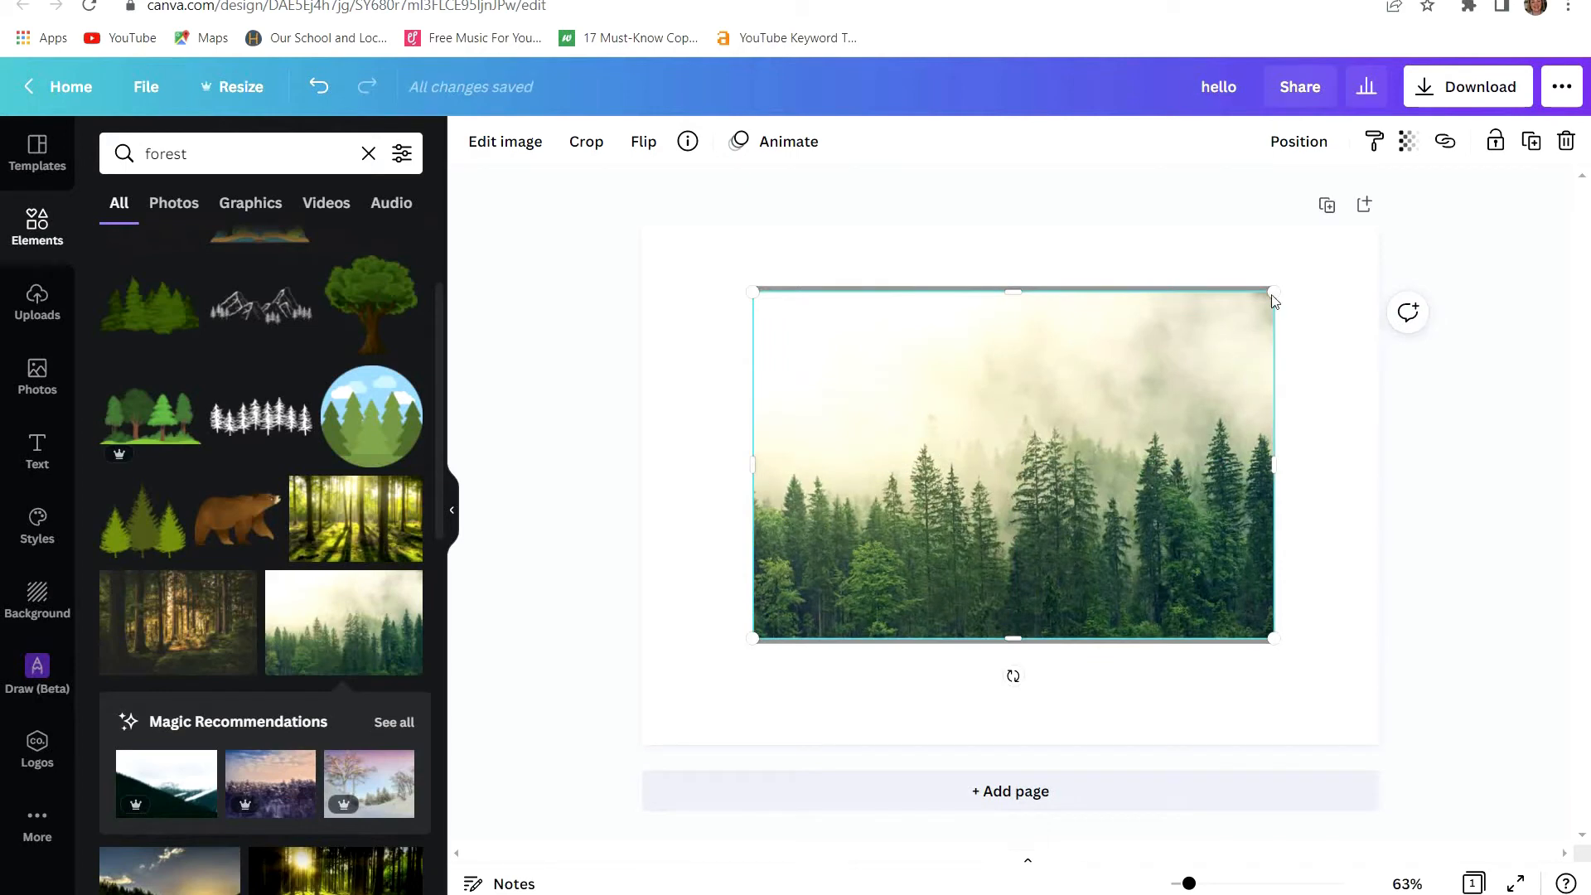
pyautogui.click(1302, 143)
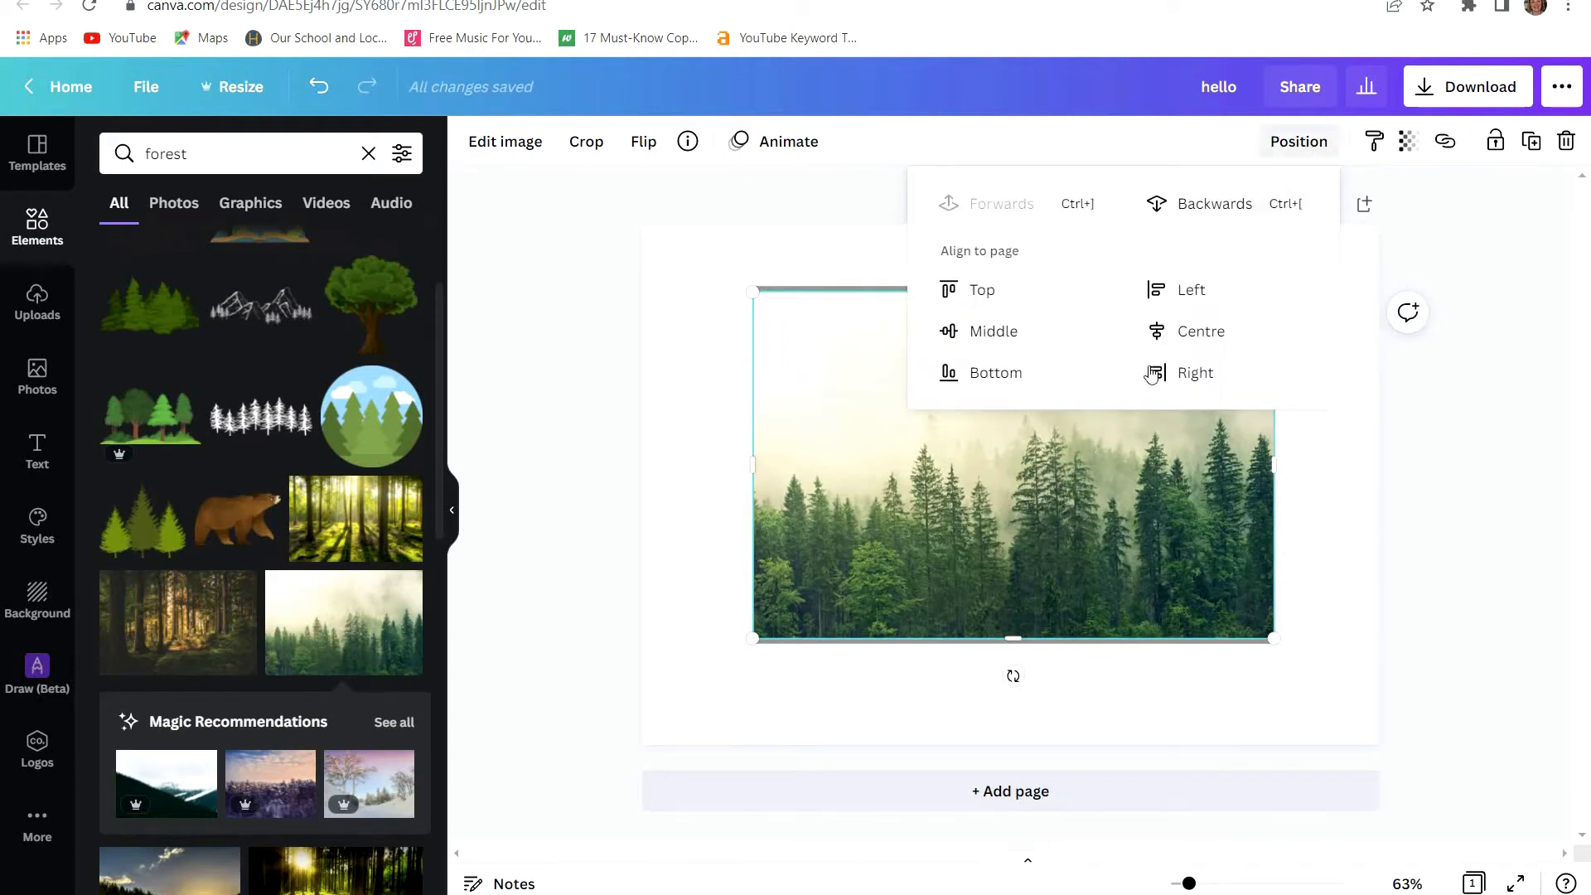
pyautogui.click(1238, 214)
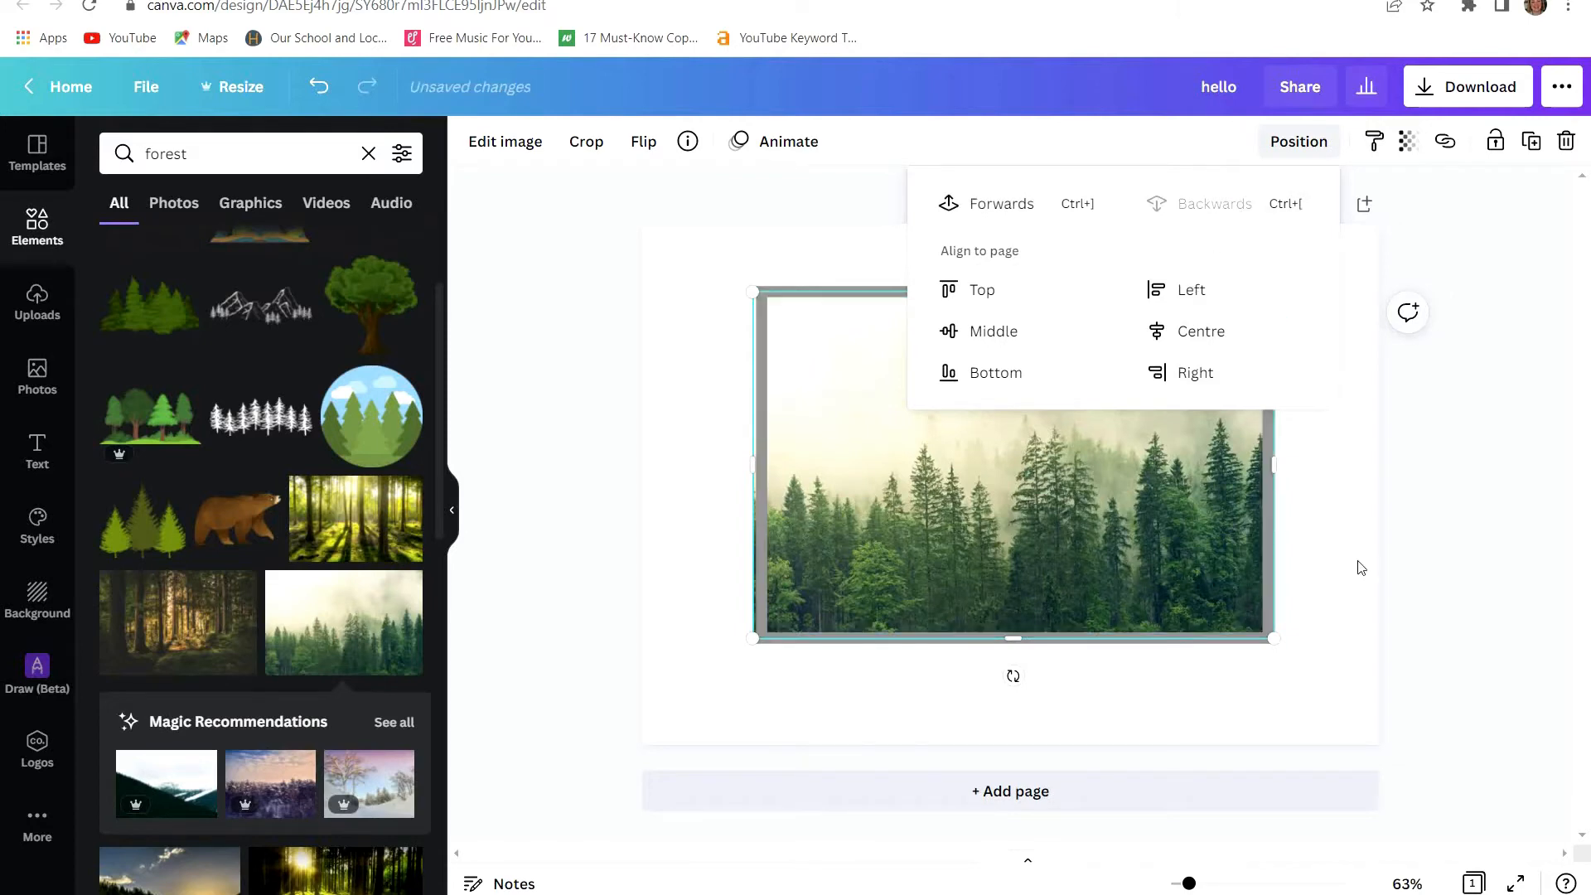
# - Adjust the grey outline and the forest photo so the outline frames the photo evenly
pyautogui.click(1296, 451)
pyautogui.click(1271, 419)
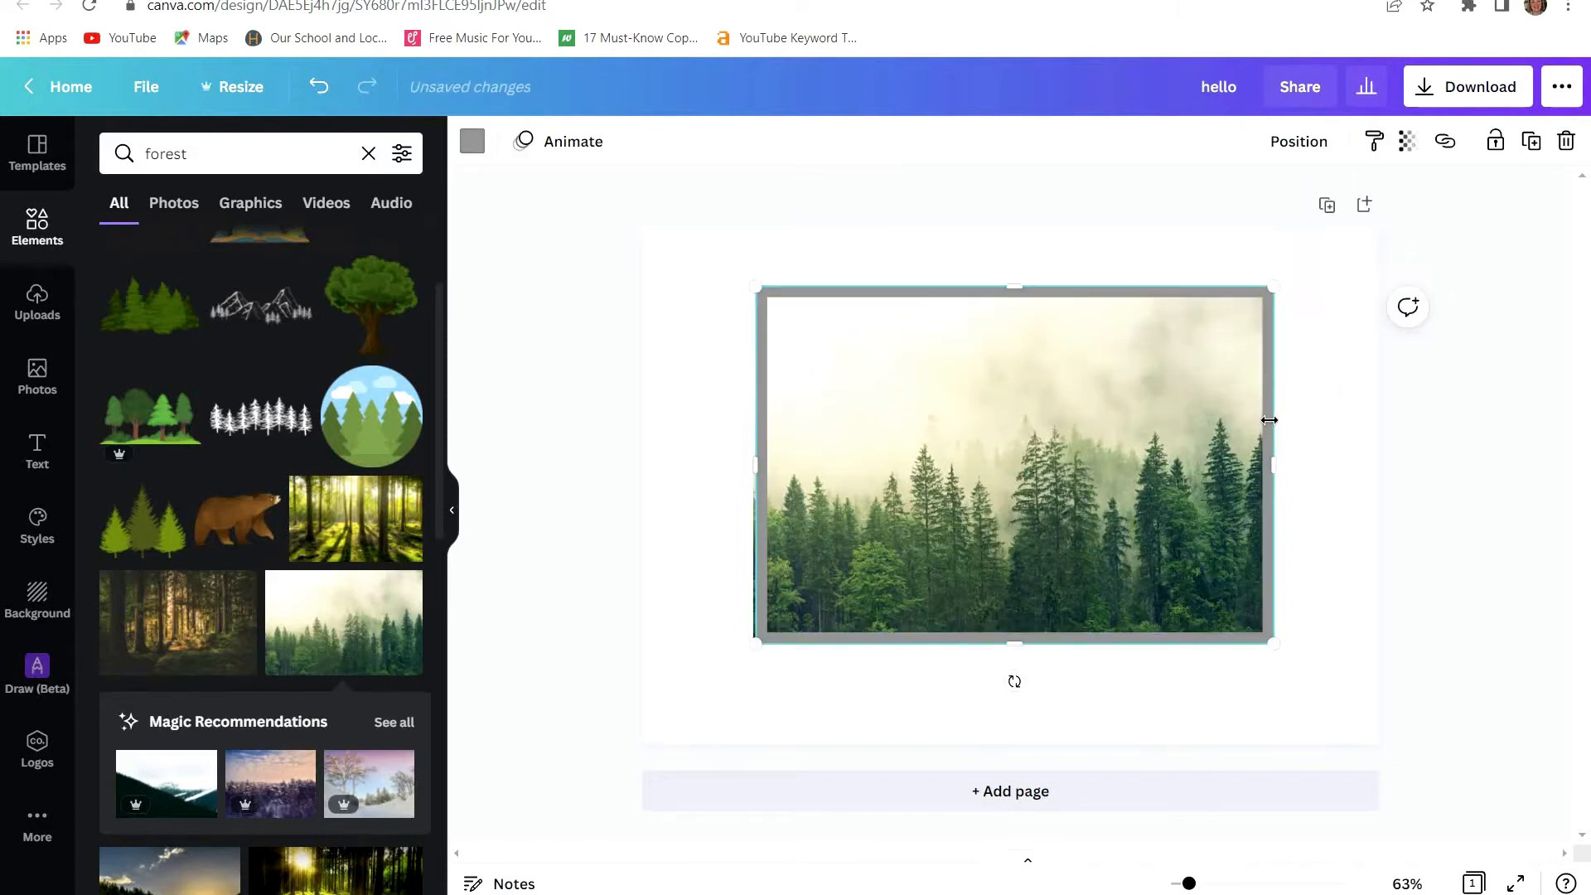
pyautogui.moveTo(1270, 419); pyautogui.dragTo(1268, 420)
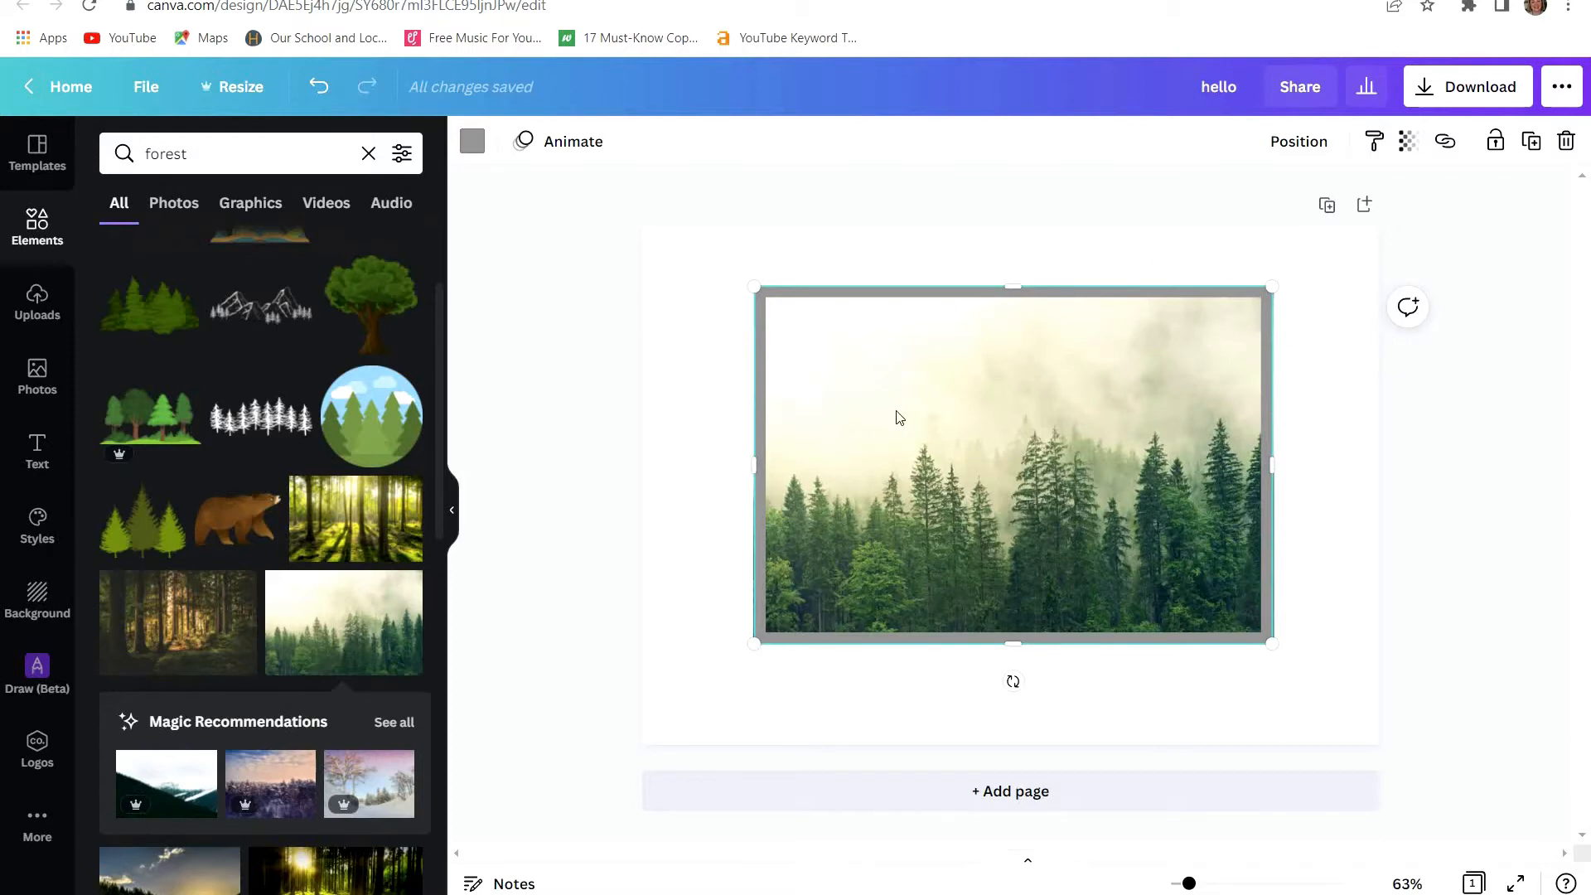
pyautogui.click(978, 438)
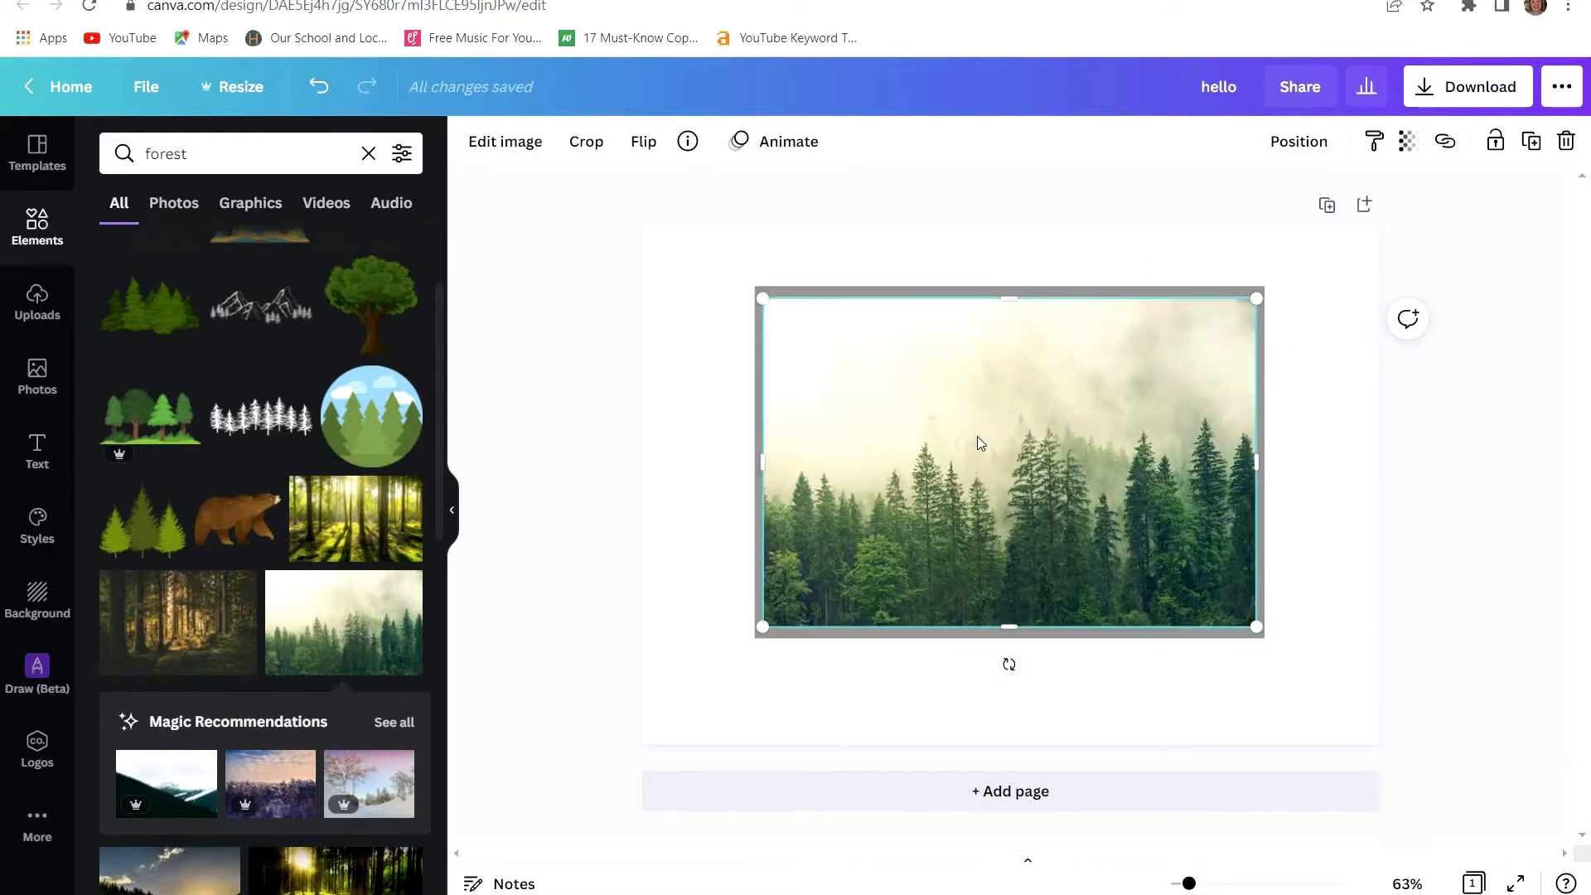
# - Open the full set of image filters for the forest photo
pyautogui.click(507, 142)
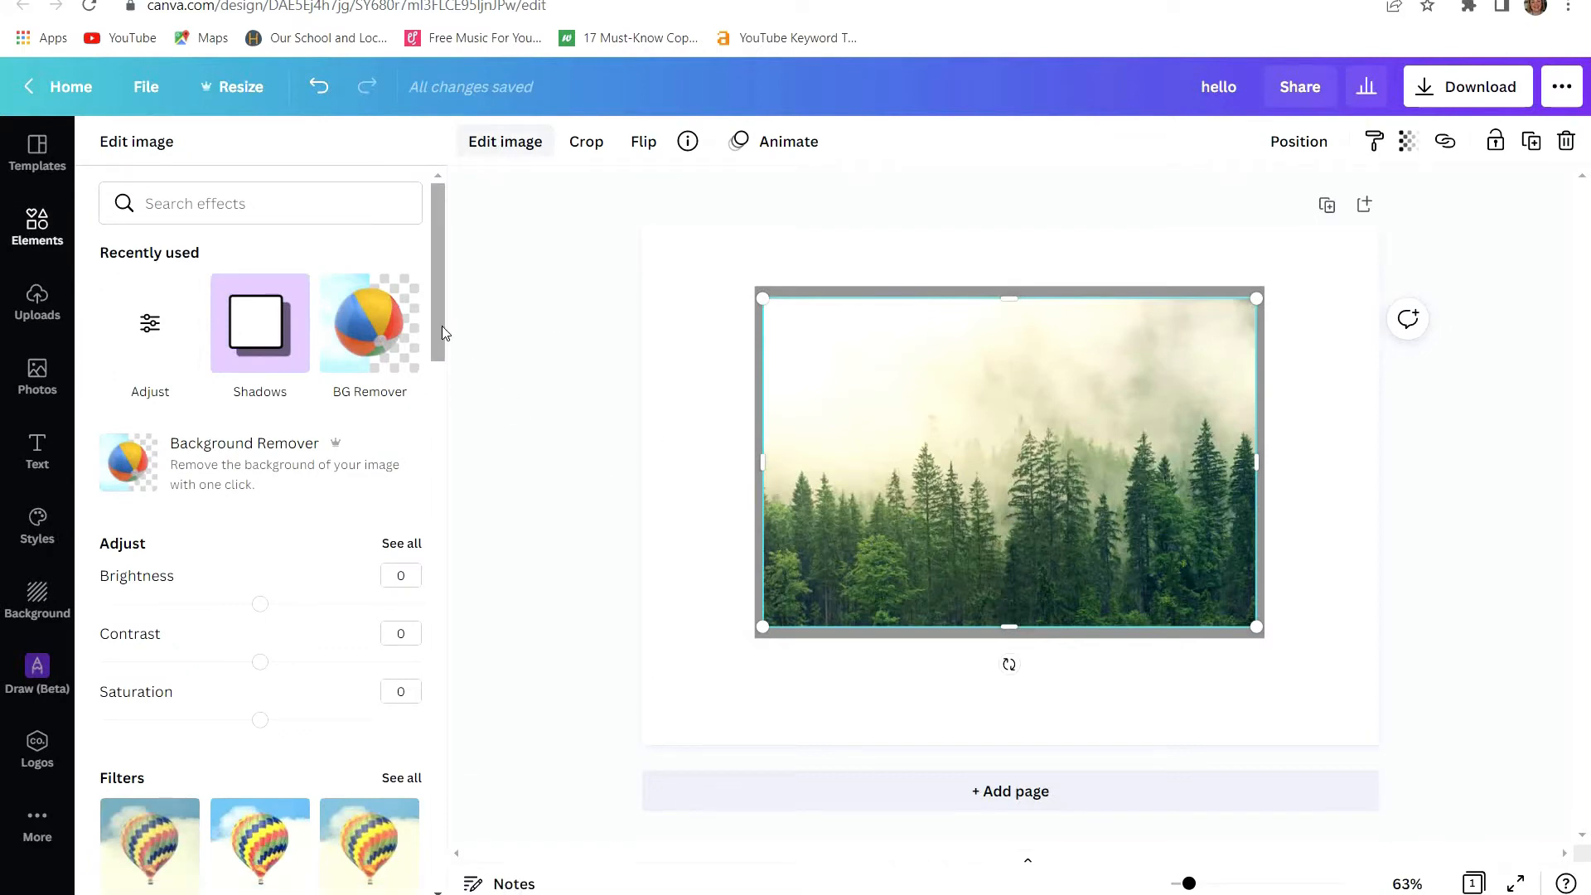
pyautogui.moveTo(441, 326); pyautogui.dragTo(432, 432)
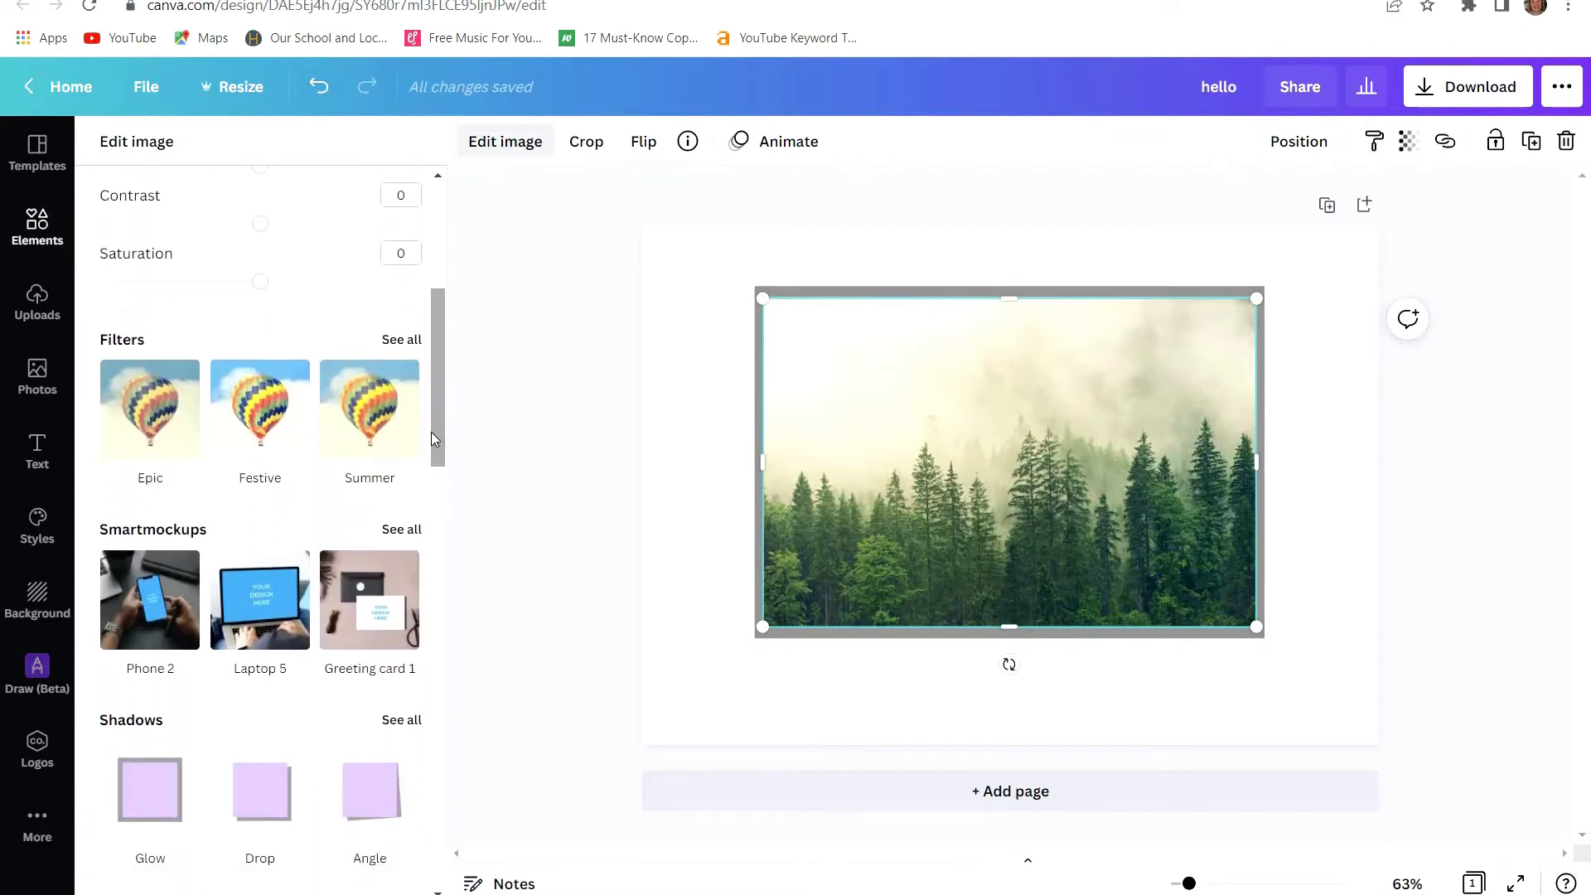
pyautogui.click(410, 339)
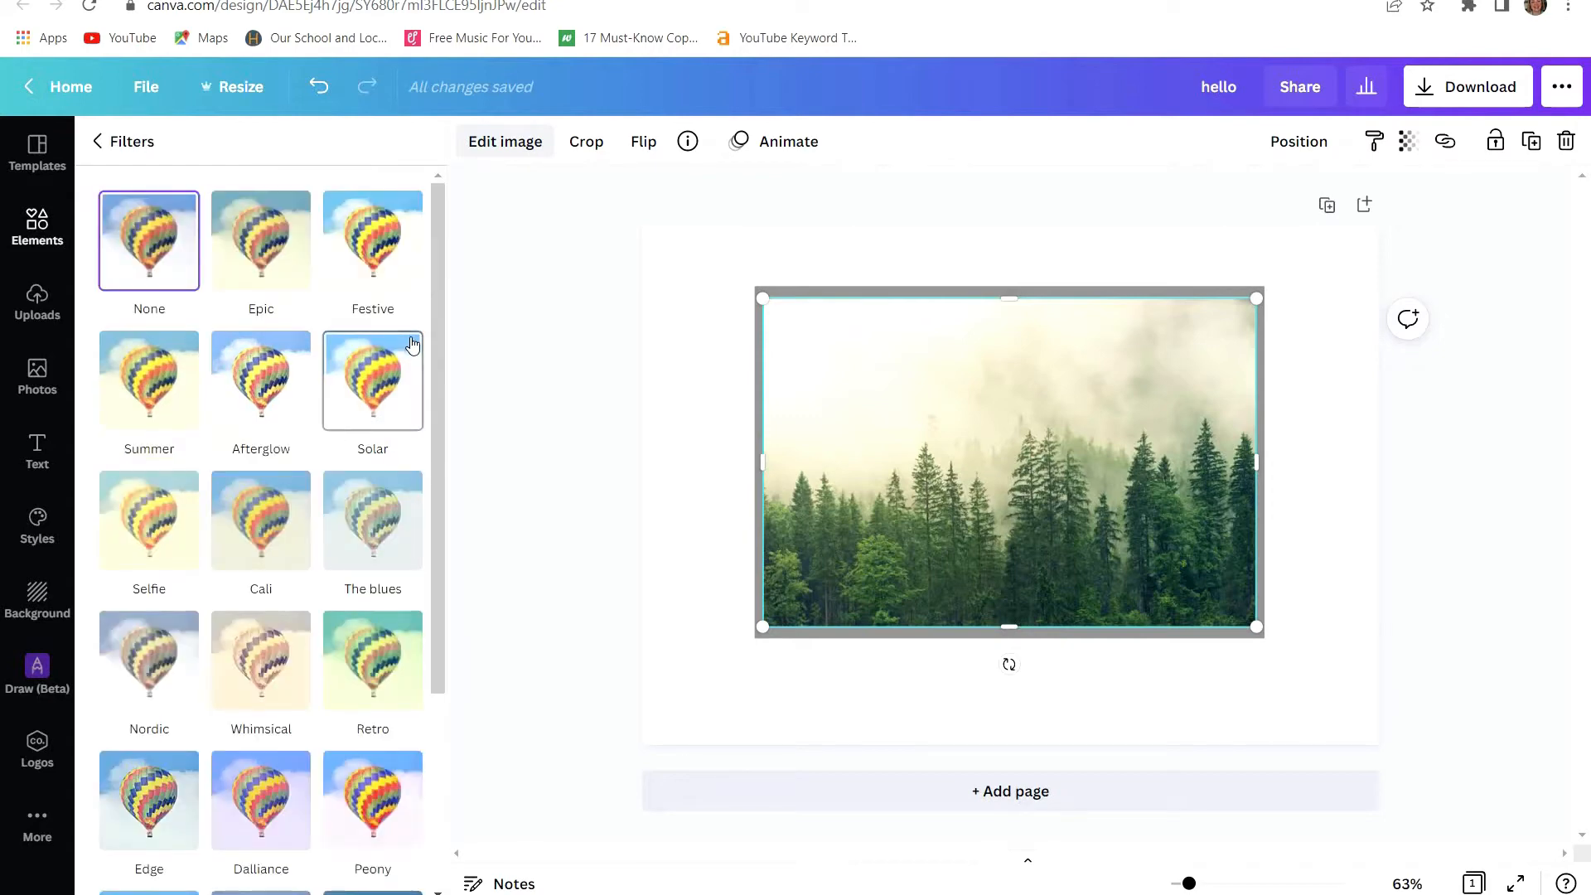
# - Try the Peony, Edge, Solar and Afterglow filters on the forest photo and reset the filter to None
pyautogui.click(356, 808)
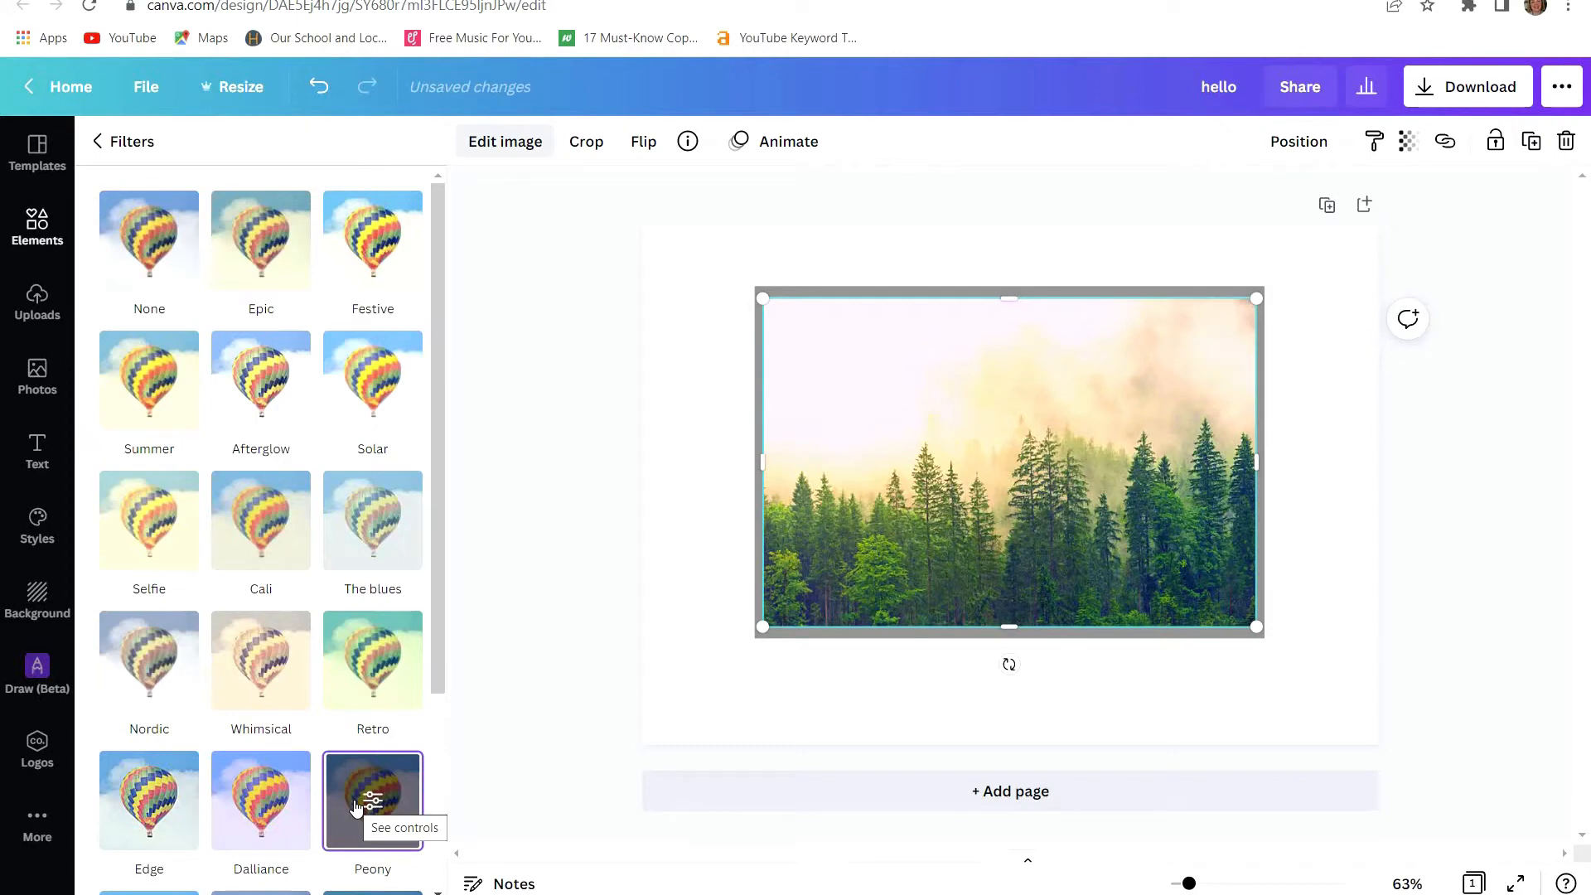
pyautogui.click(156, 808)
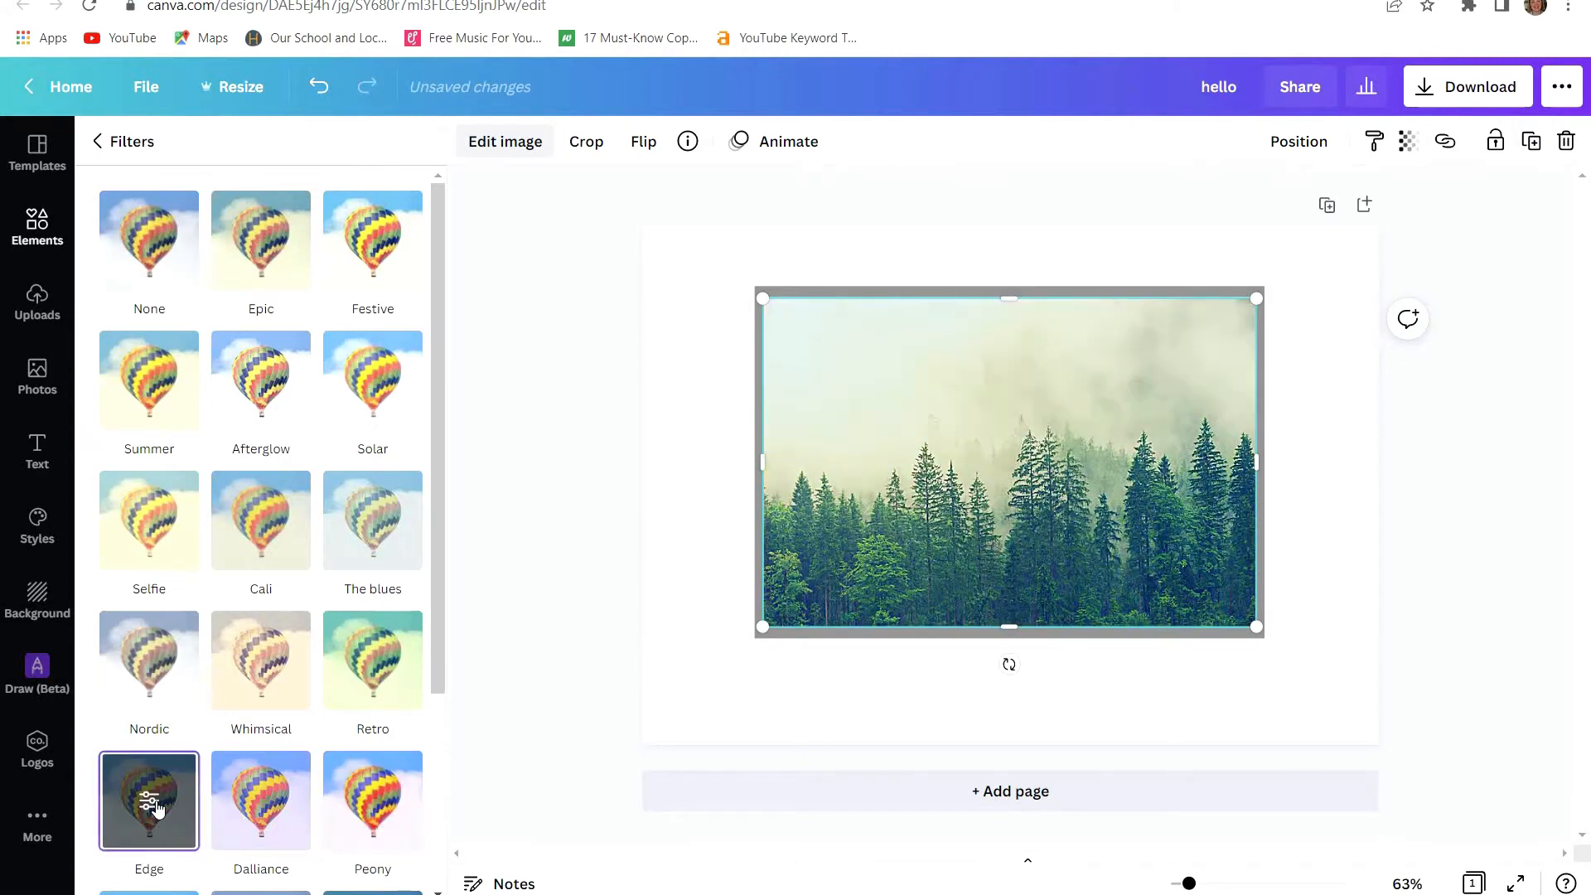
pyautogui.click(367, 816)
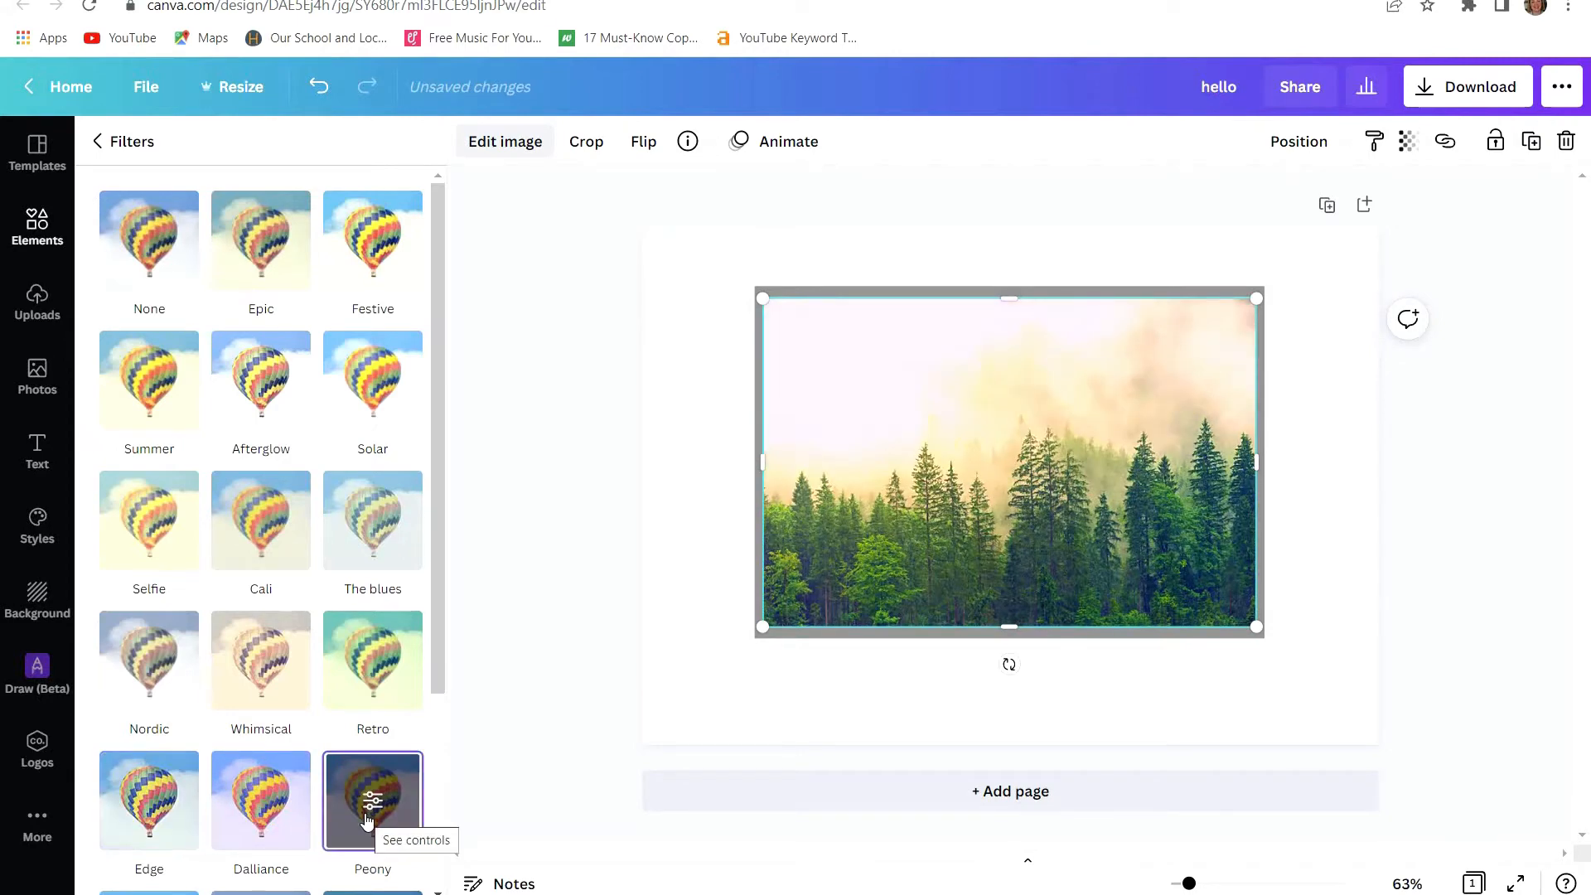
pyautogui.click(384, 397)
pyautogui.click(282, 376)
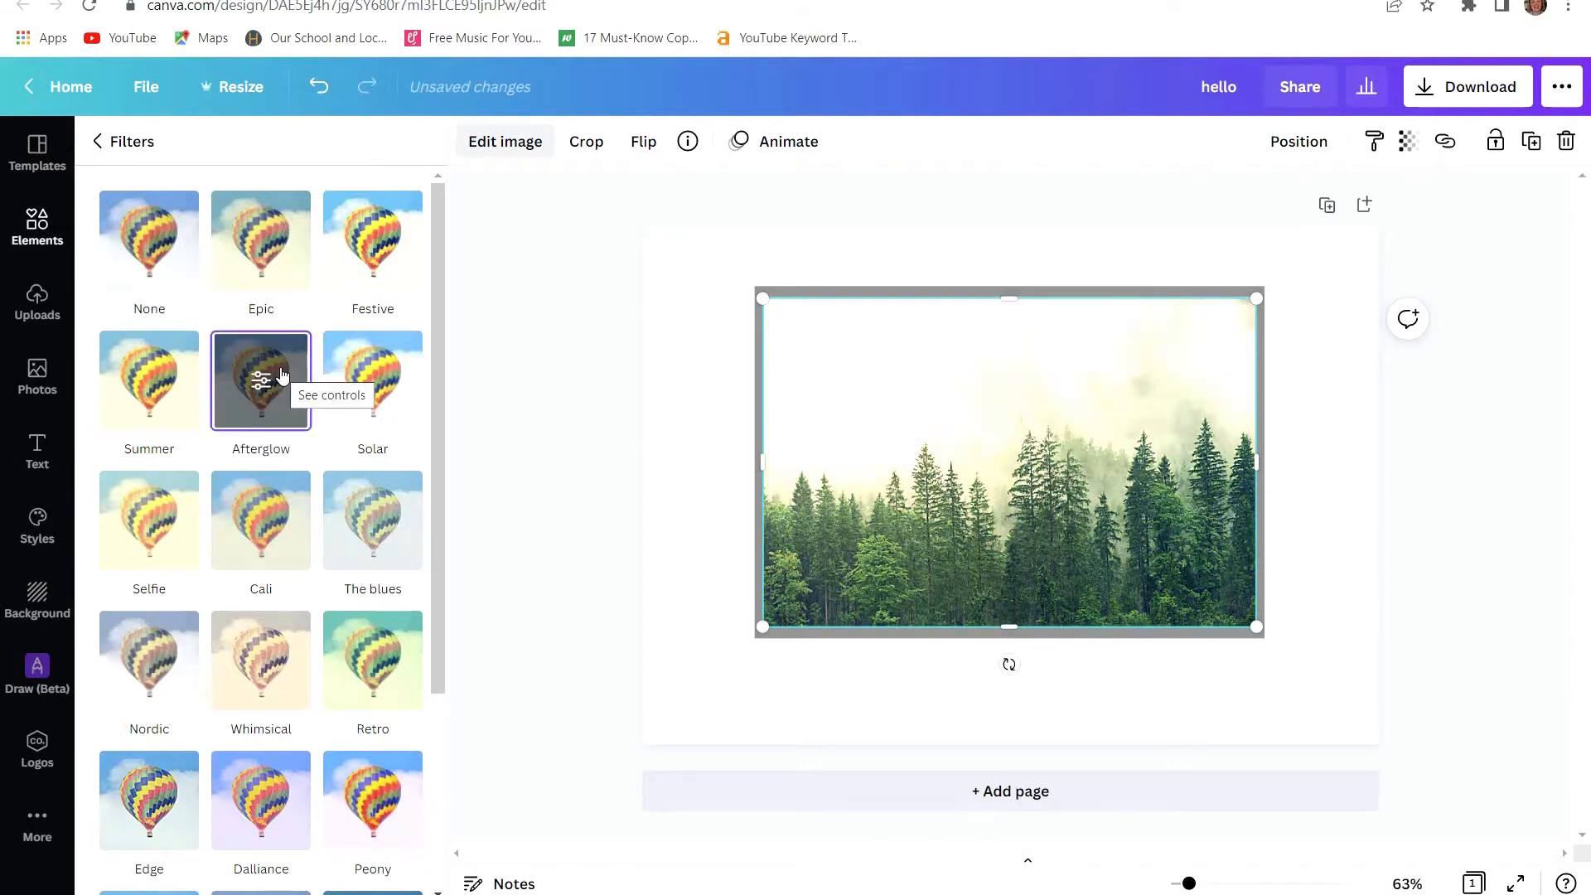
pyautogui.click(142, 272)
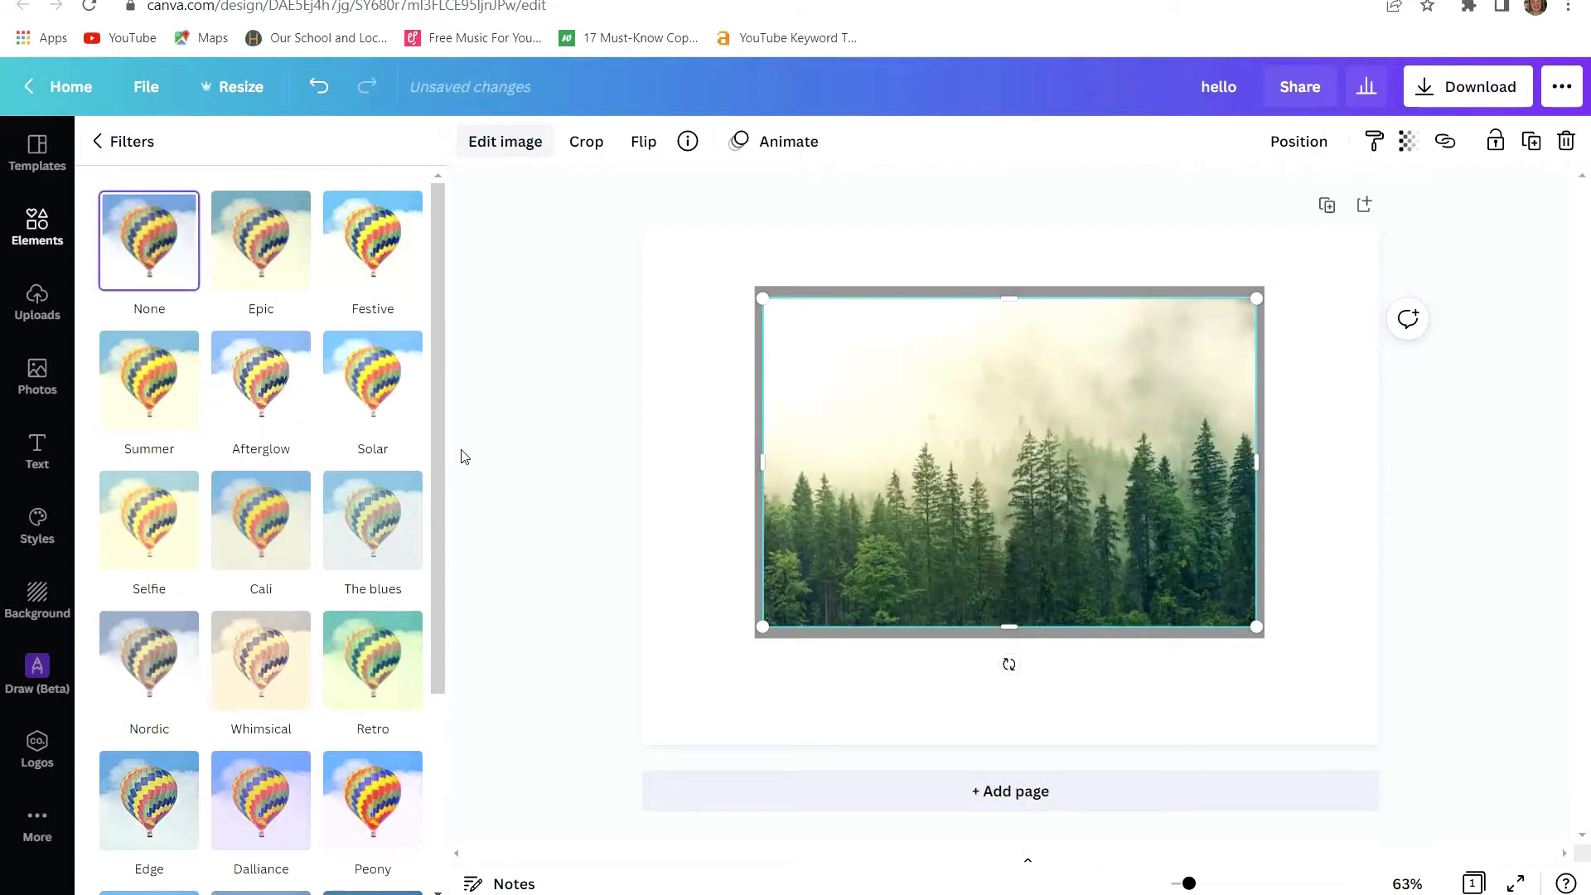
# - Try the Street, Greyscale and Drama filters on the forest photo
pyautogui.moveTo(436, 471); pyautogui.dragTo(432, 645)
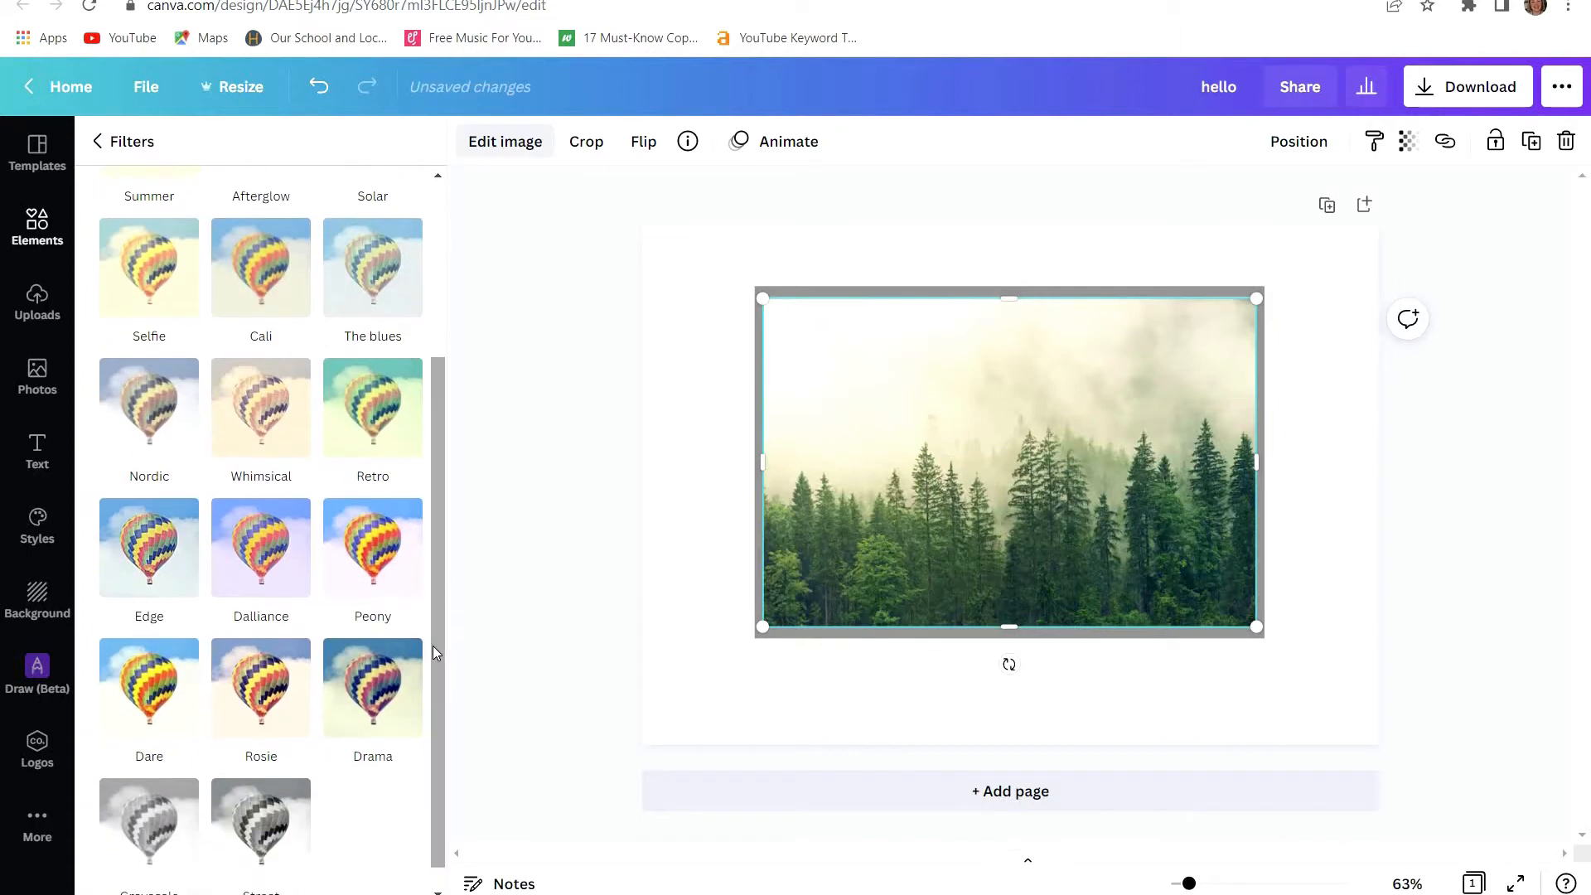
pyautogui.click(246, 831)
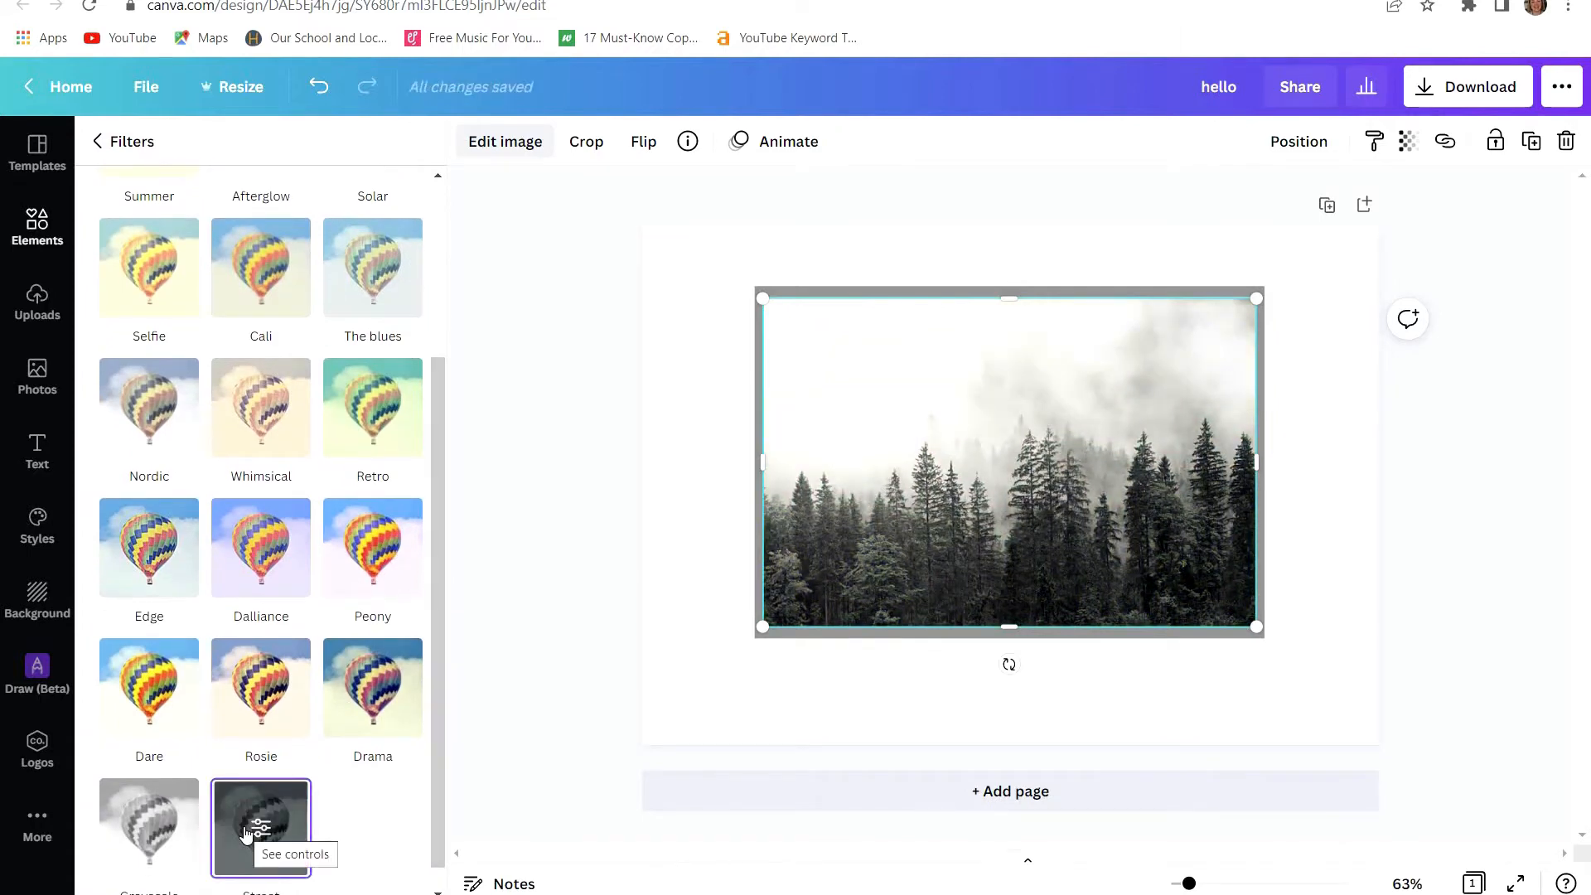
pyautogui.click(141, 839)
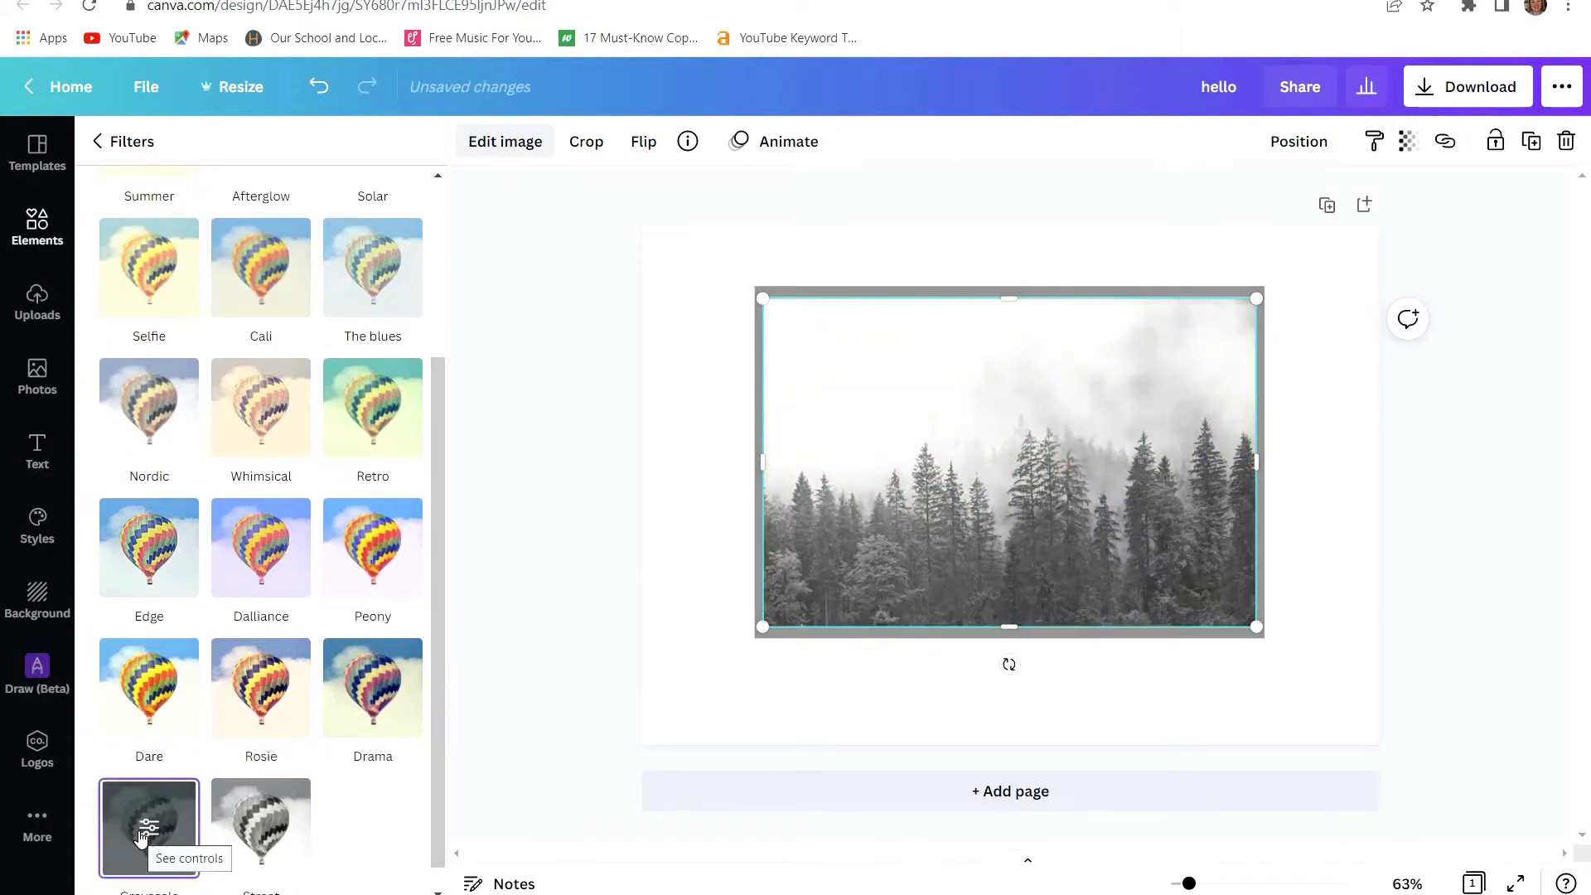
pyautogui.click(375, 688)
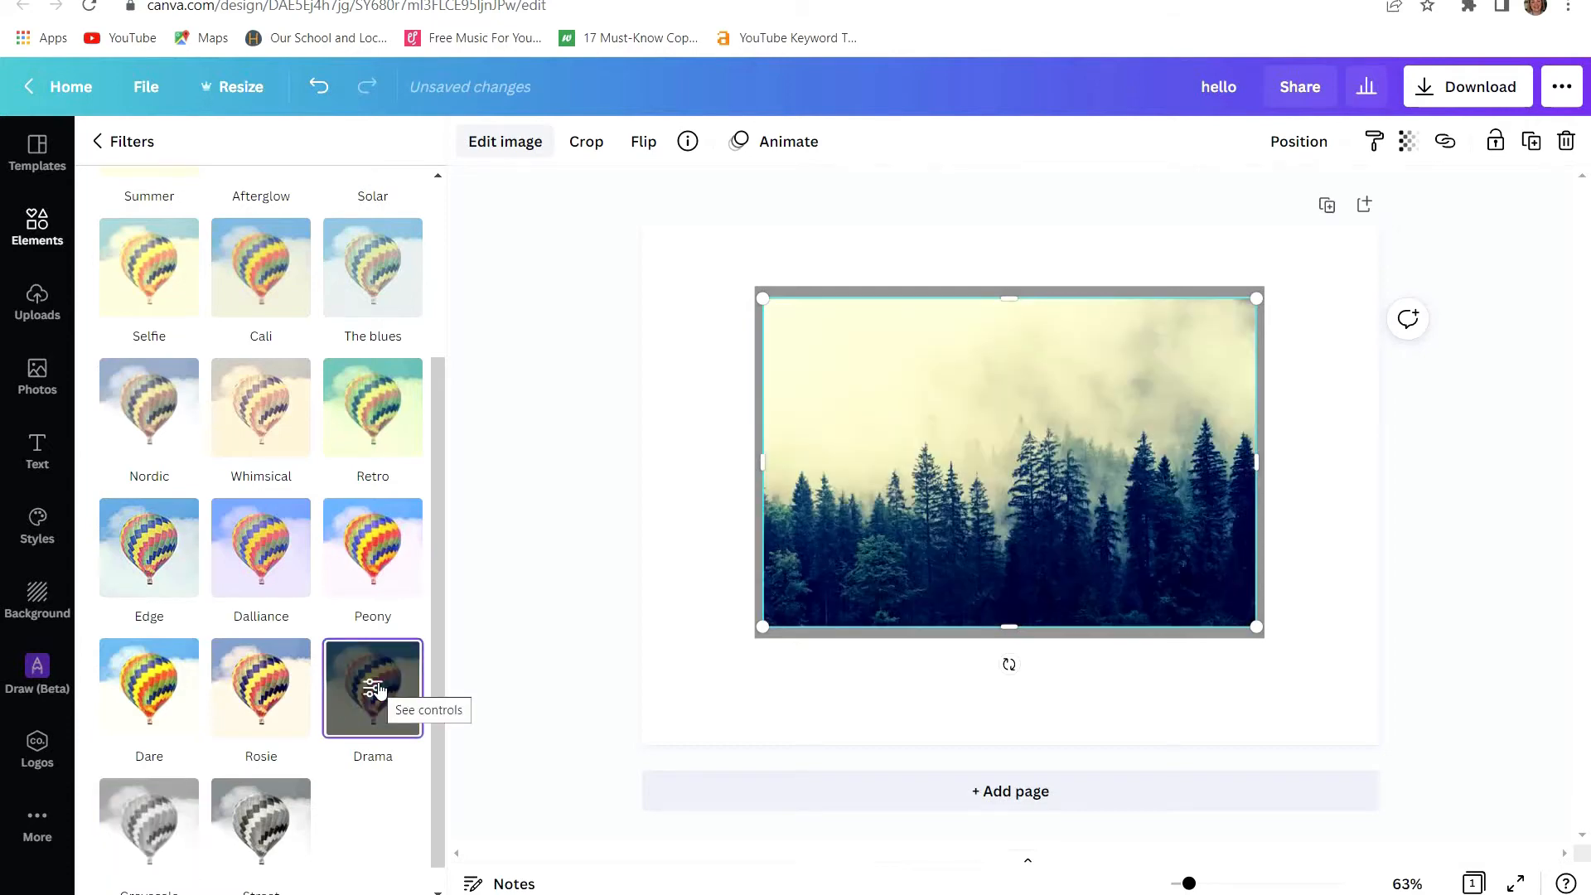
# - Apply the Peony filter to the forest photo, close the filters and deselect the photo
pyautogui.click(390, 551)
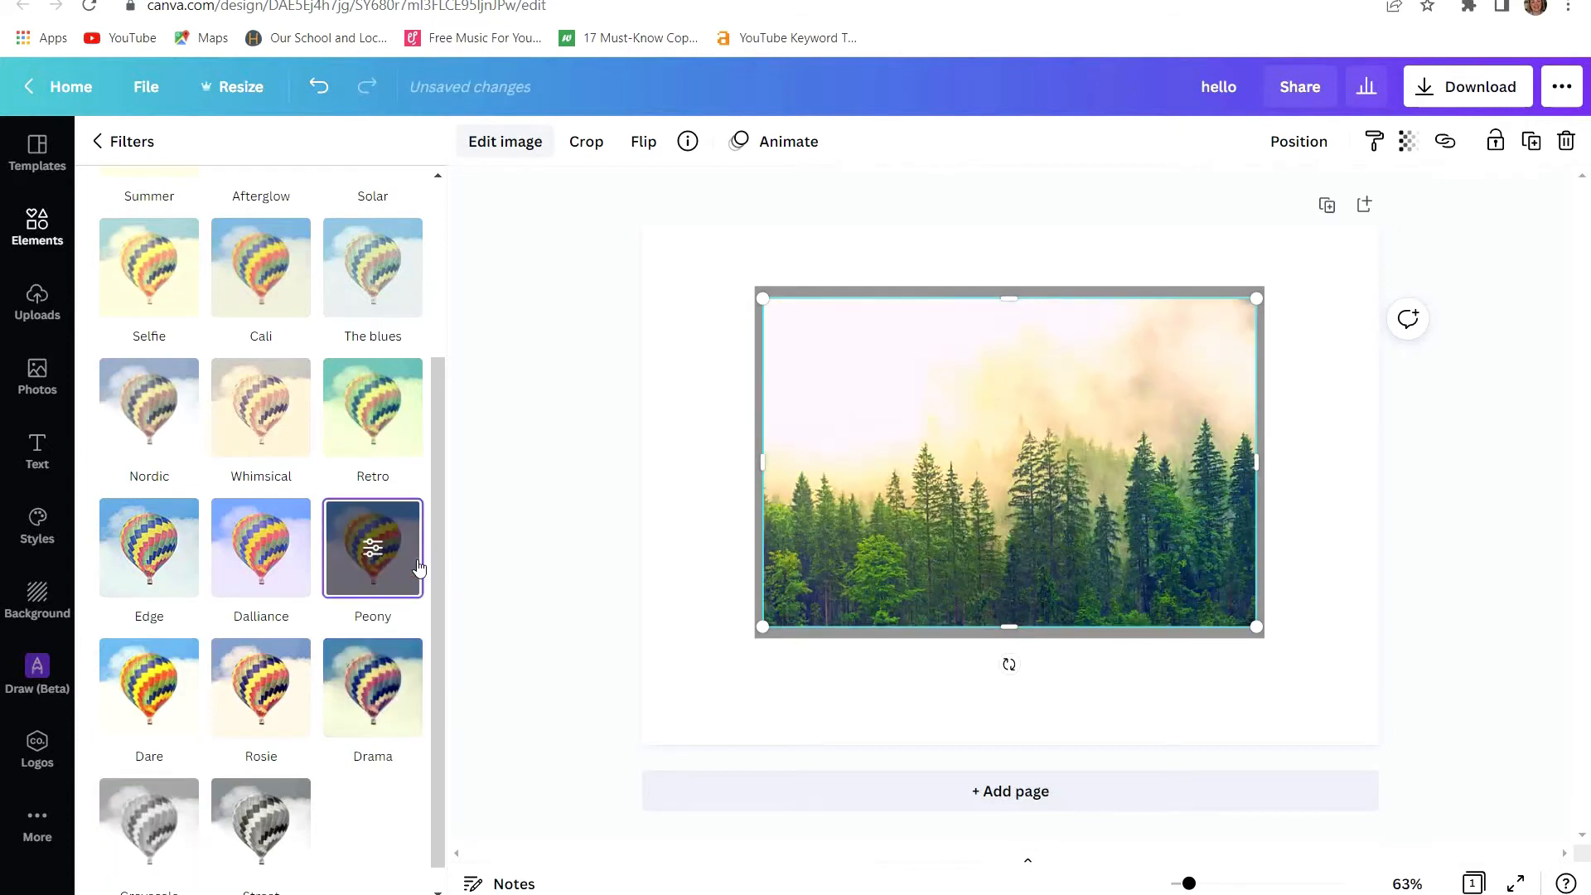
pyautogui.scroll(-1, 436, 590)
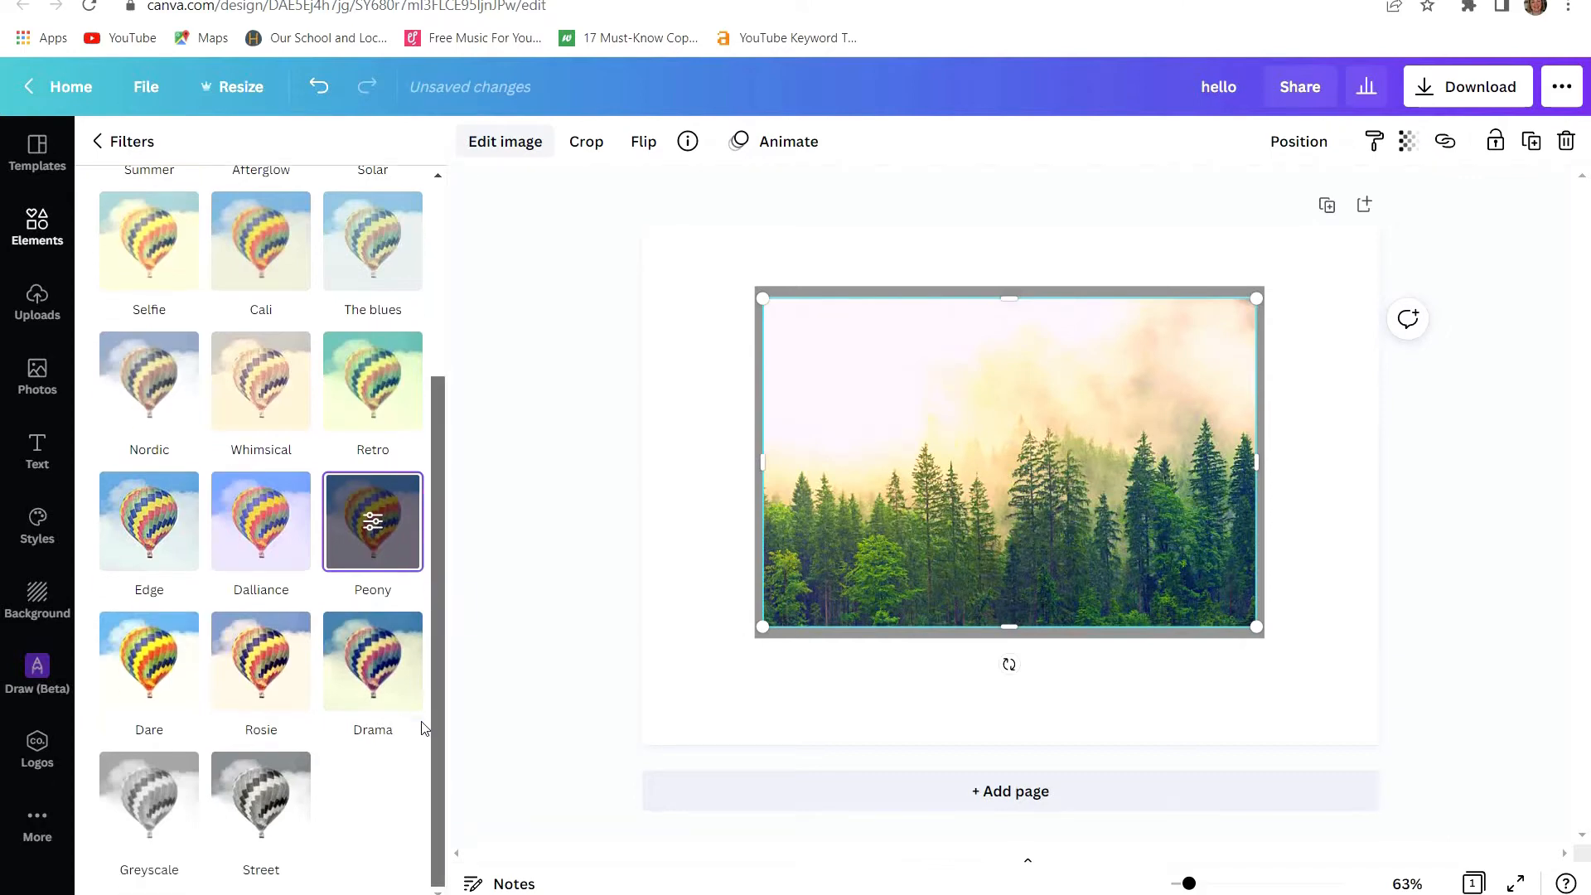
pyautogui.scroll(4, 424, 728)
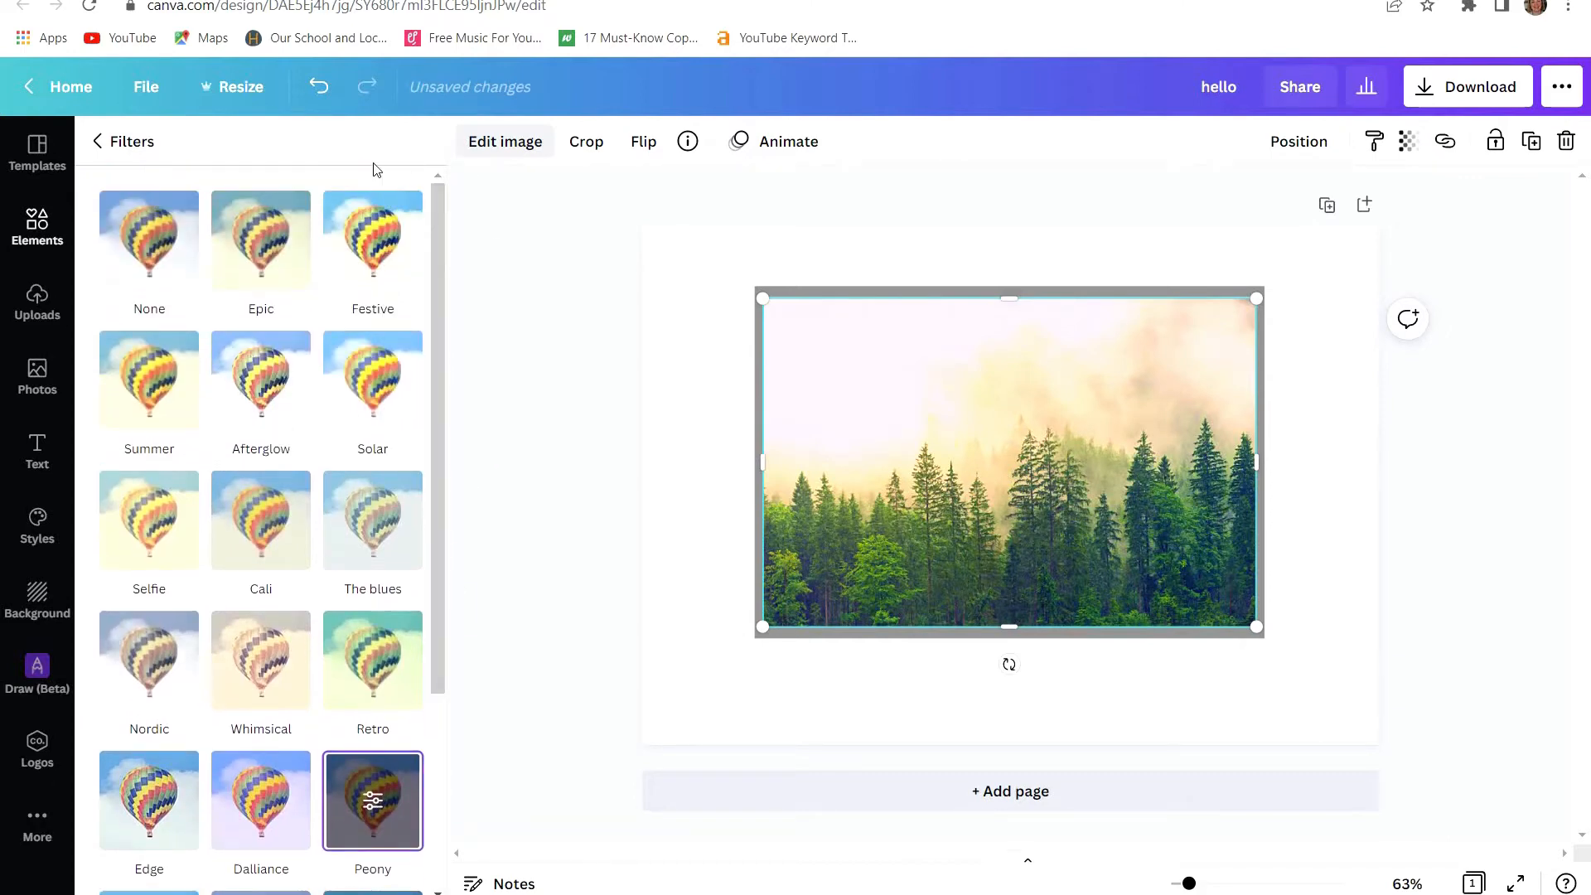
pyautogui.press('Escape')
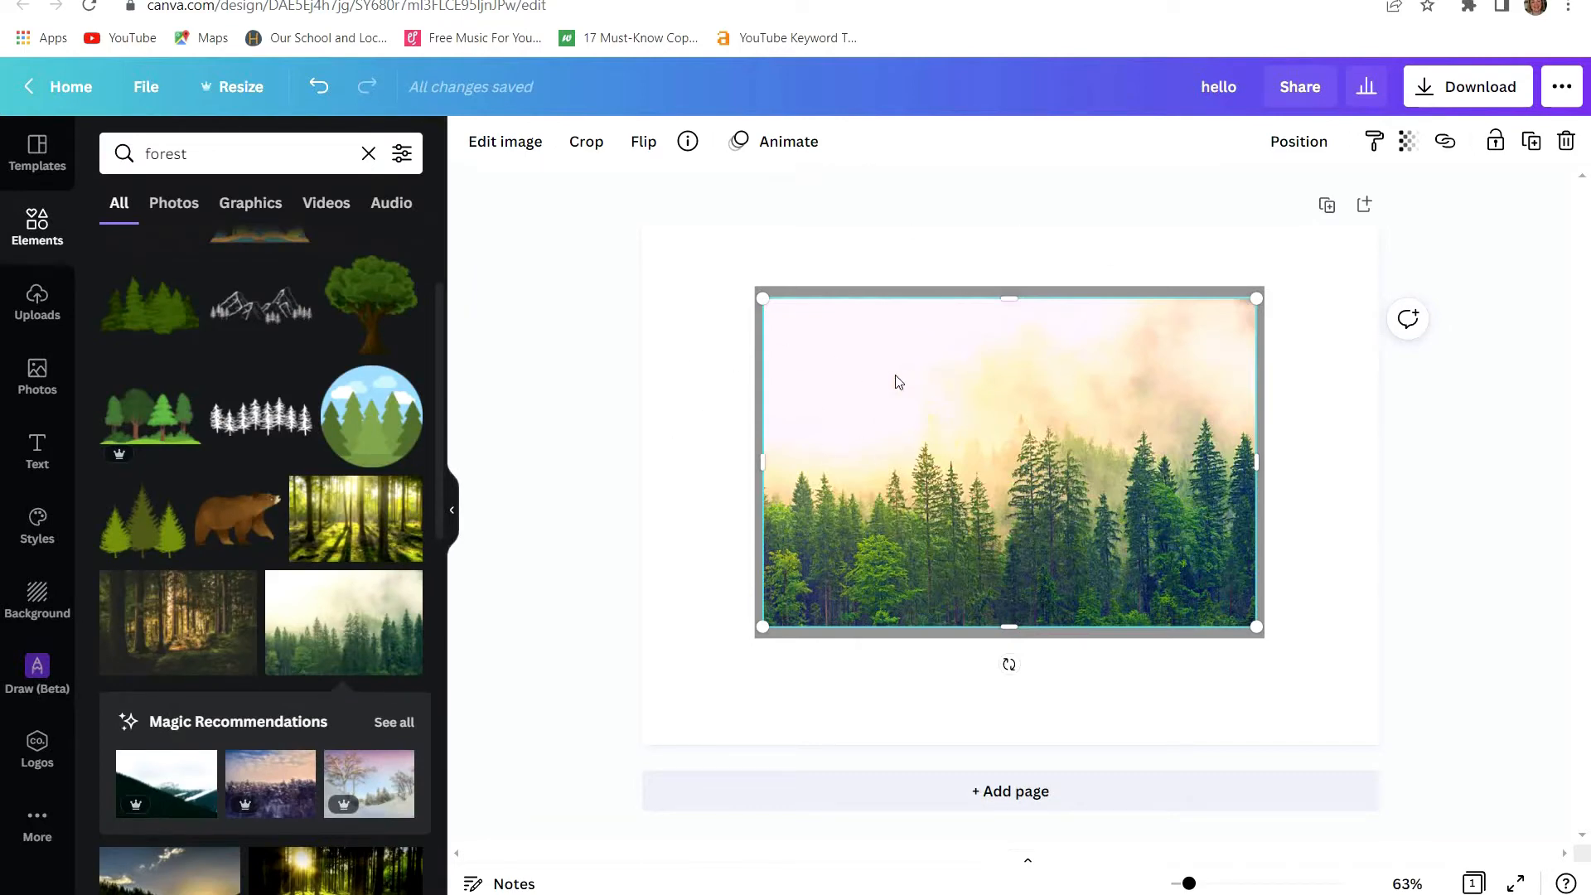
pyautogui.click(672, 379)
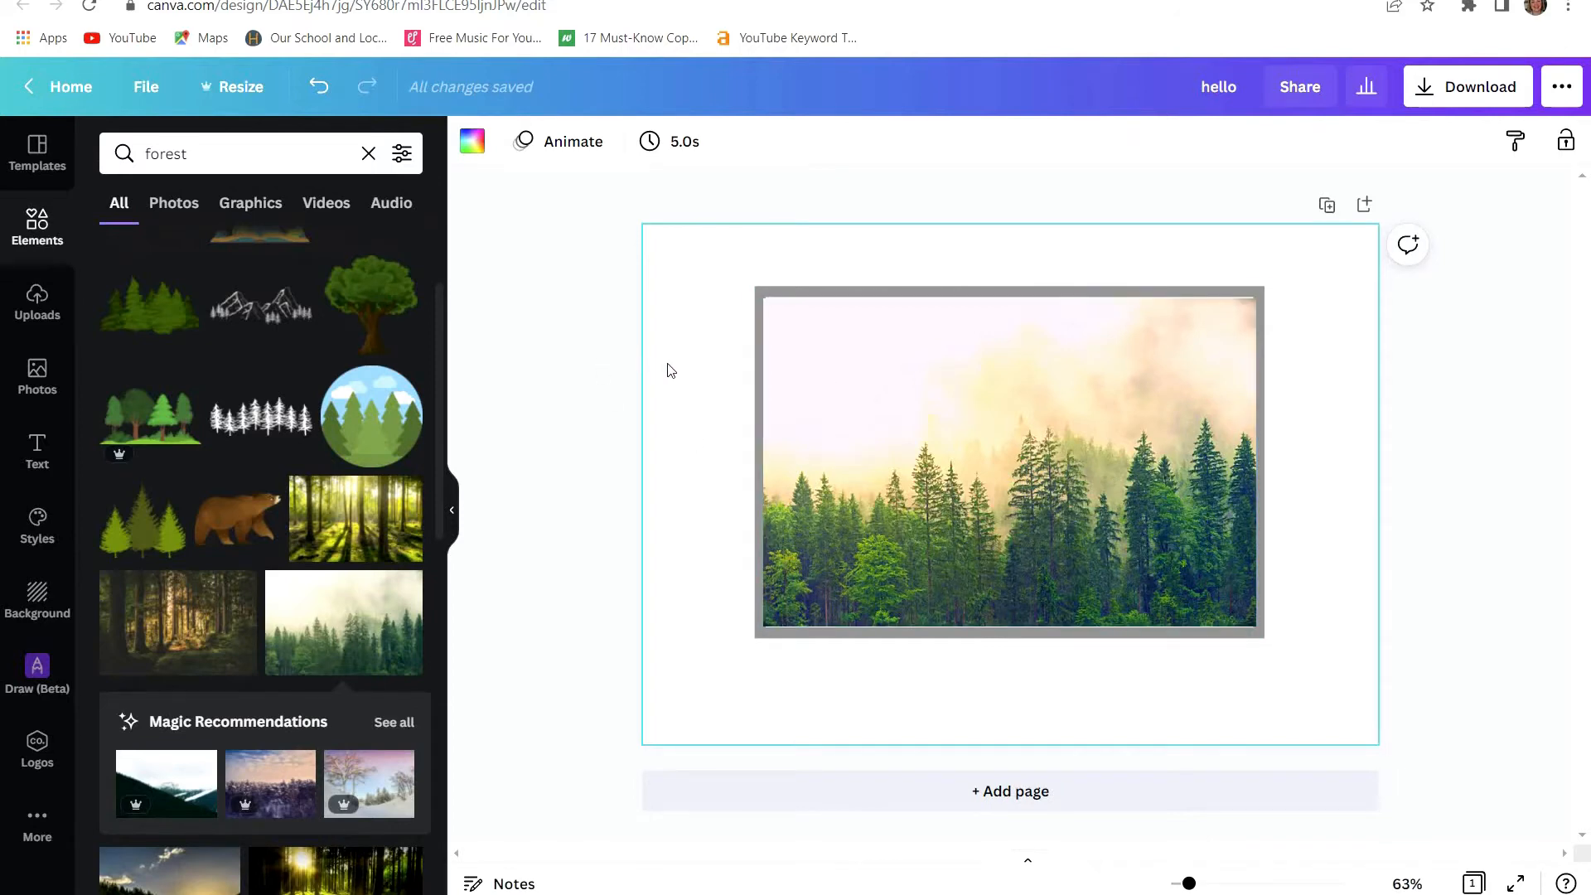
# - Replace the forest search with a search of the elements library for "birds"
pyautogui.click(194, 160)
pyautogui.press('BackSpace')
pyautogui.press('BackSpace')
pyautogui.press('BackSpace')
pyautogui.press('BackSpace')
pyautogui.press('BackSpace')
pyautogui.press('BackSpace')
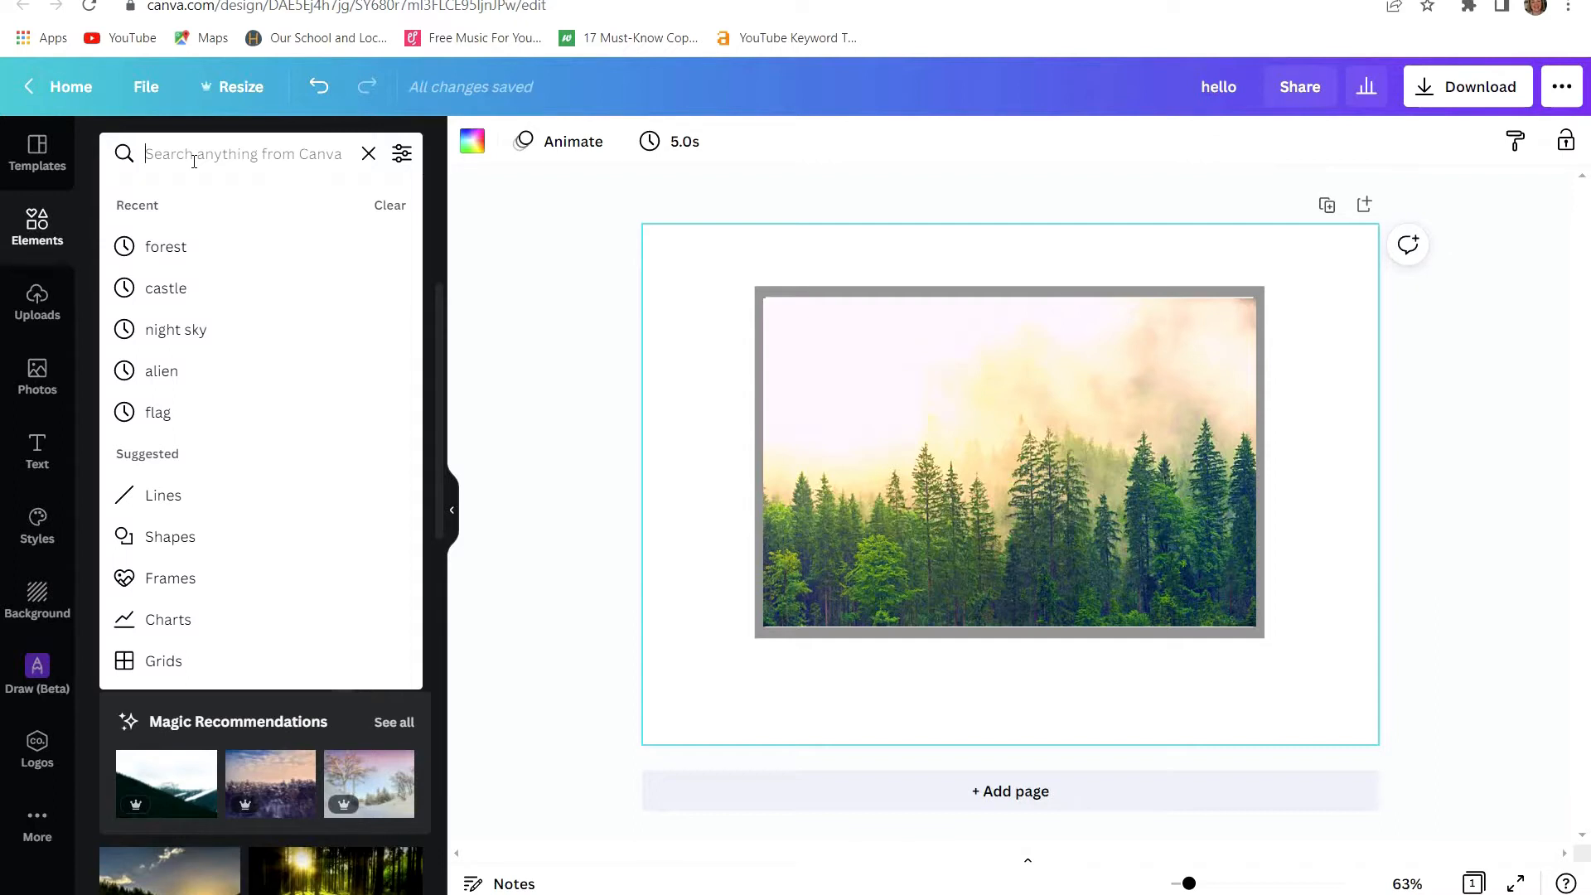
pyautogui.write('birds')
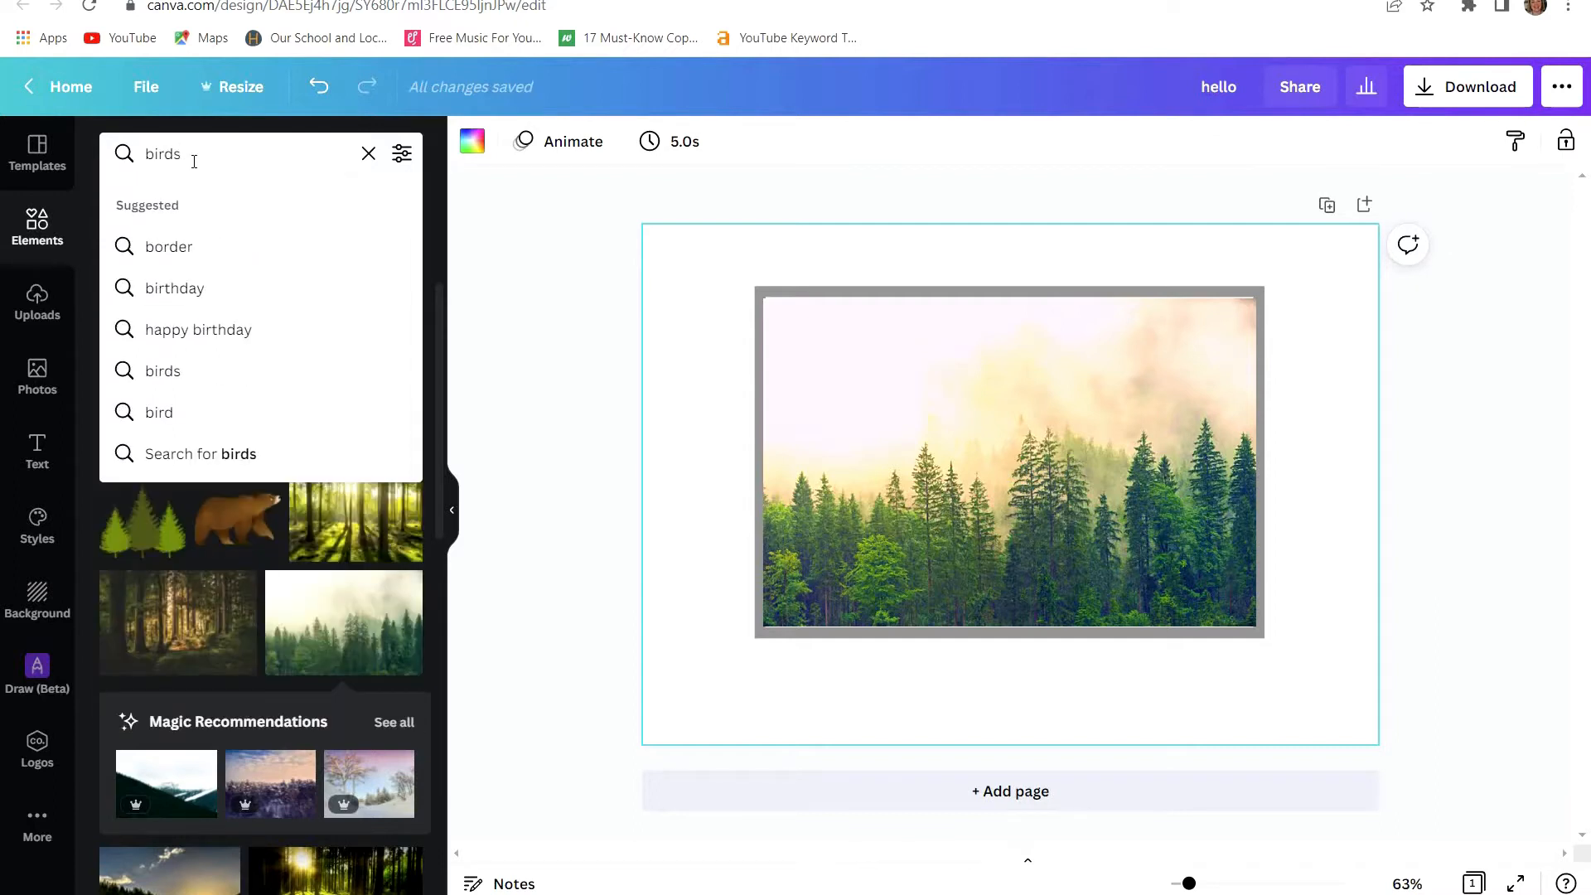
pyautogui.press('Return')
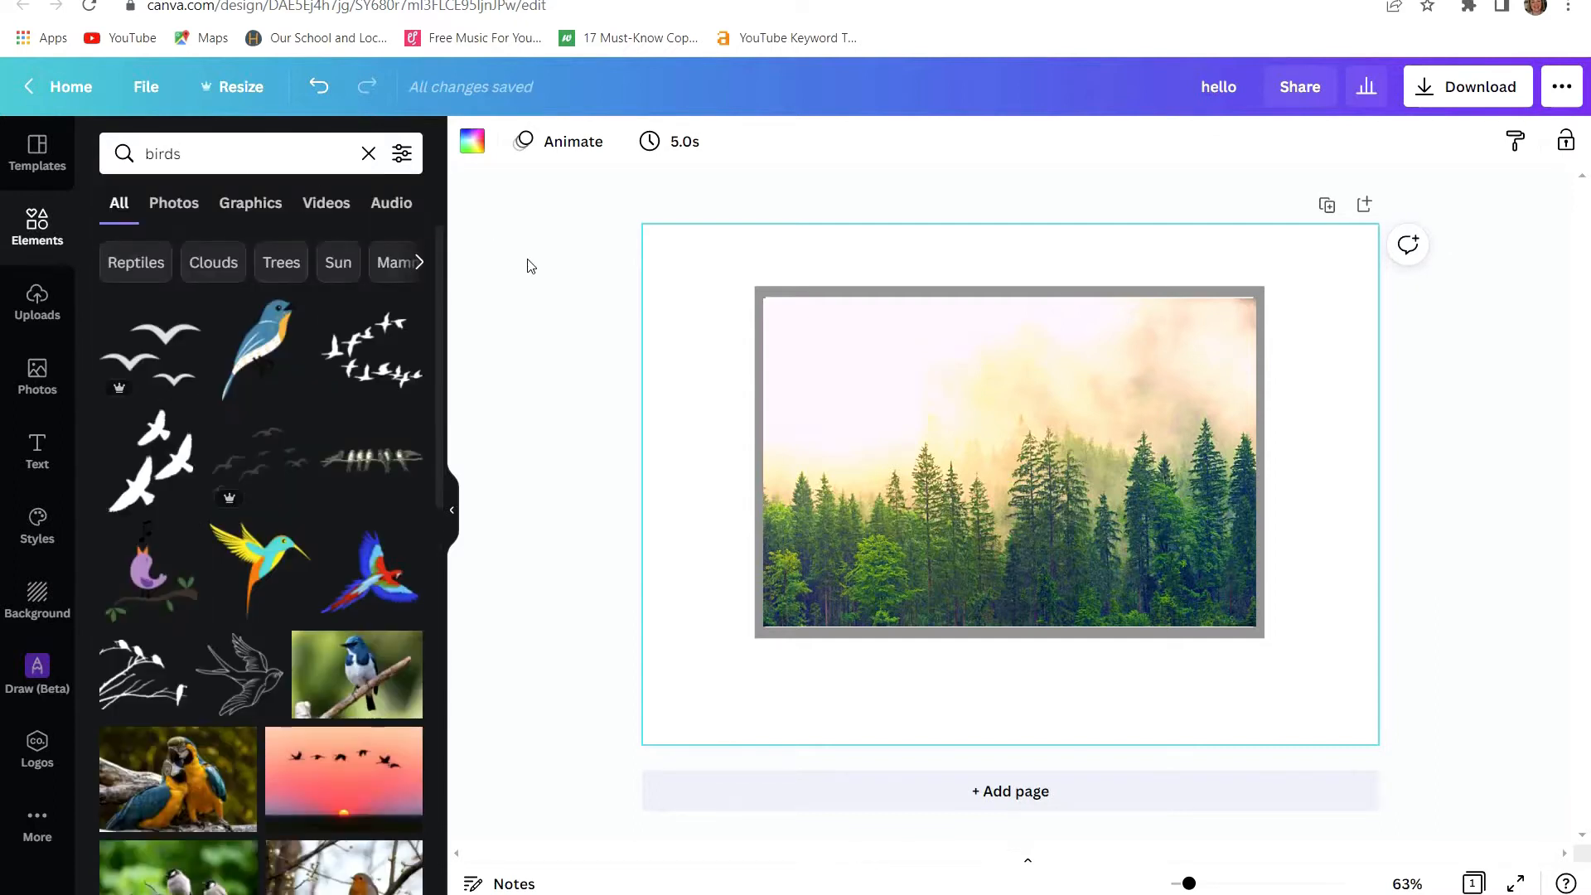
# - Add the line-drawn swallow graphic and shrink it into the upper-left sky of the forest photo
pyautogui.moveTo(436, 318); pyautogui.dragTo(446, 456)
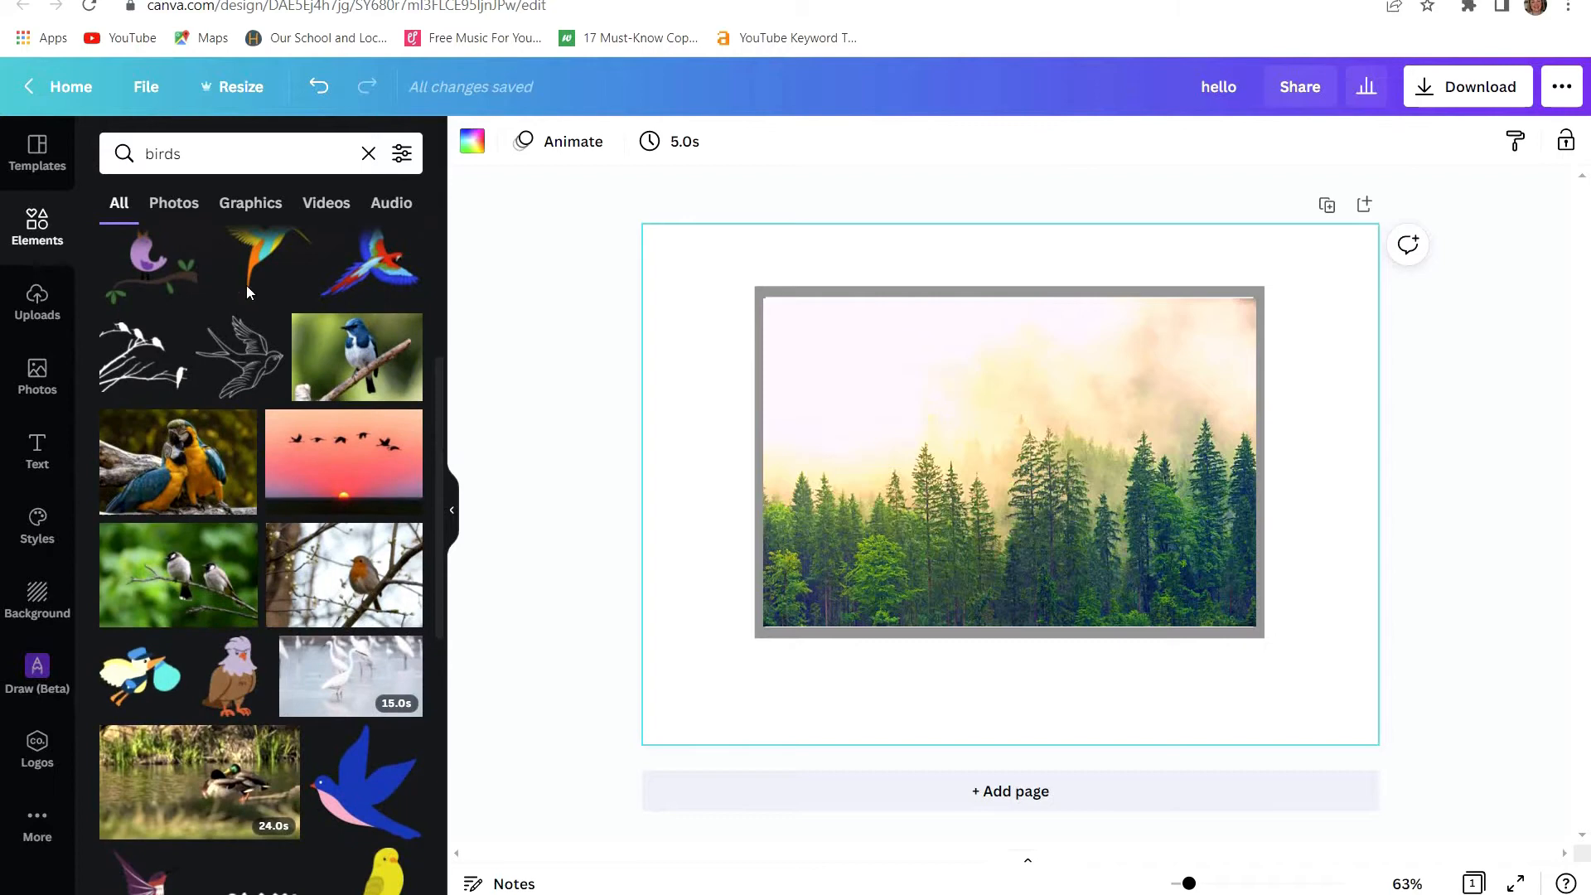
pyautogui.click(240, 355)
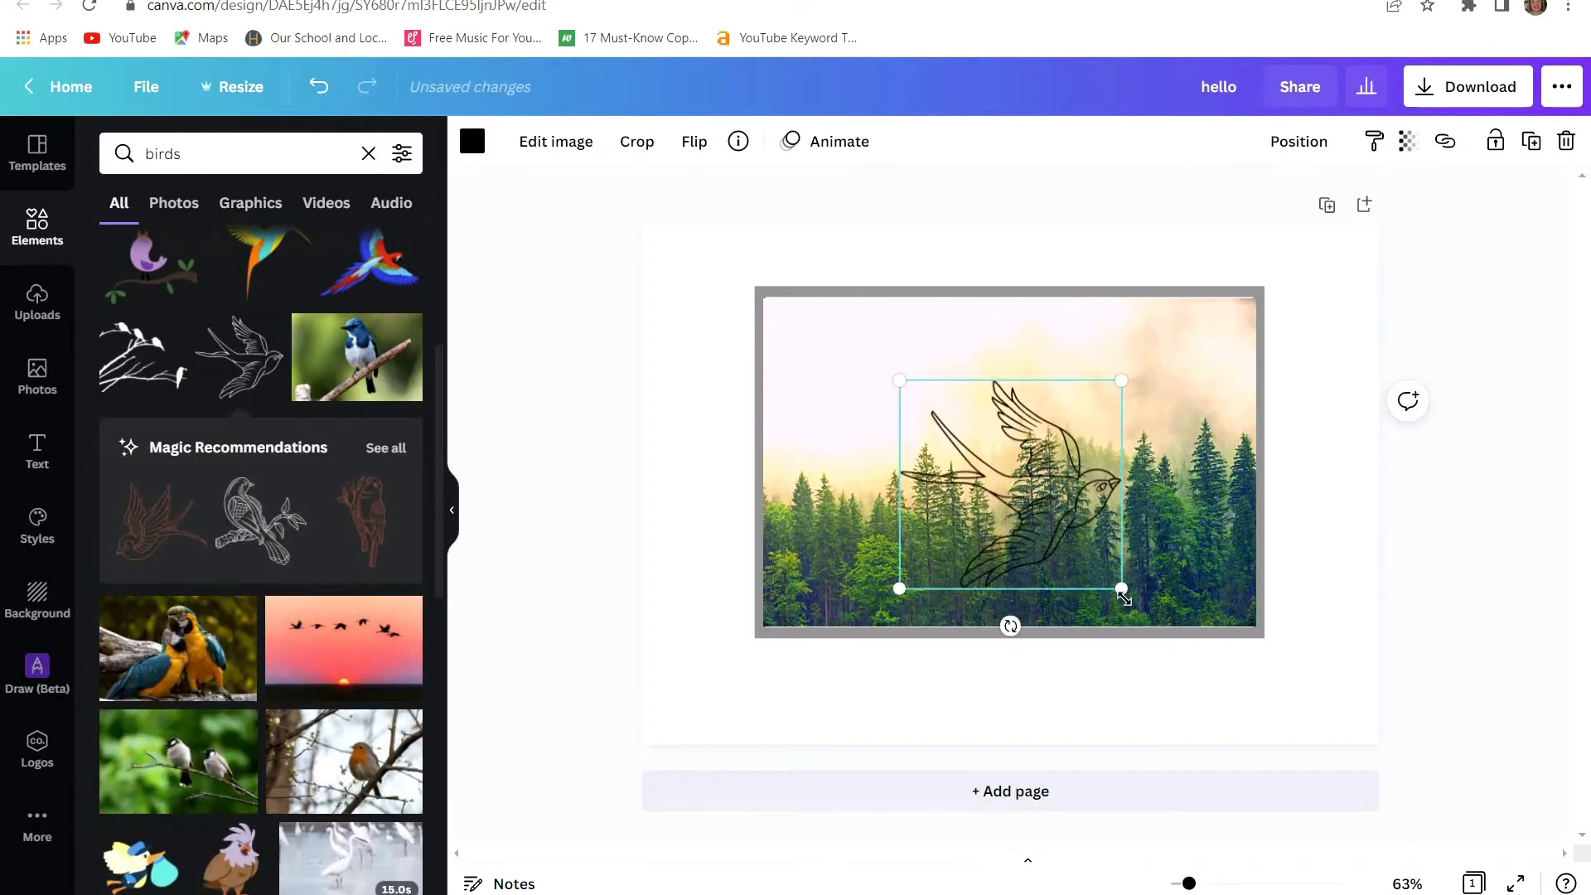
pyautogui.moveTo(1122, 588); pyautogui.dragTo(838, 344)
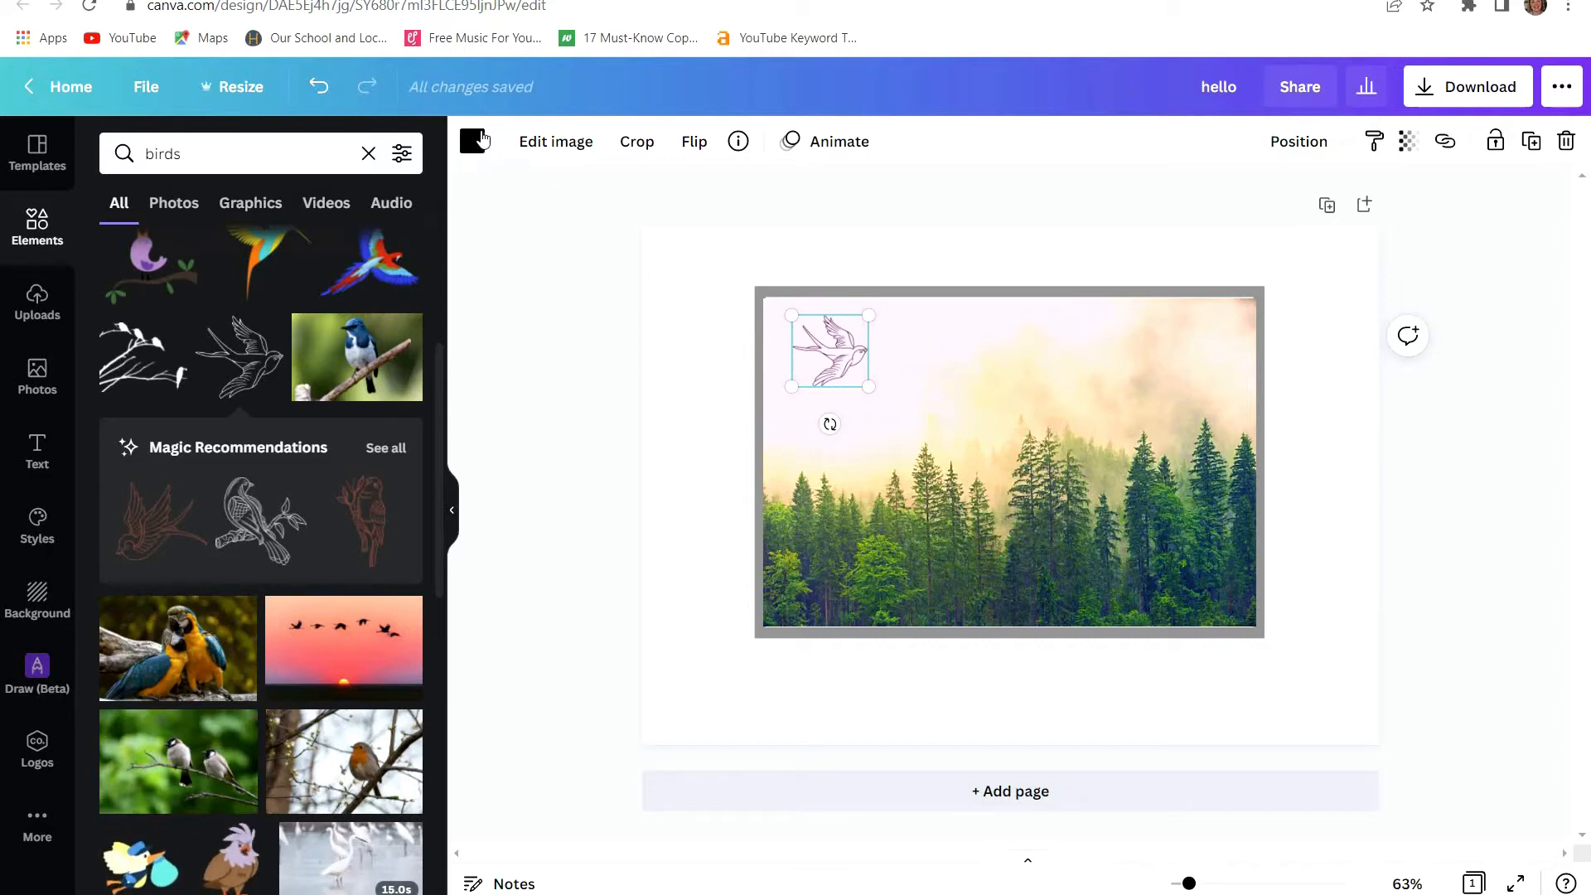
# - Try dark green, sage green #859970, dark teal, white, light purple and violet as the swallow's colour
pyautogui.click(476, 146)
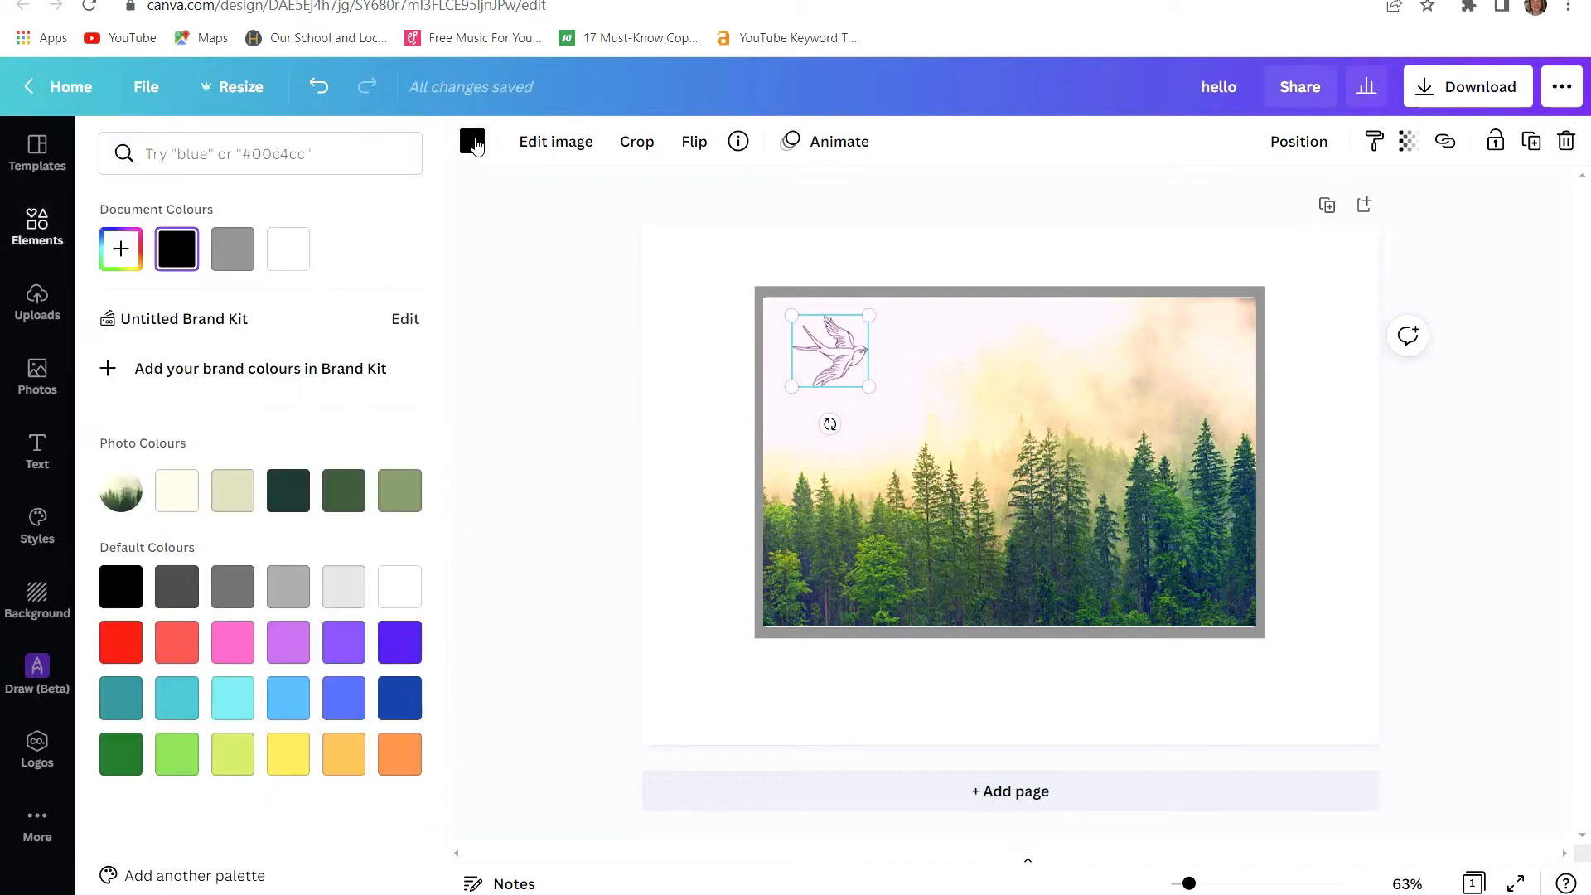
pyautogui.click(354, 492)
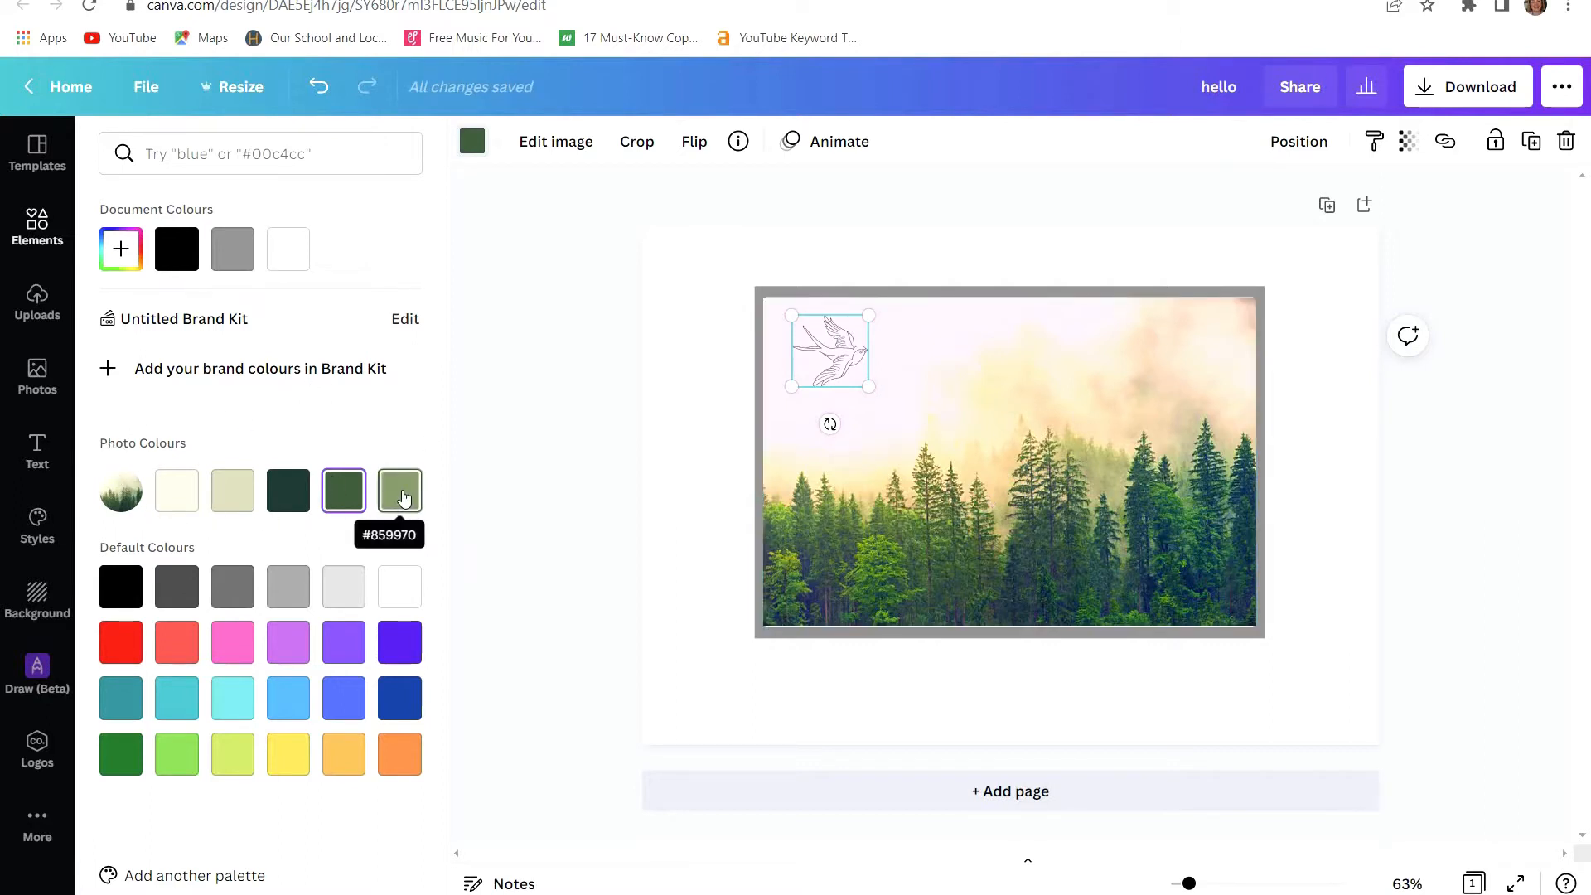
pyautogui.click(402, 497)
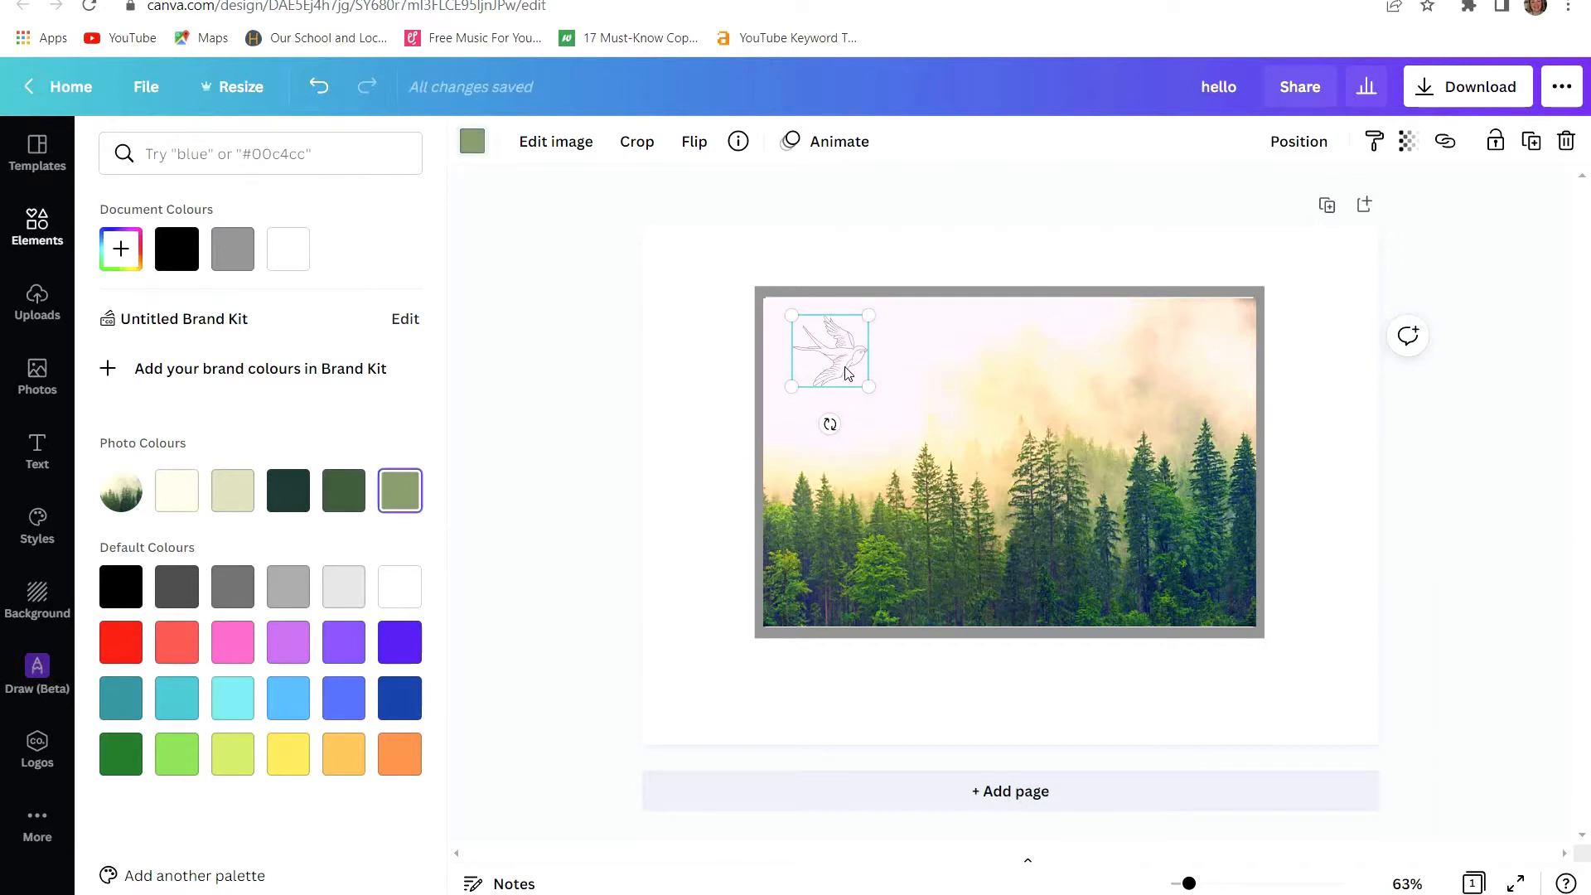
pyautogui.click(289, 490)
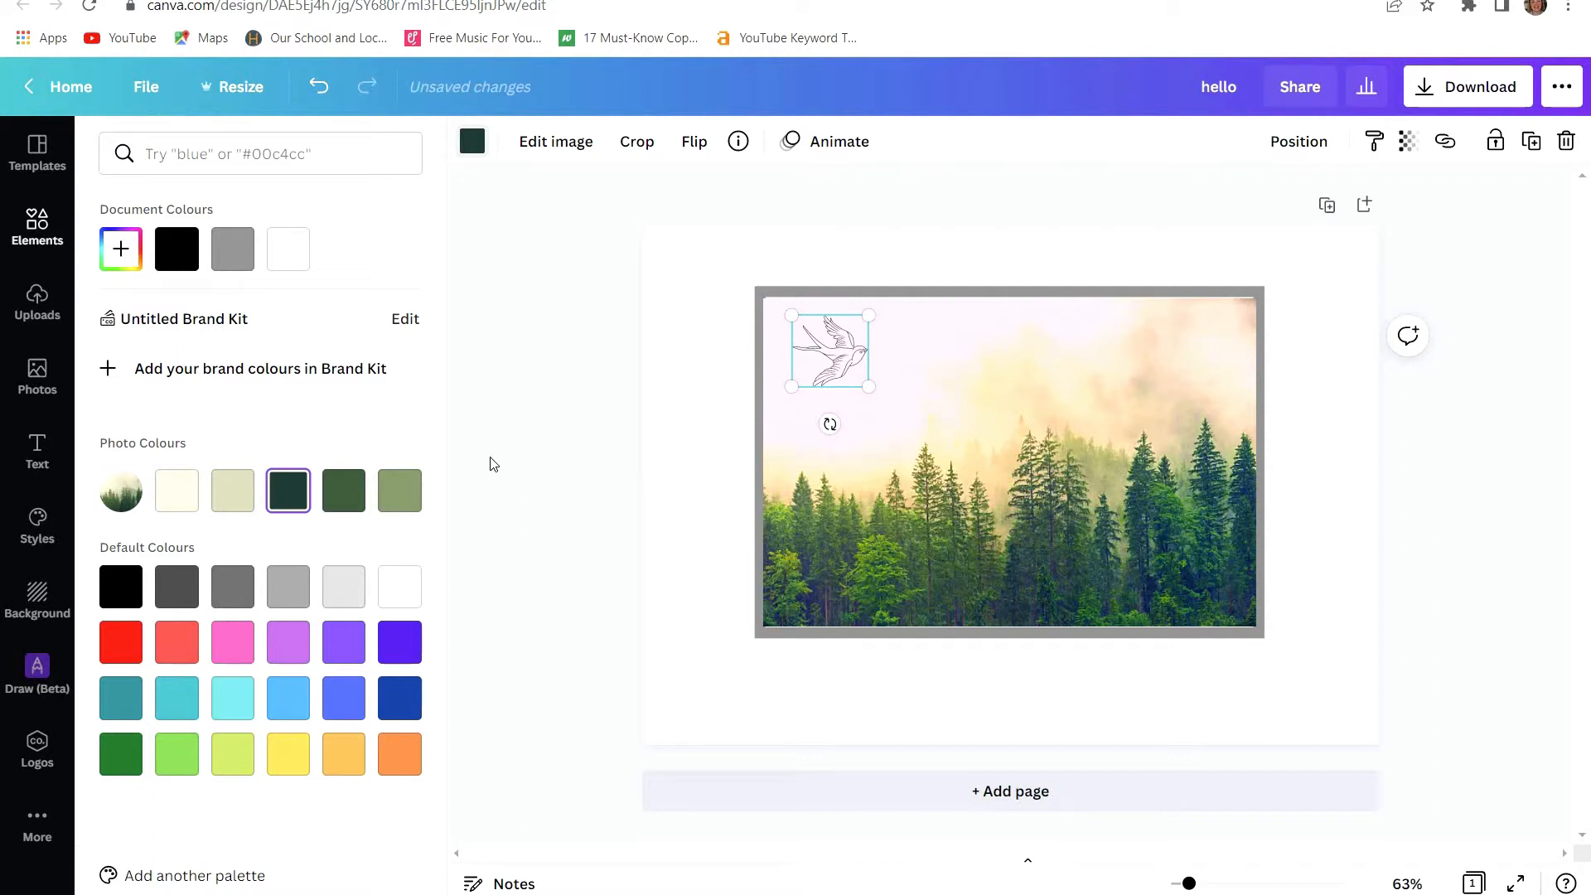
pyautogui.click(407, 588)
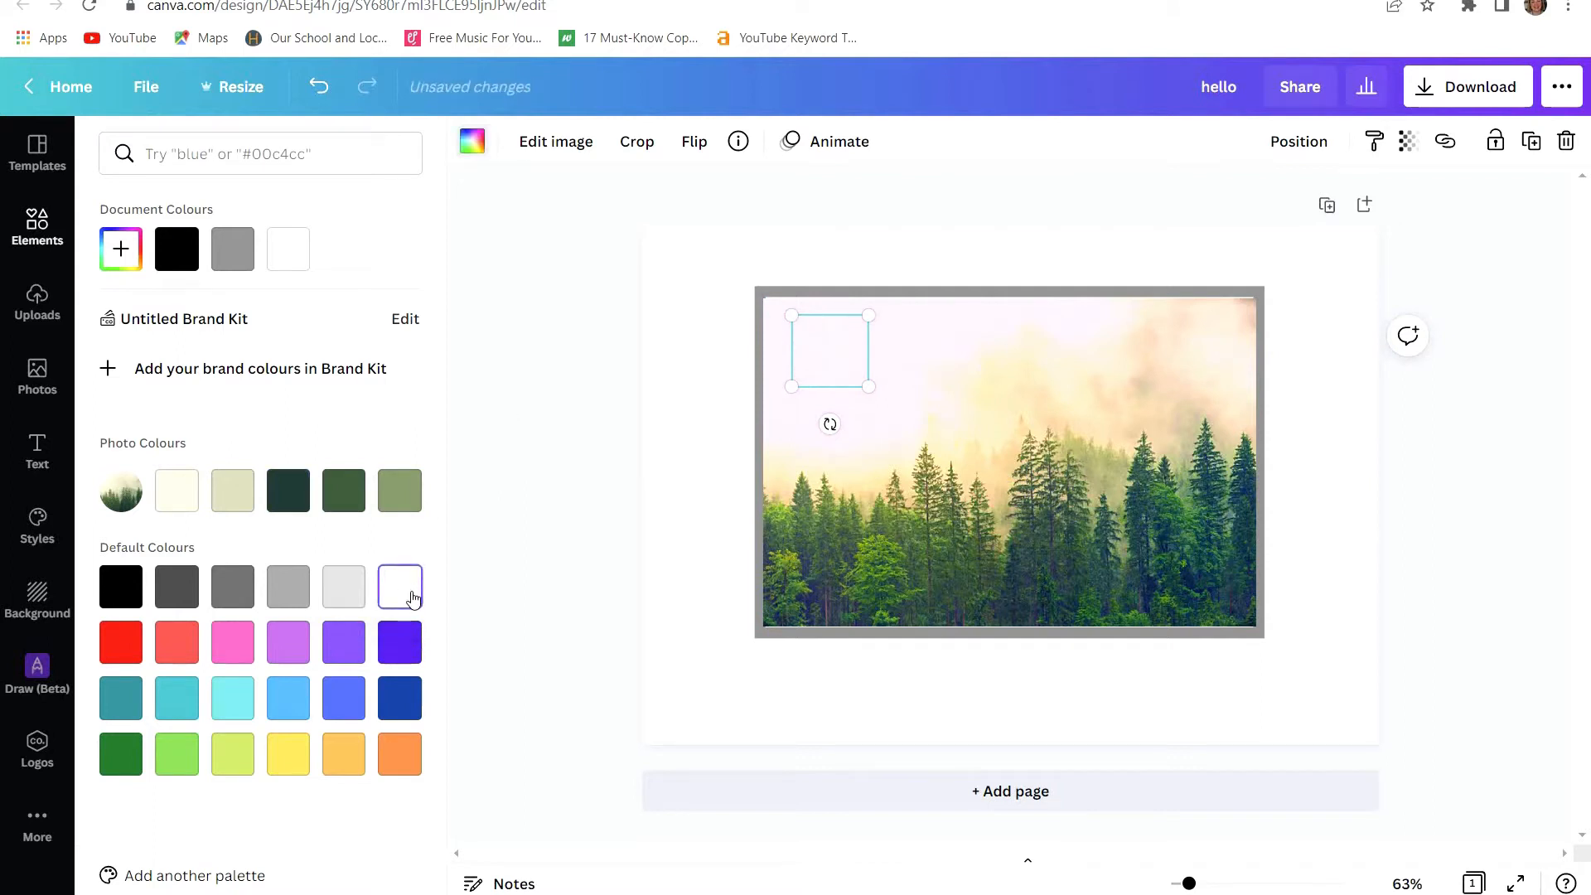
pyautogui.click(288, 643)
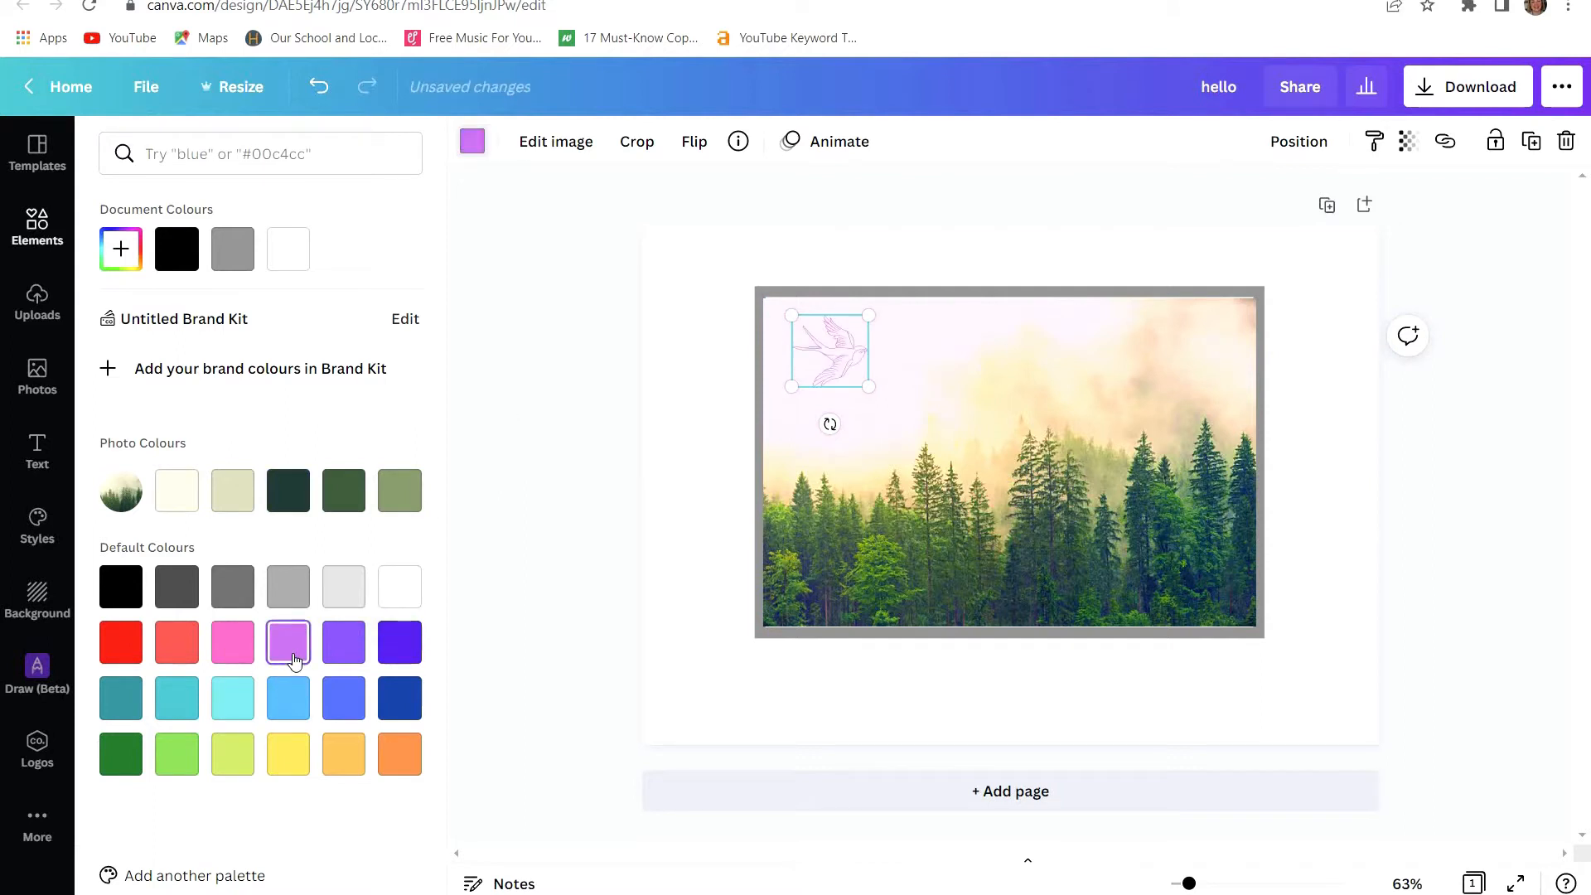
pyautogui.click(345, 651)
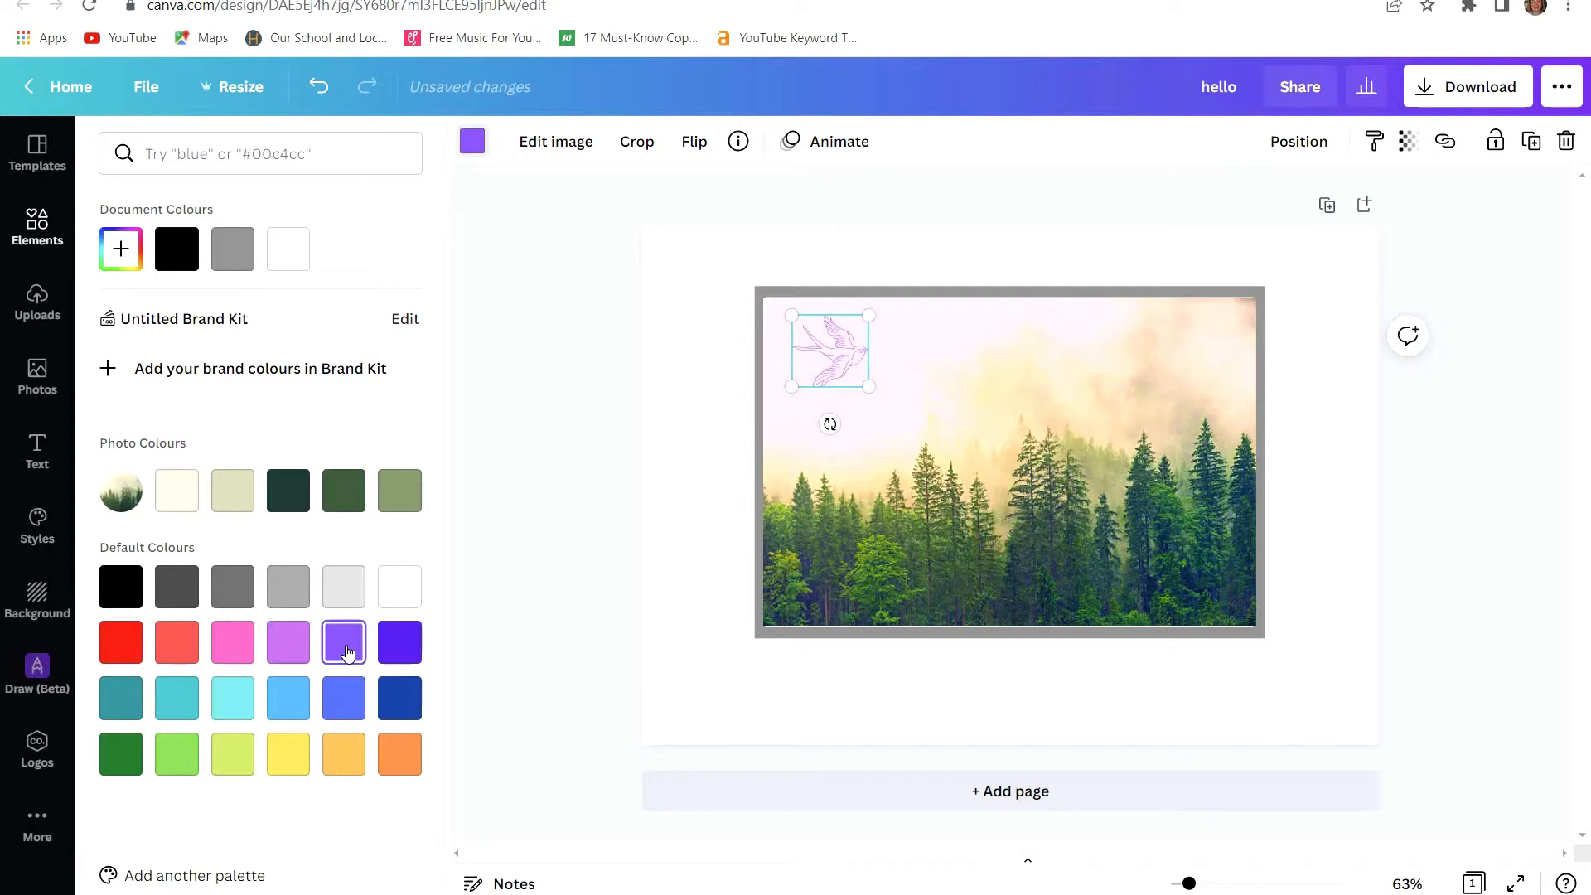
# - Try the Trippy group's Trace effect on the swallow drawing and delete the drawing from the page
pyautogui.click(567, 143)
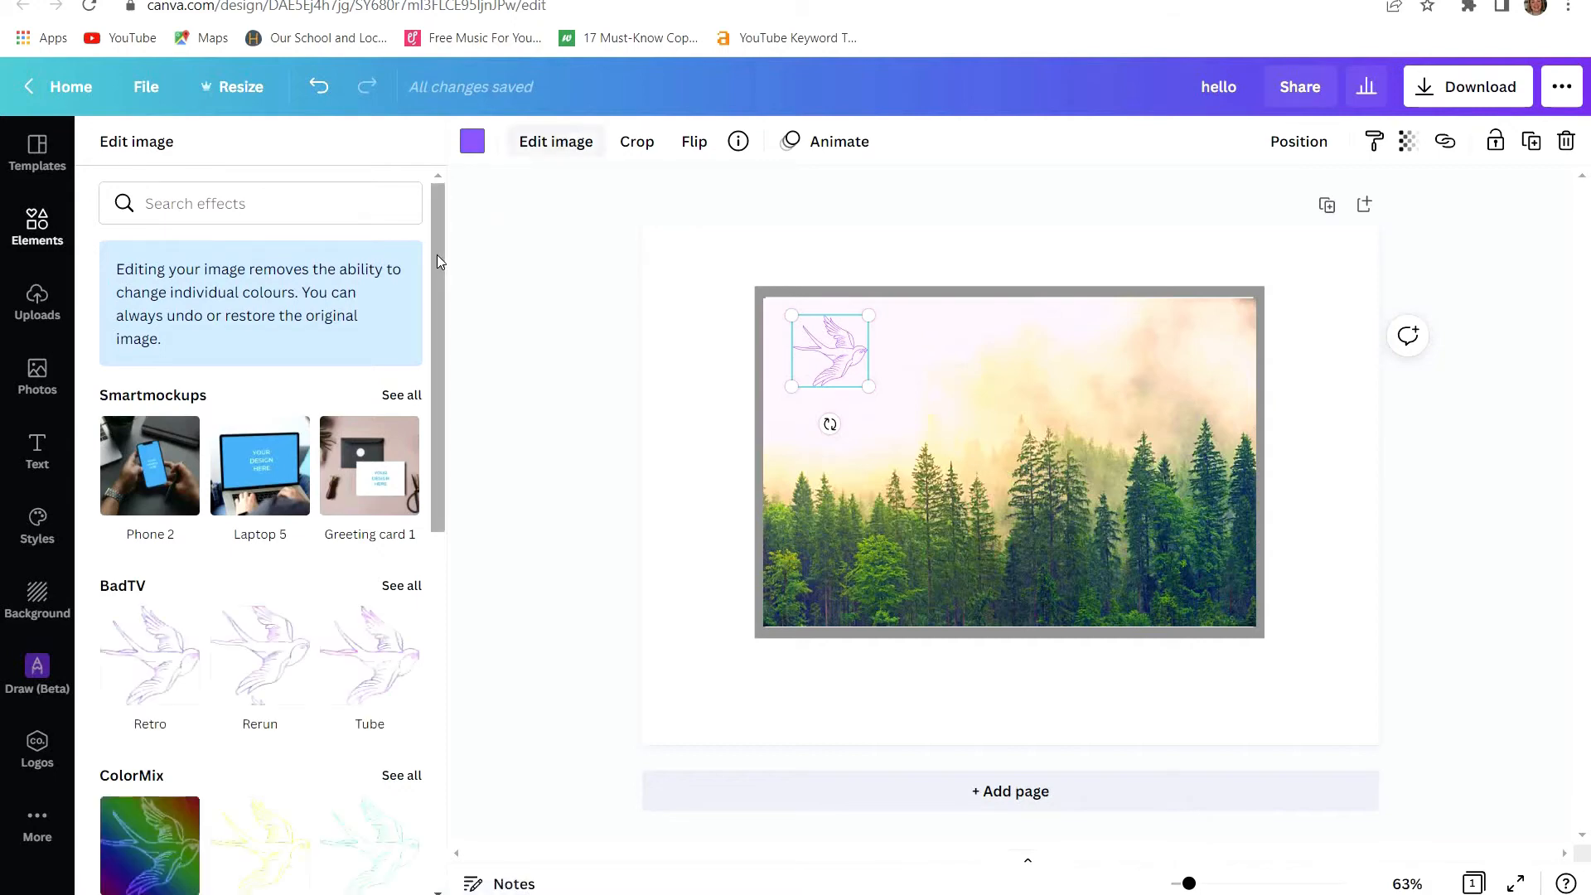
pyautogui.moveTo(436, 255); pyautogui.dragTo(444, 451)
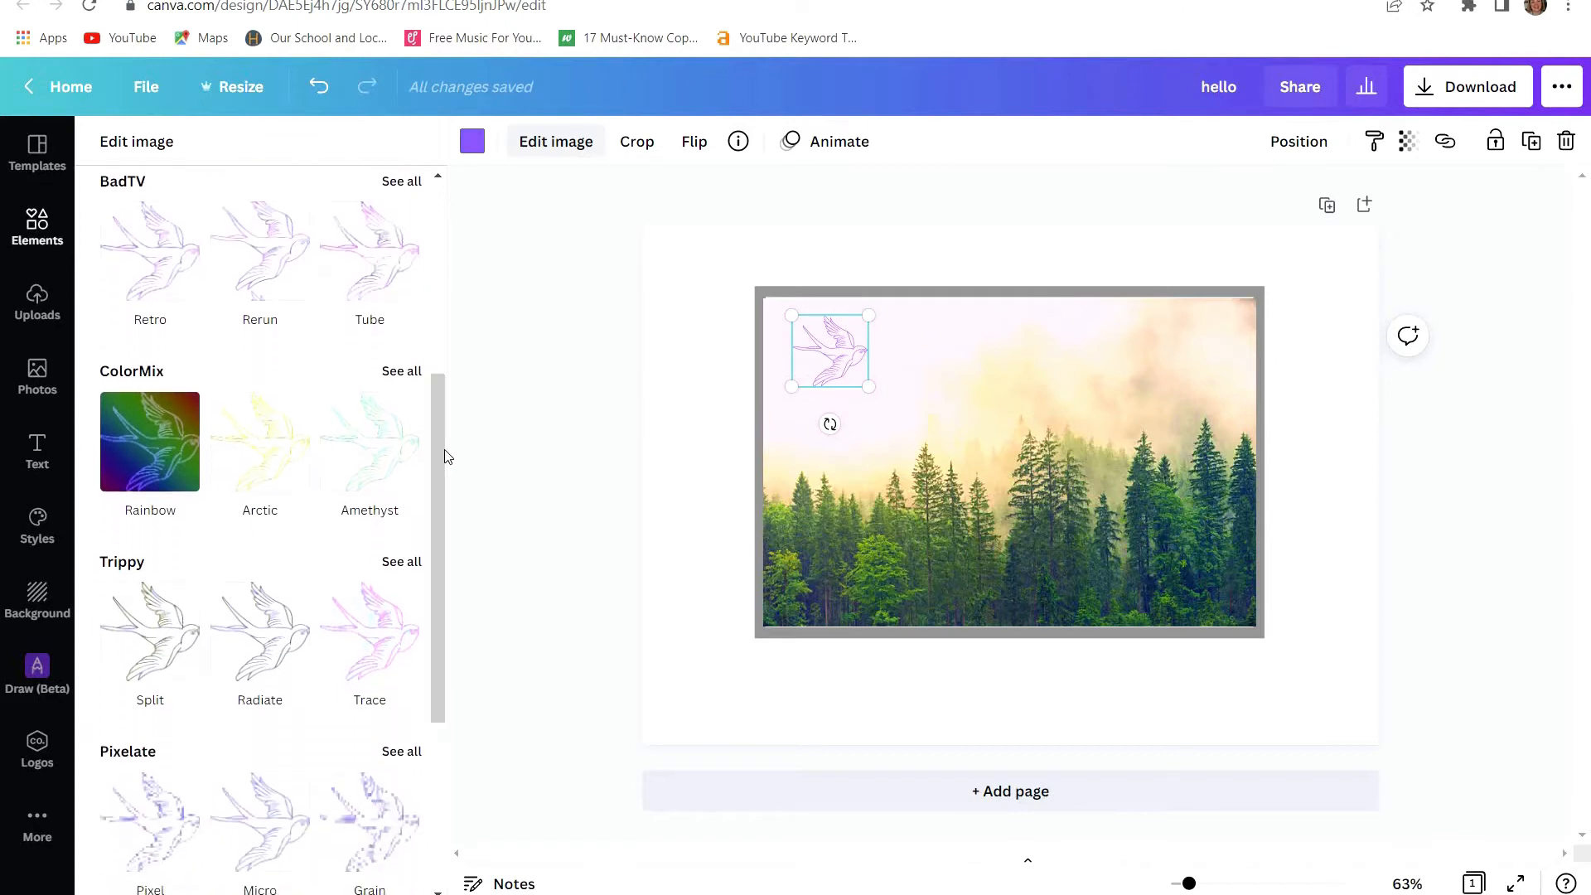
pyautogui.click(356, 649)
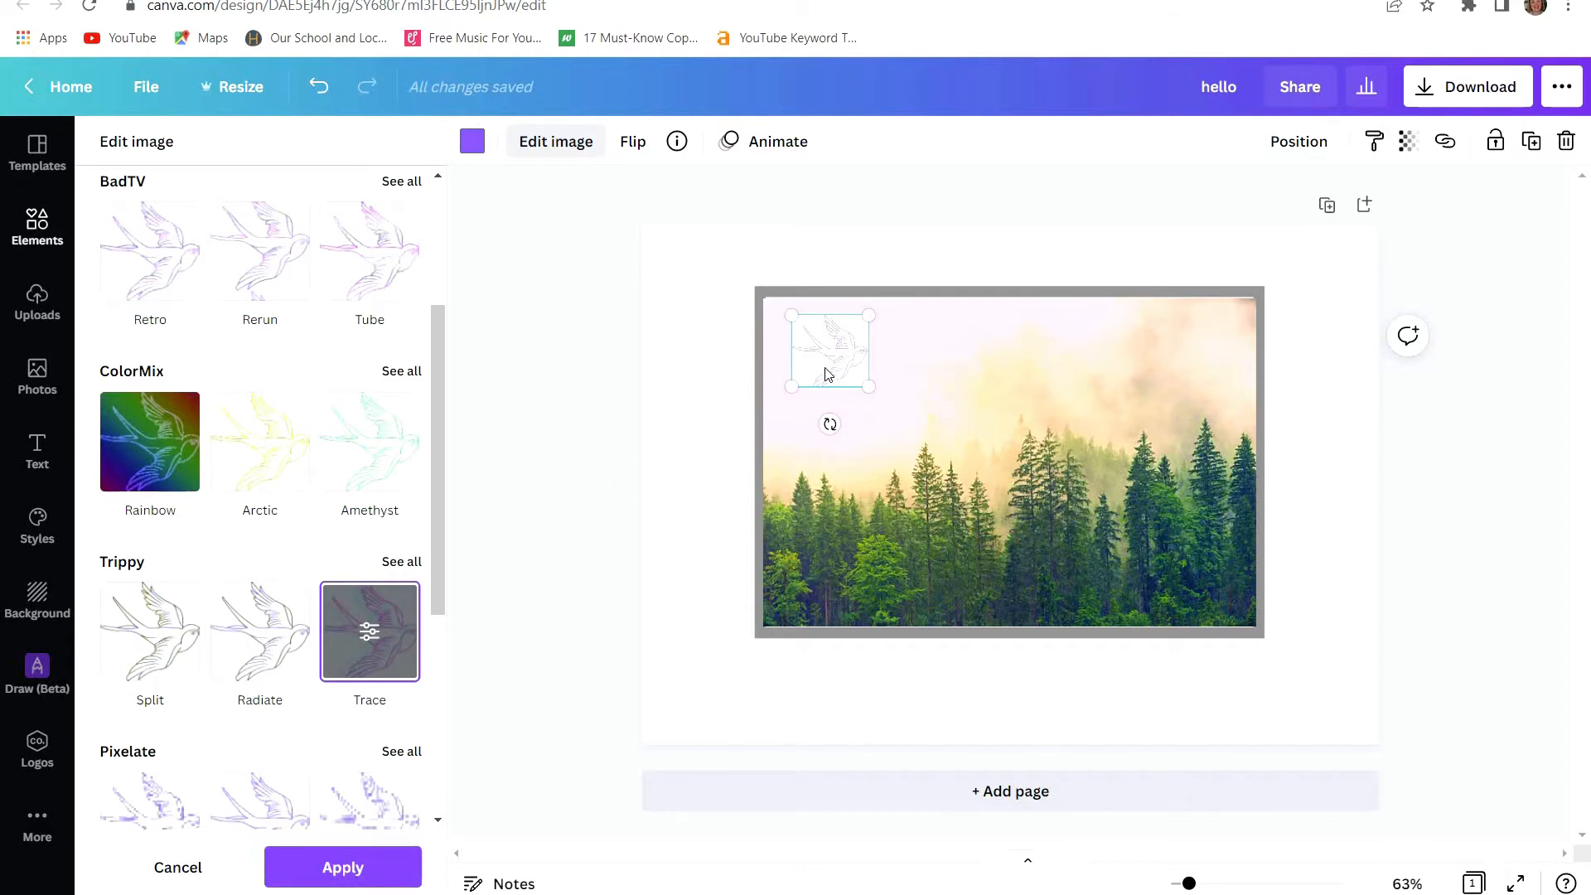
pyautogui.press('Delete')
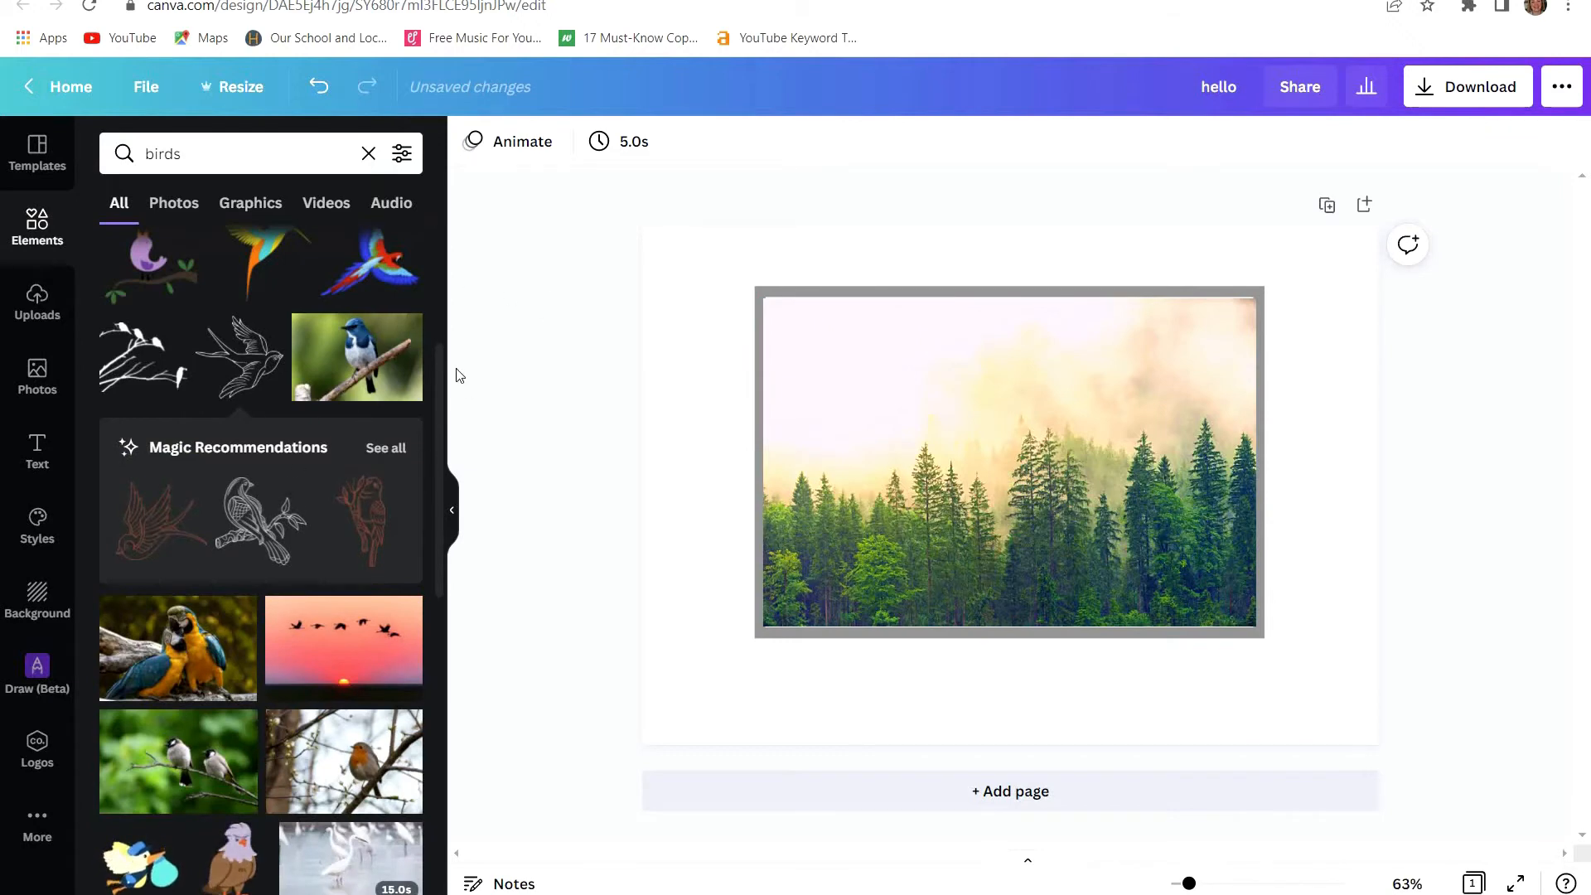
# - Browse the related element suggestions Reptiles, Mammal and Fossil, and look briefly at the uploaded images
pyautogui.moveTo(440, 396); pyautogui.dragTo(472, 270)
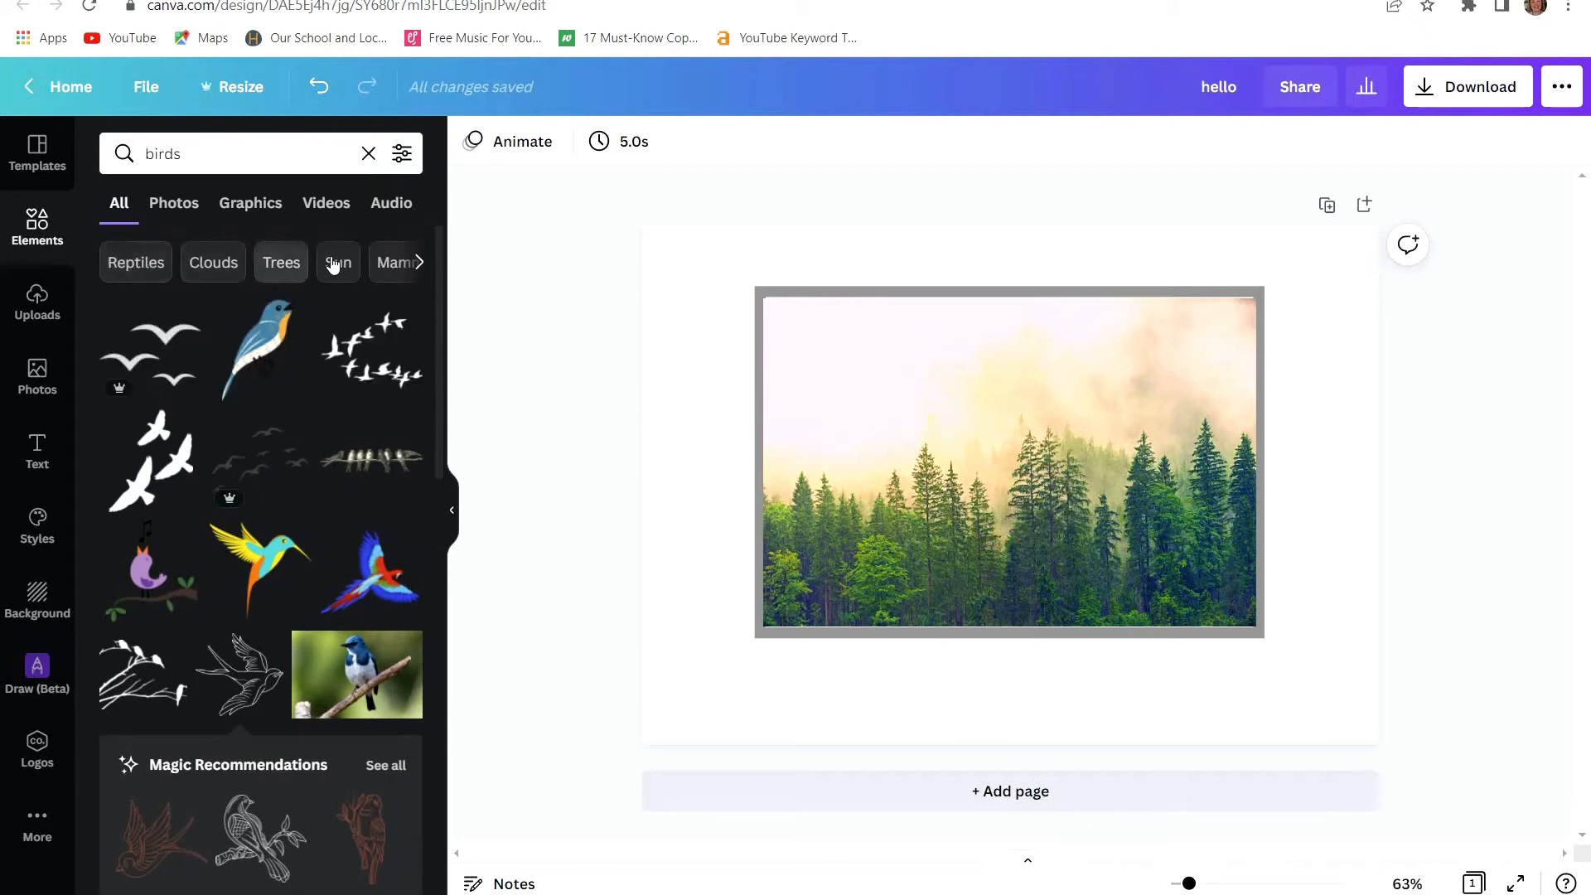
pyautogui.click(133, 263)
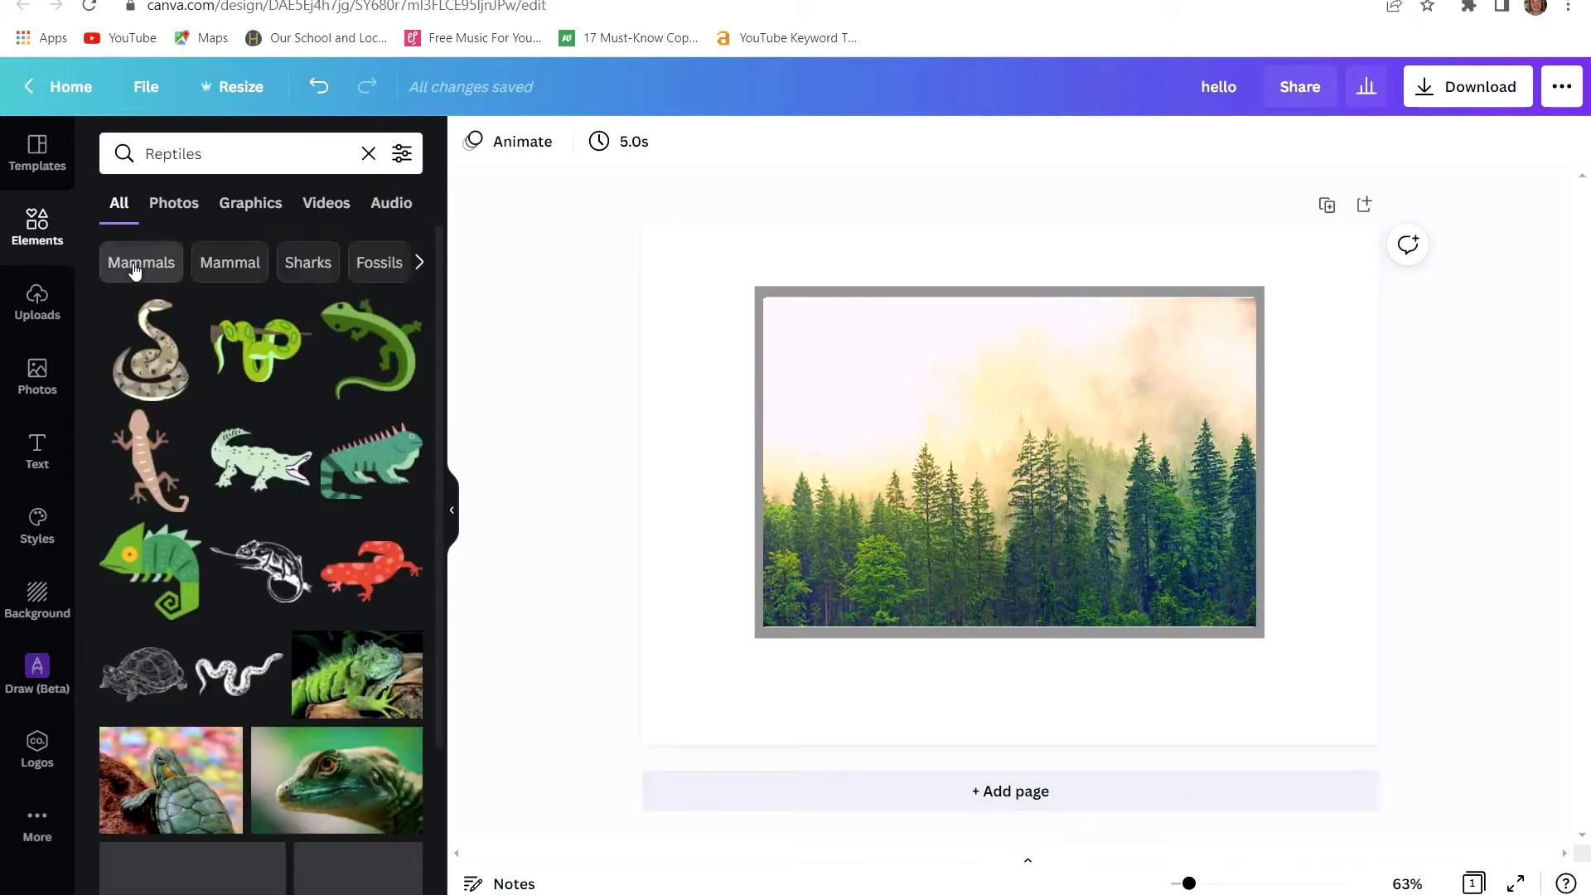
pyautogui.click(231, 263)
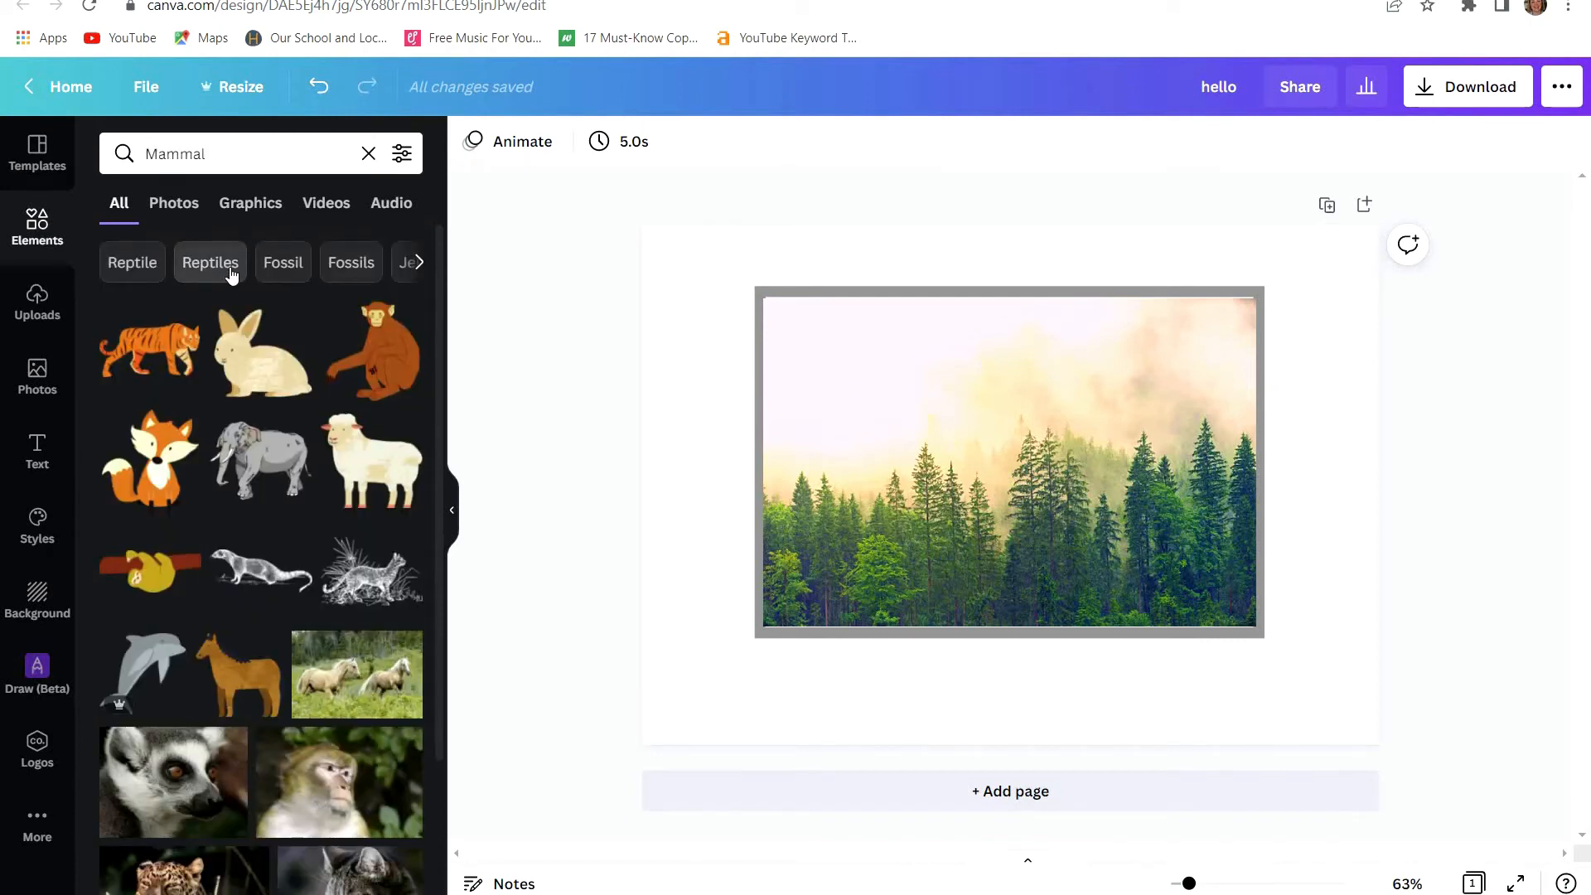
pyautogui.click(300, 272)
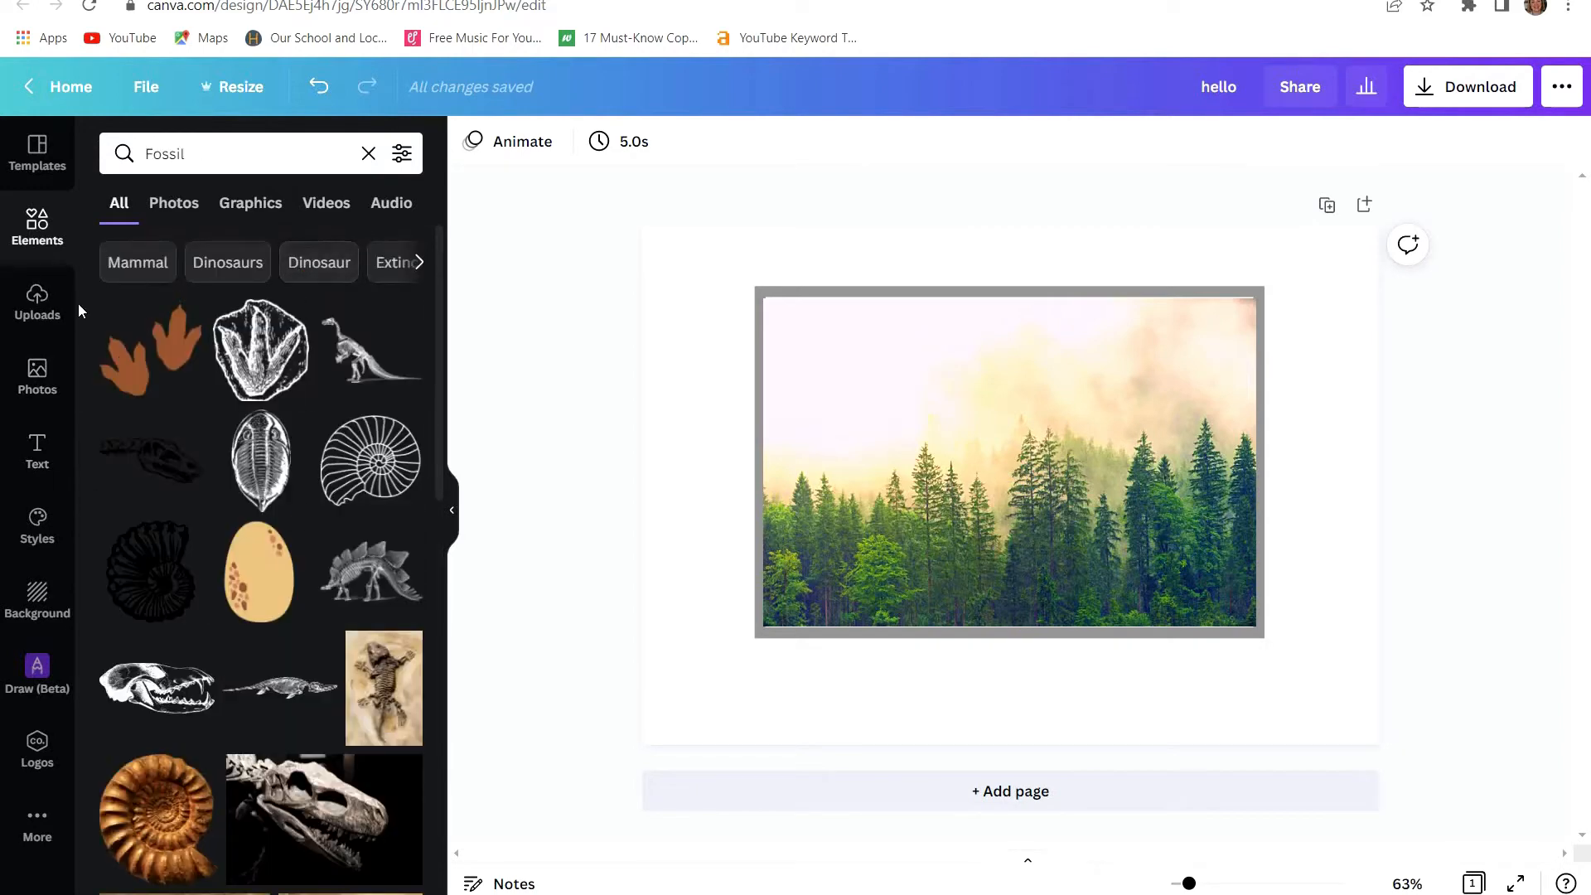
pyautogui.click(38, 305)
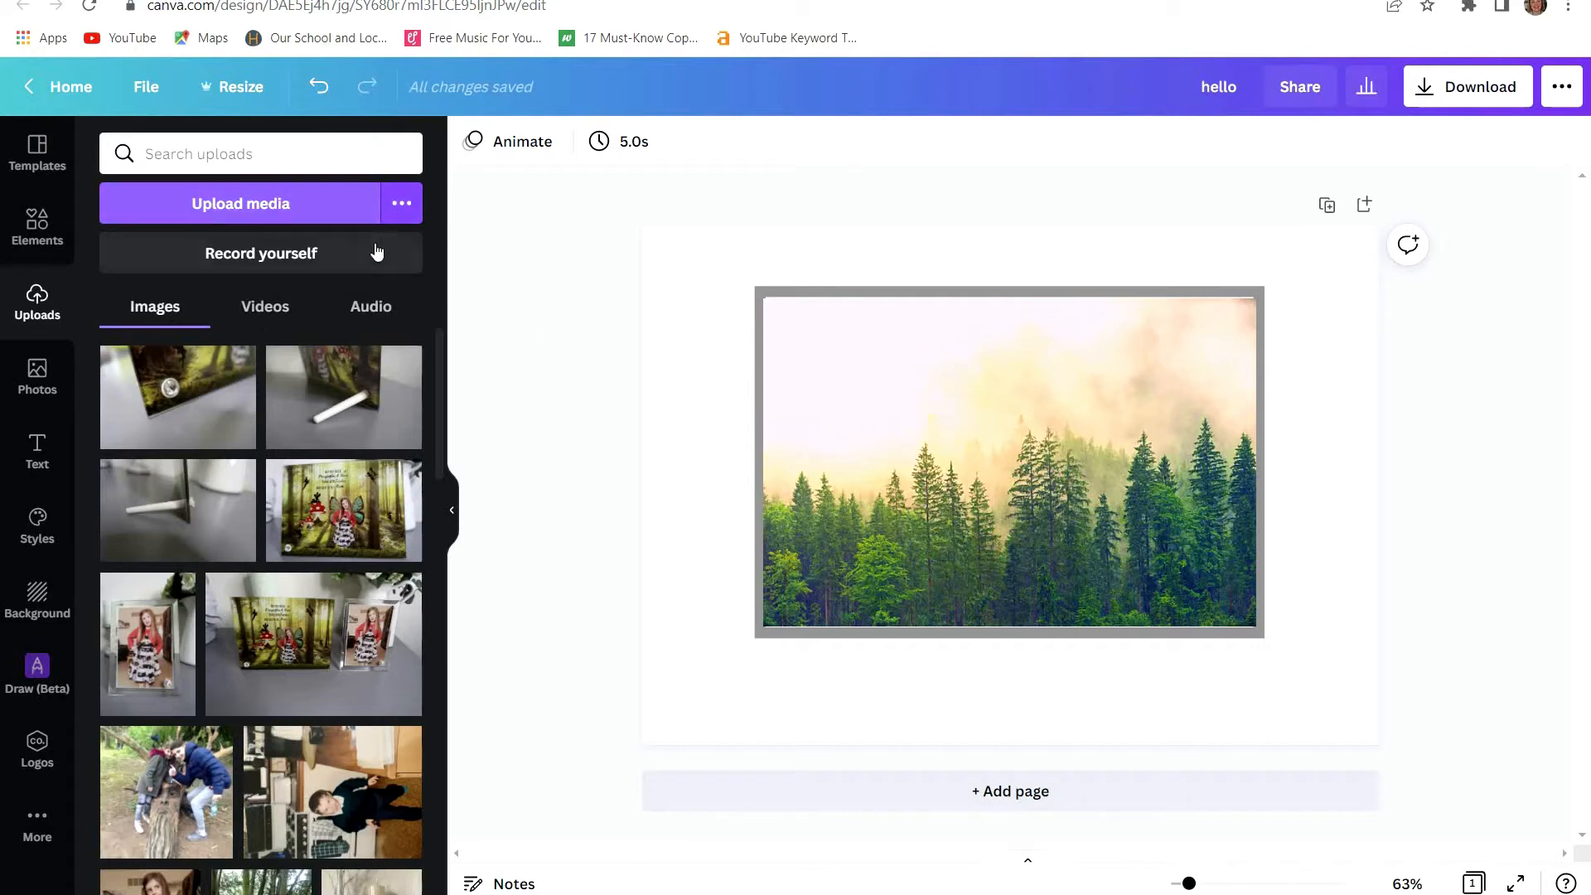
pyautogui.click(37, 224)
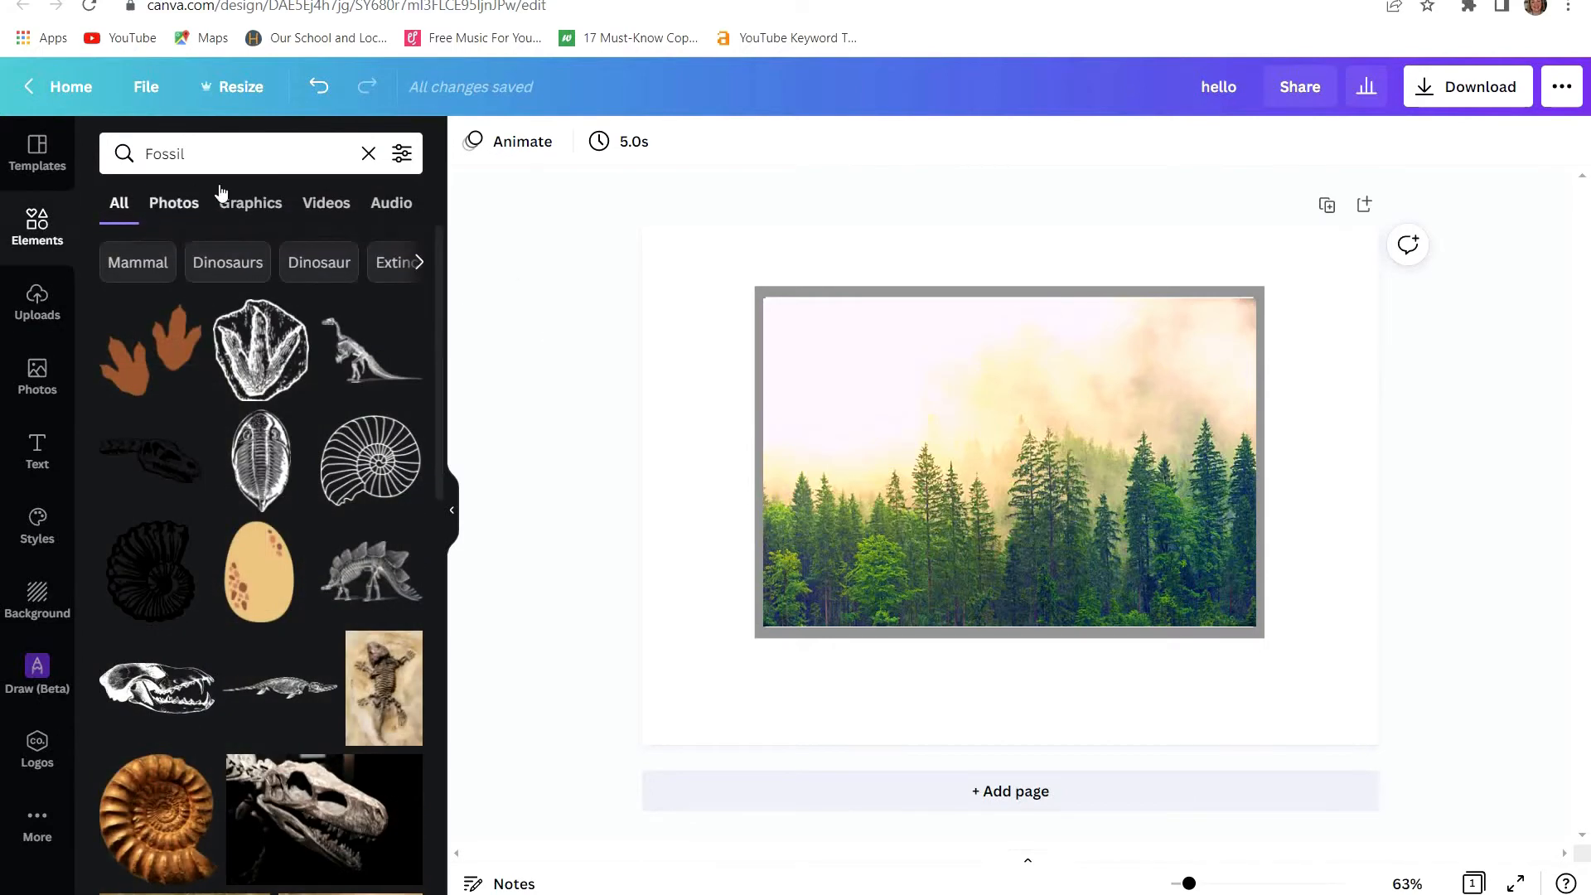
# - Clear the Fossil search, look up "fr" in the elements and open the Frames collection
pyautogui.click(369, 154)
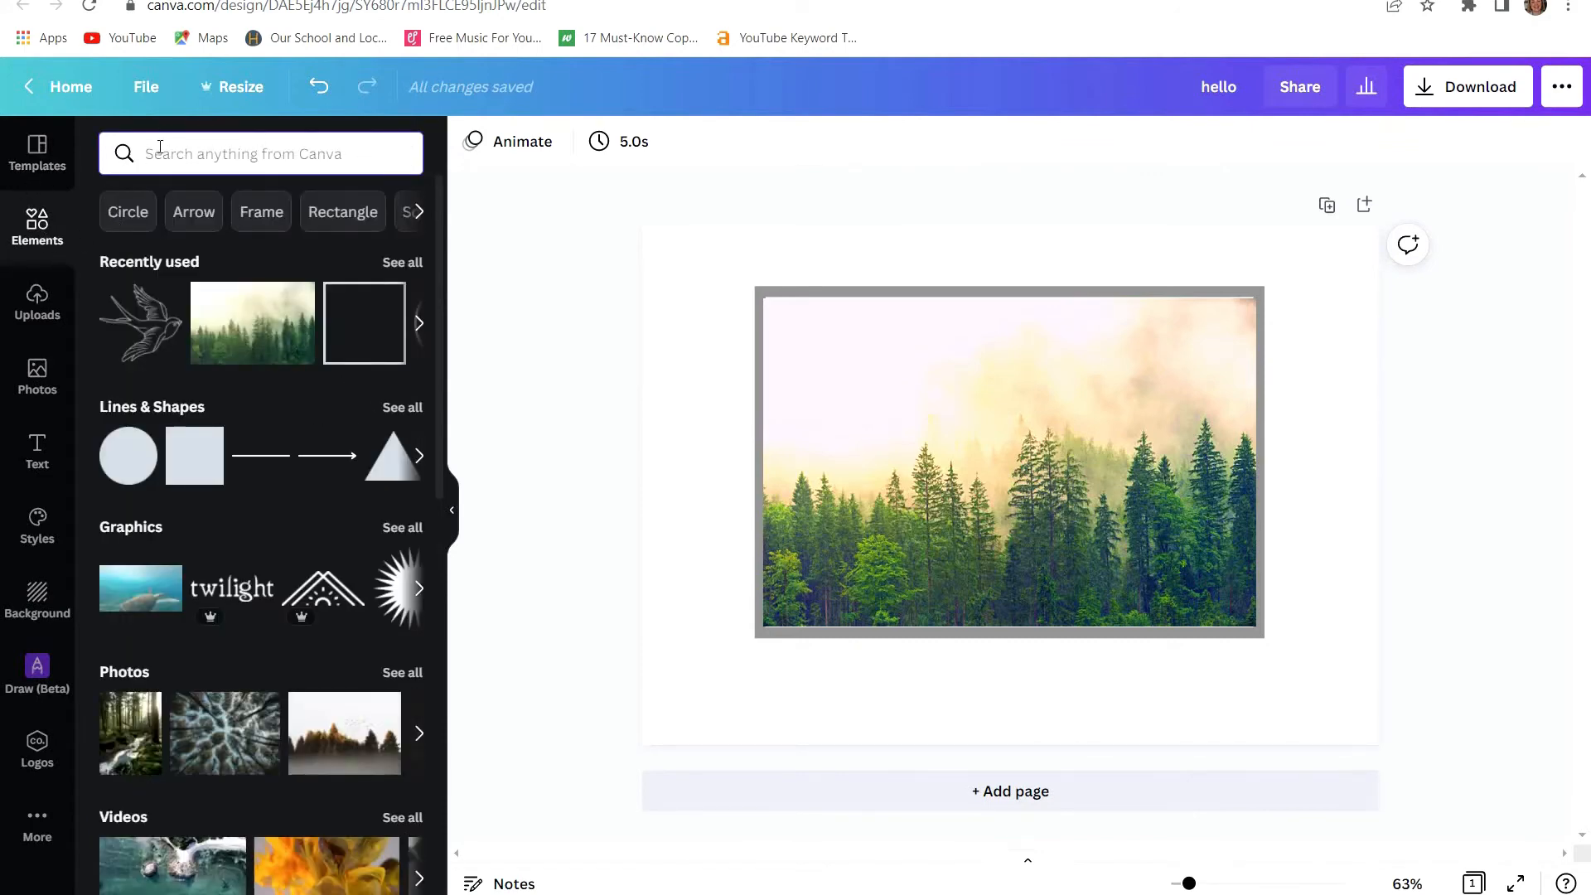
pyautogui.write('fr')
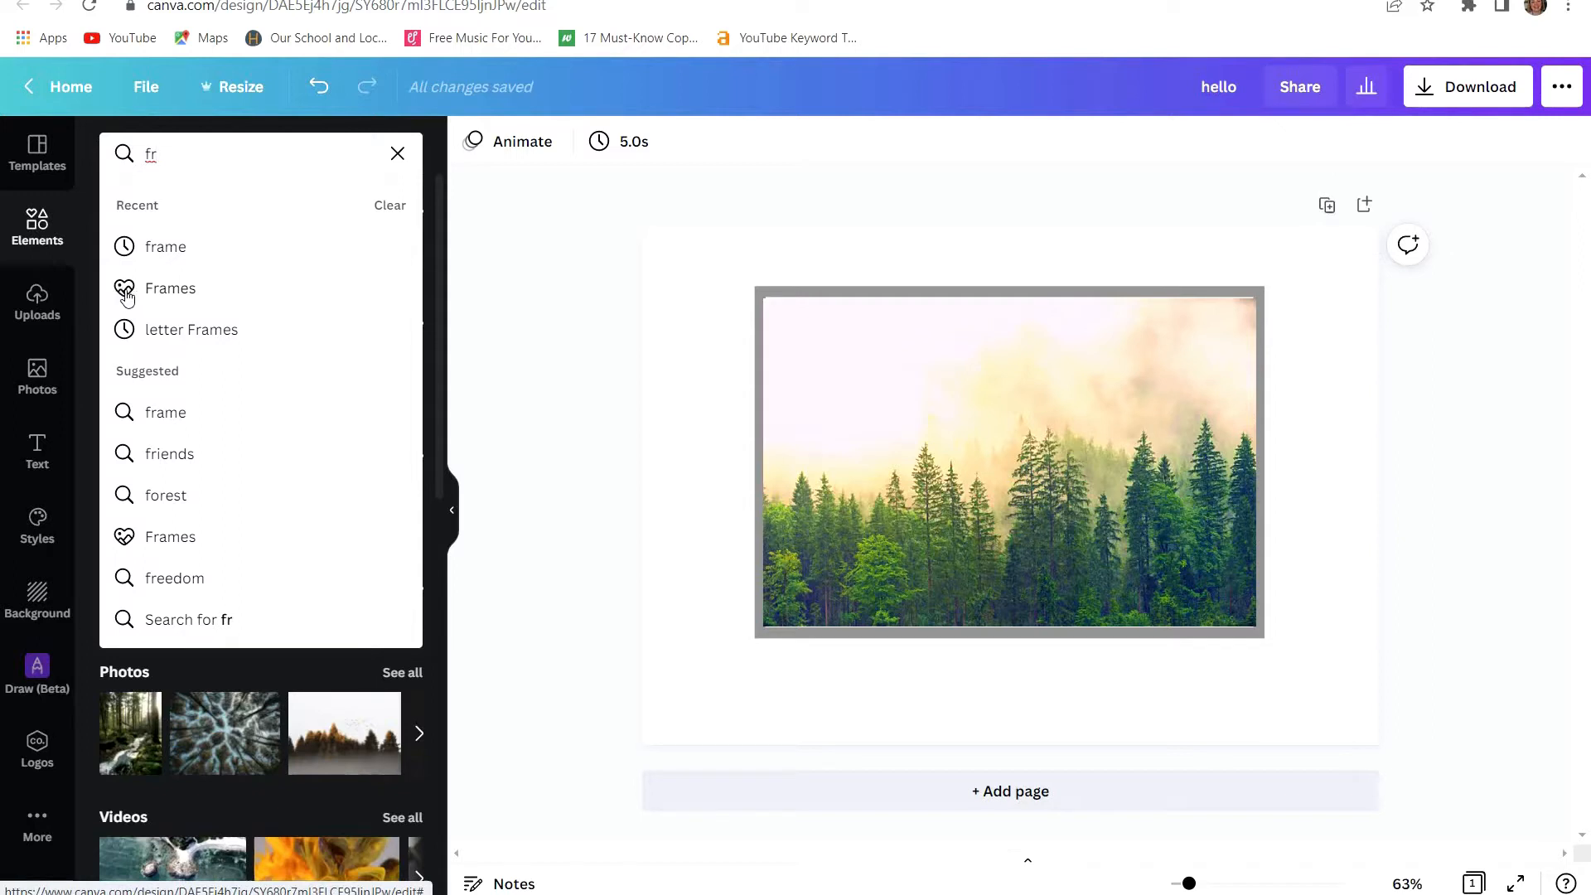
pyautogui.click(176, 296)
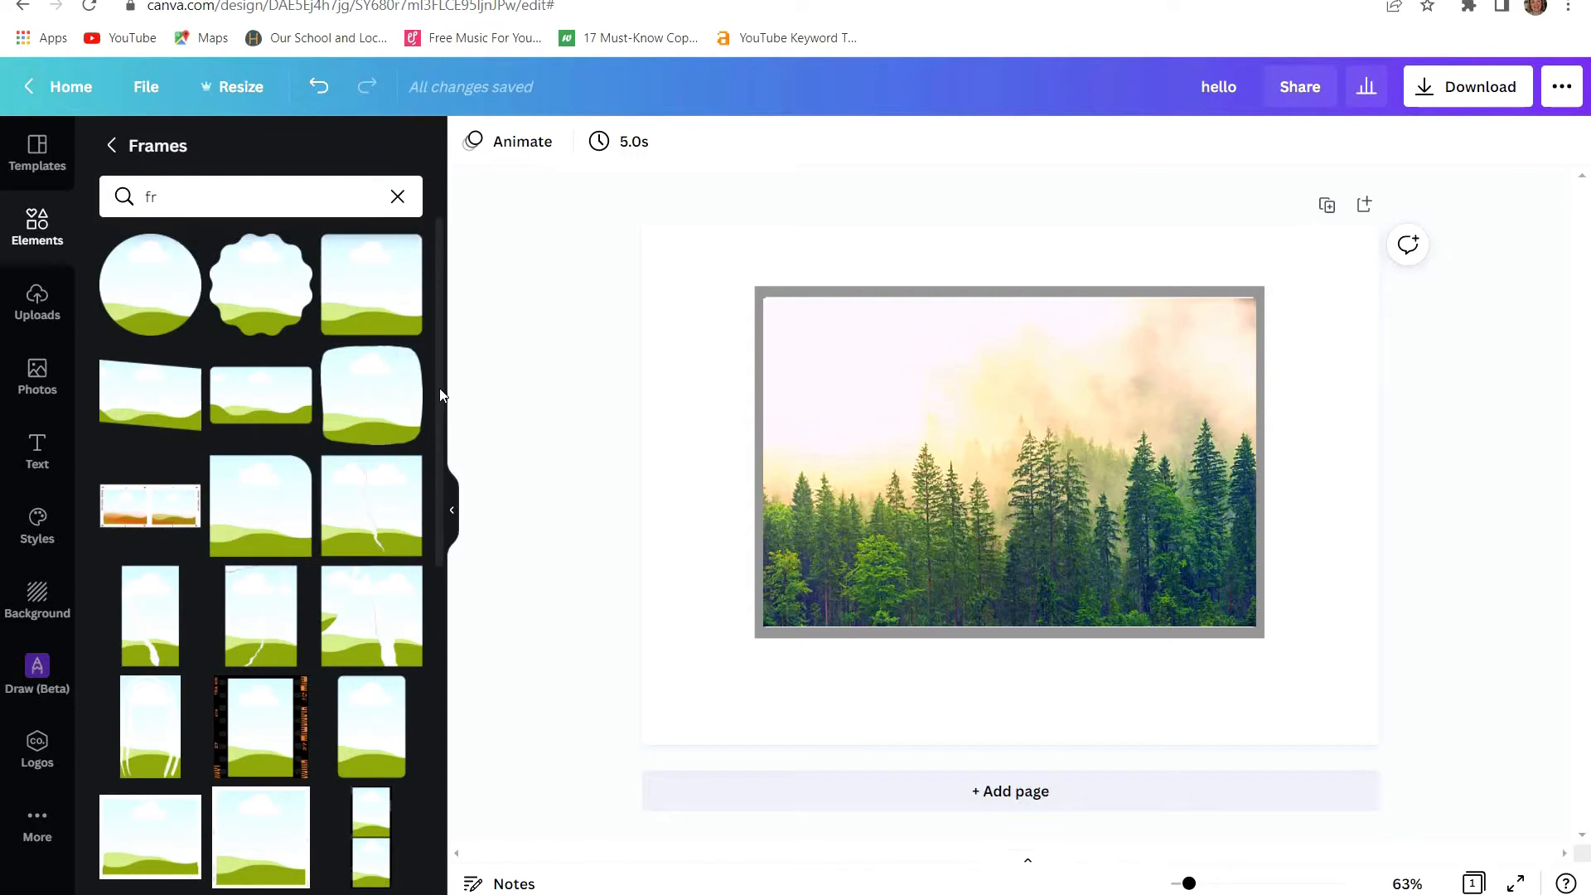
# - Add the letter A frame to the page, shrink it and place it over the forest photo's upper-left area
pyautogui.moveTo(441, 402); pyautogui.dragTo(436, 794)
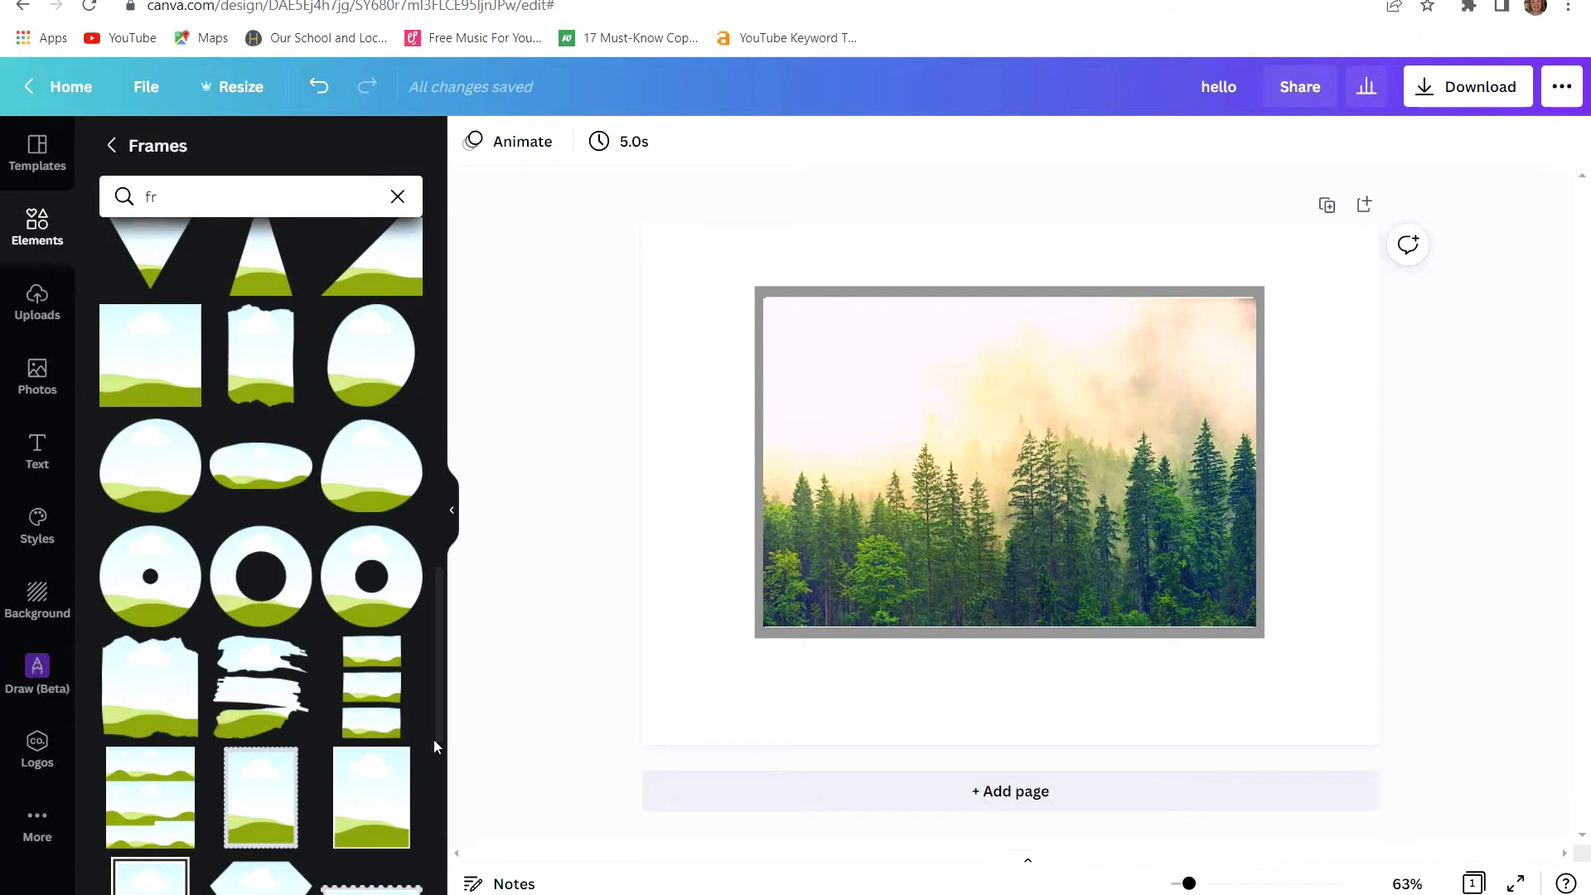
pyautogui.moveTo(440, 729); pyautogui.dragTo(457, 878)
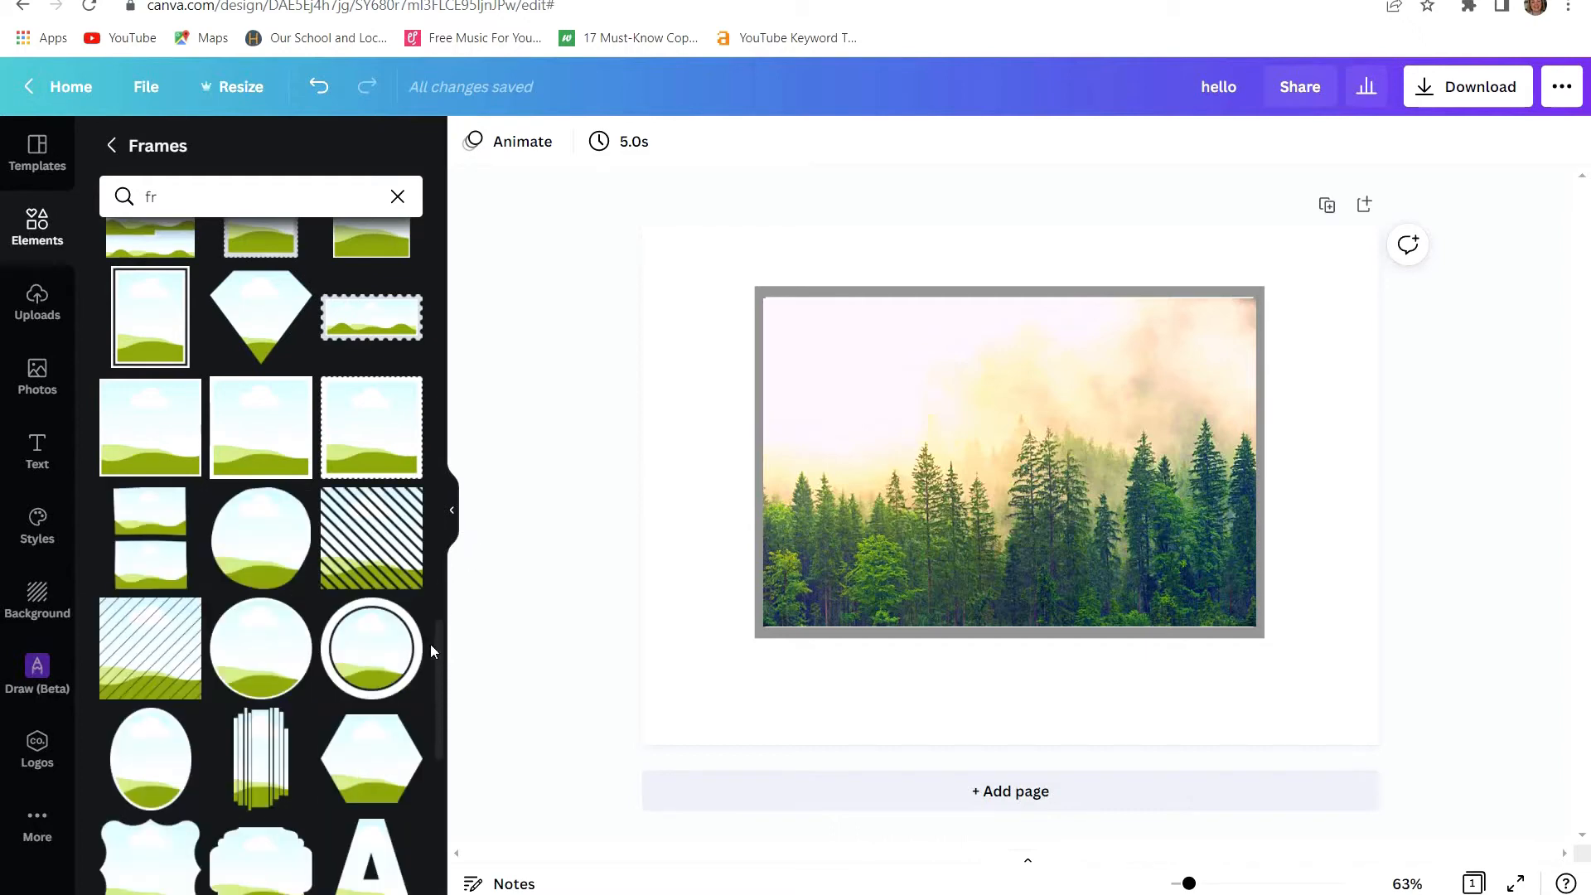
pyautogui.moveTo(439, 648); pyautogui.dragTo(437, 738)
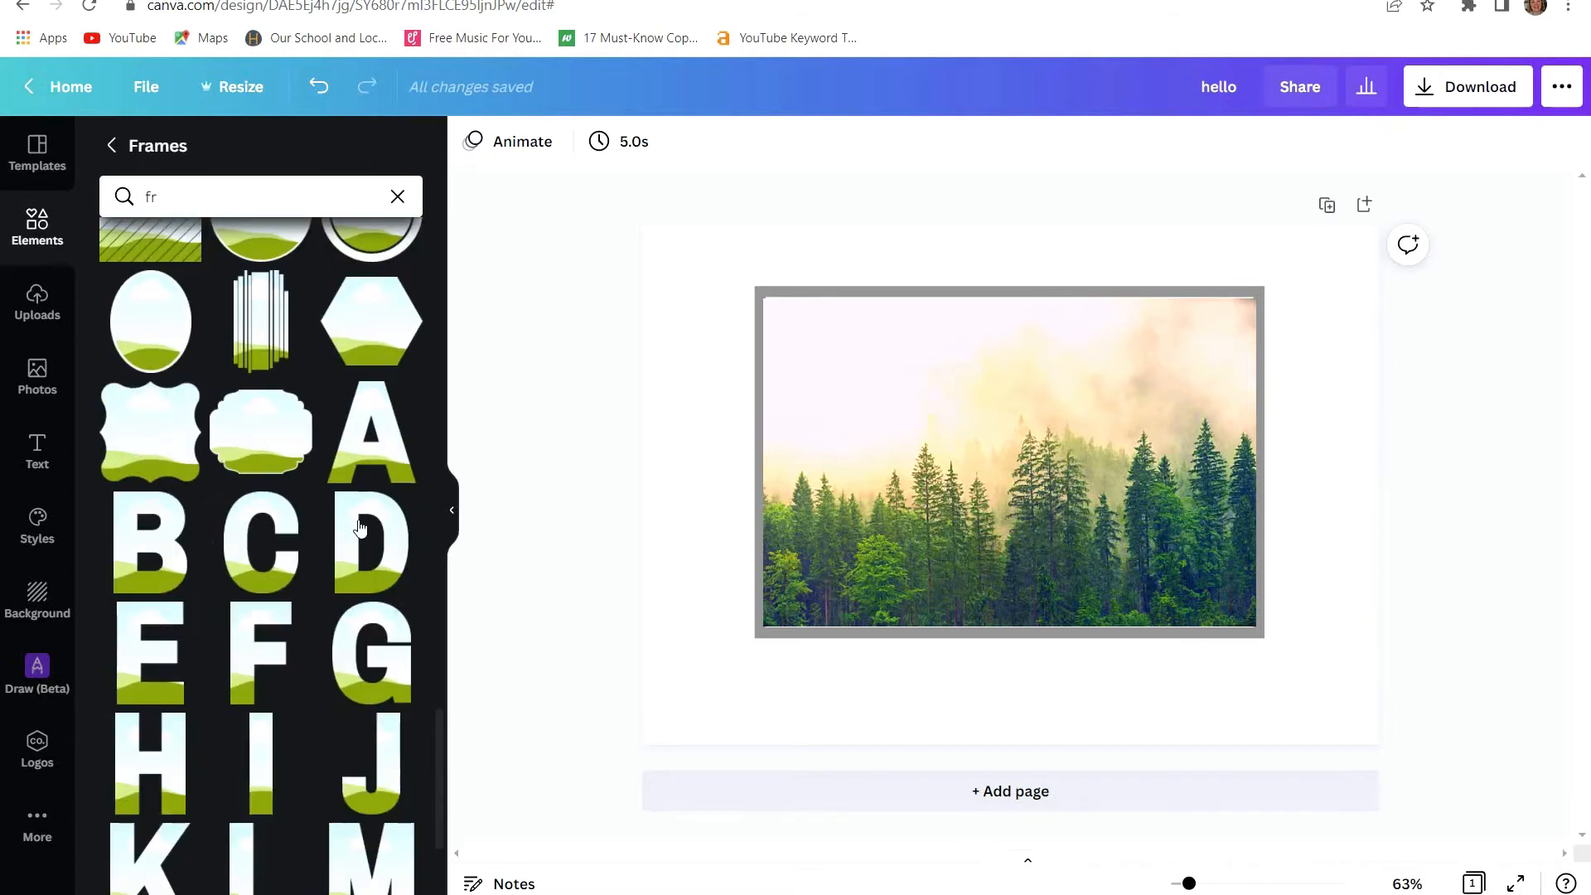
pyautogui.click(352, 430)
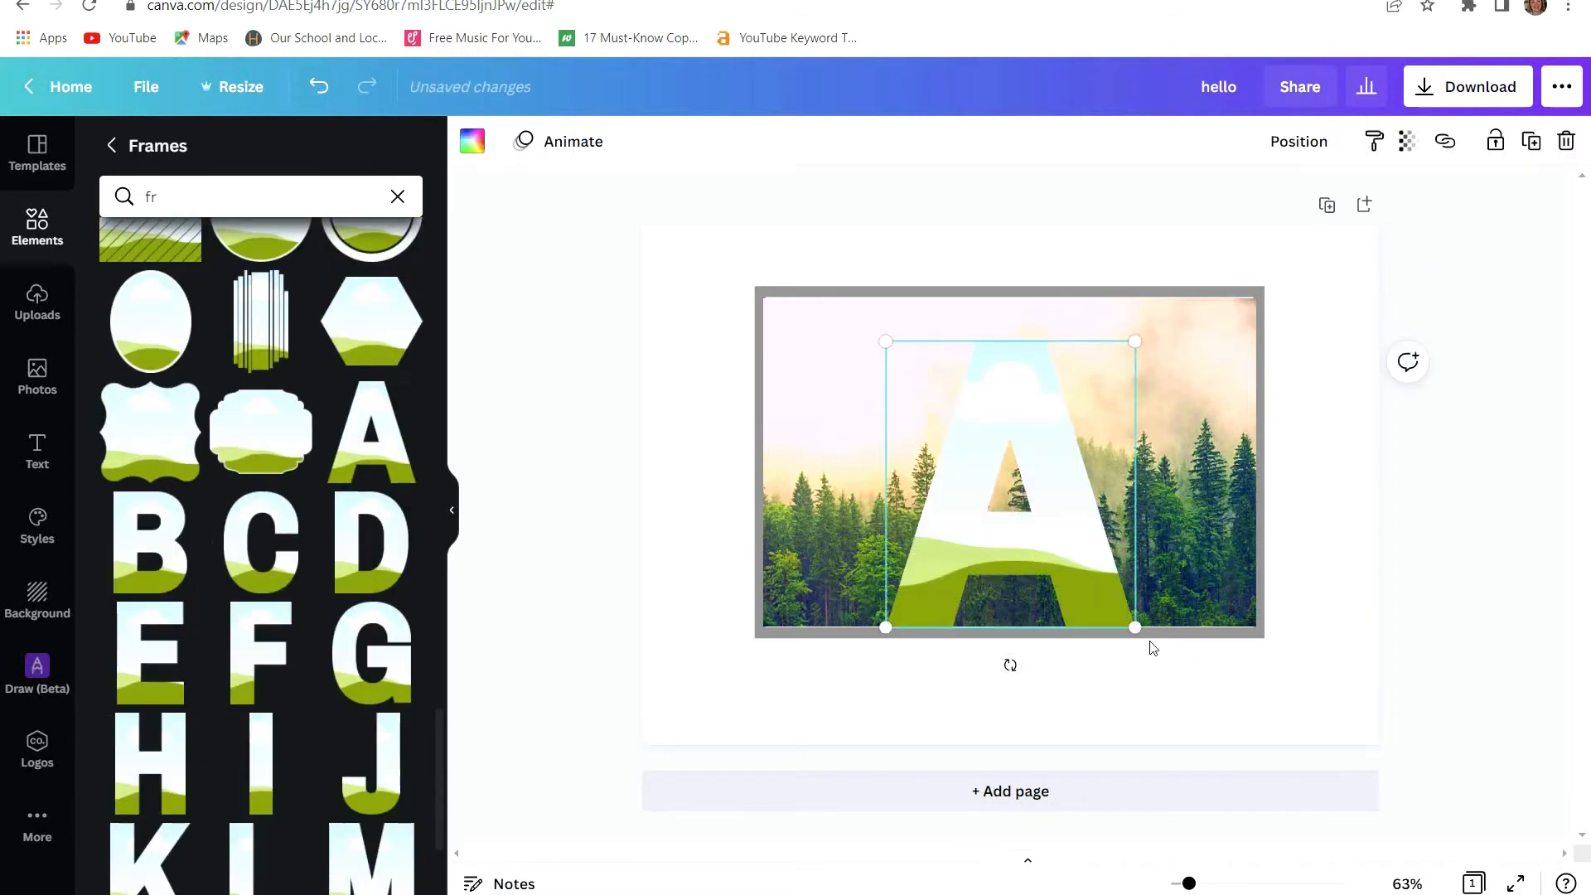
pyautogui.moveTo(1145, 623); pyautogui.dragTo(1069, 551)
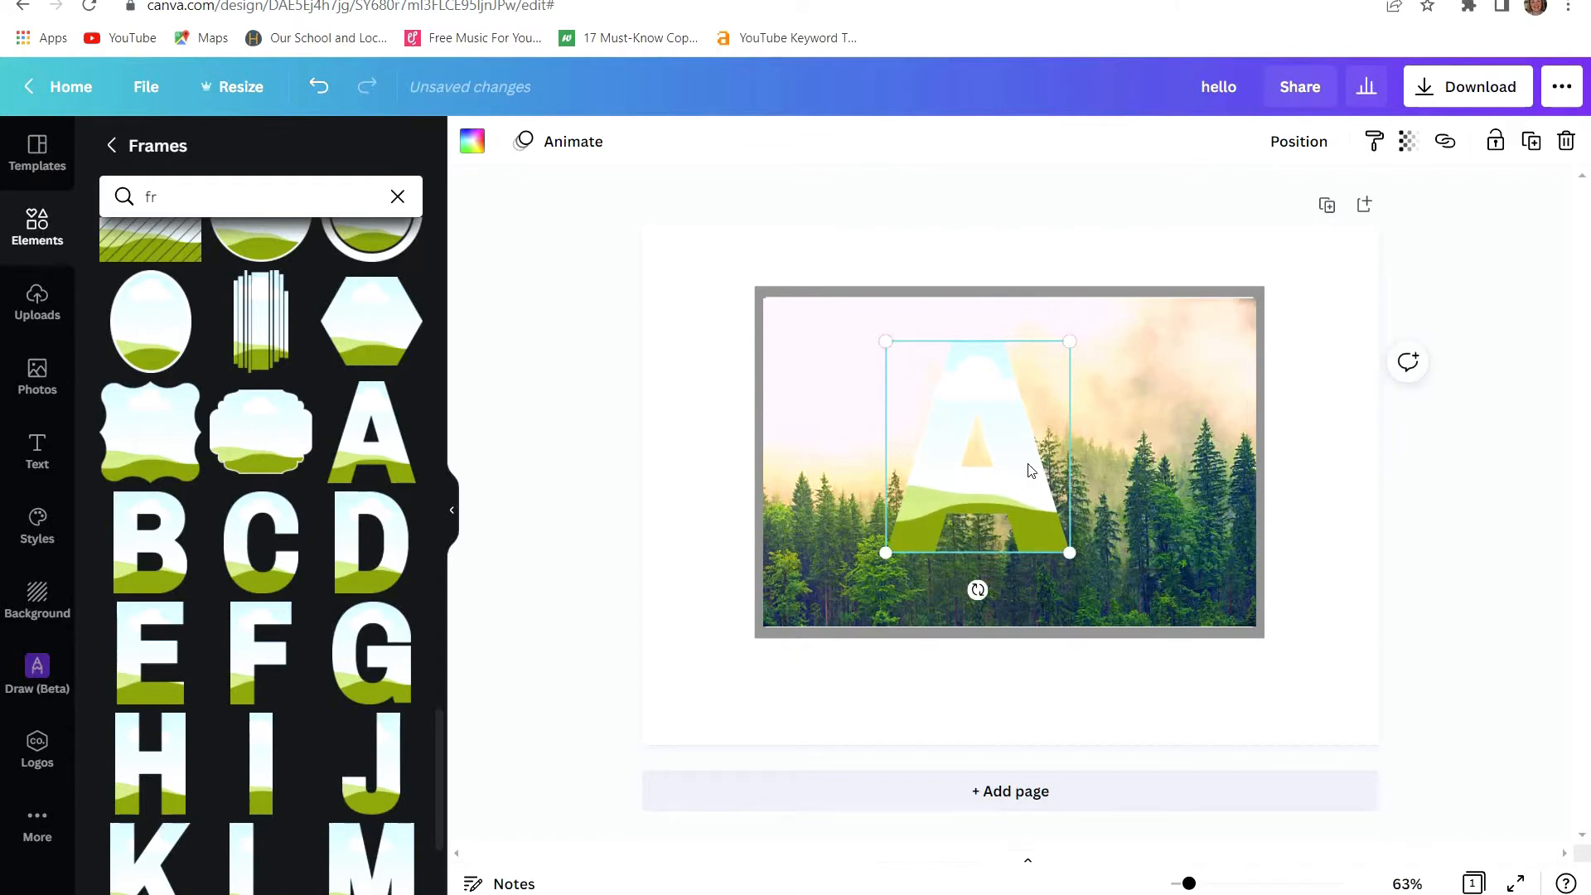
pyautogui.moveTo(1030, 462); pyautogui.dragTo(931, 434)
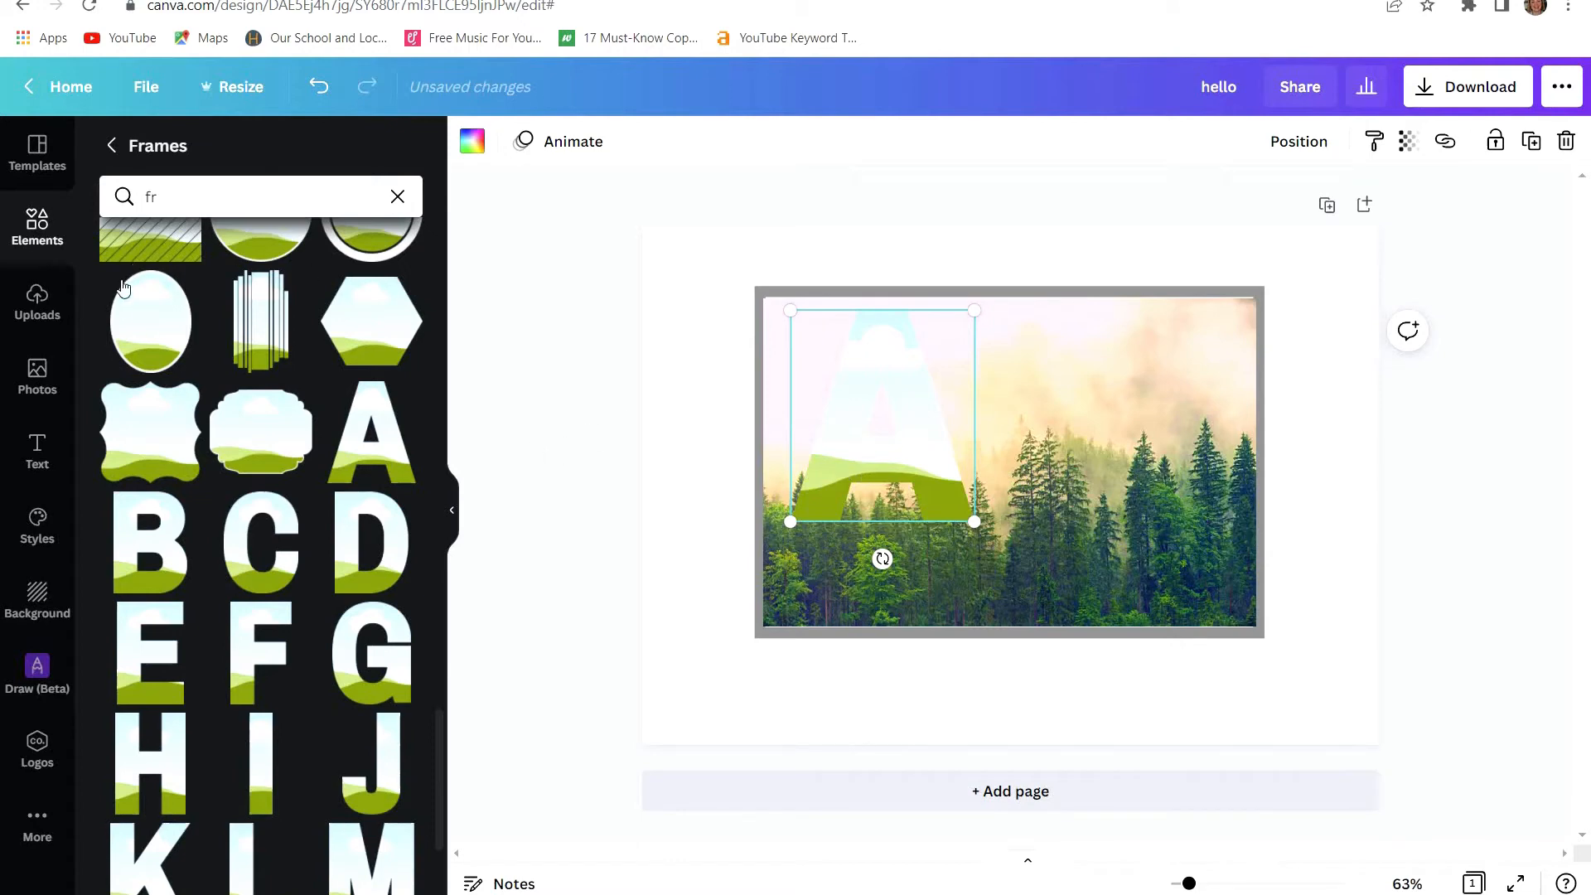
# - Fill the letter A frame with the uploaded photo of the child in the purple coat and woolly hat
pyautogui.click(25, 300)
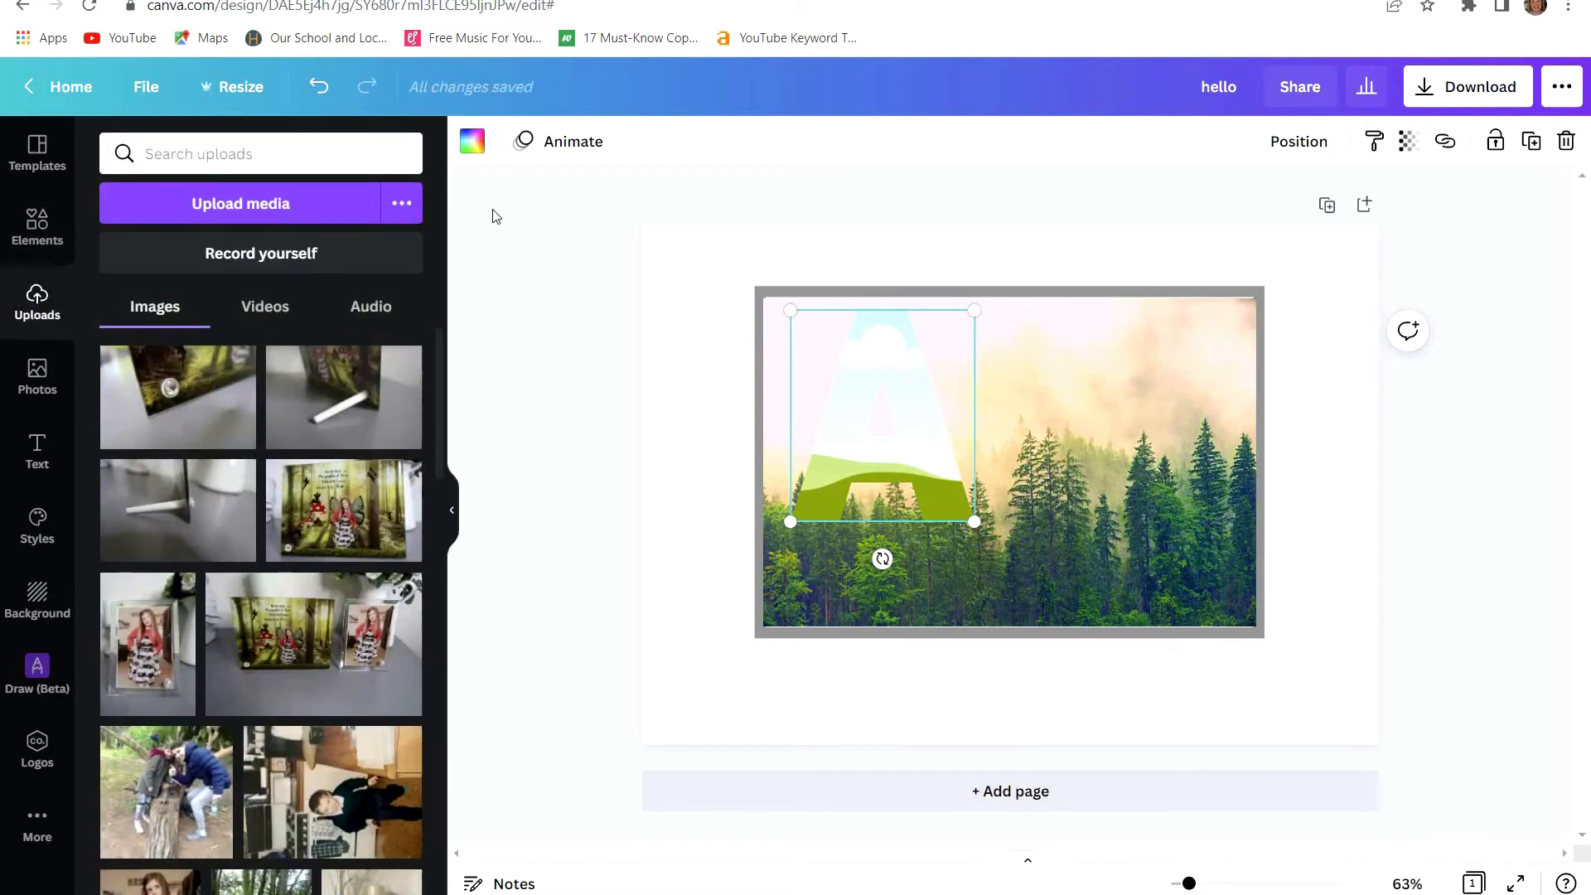
pyautogui.moveTo(441, 343); pyautogui.dragTo(446, 480)
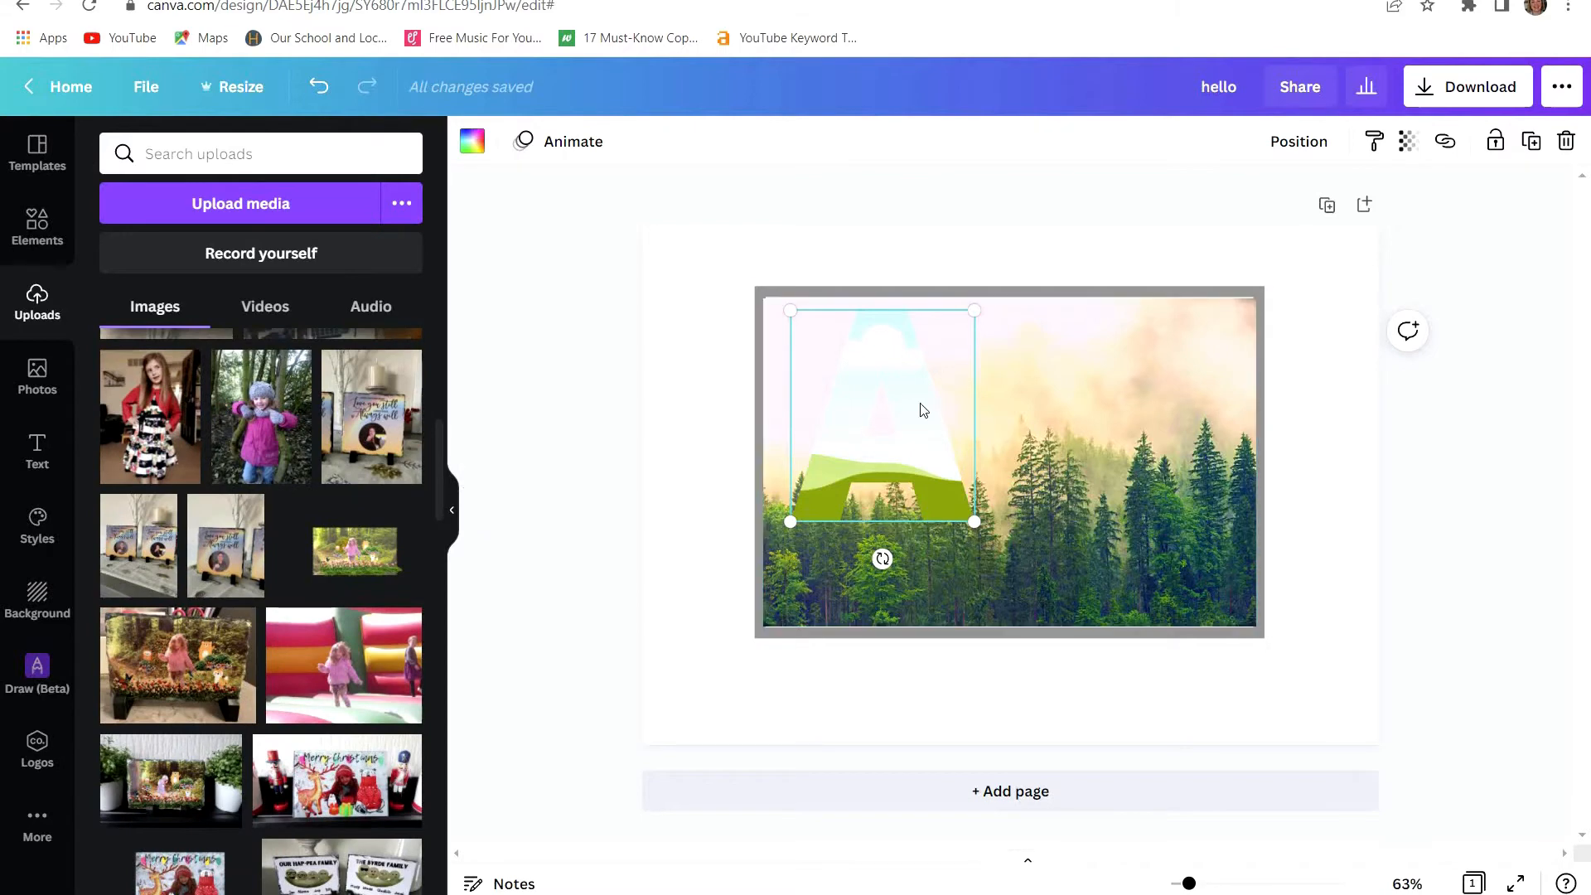
pyautogui.click(248, 445)
pyautogui.moveTo(1032, 482); pyautogui.dragTo(646, 402)
pyautogui.doubleClick(934, 453)
pyautogui.click(646, 401)
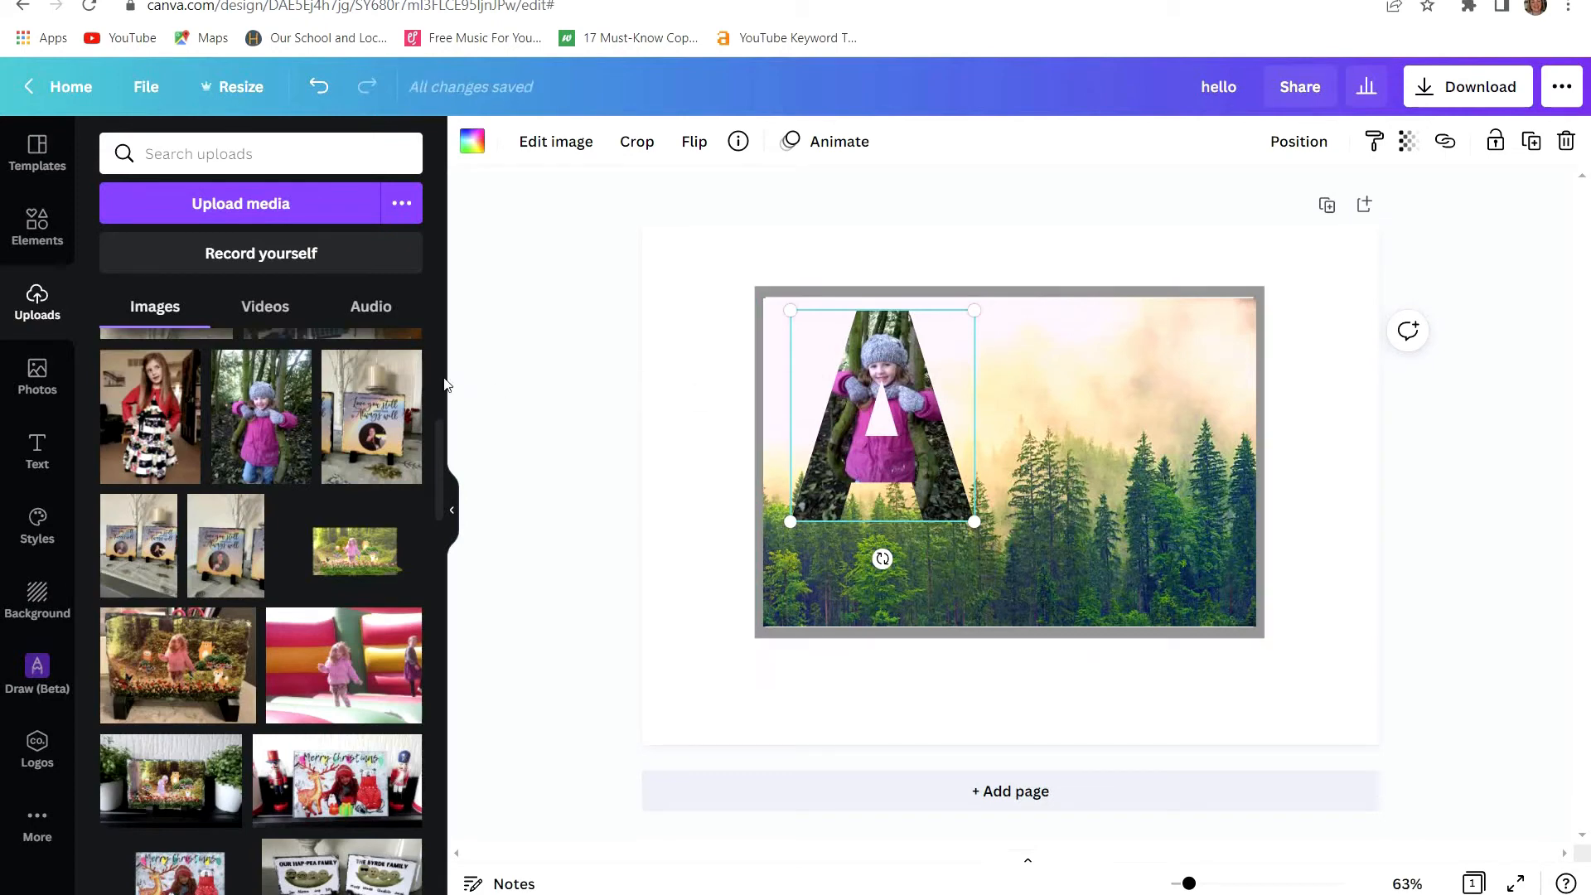
# - Add the oval frame to the page, shrink it and place it beside the letter A over the forest photo
pyautogui.click(29, 234)
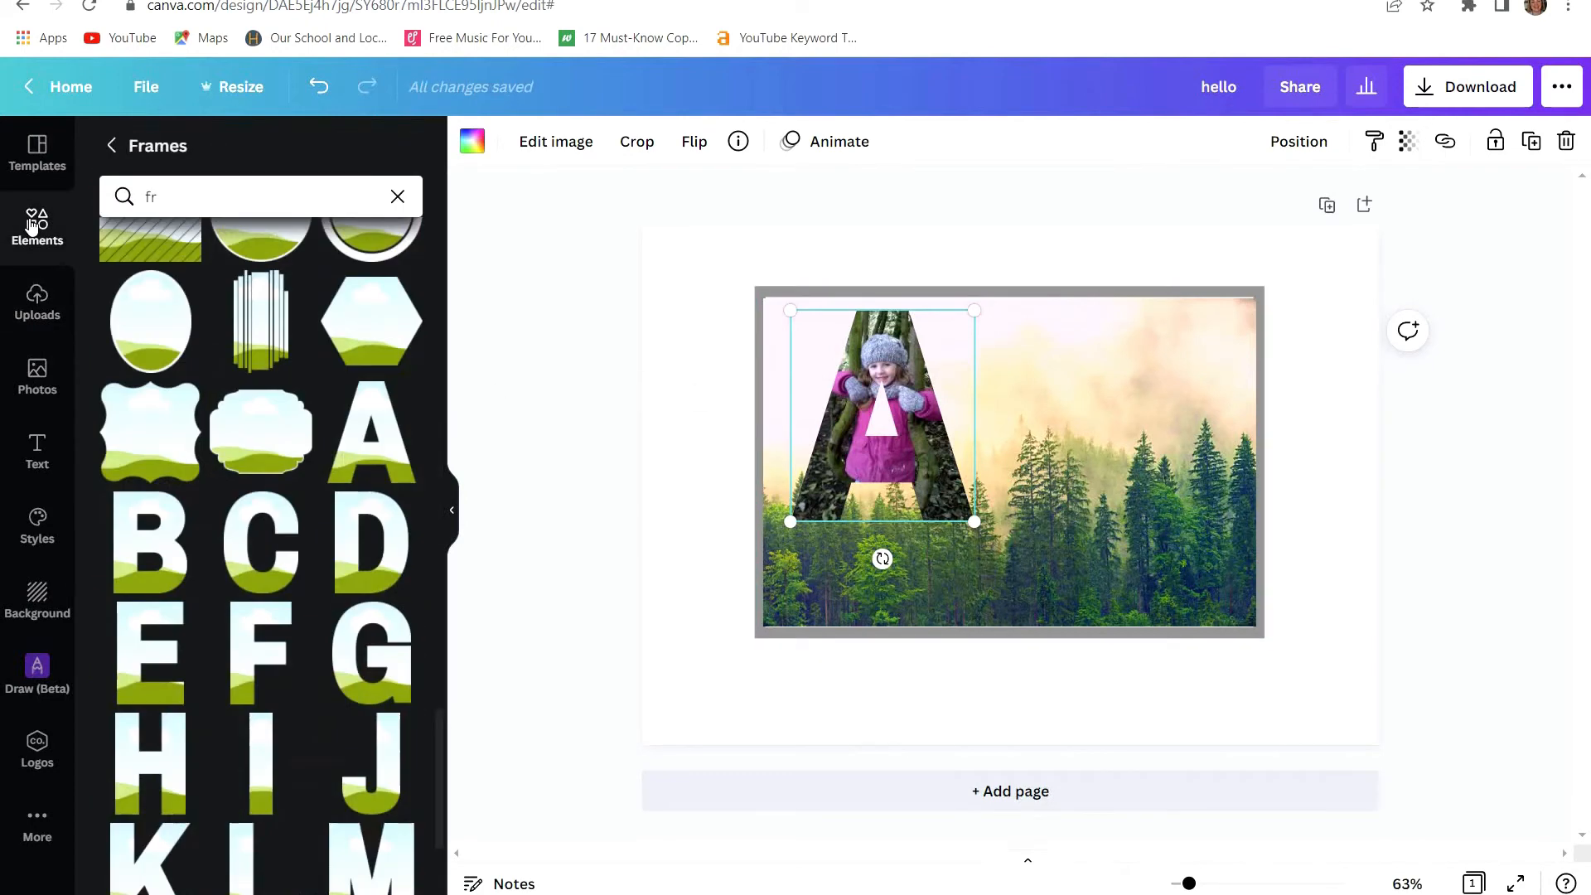
pyautogui.click(190, 331)
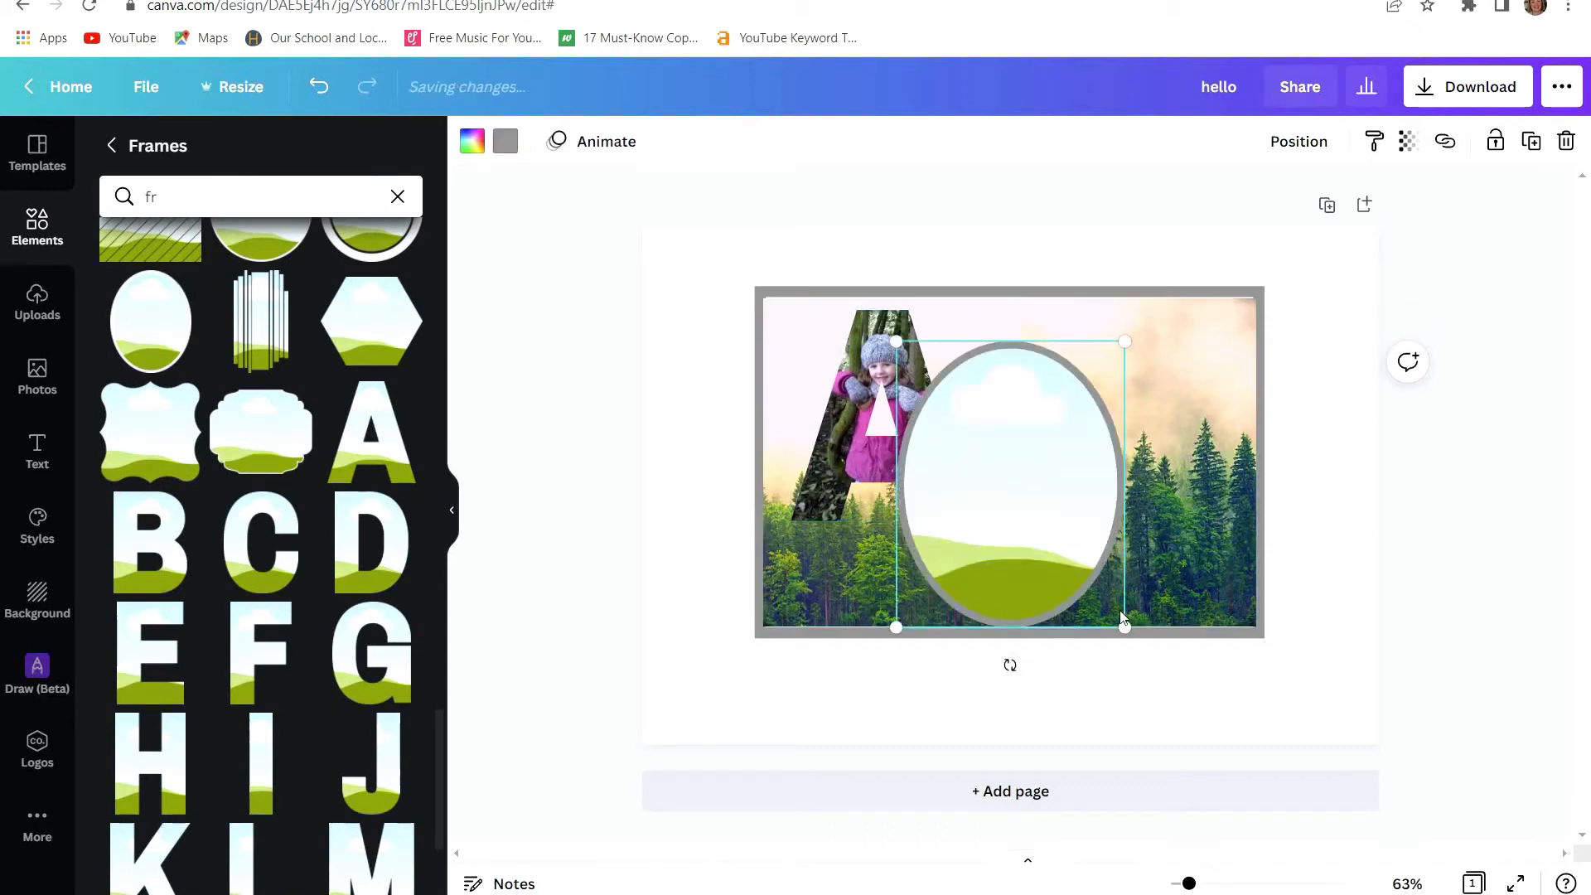
pyautogui.moveTo(1123, 625); pyautogui.dragTo(1067, 554)
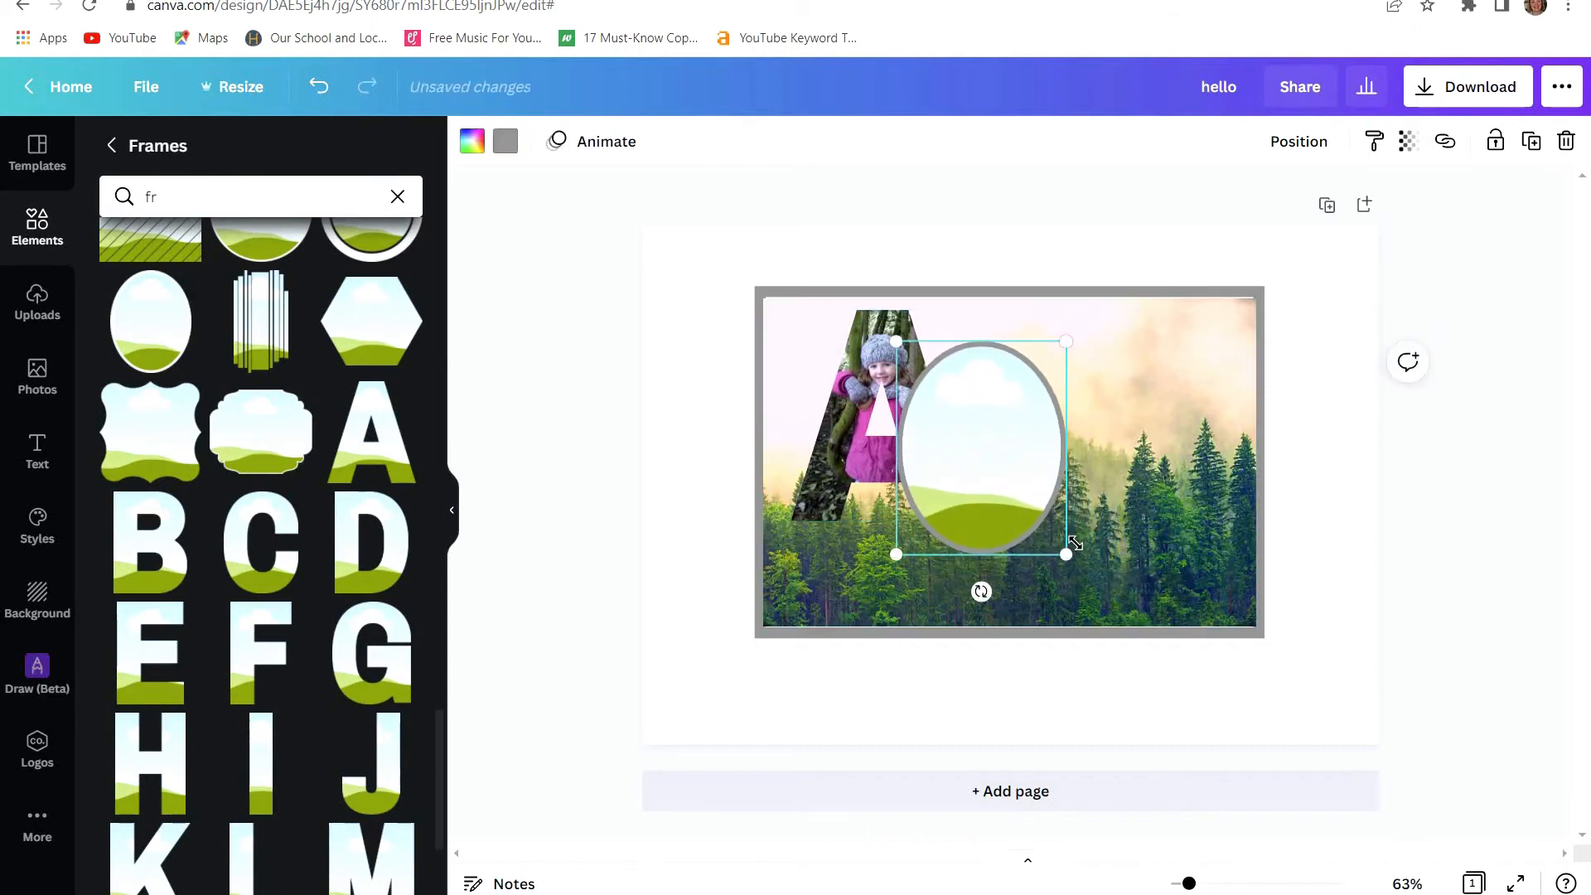
pyautogui.moveTo(1046, 496); pyautogui.dragTo(1145, 463)
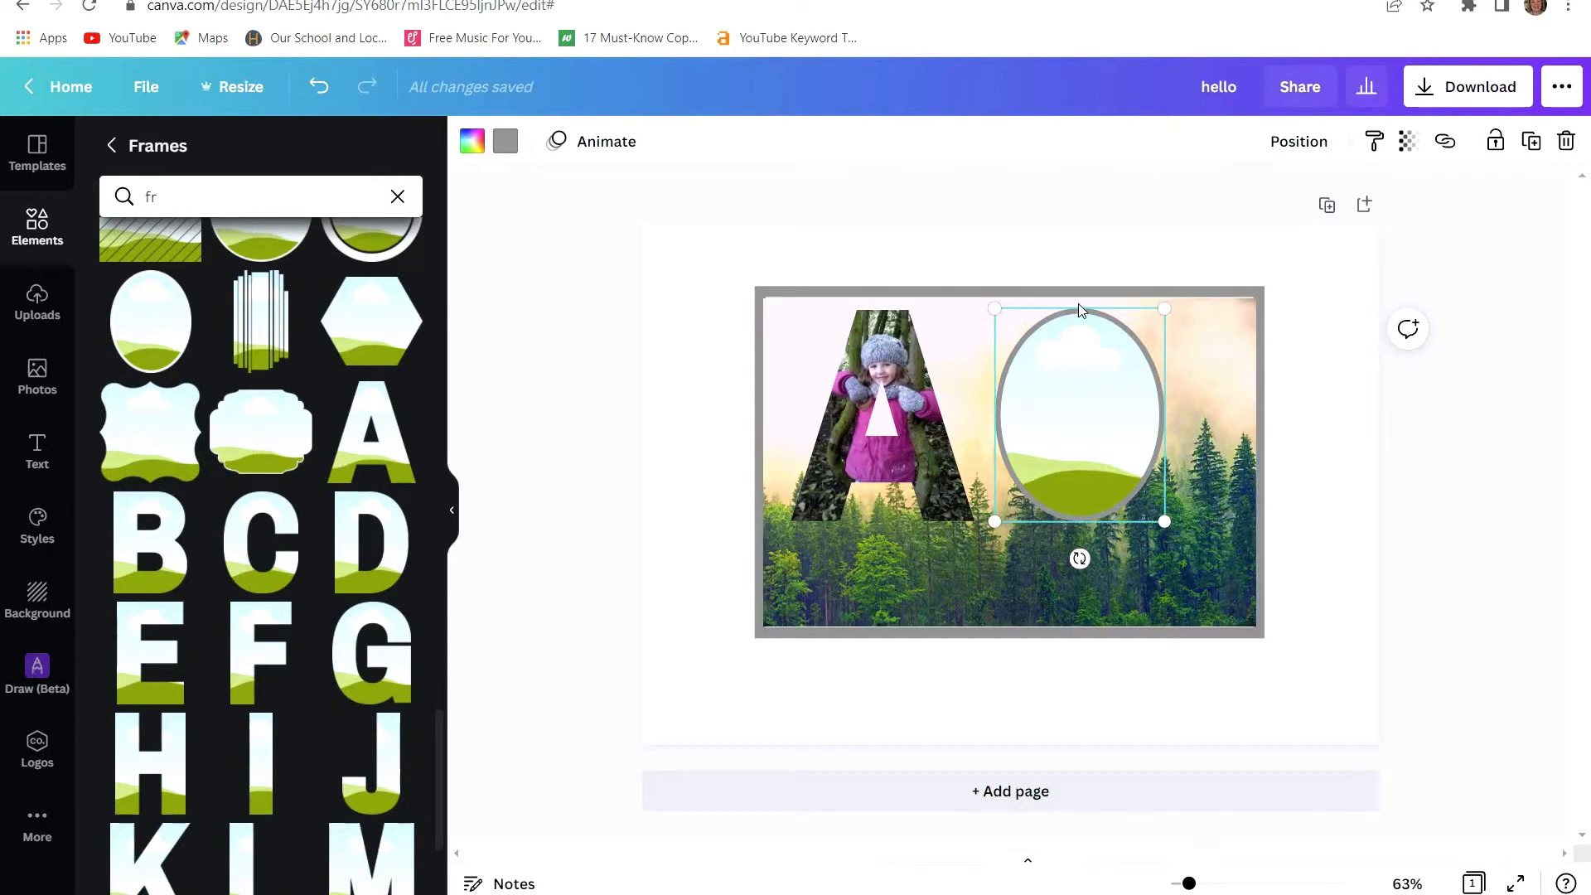
# - Recolour the oval frame's border, trying the light green and settling on the purple from the child photo's colours
pyautogui.click(507, 143)
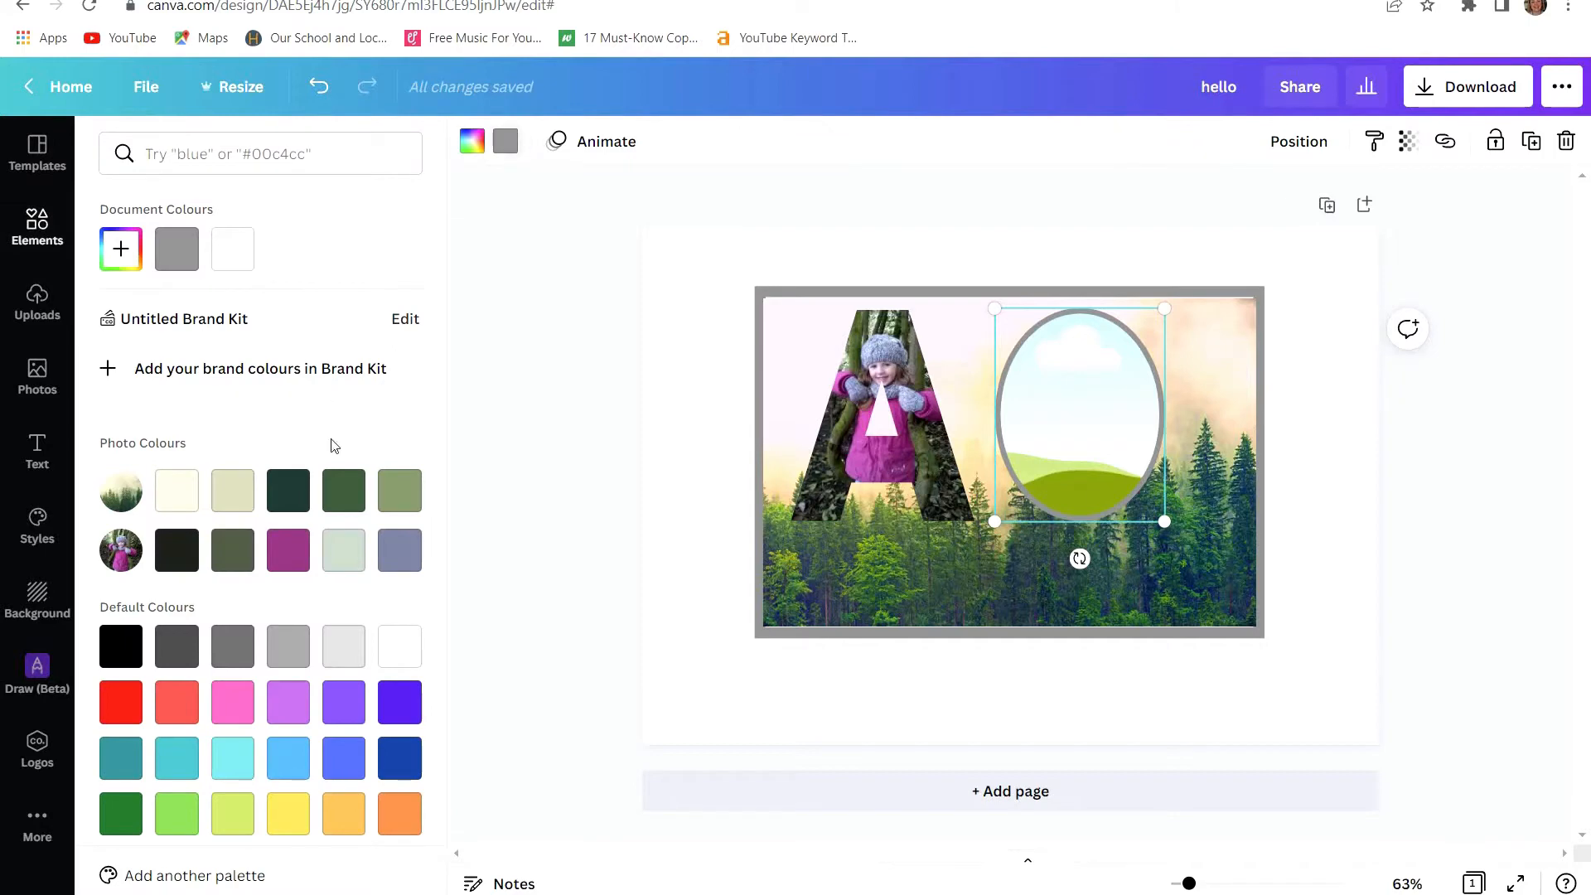
pyautogui.click(402, 497)
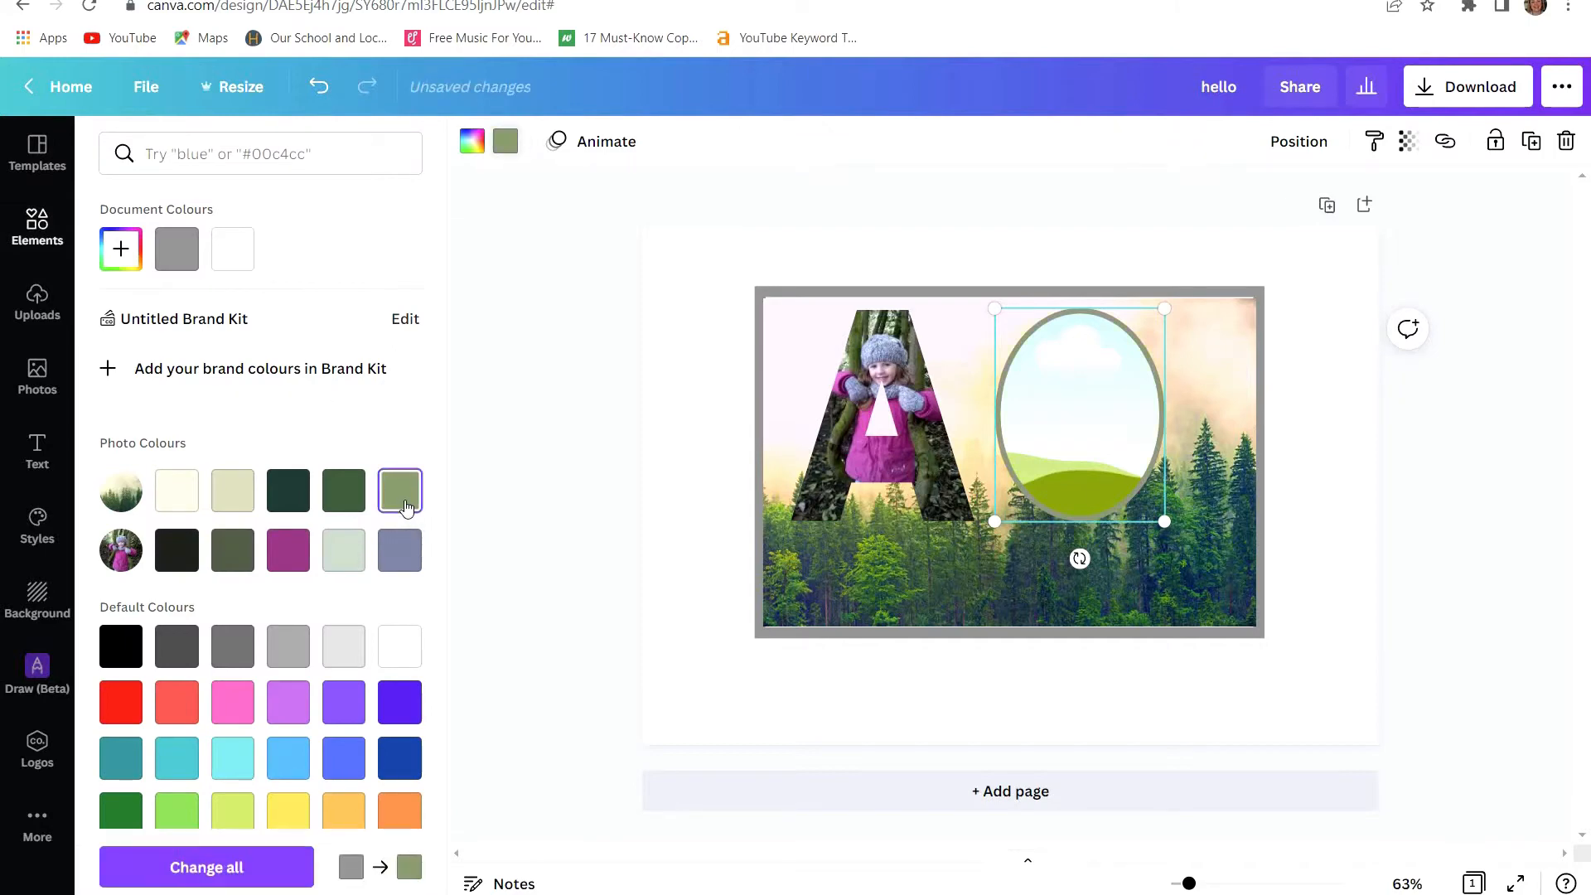
pyautogui.click(294, 557)
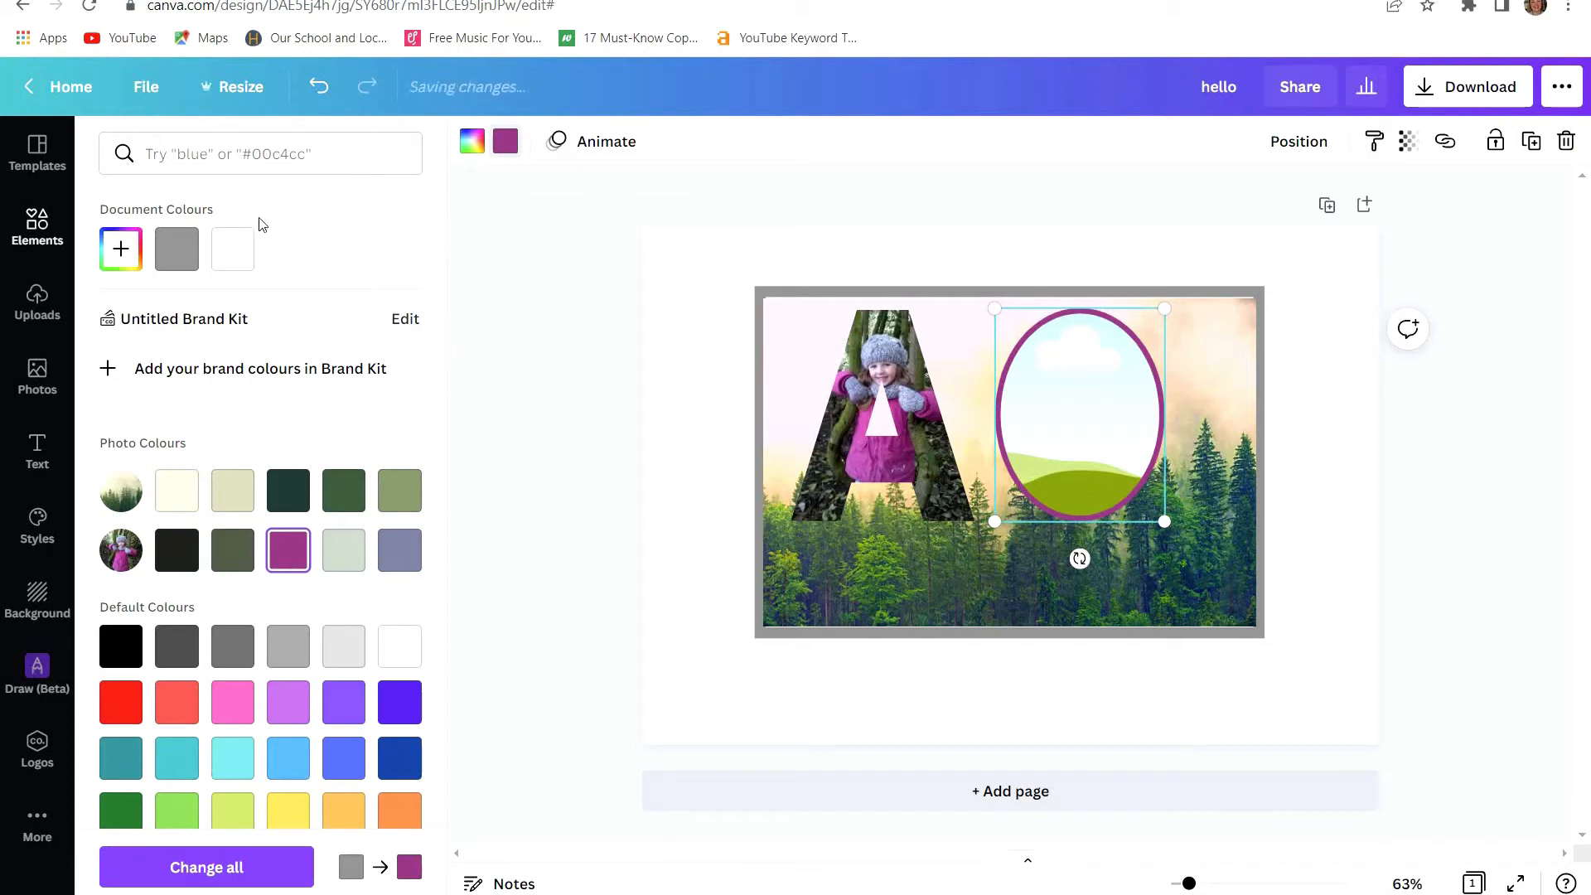
# - Fill the oval frame with the uploaded photo of the child in the purple coat and shift the picture slightly upward inside it
pyautogui.click(35, 317)
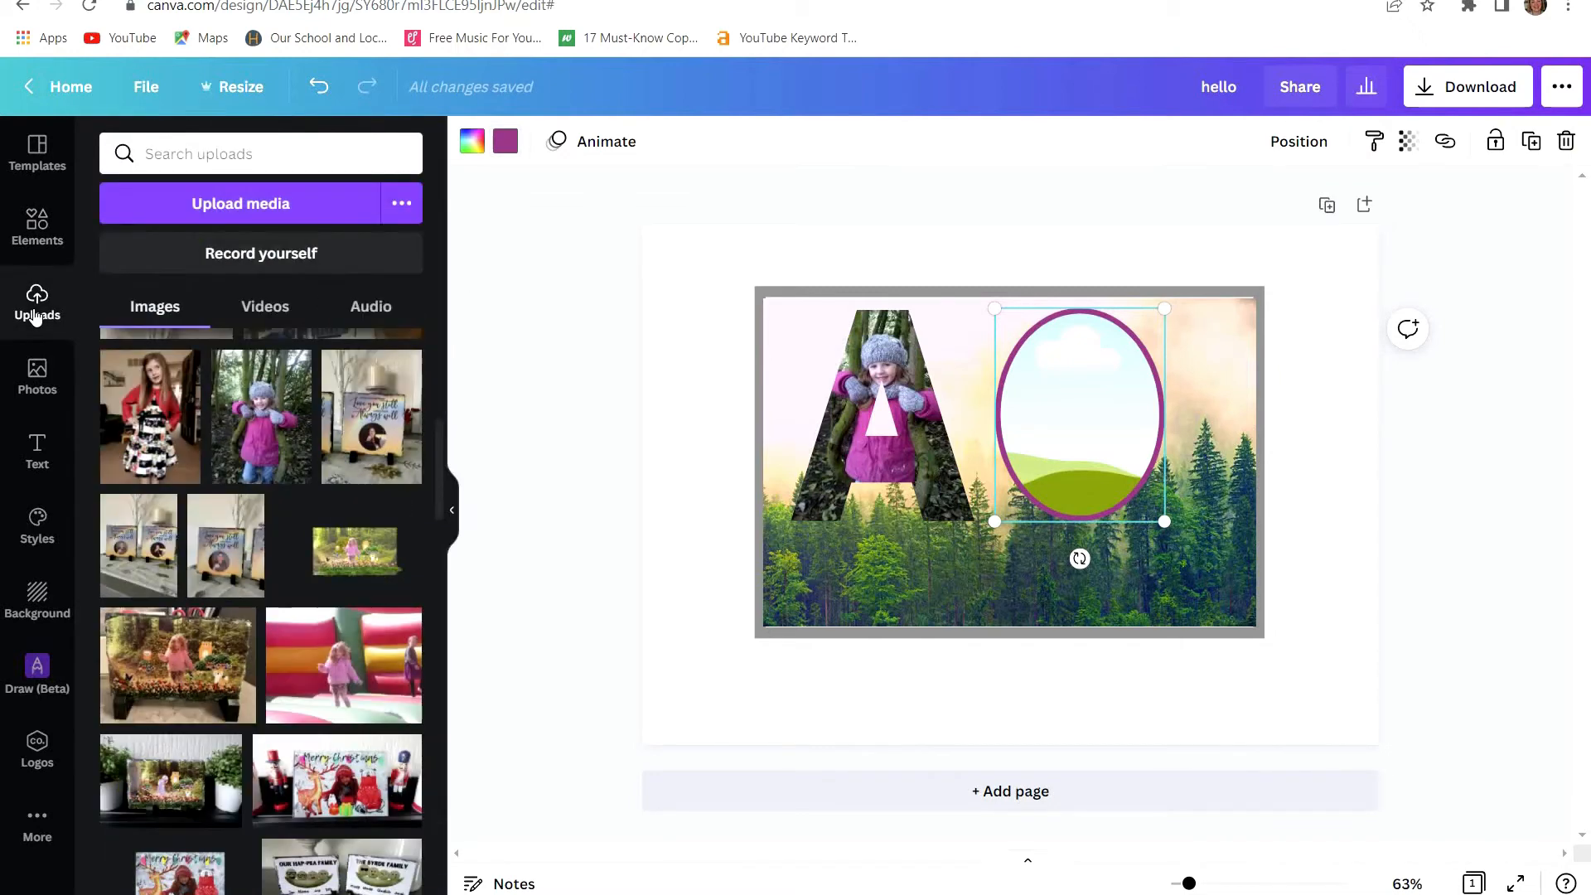
pyautogui.moveTo(261, 414); pyautogui.dragTo(1096, 471)
pyautogui.doubleClick(1077, 404)
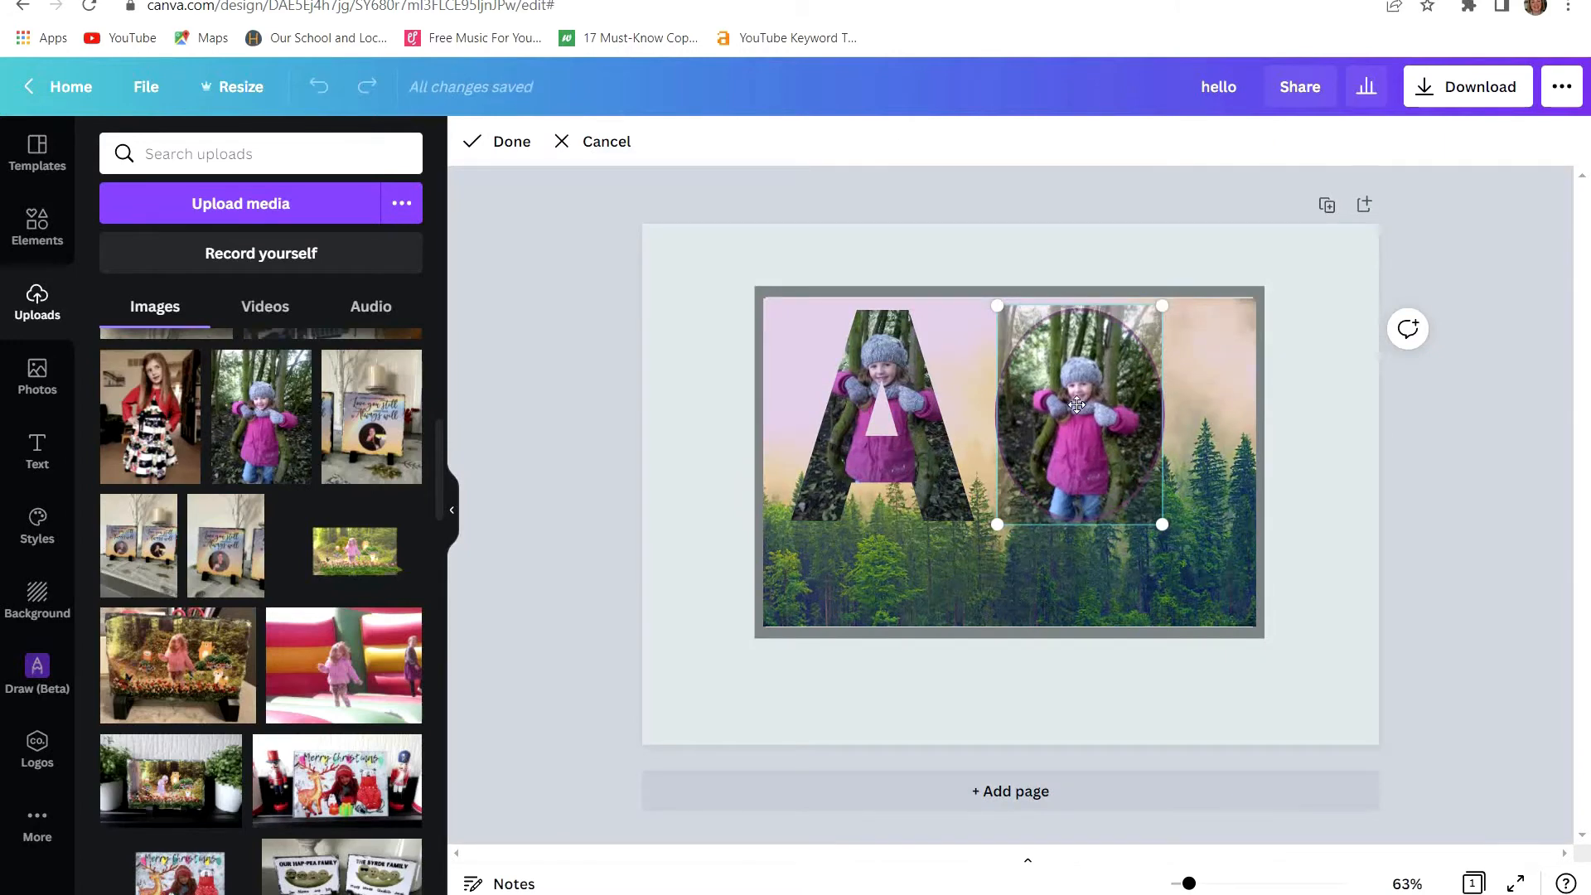
pyautogui.moveTo(1077, 404); pyautogui.dragTo(1079, 368)
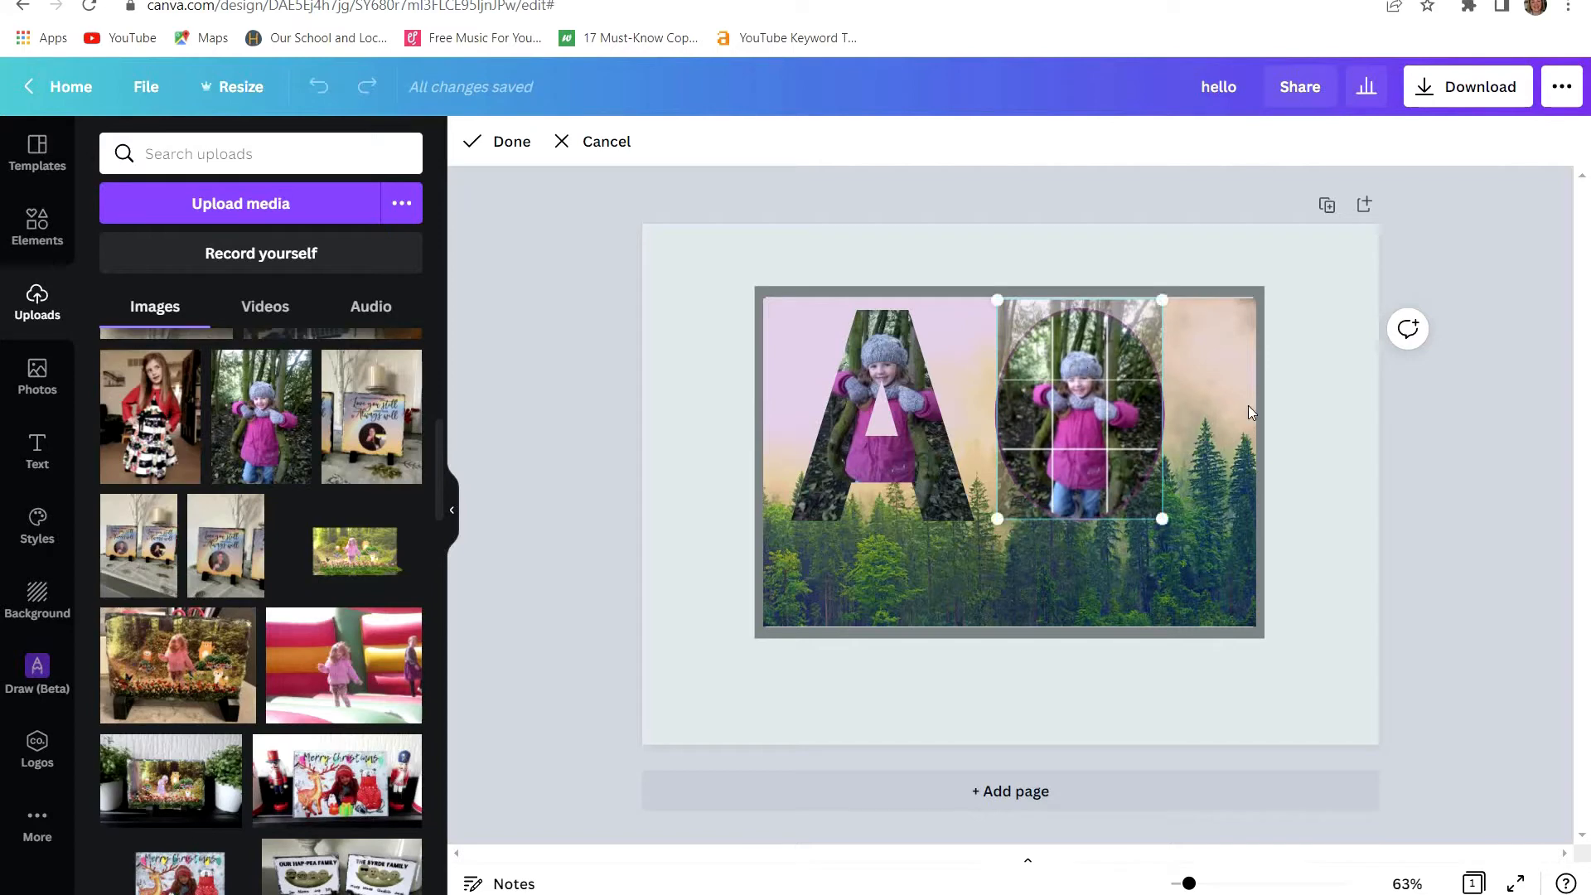
pyautogui.click(1313, 396)
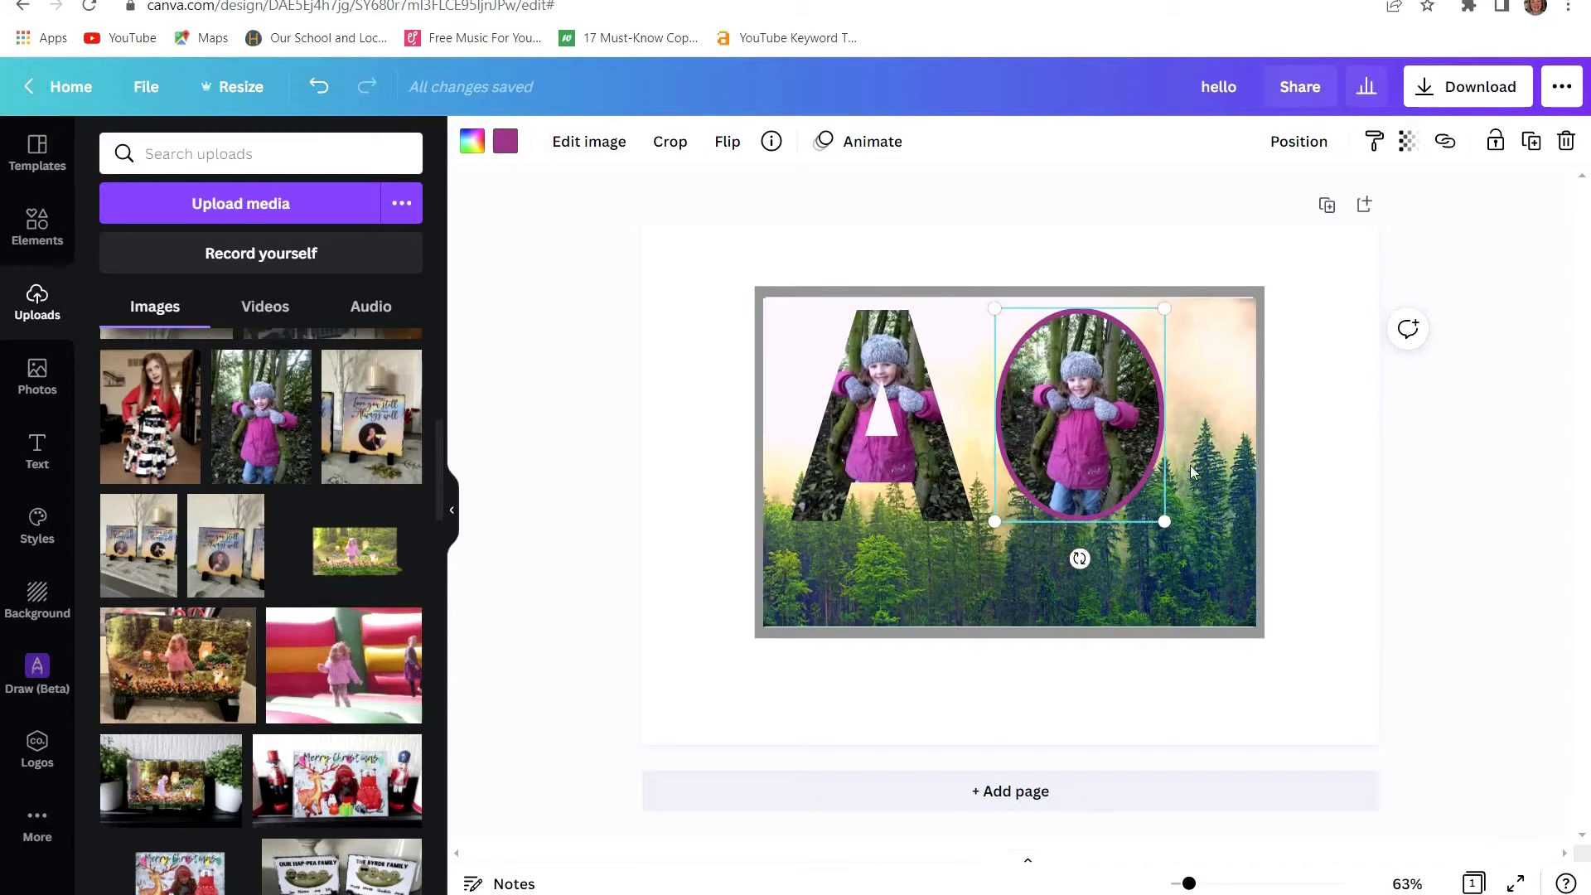
# - Delete the forest photo and the letter A frame, and move the oval photo to the right-hand part of the grey border
pyautogui.click(1067, 578)
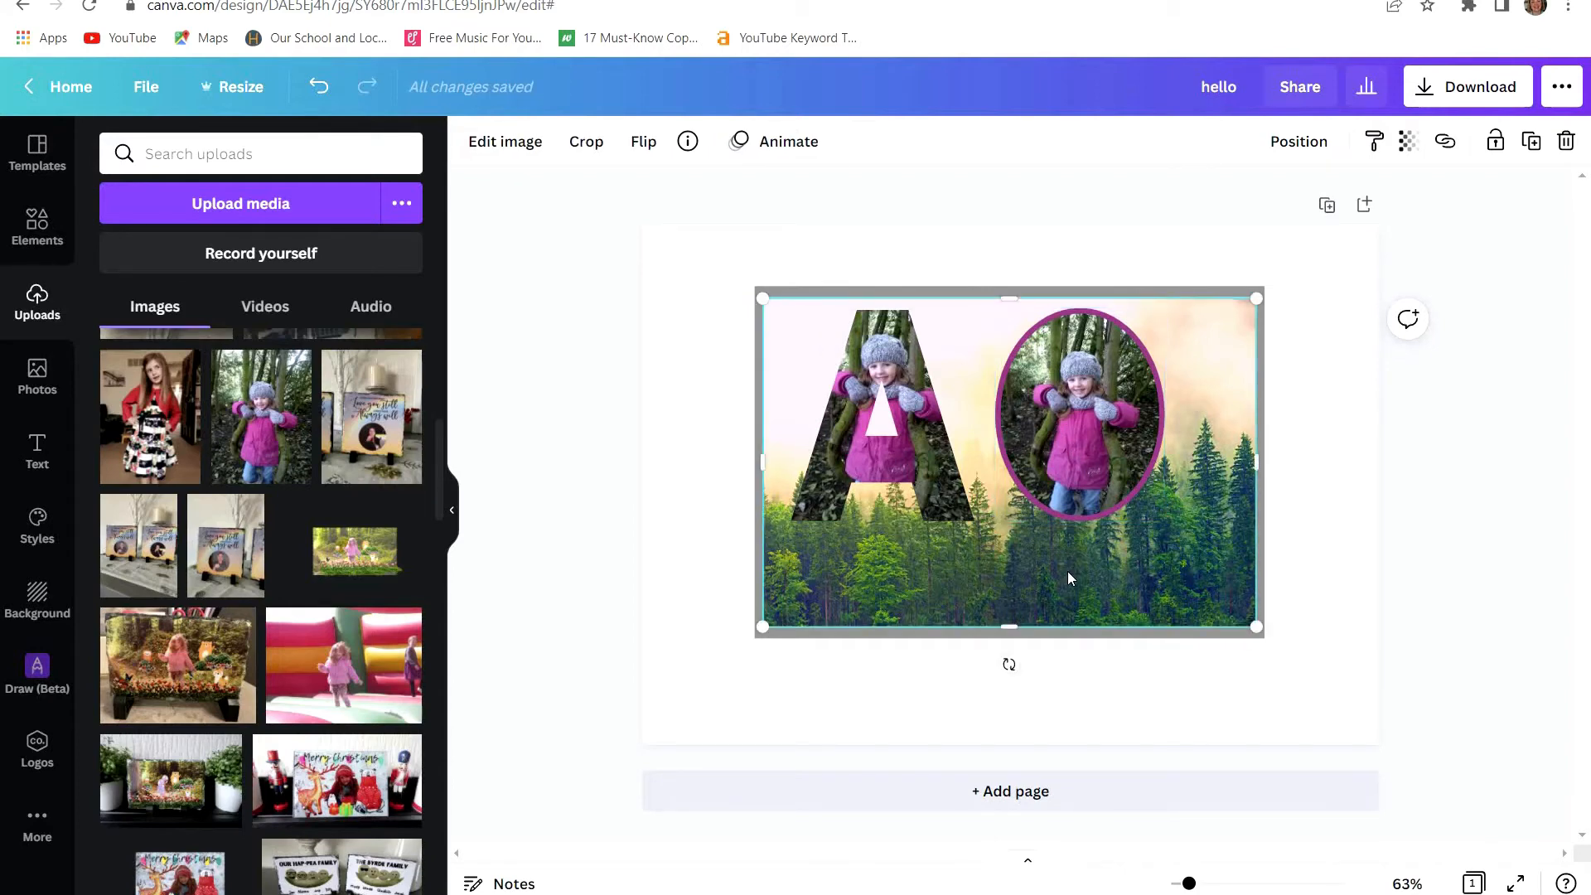
pyautogui.press('Delete')
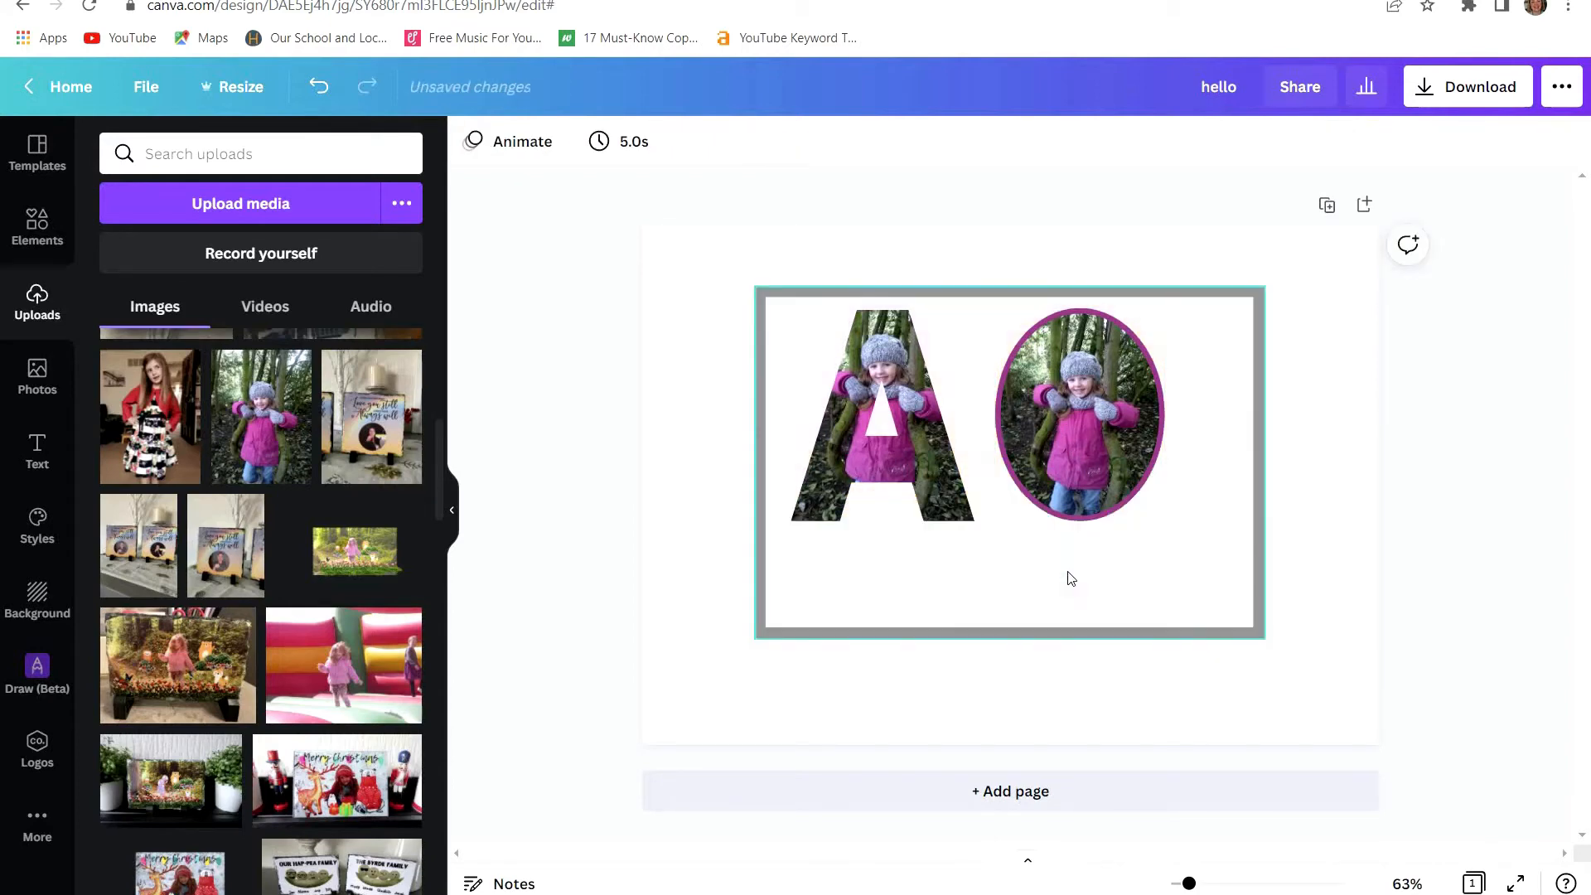
pyautogui.click(923, 459)
pyautogui.press('Delete')
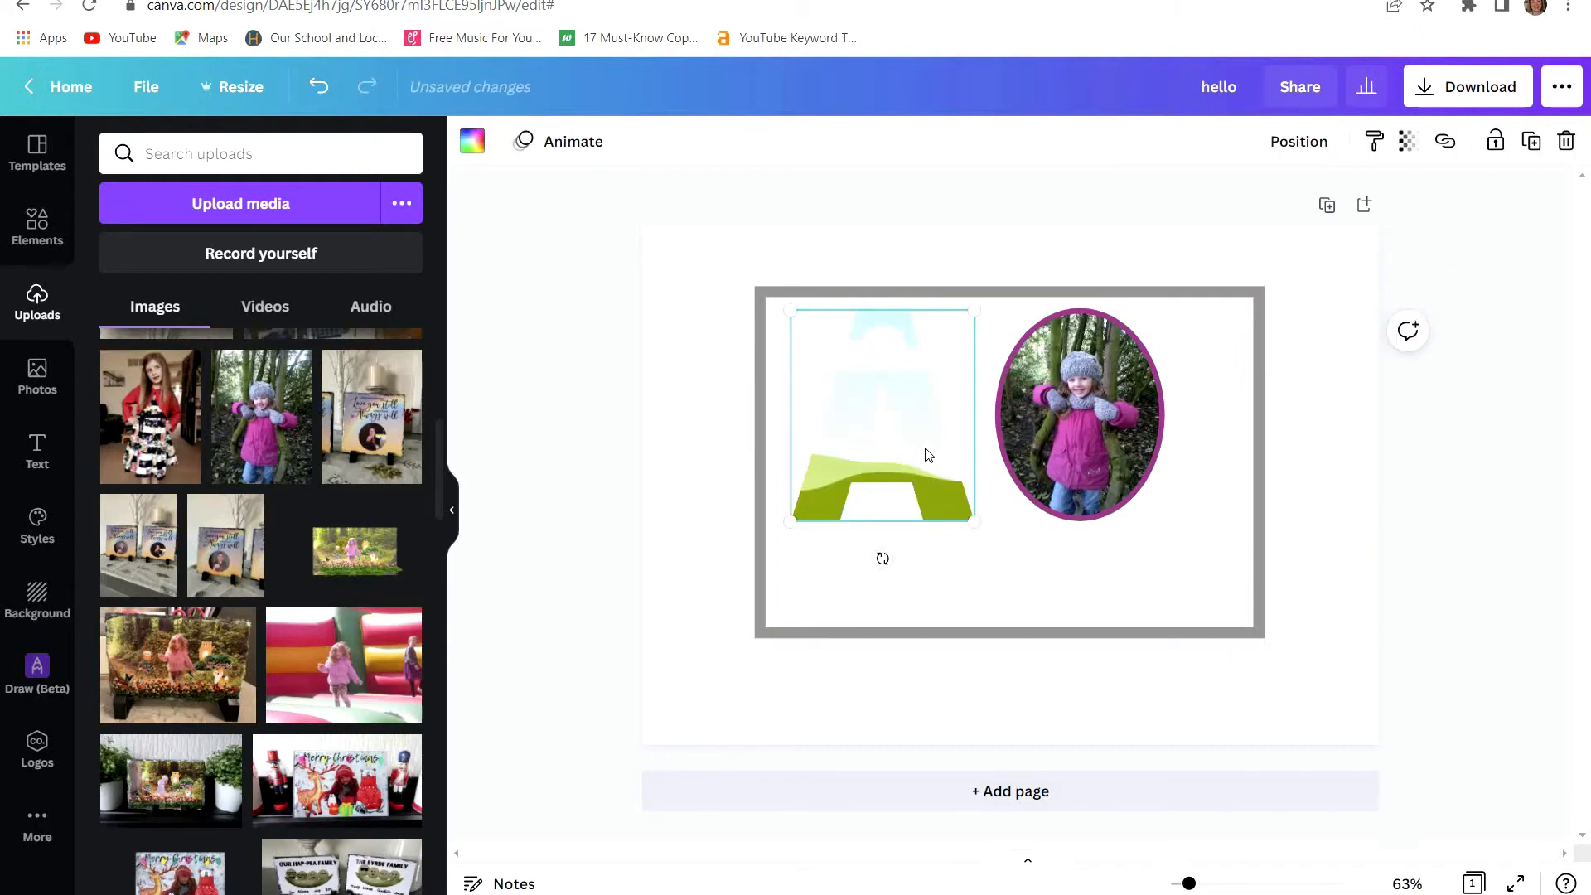
pyautogui.press('Delete')
pyautogui.moveTo(1066, 404); pyautogui.dragTo(1122, 448)
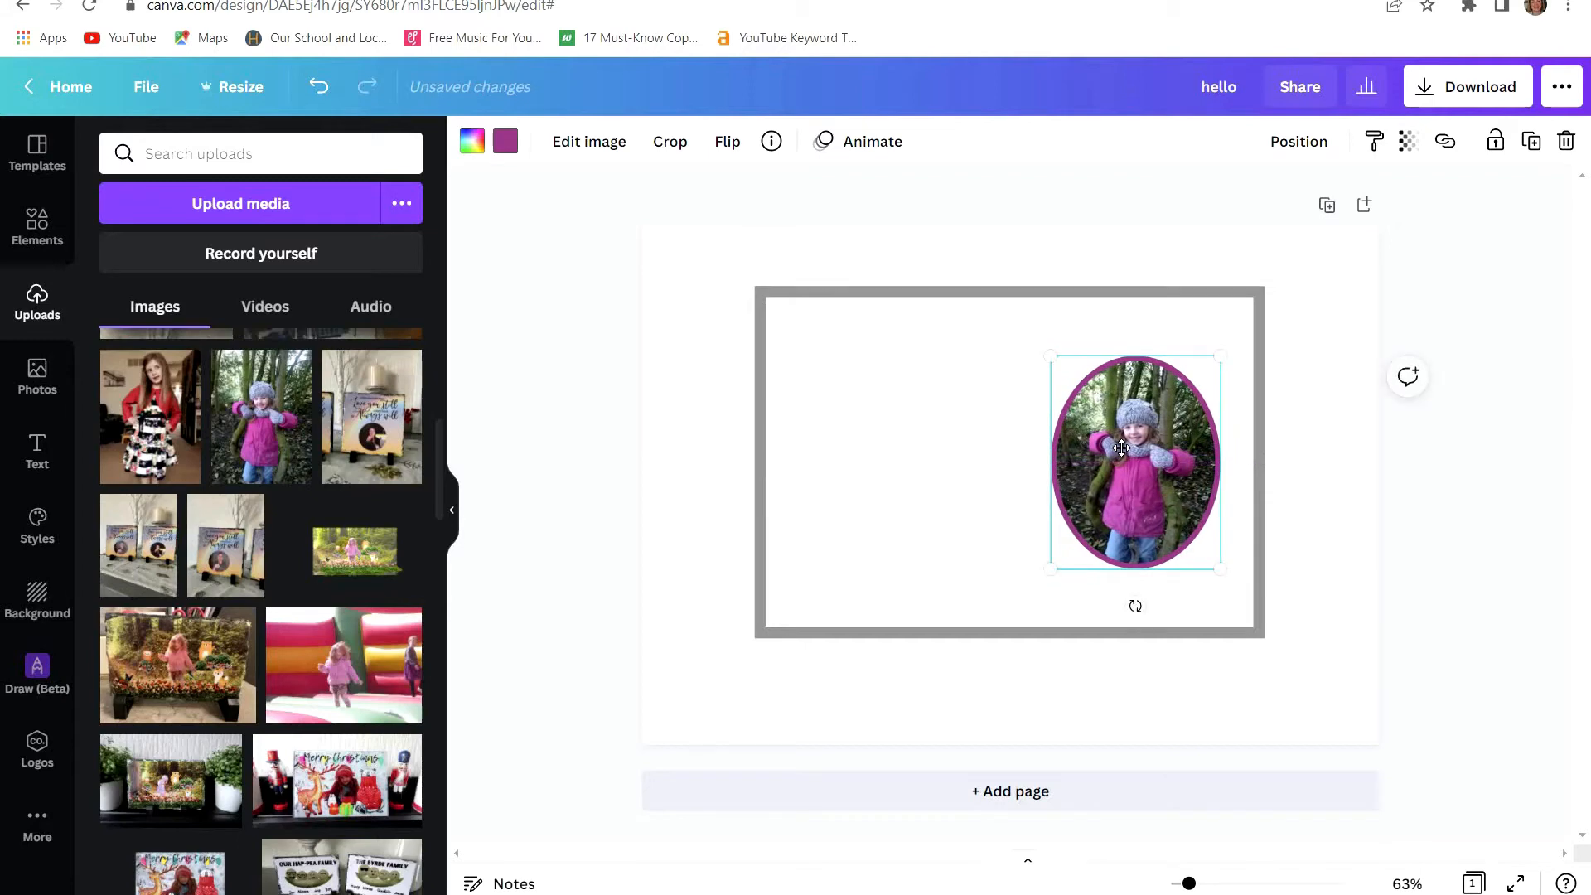
pyautogui.click(678, 382)
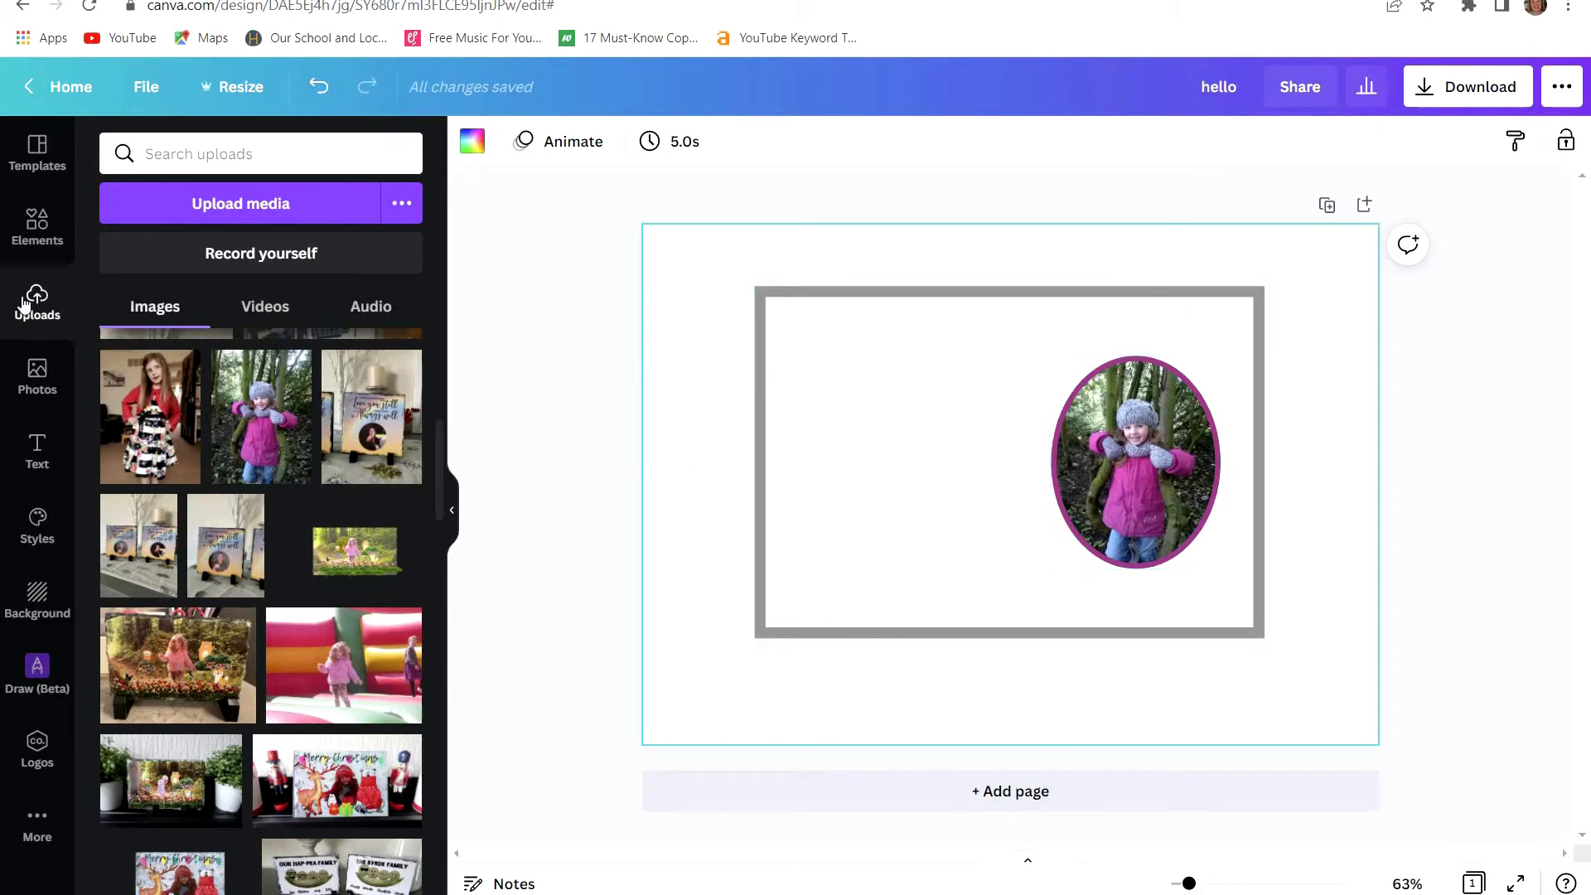
# - Add a heading with the child's first name and place it inside the grey border, above and left of the oval photo
pyautogui.click(33, 466)
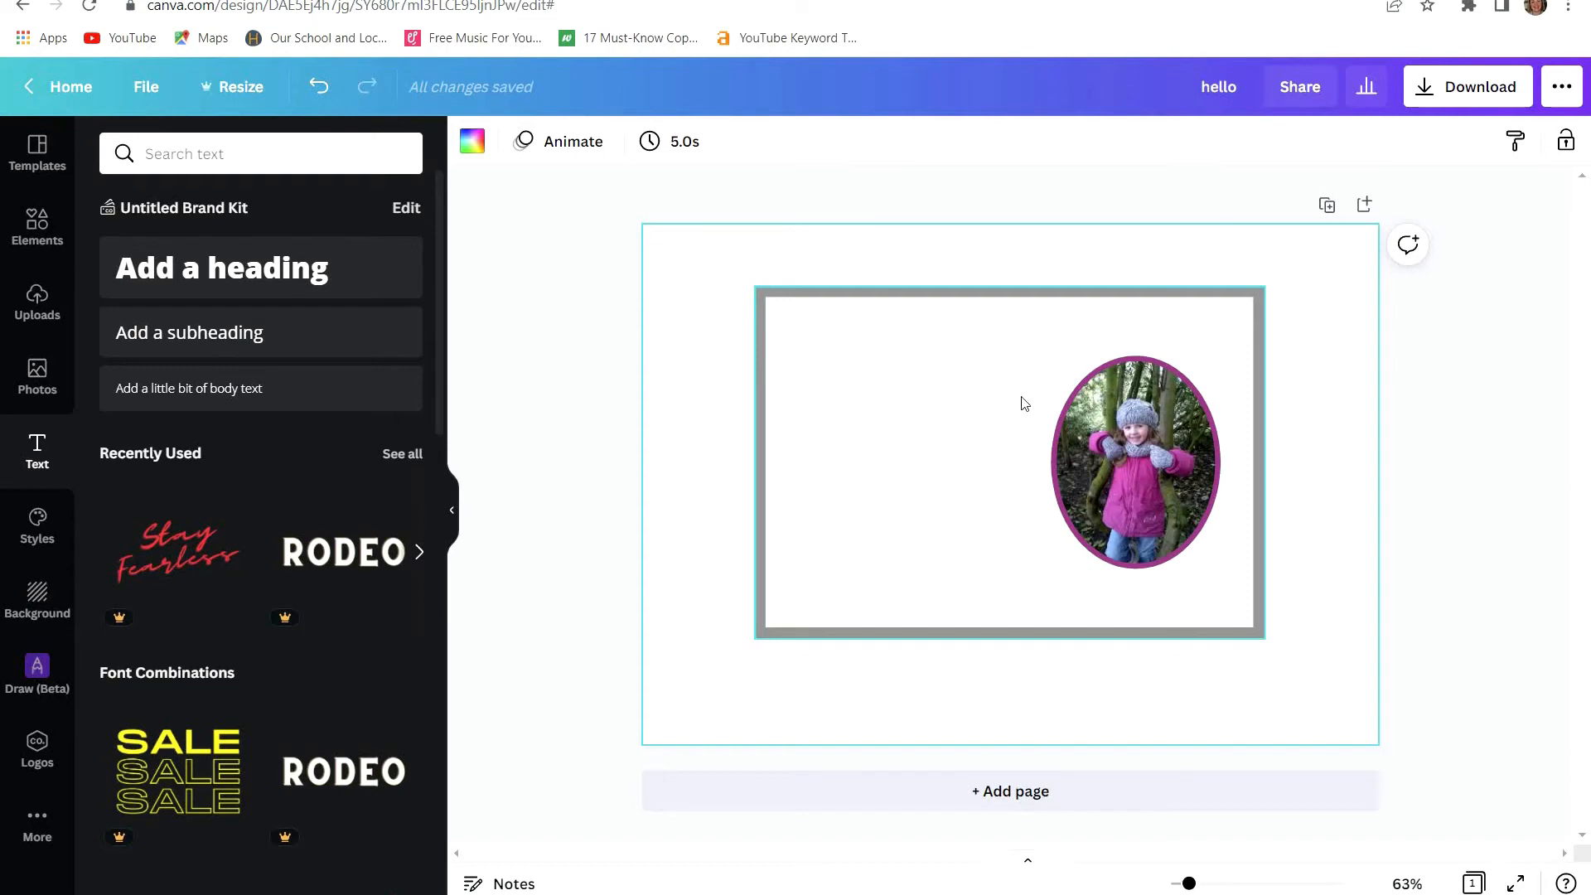
pyautogui.click(279, 262)
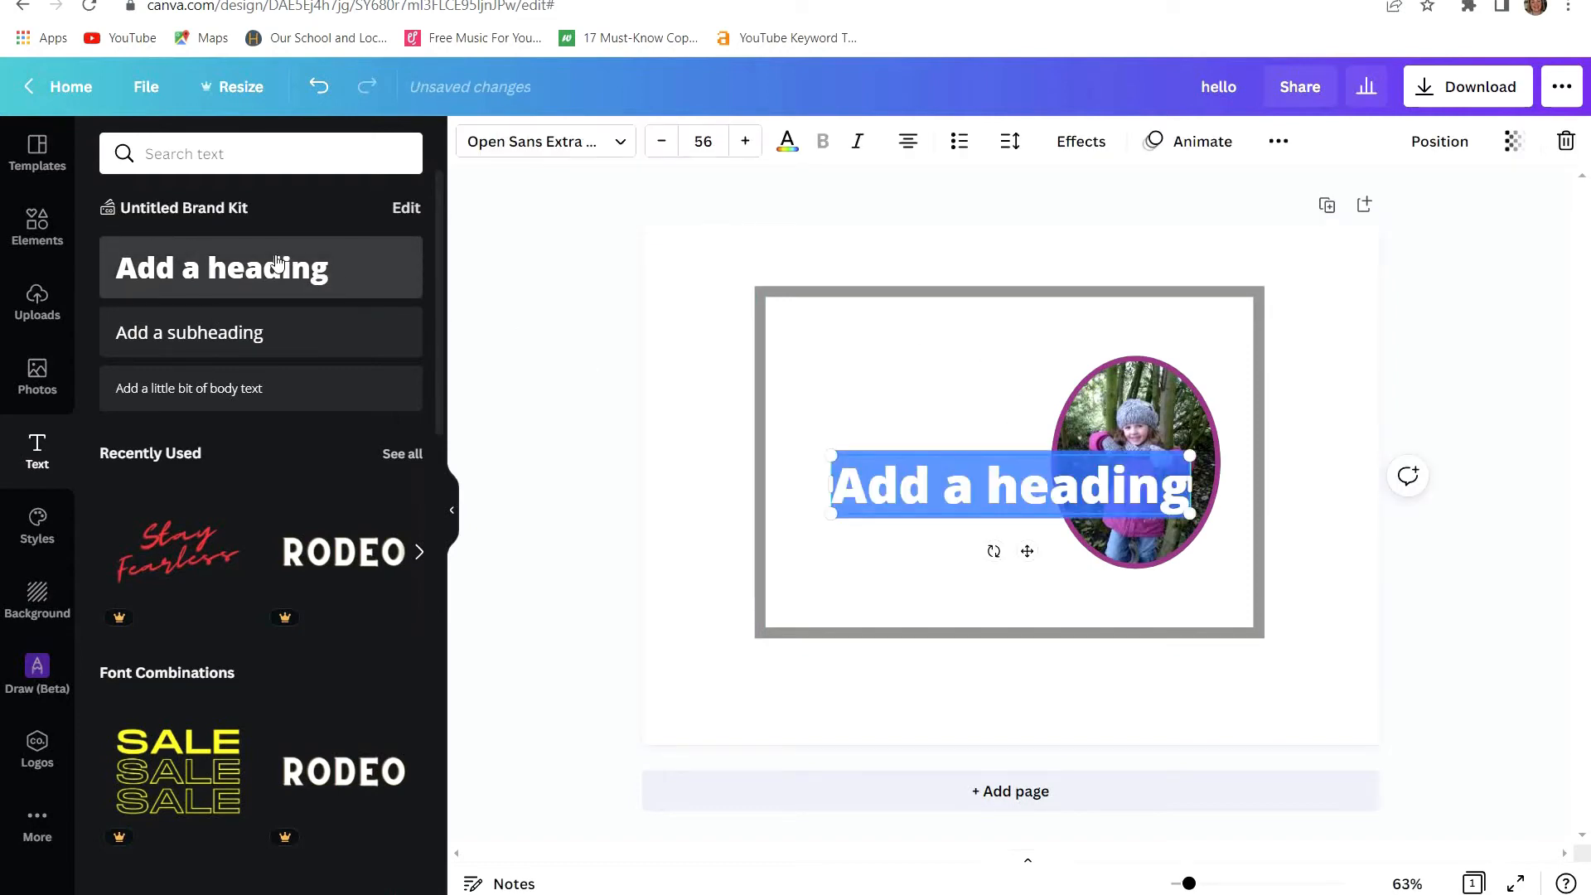
pyautogui.write('Tilly')
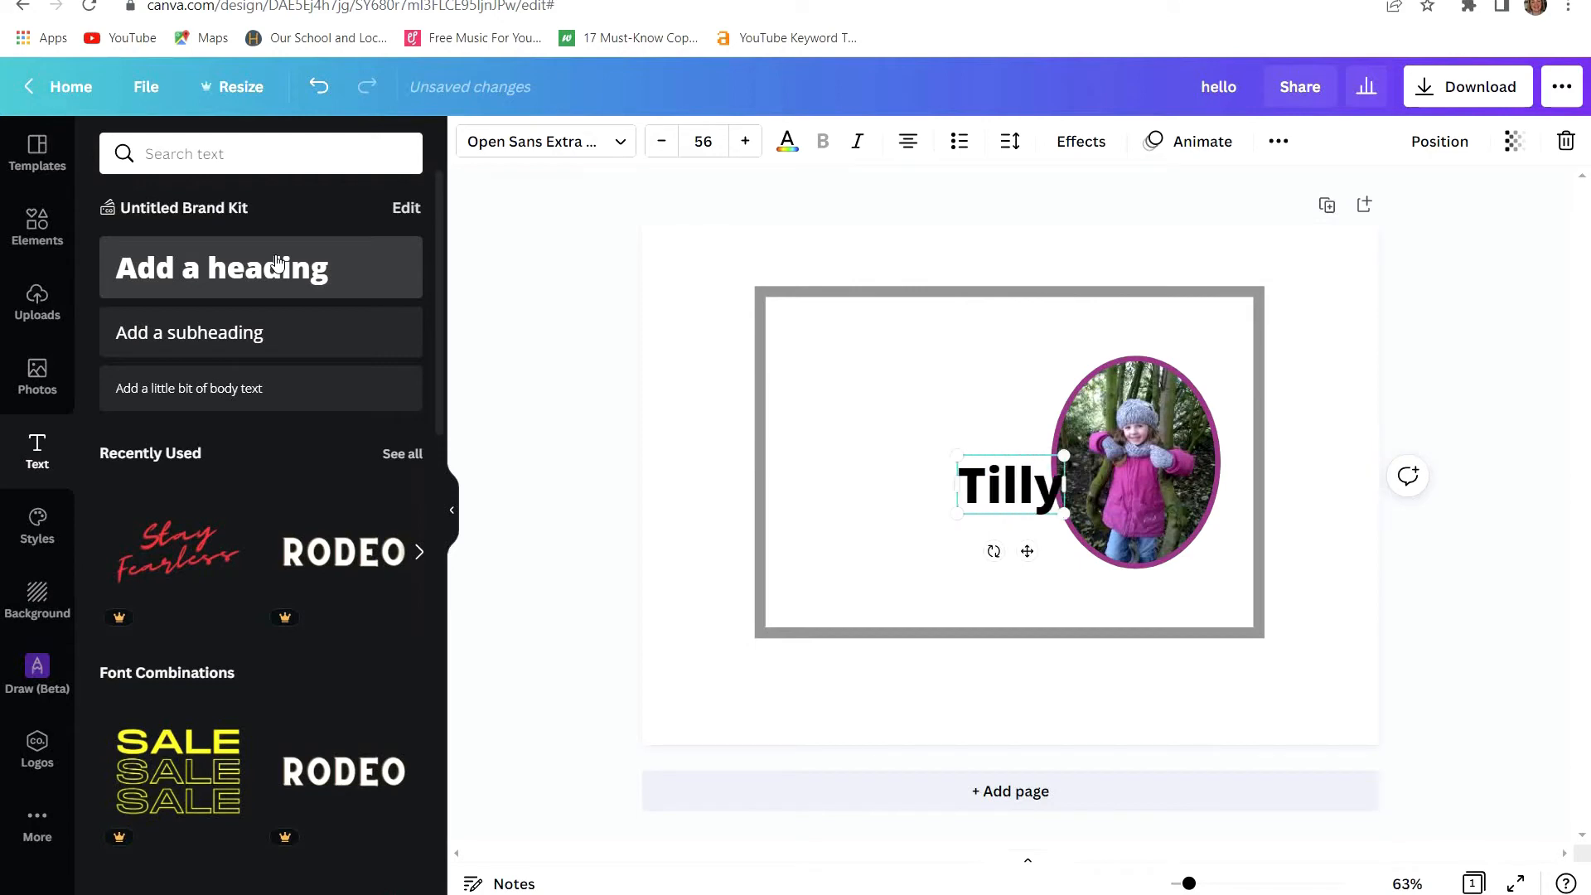
pyautogui.click(721, 410)
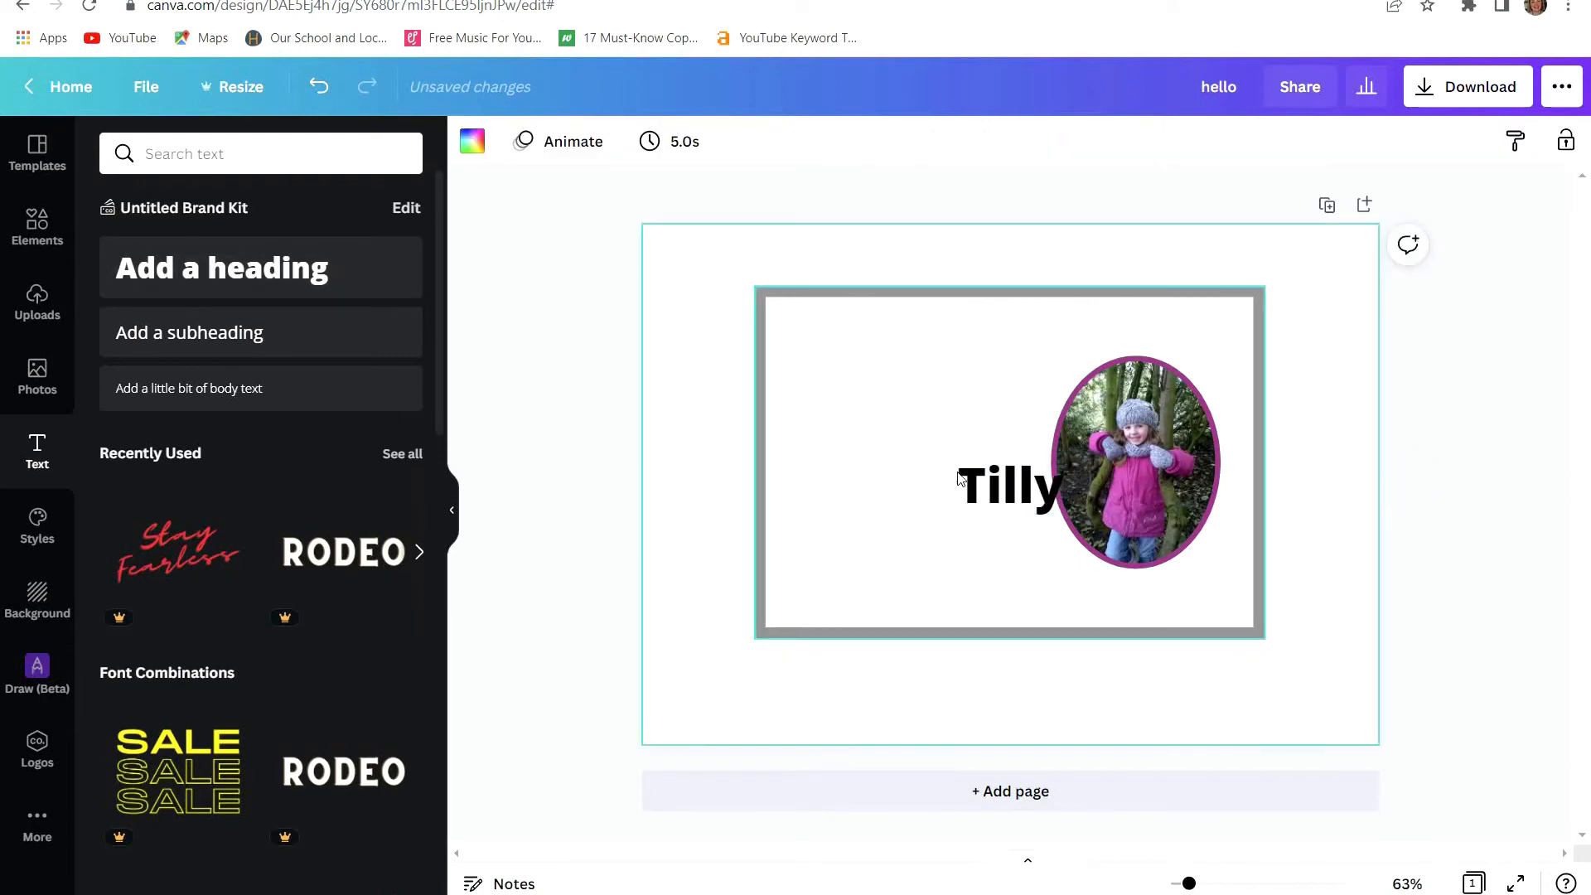
pyautogui.click(1015, 485)
pyautogui.moveTo(1015, 485); pyautogui.dragTo(923, 368)
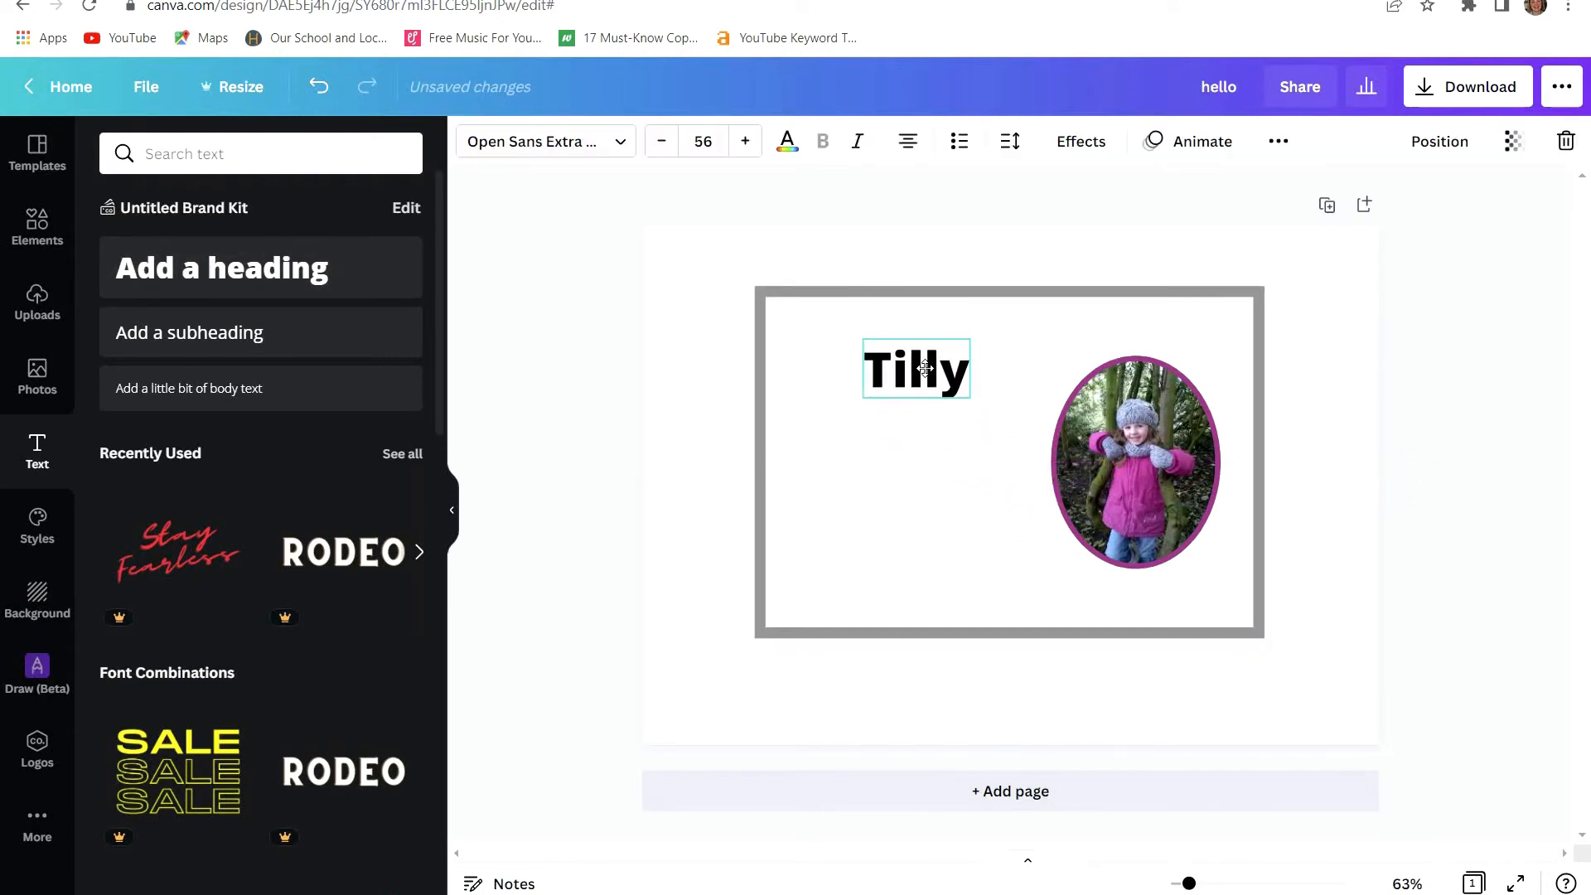
# - Add a subheading under the name reading "Stay wild my child", with "my" and "child" on separate lines
pyautogui.click(285, 334)
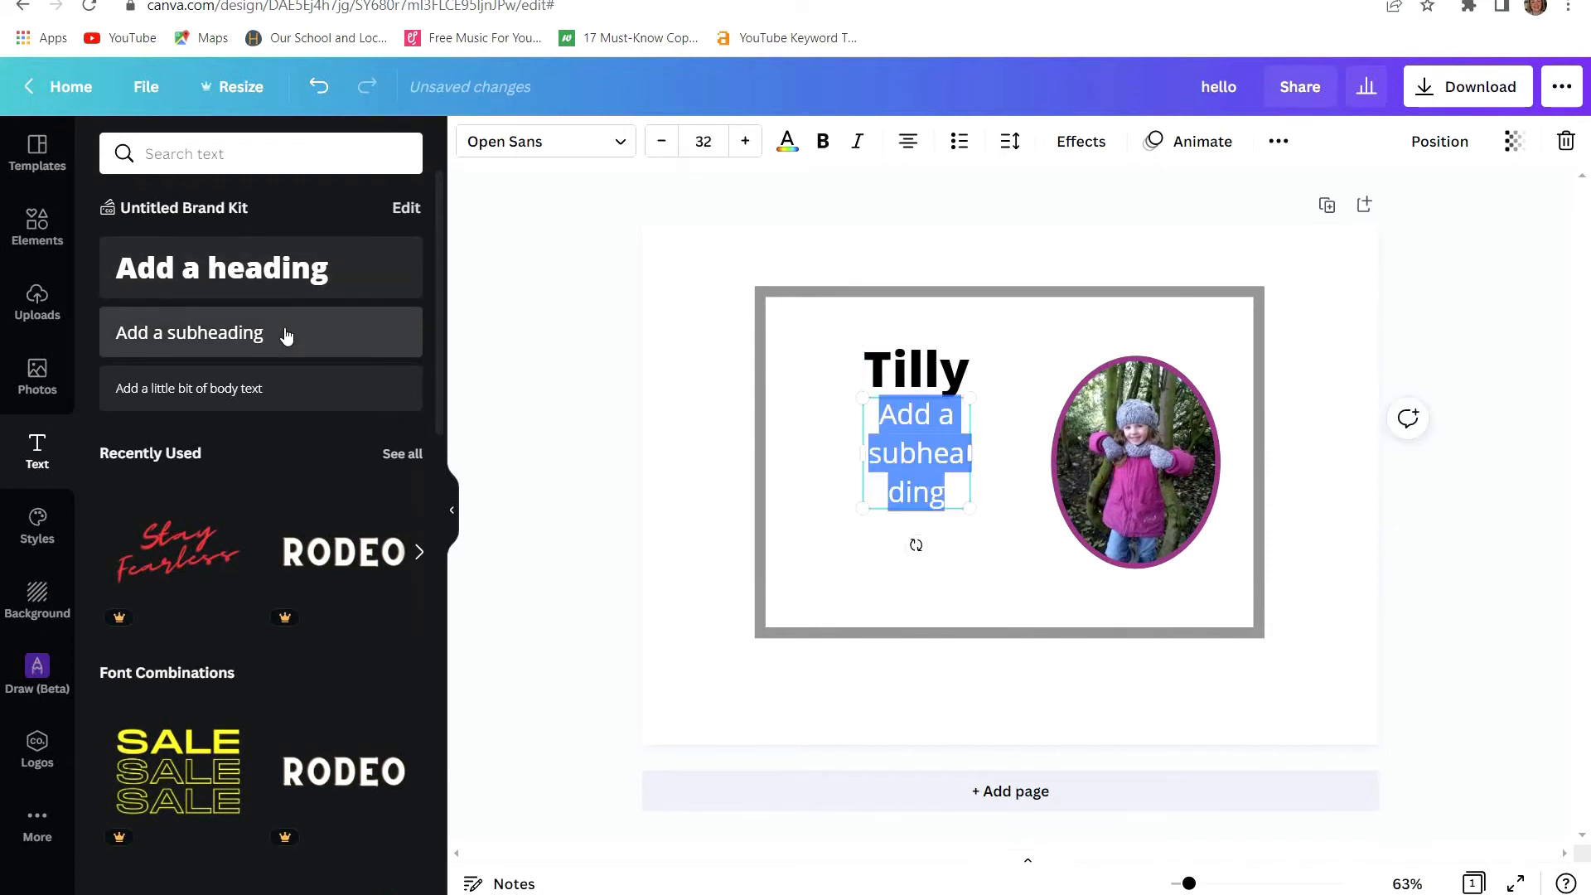
pyautogui.write('Stay ')
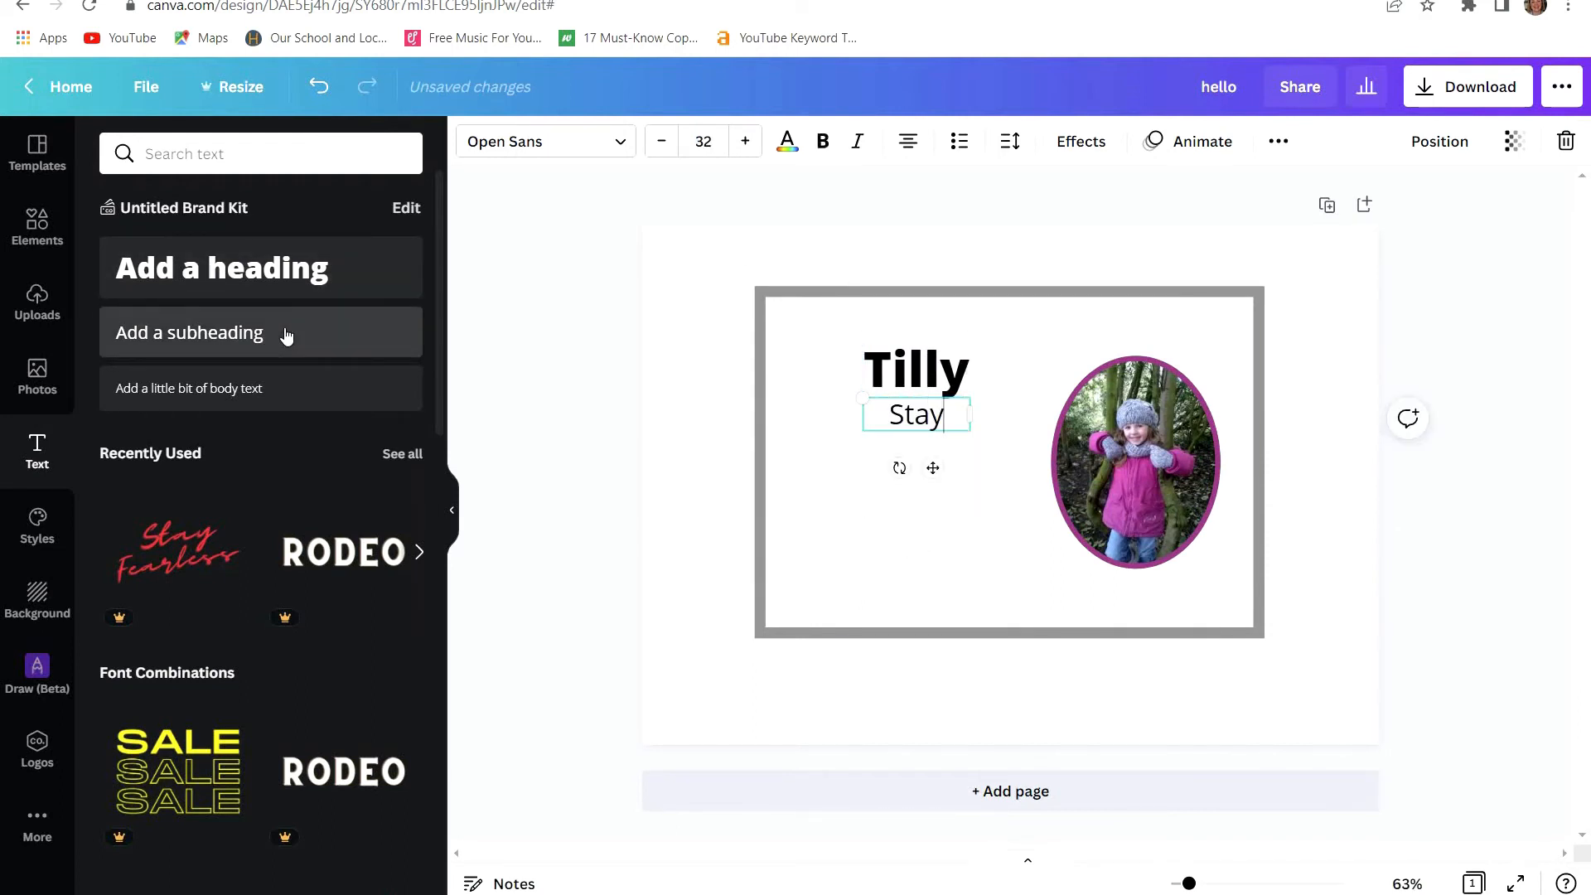
pyautogui.write('wild')
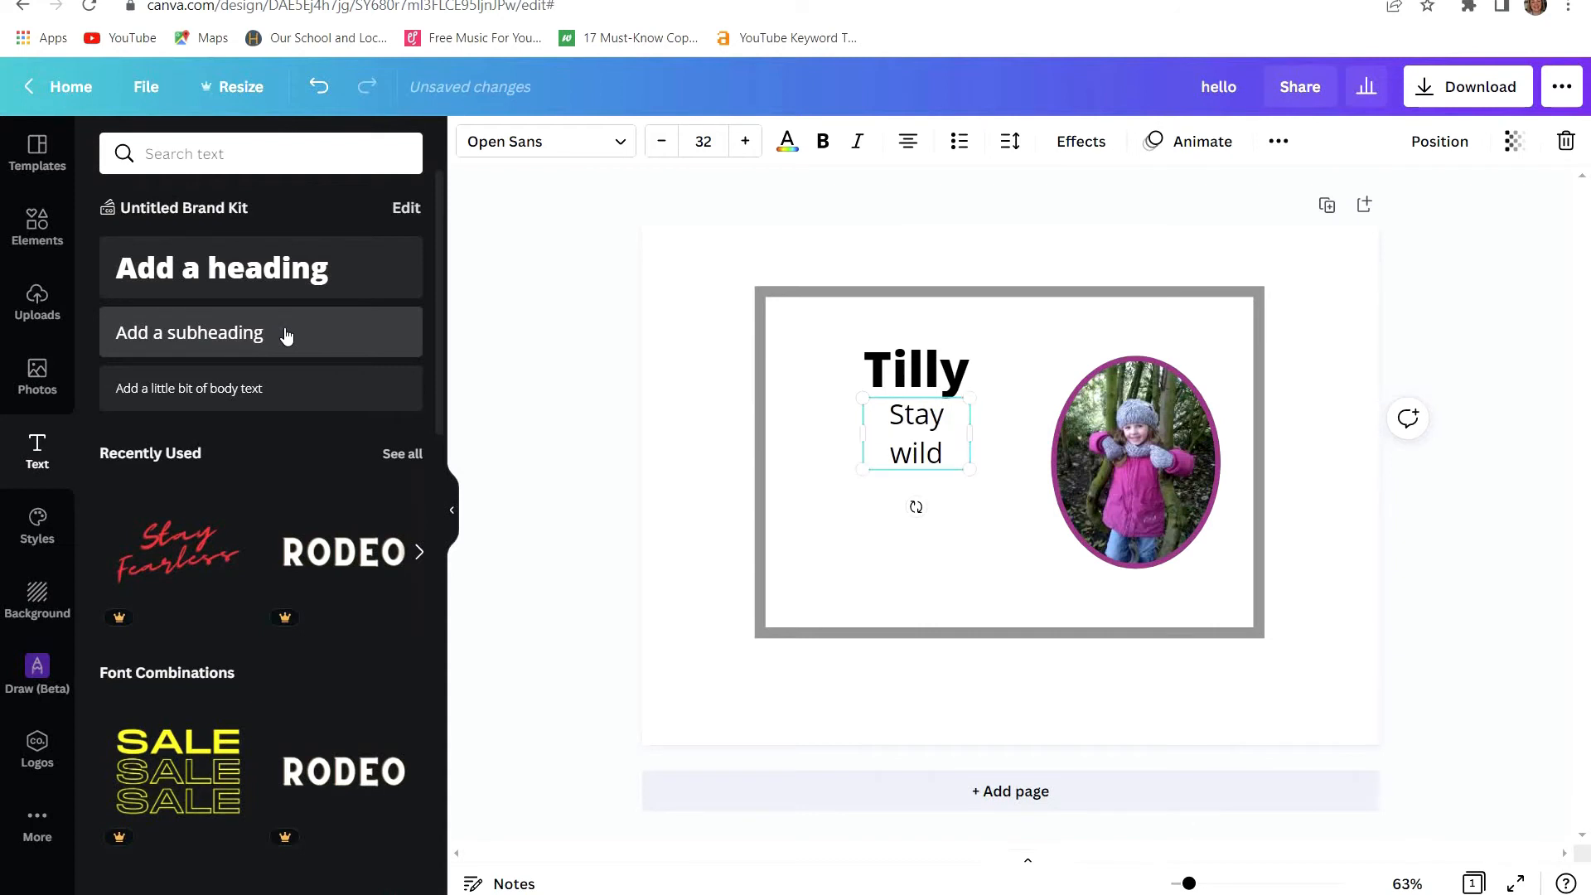
pyautogui.press('Return')
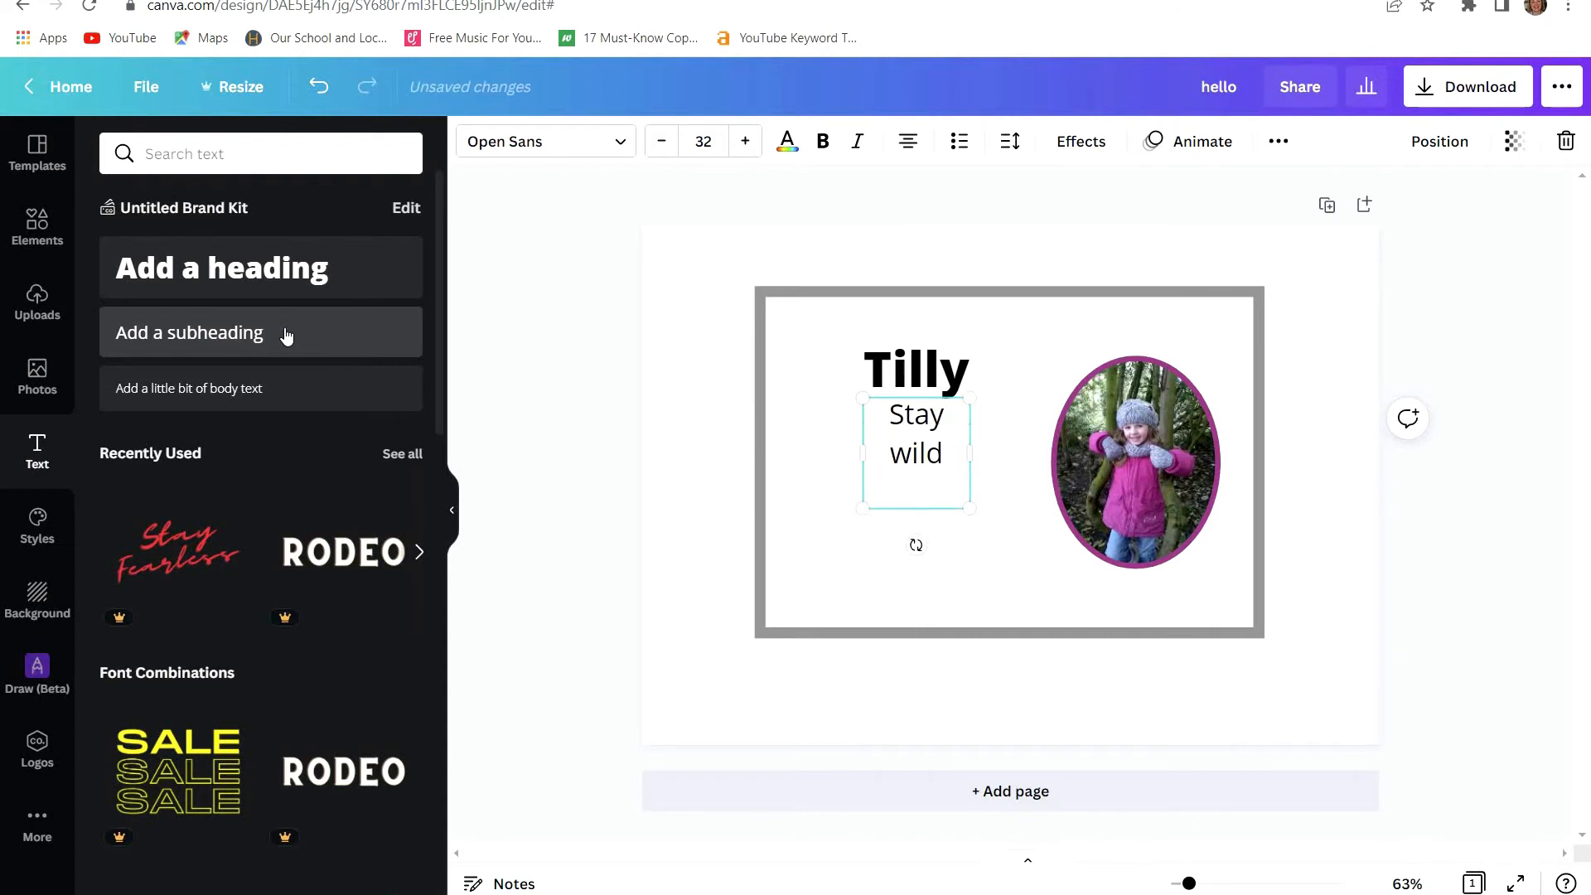
pyautogui.write('my')
pyautogui.press('Return')
pyautogui.write('c')
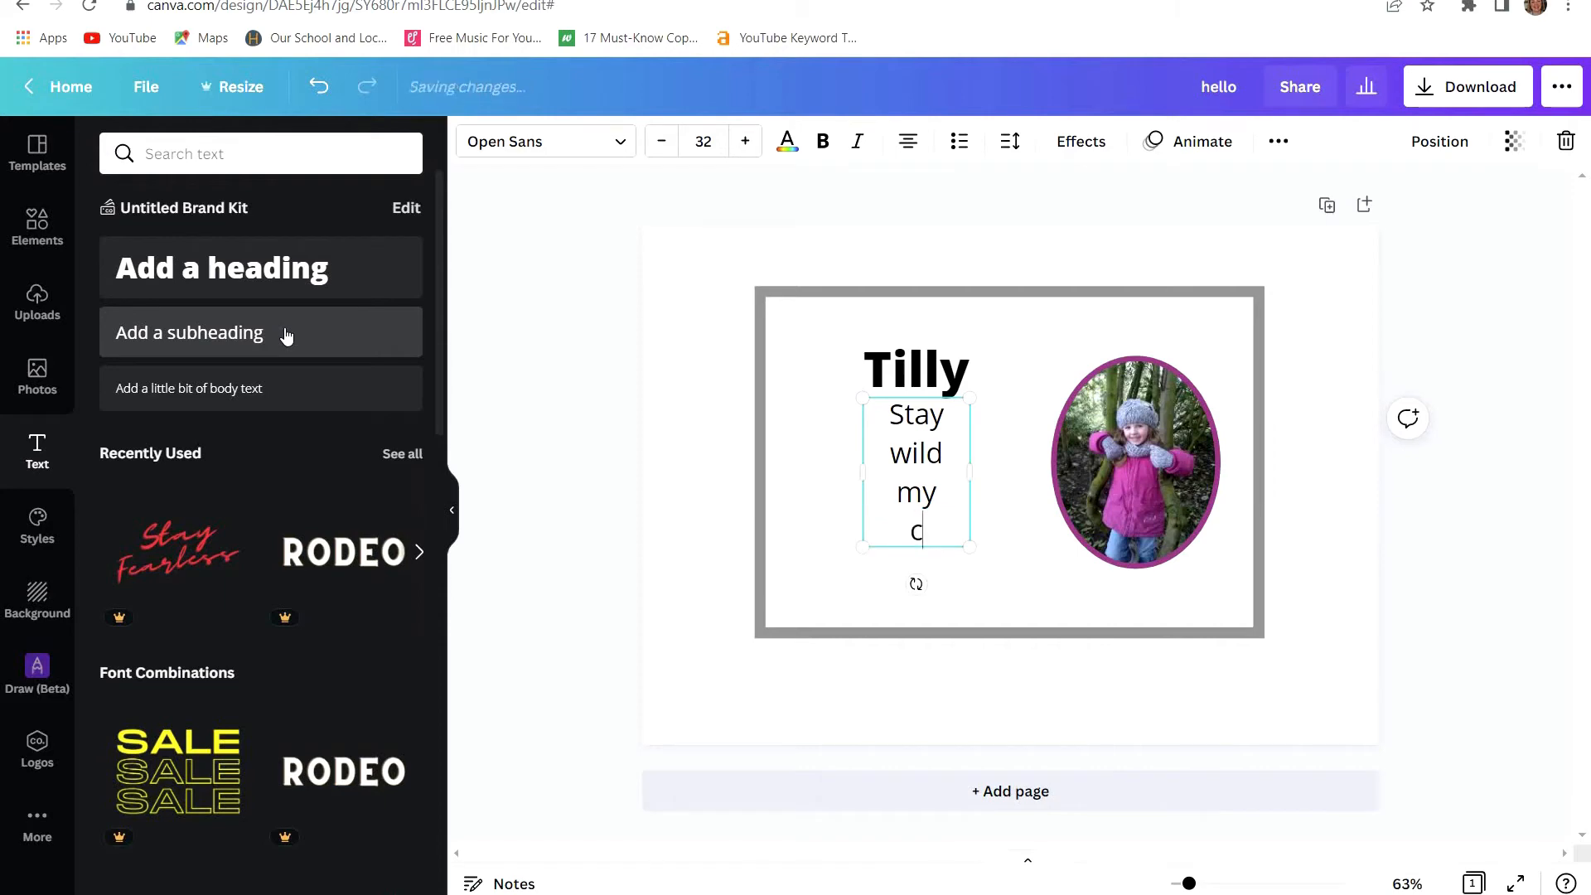
pyautogui.write('hild')
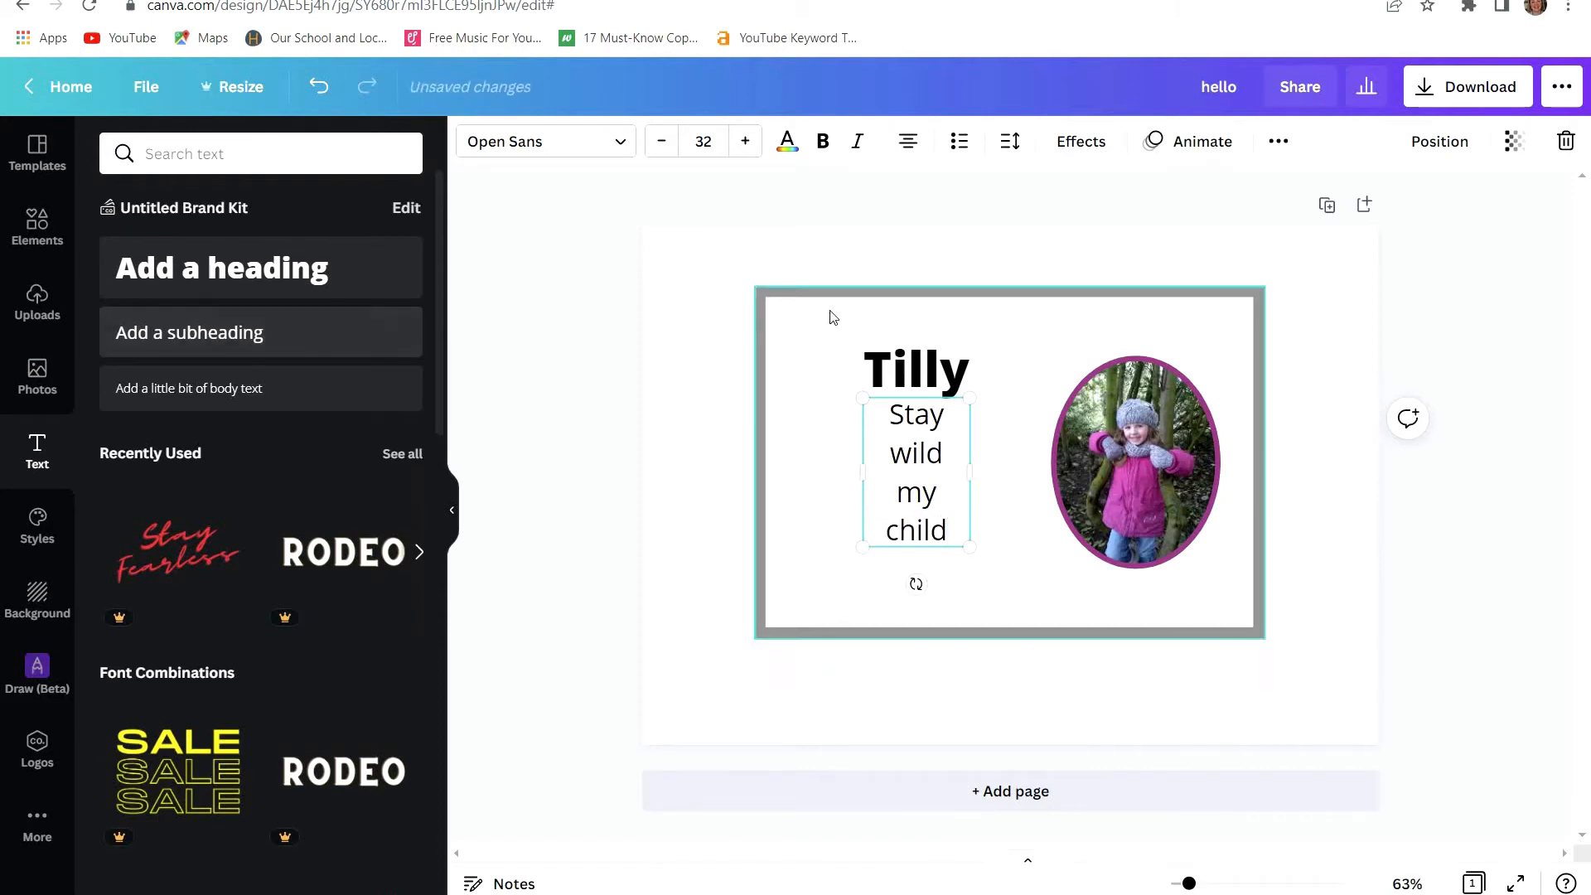
# - Widen the subheading's text box and remove the line break so that "my child" sits on one line
pyautogui.moveTo(976, 471); pyautogui.dragTo(1061, 458)
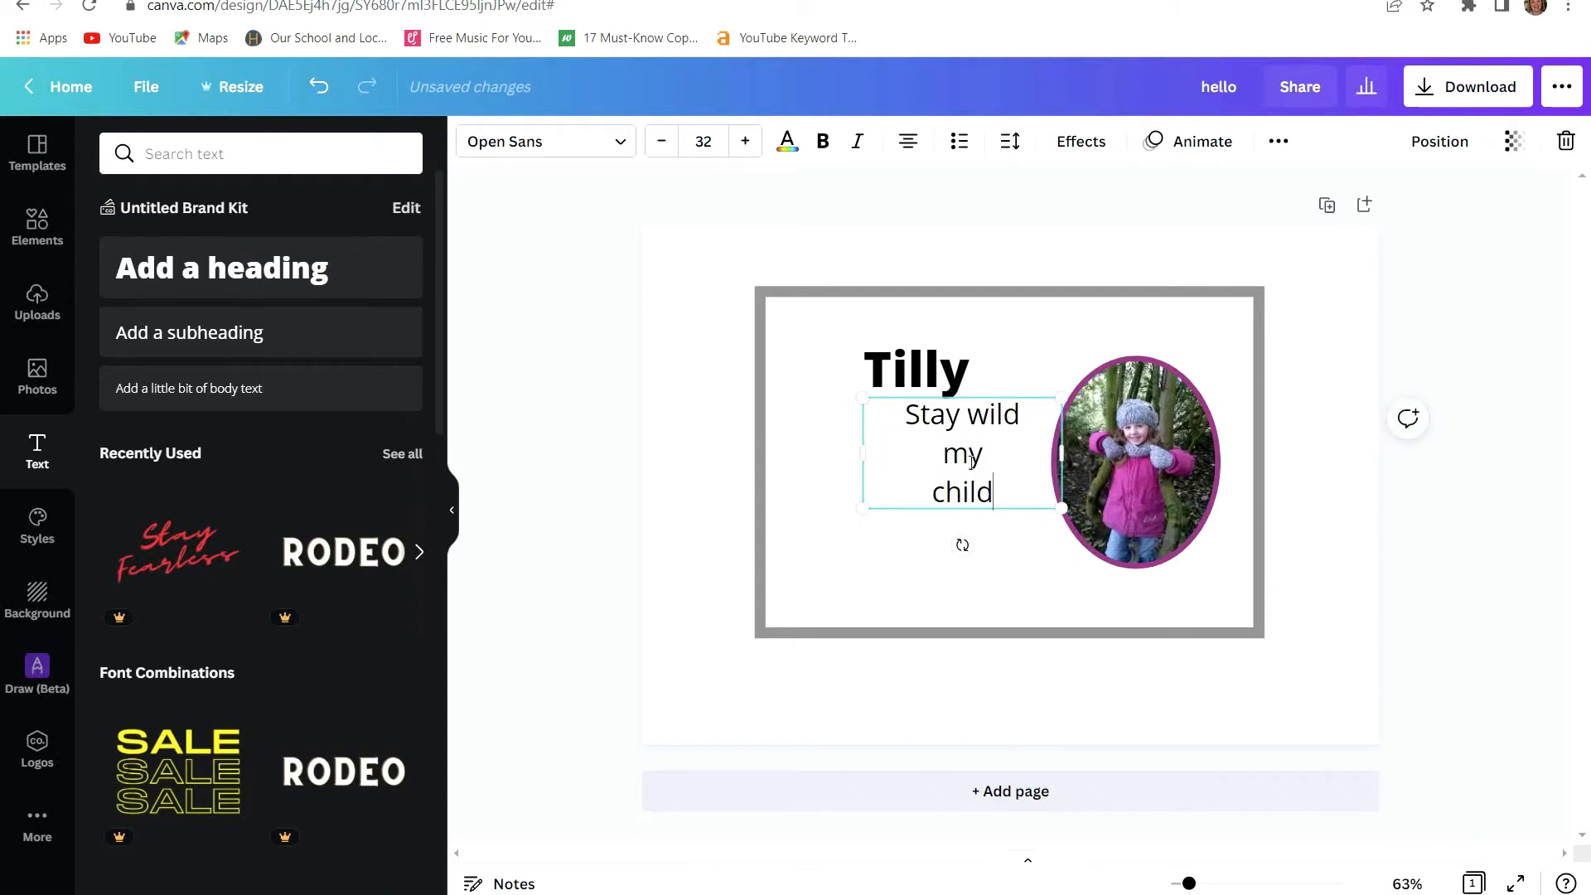
pyautogui.press('Delete')
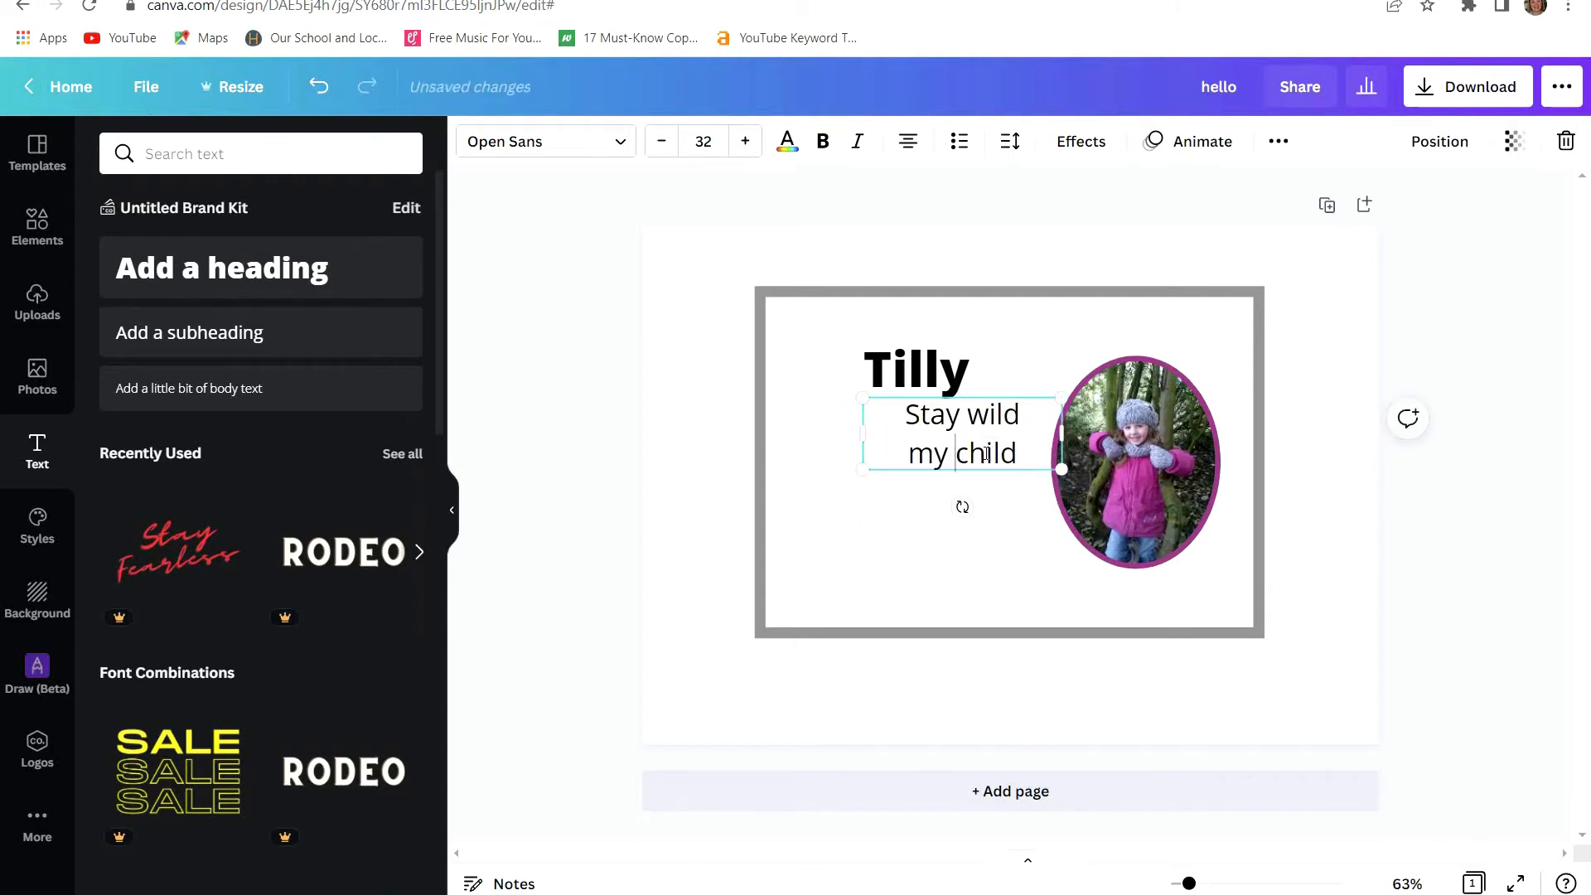
pyautogui.click(1446, 474)
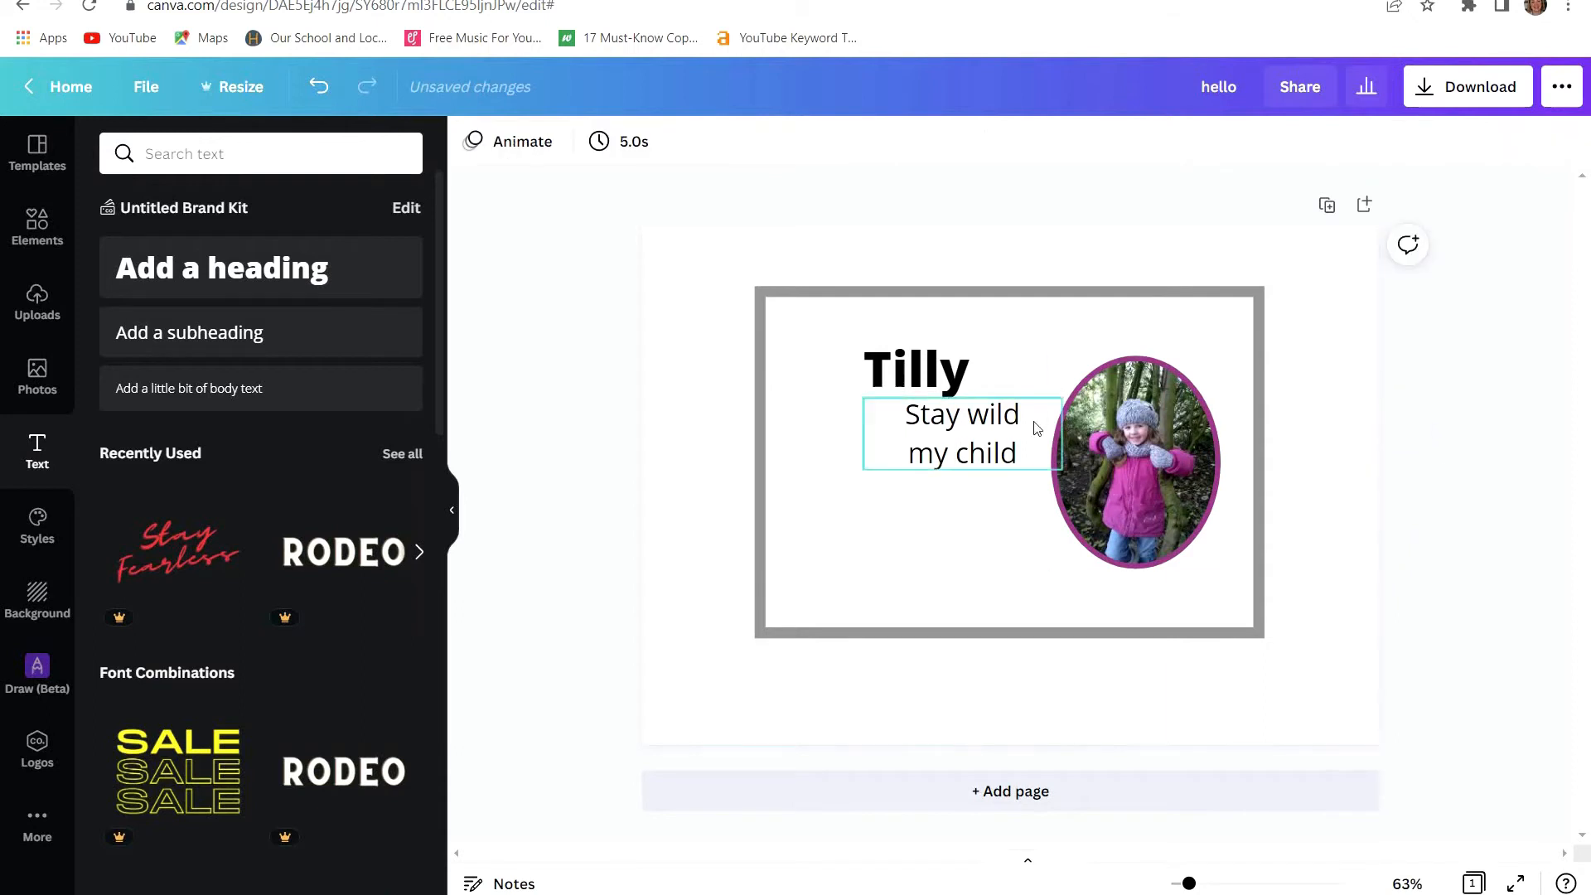
# - Move the subheading down and centre it beneath the name heading, and lower the heading closer to it
pyautogui.click(1001, 410)
pyautogui.moveTo(1001, 411); pyautogui.dragTo(951, 450)
pyautogui.moveTo(916, 371); pyautogui.dragTo(915, 403)
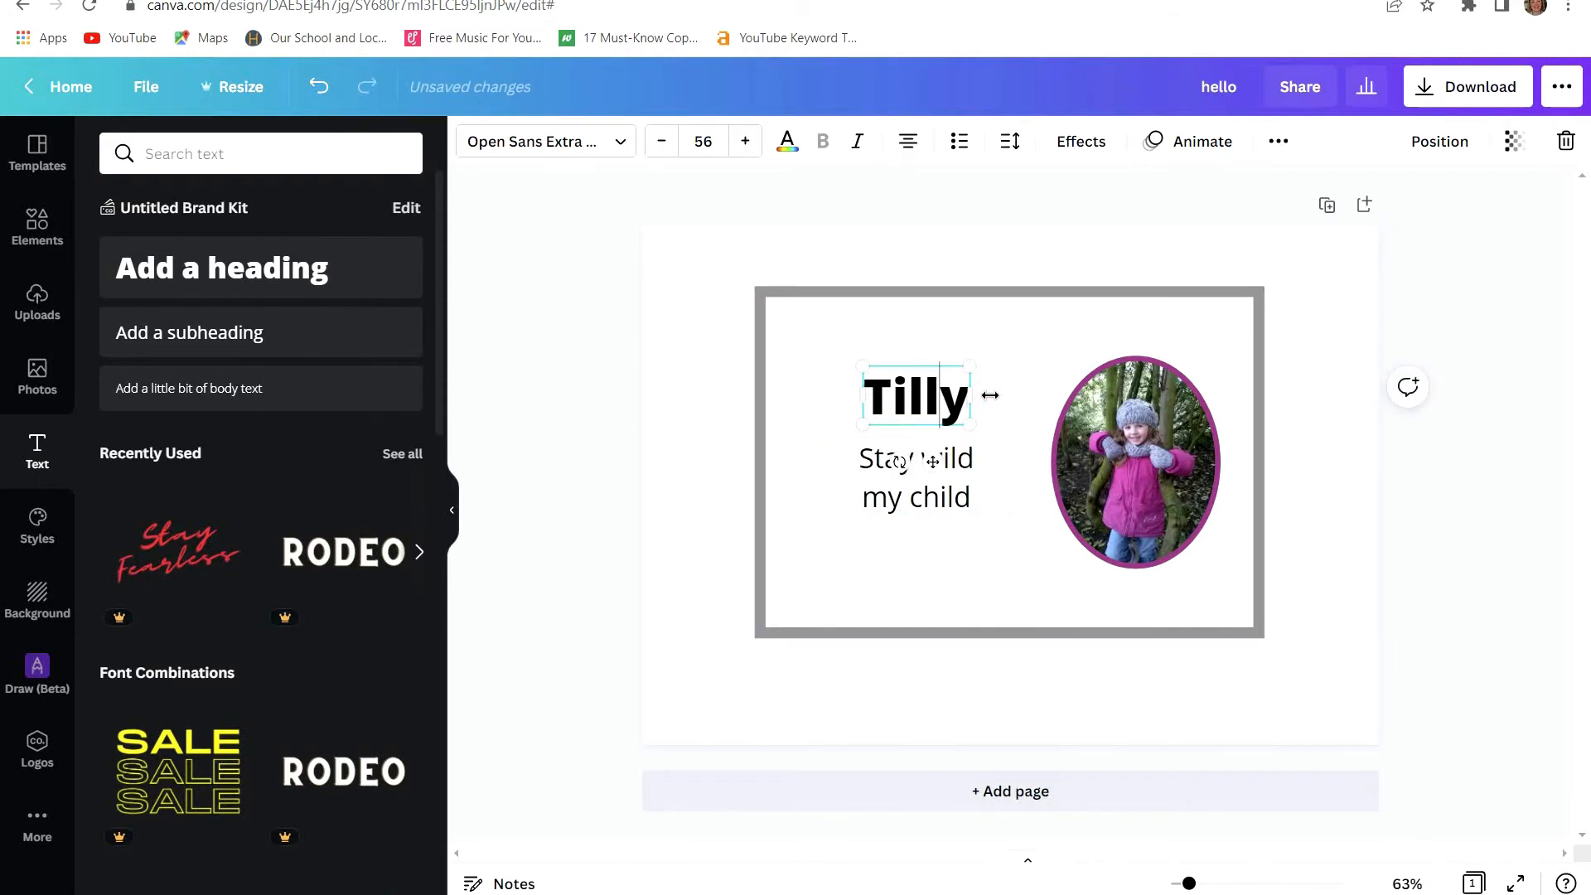
pyautogui.click(1458, 488)
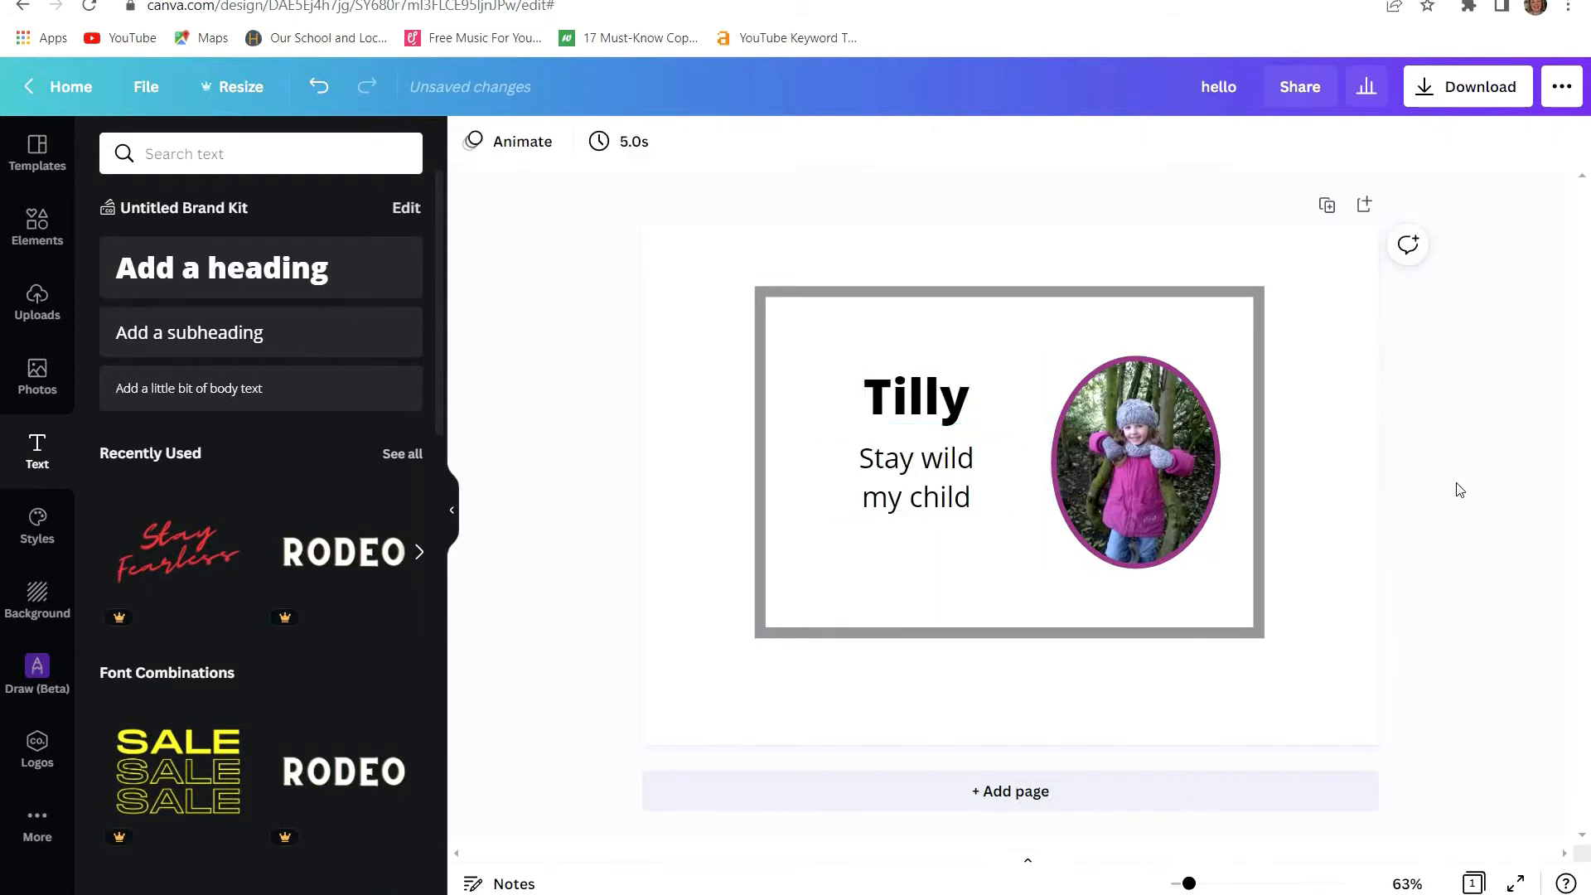
# - Browse the Display fonts for the name heading and try Bundt Cake Bold and Adele II on it
pyautogui.click(945, 412)
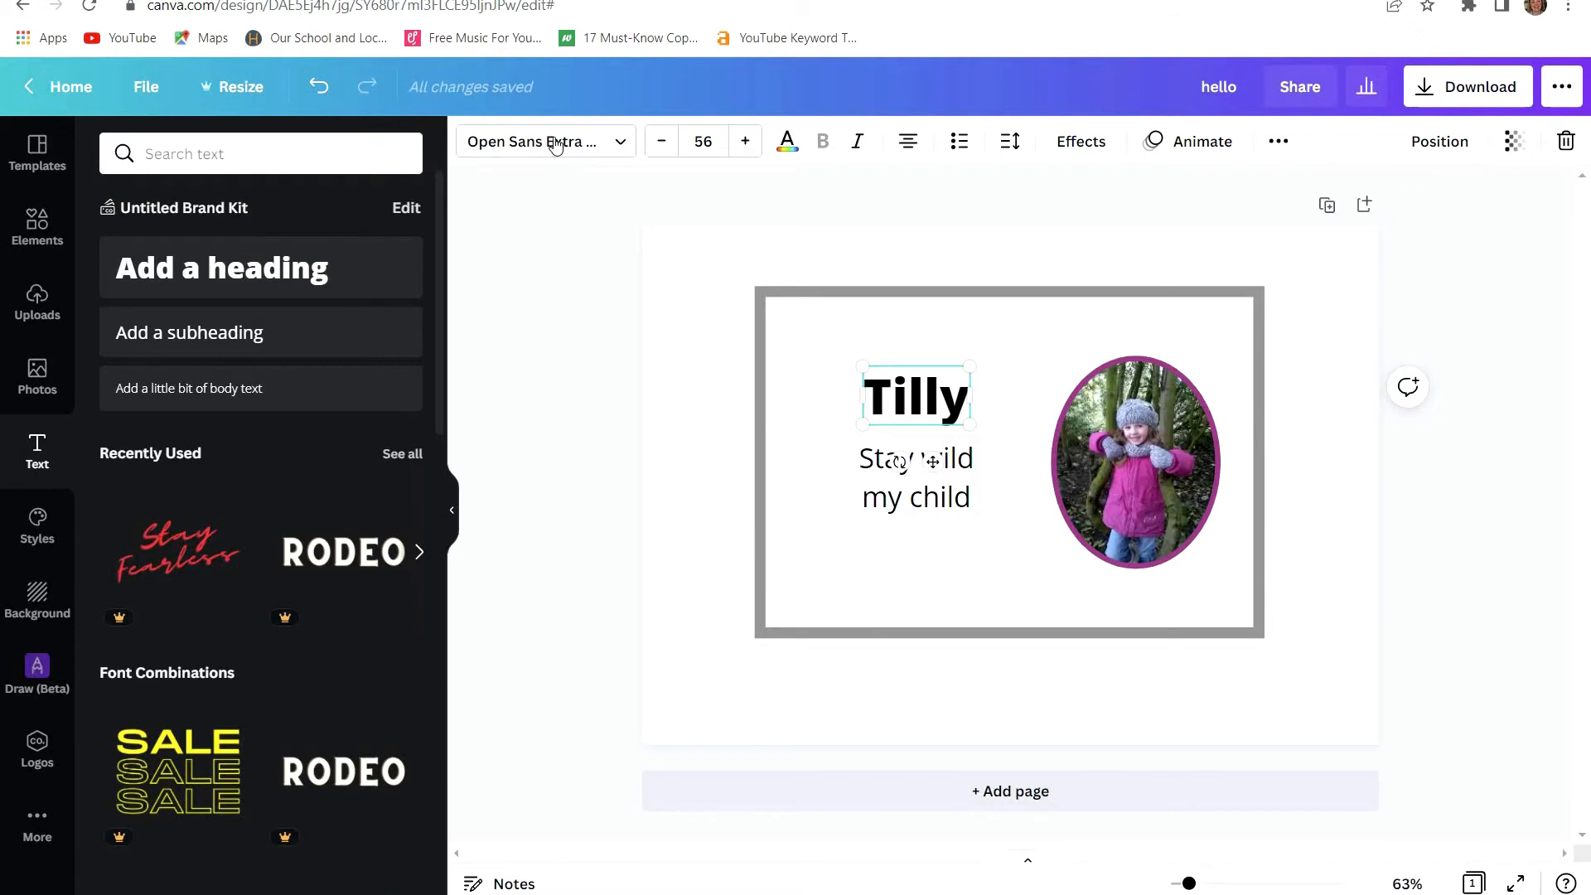
pyautogui.click(621, 142)
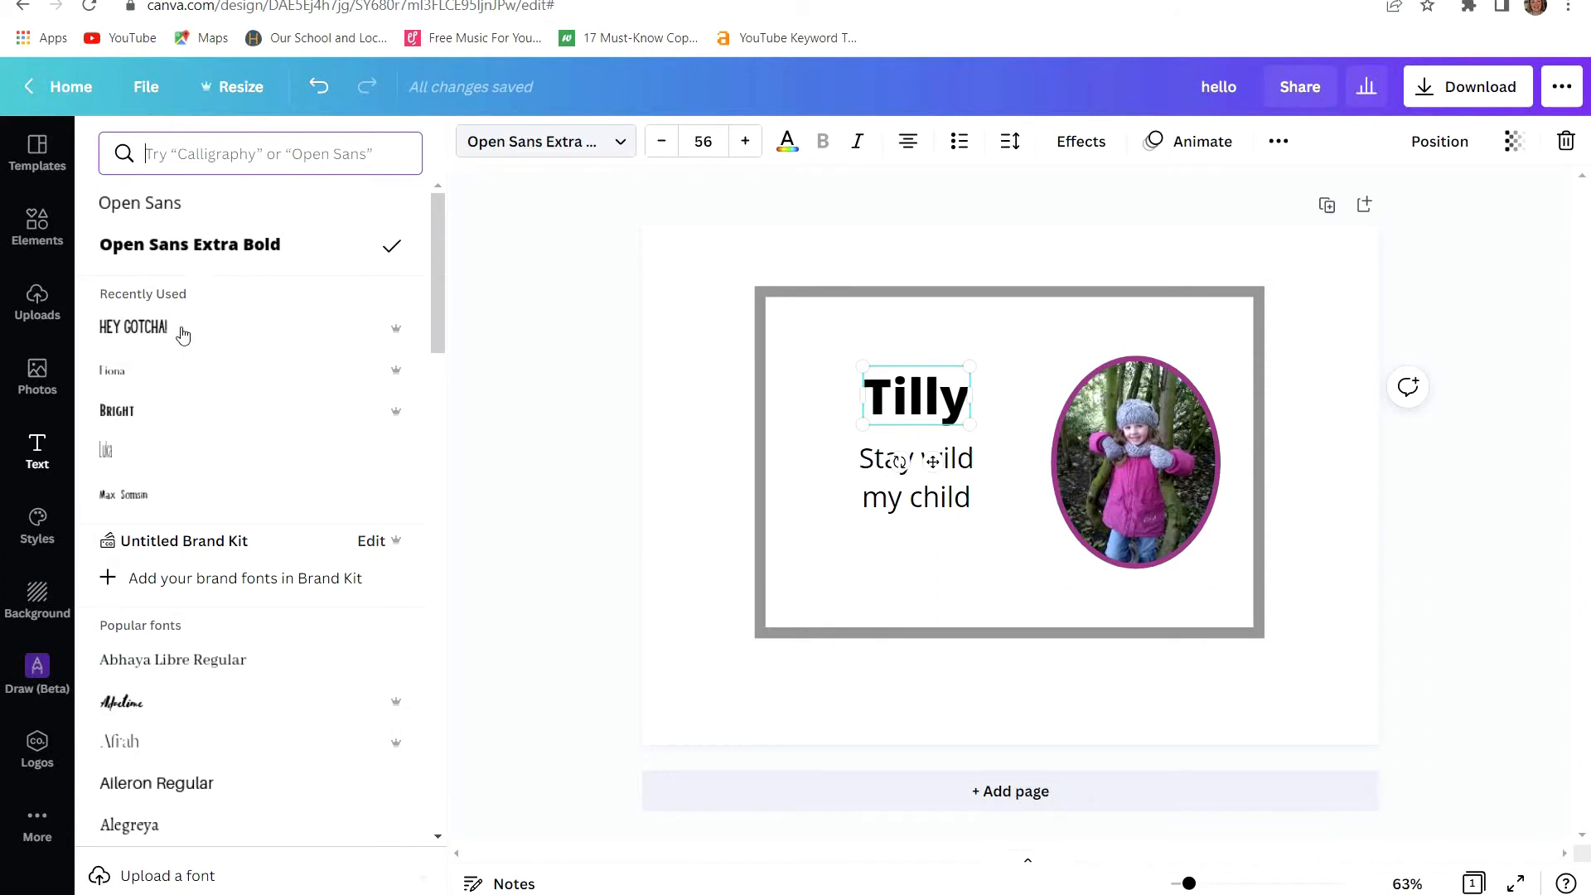
pyautogui.click(157, 153)
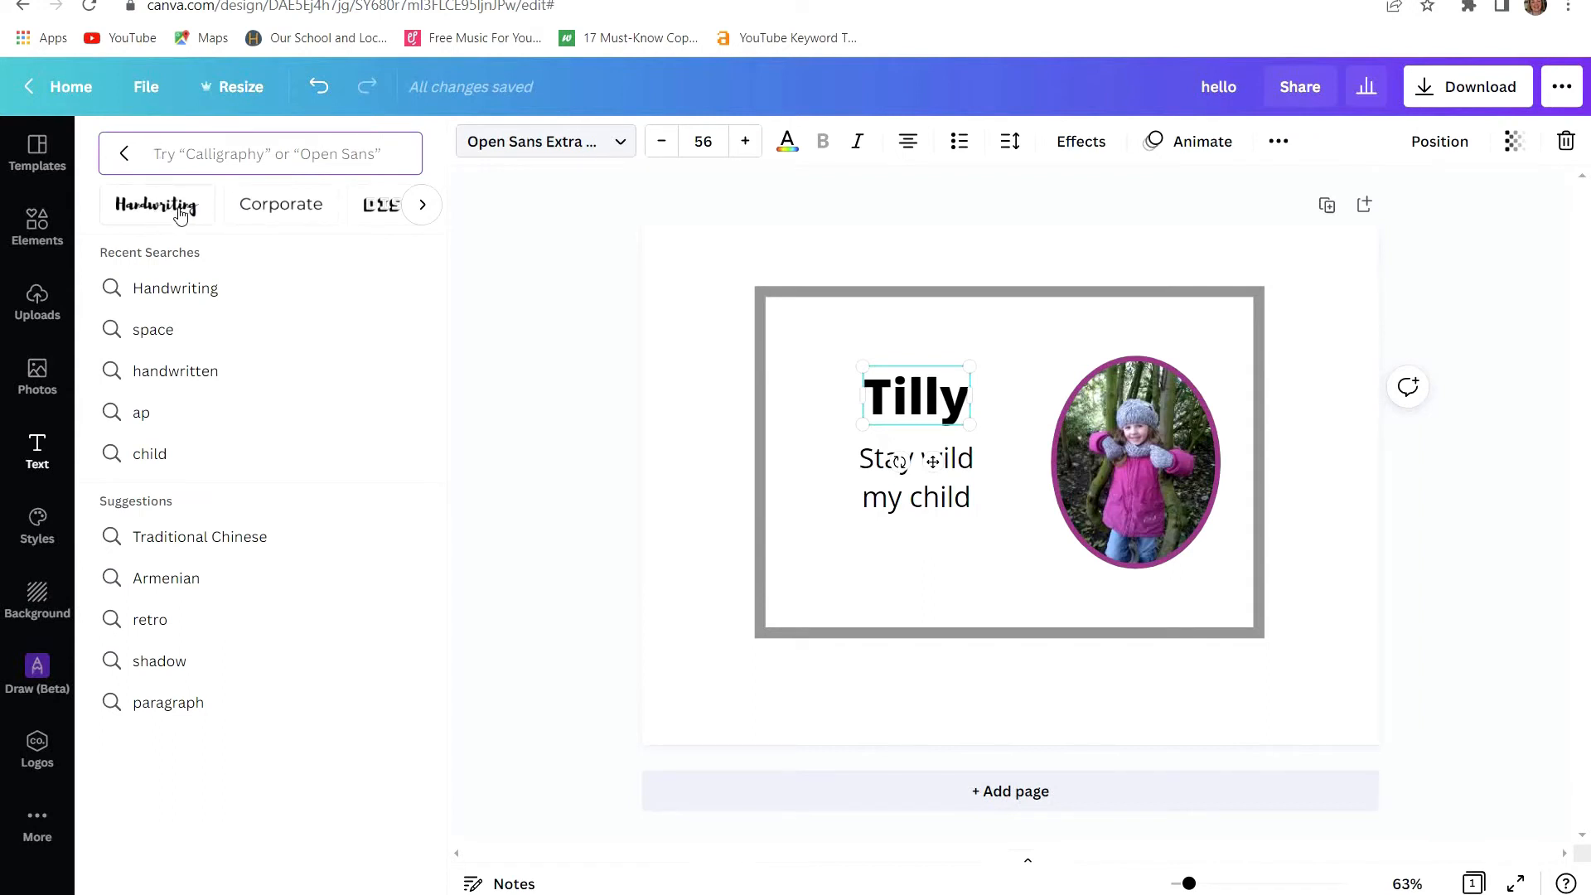
pyautogui.click(423, 206)
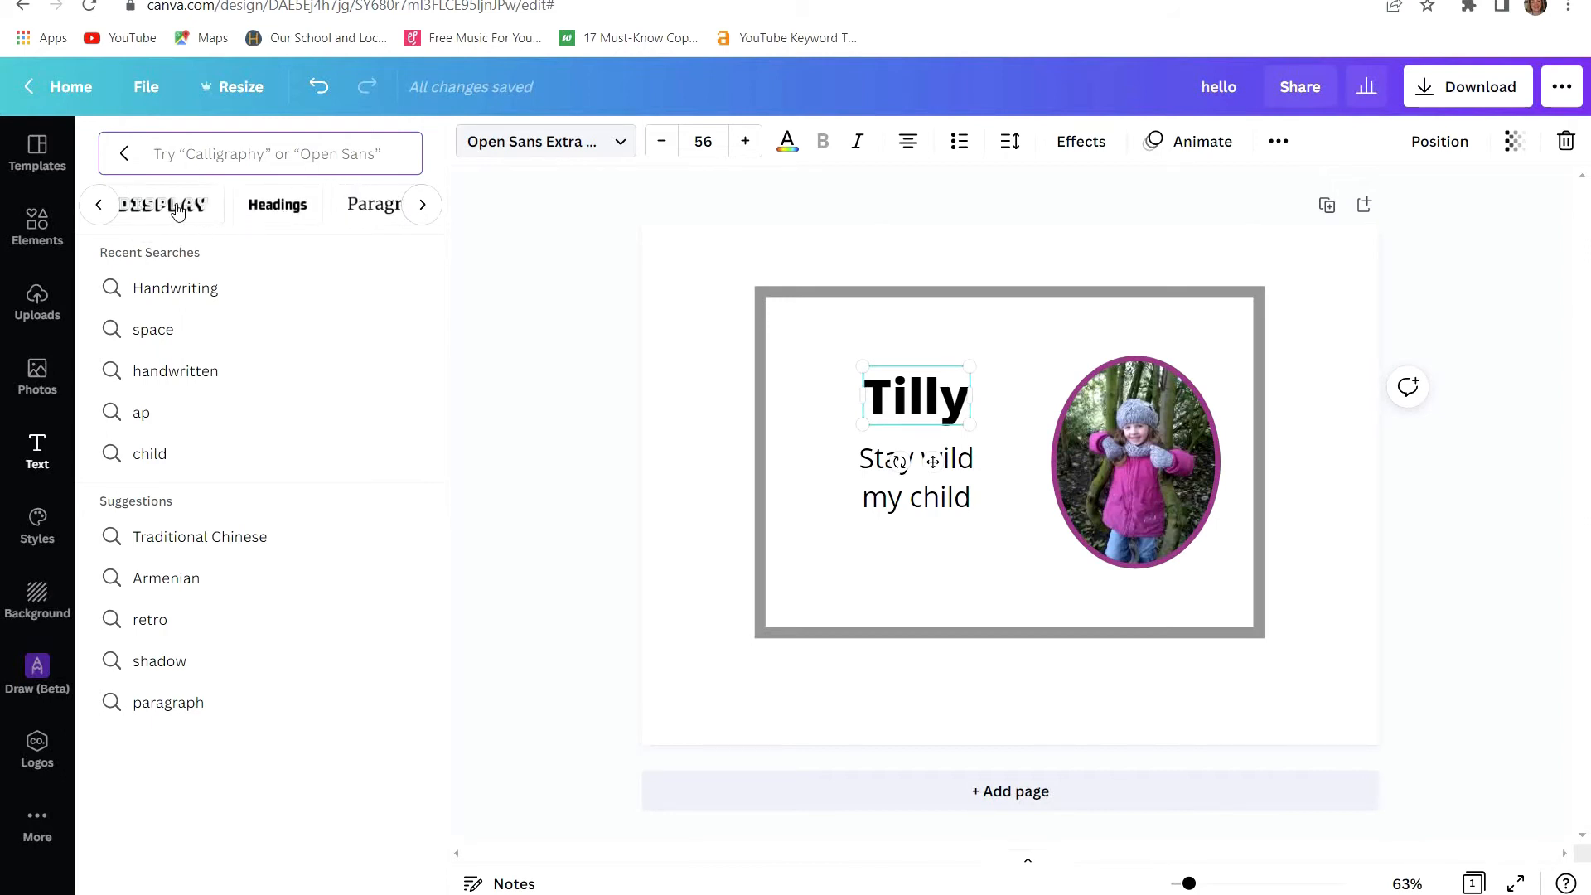
pyautogui.click(179, 206)
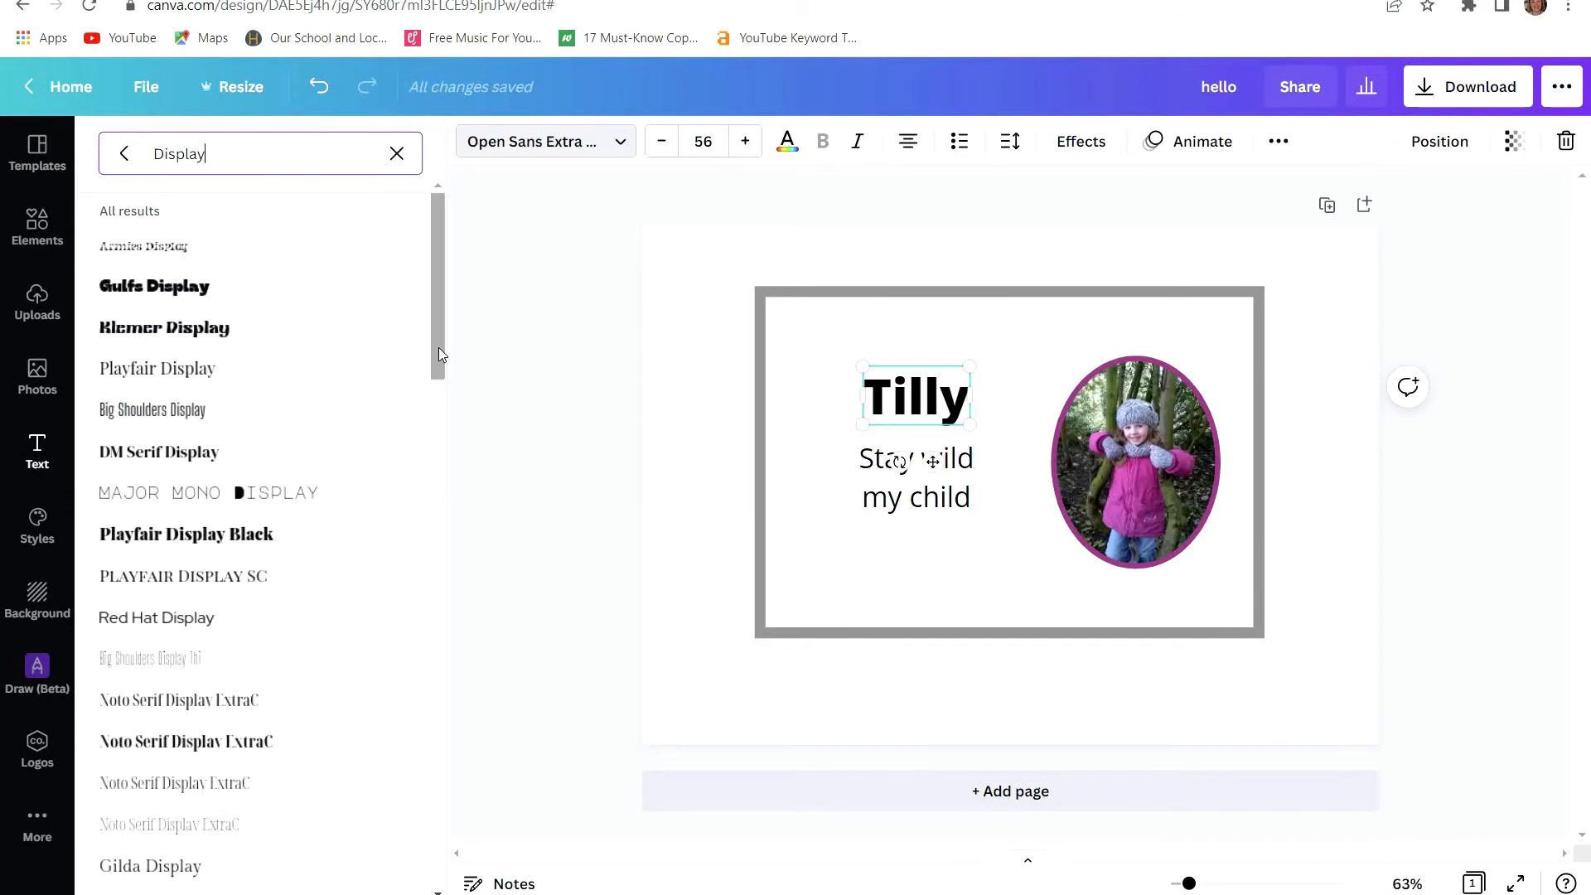
pyautogui.moveTo(439, 346); pyautogui.dragTo(437, 634)
pyautogui.scroll(-3, 438, 642)
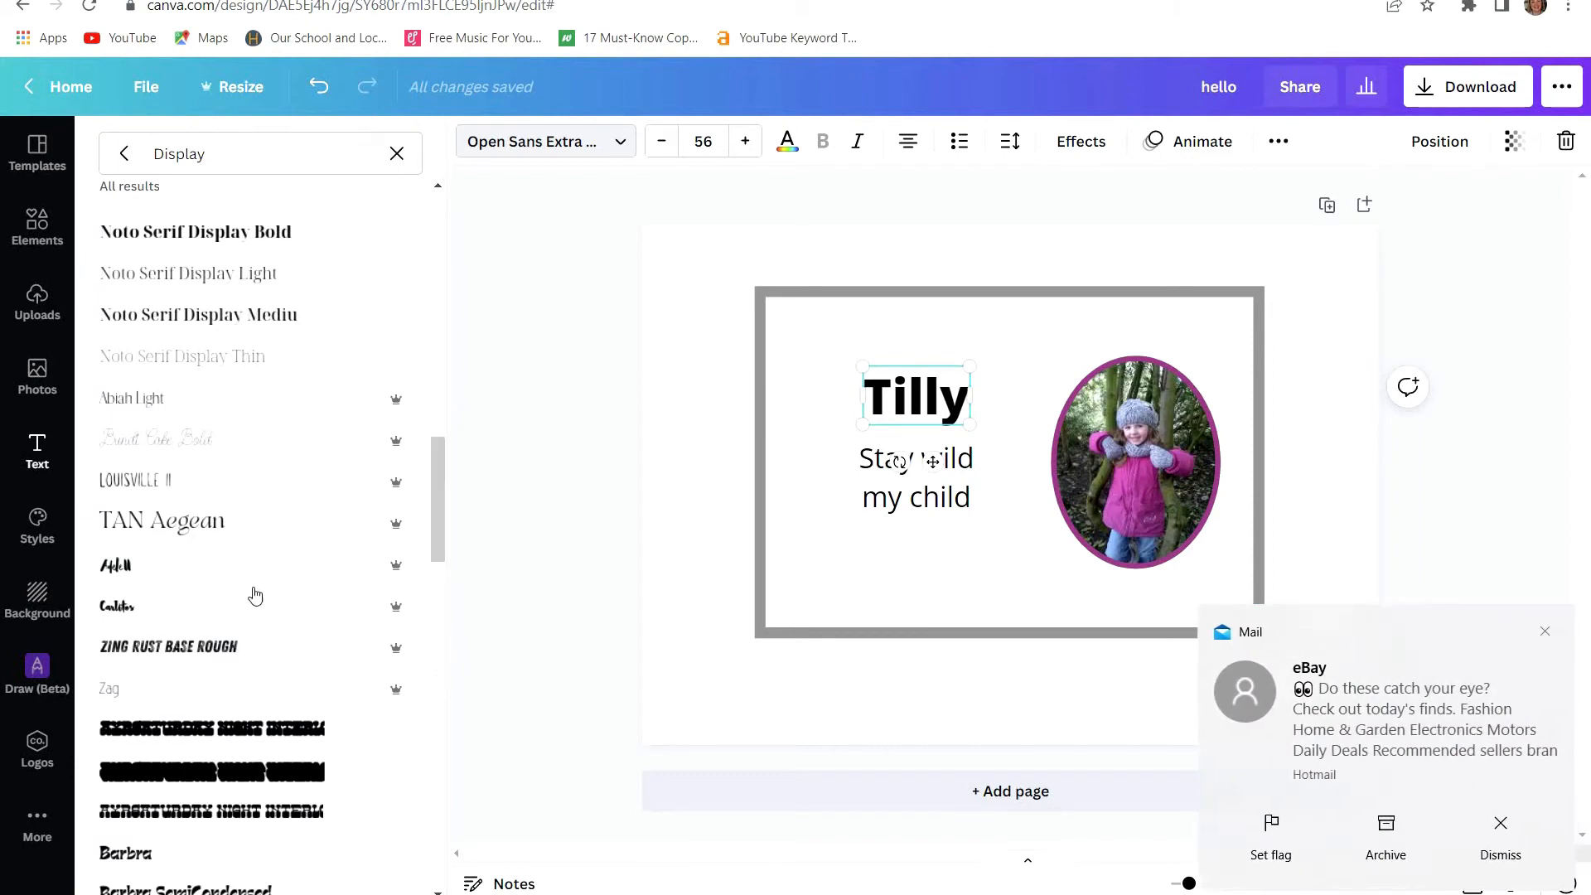
pyautogui.click(217, 447)
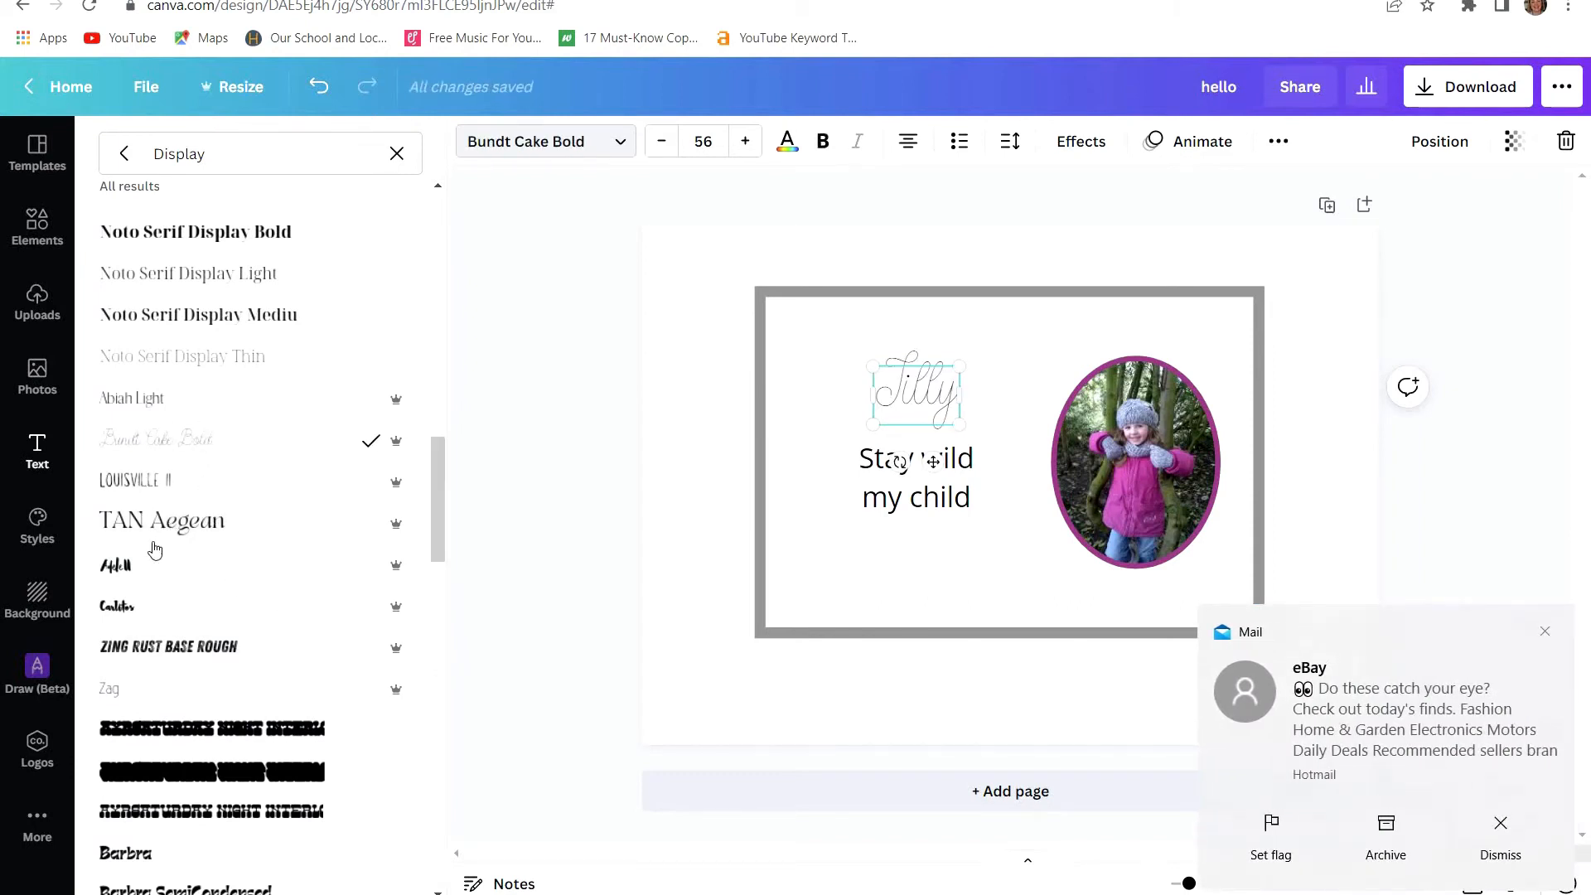
pyautogui.click(135, 574)
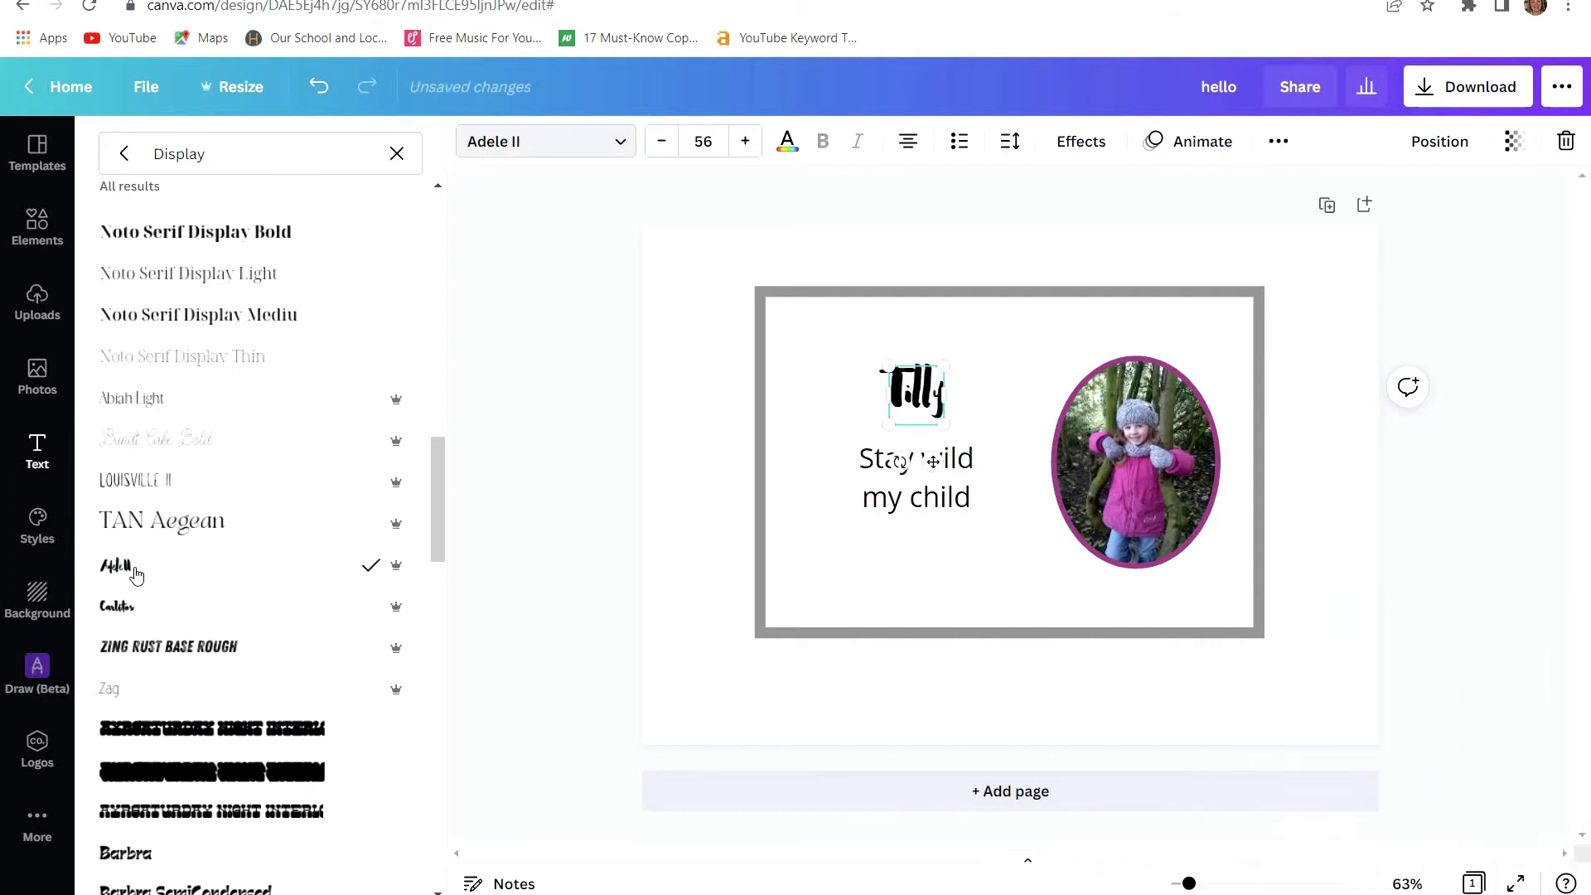
pyautogui.click(442, 695)
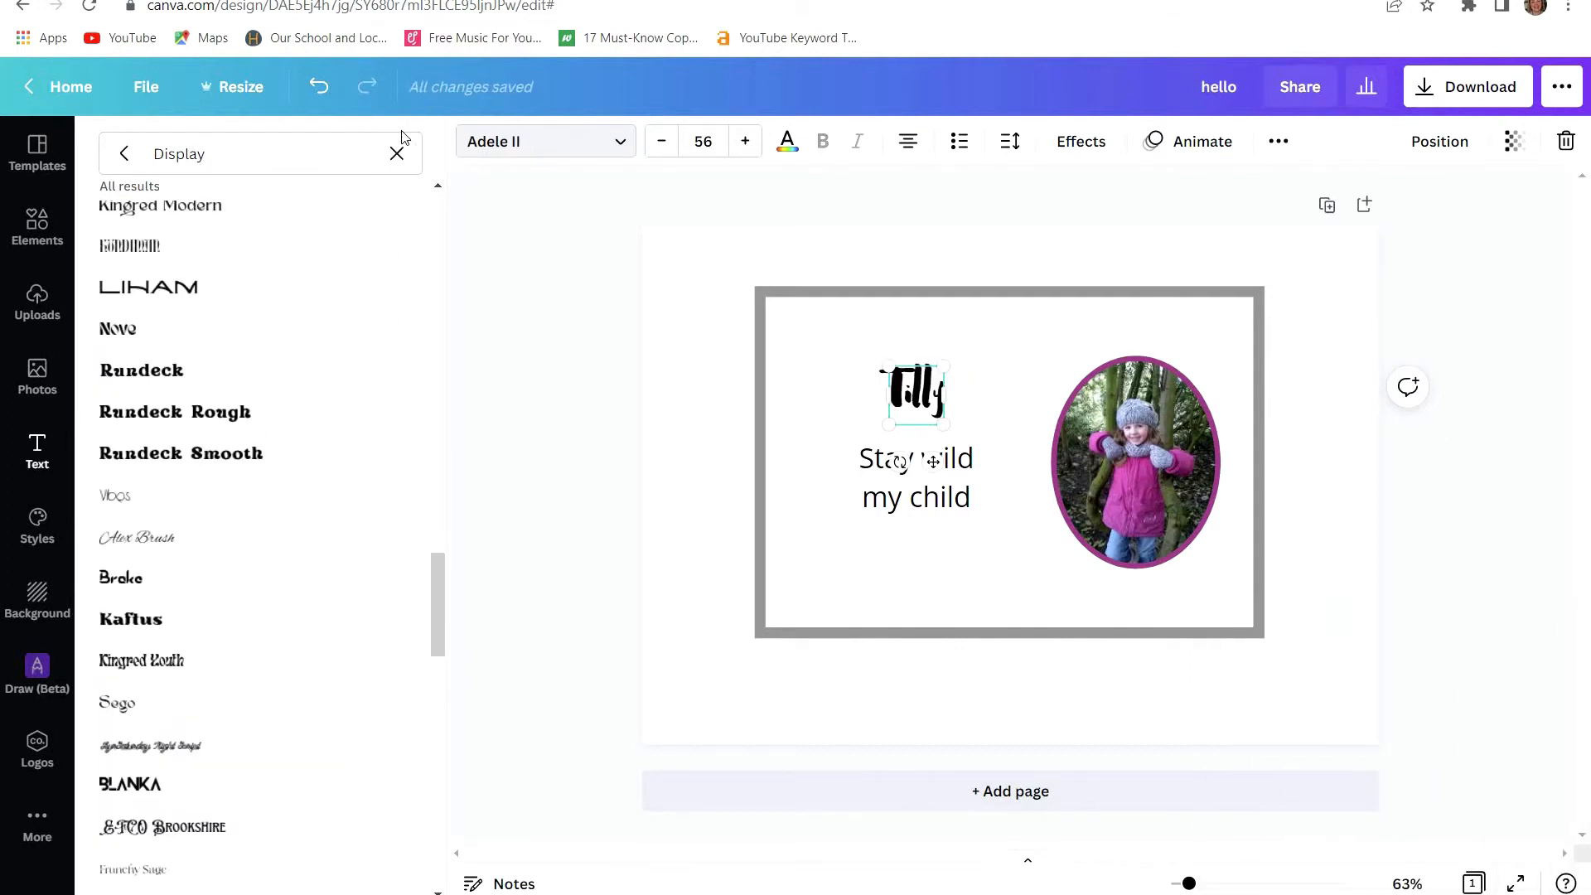
# - From the Handwriting fonts, set the name heading to Apricots and the "Stay wild my child" text to Amsterdam One
pyautogui.click(395, 157)
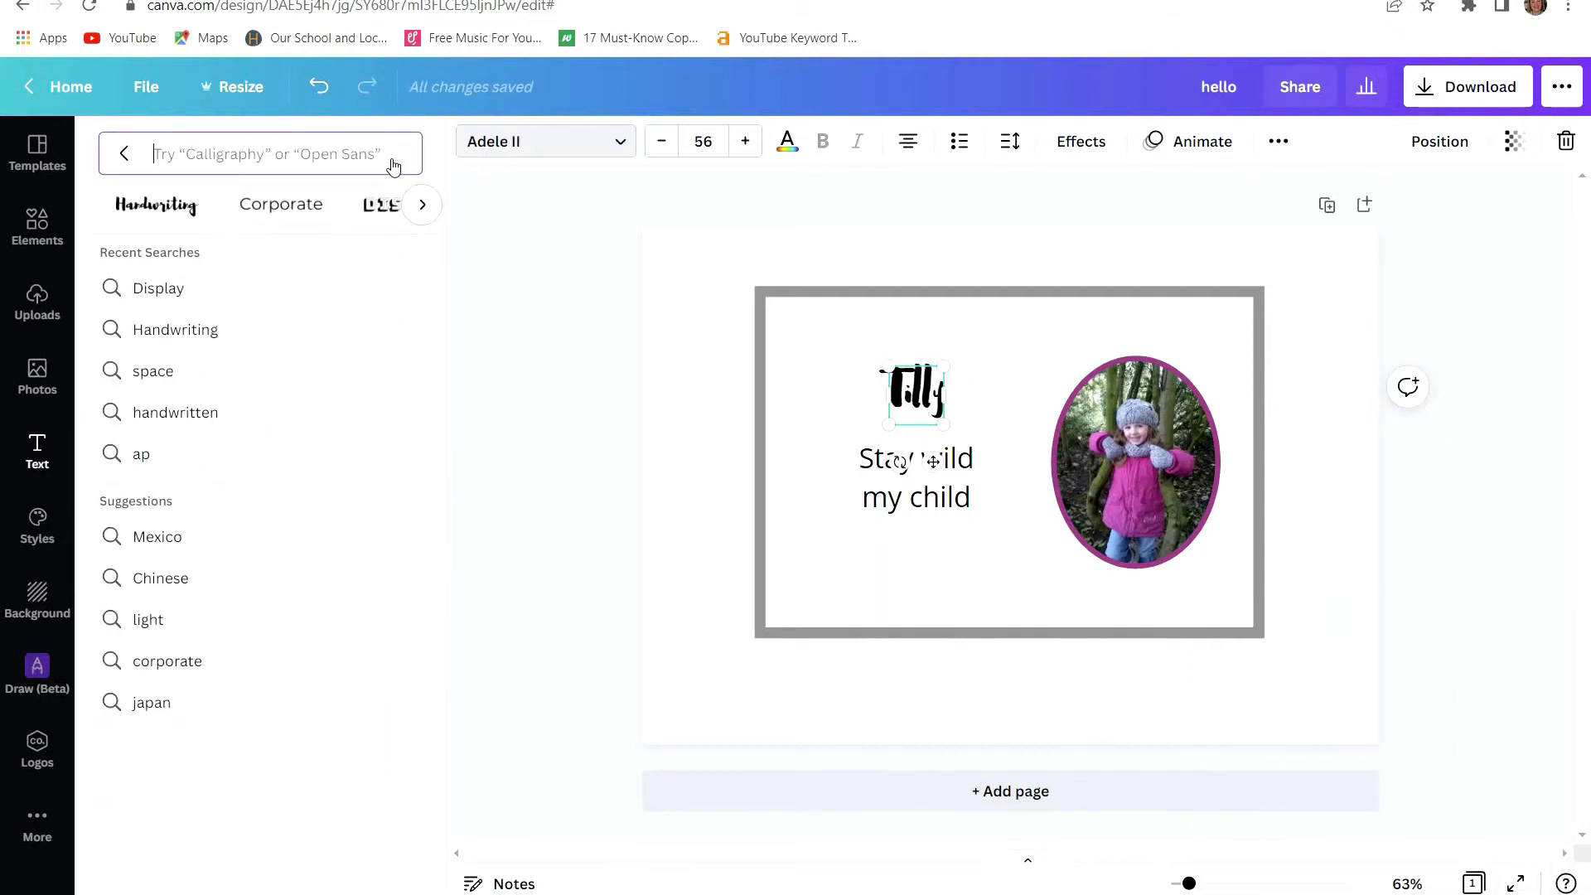
pyautogui.click(144, 222)
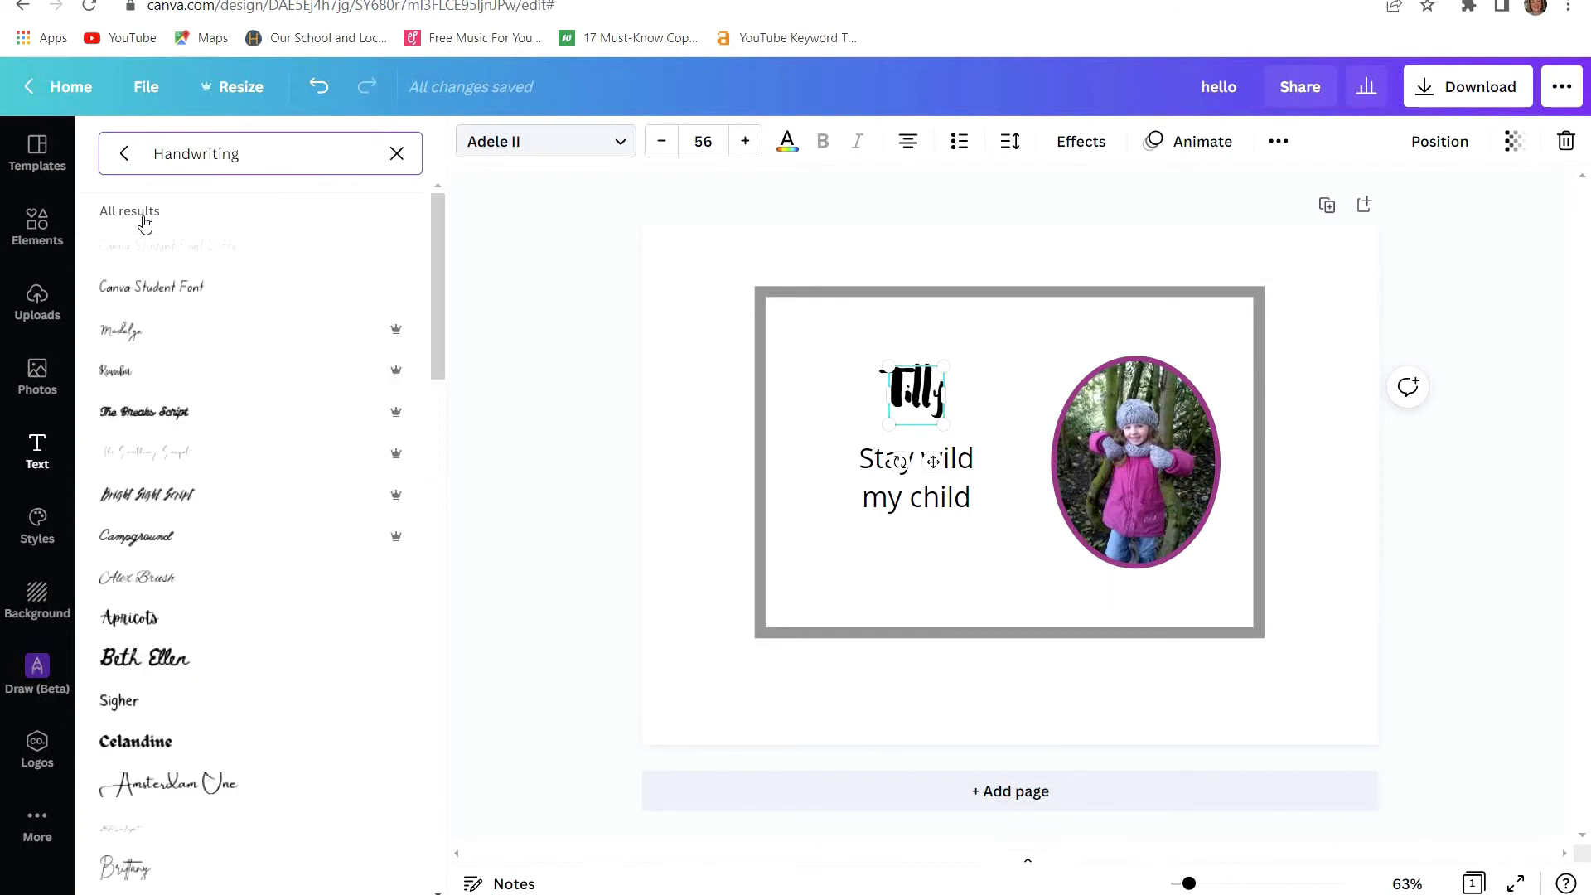
pyautogui.click(152, 620)
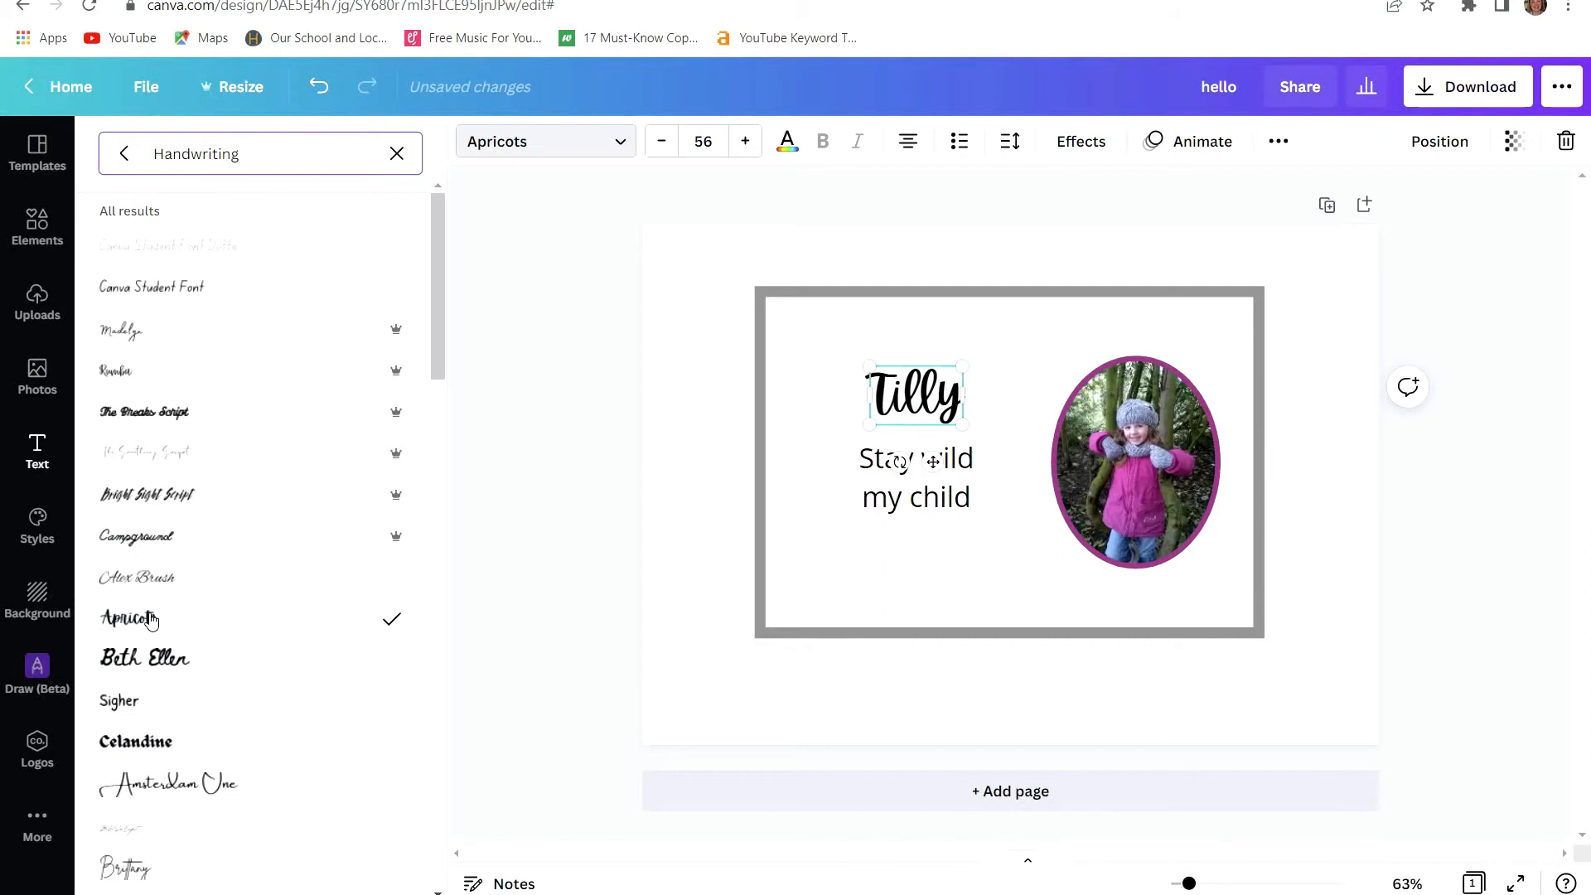
pyautogui.click(943, 485)
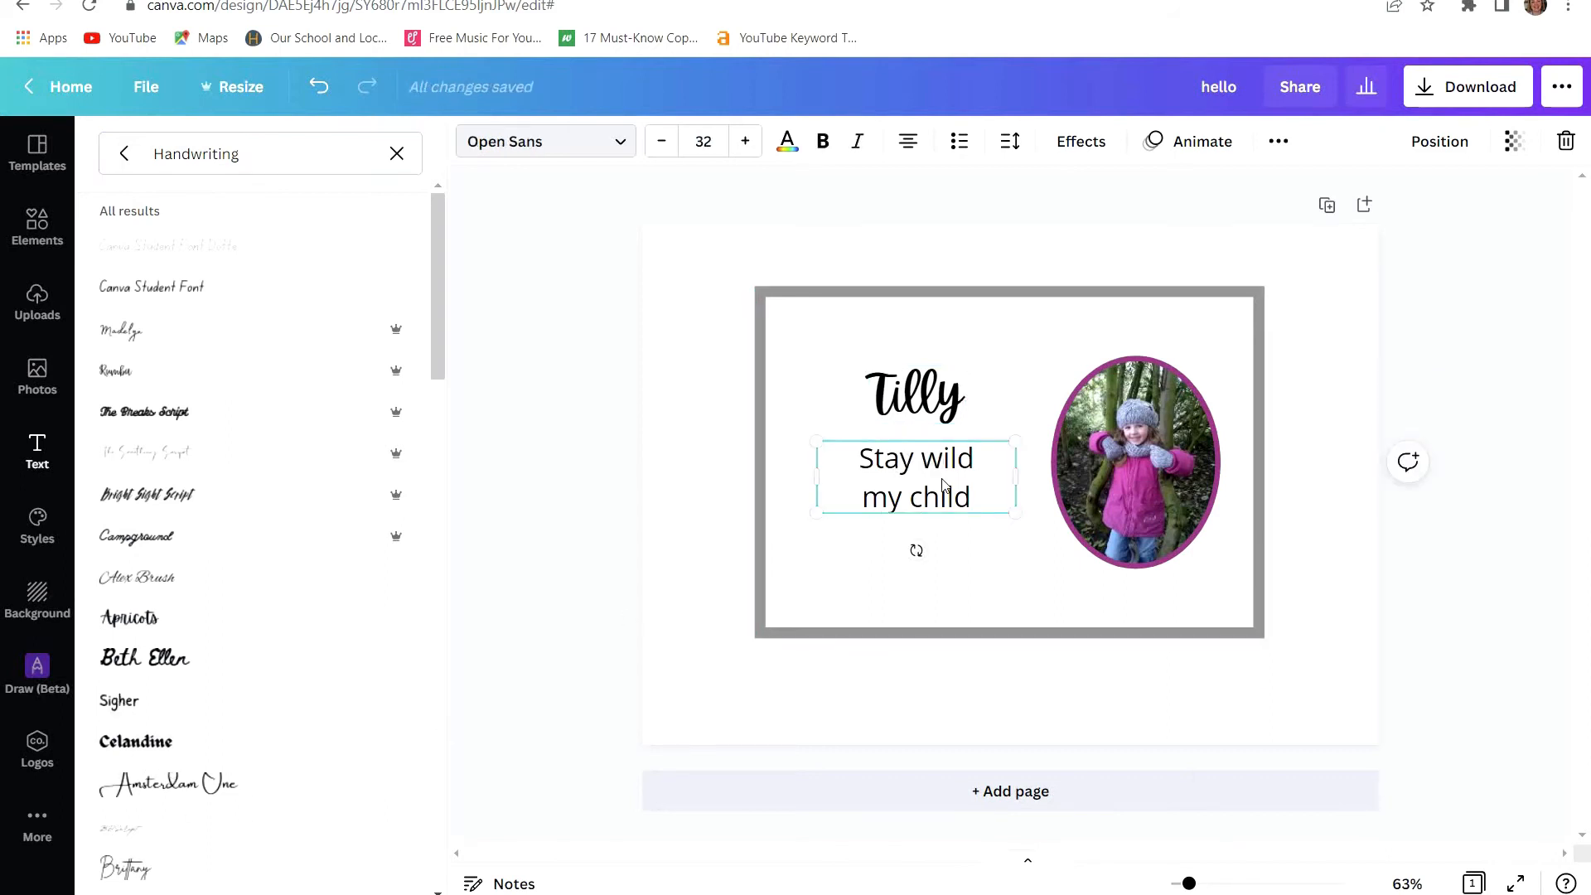
pyautogui.click(196, 792)
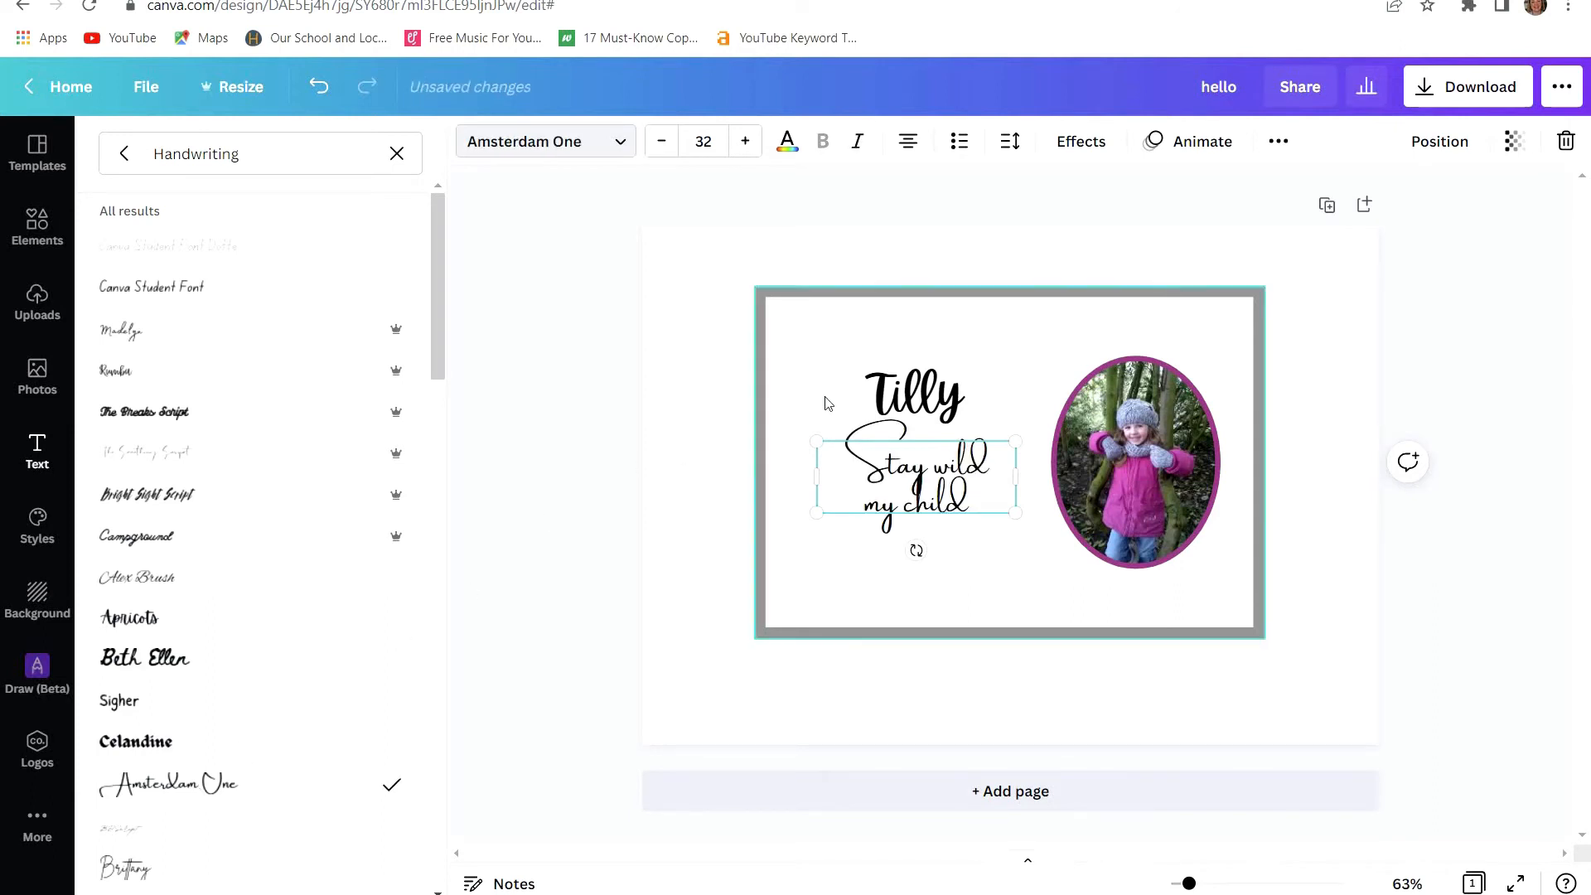
# - Recolour the name heading with the document's magenta-purple that matches the oval photo's border
pyautogui.click(922, 406)
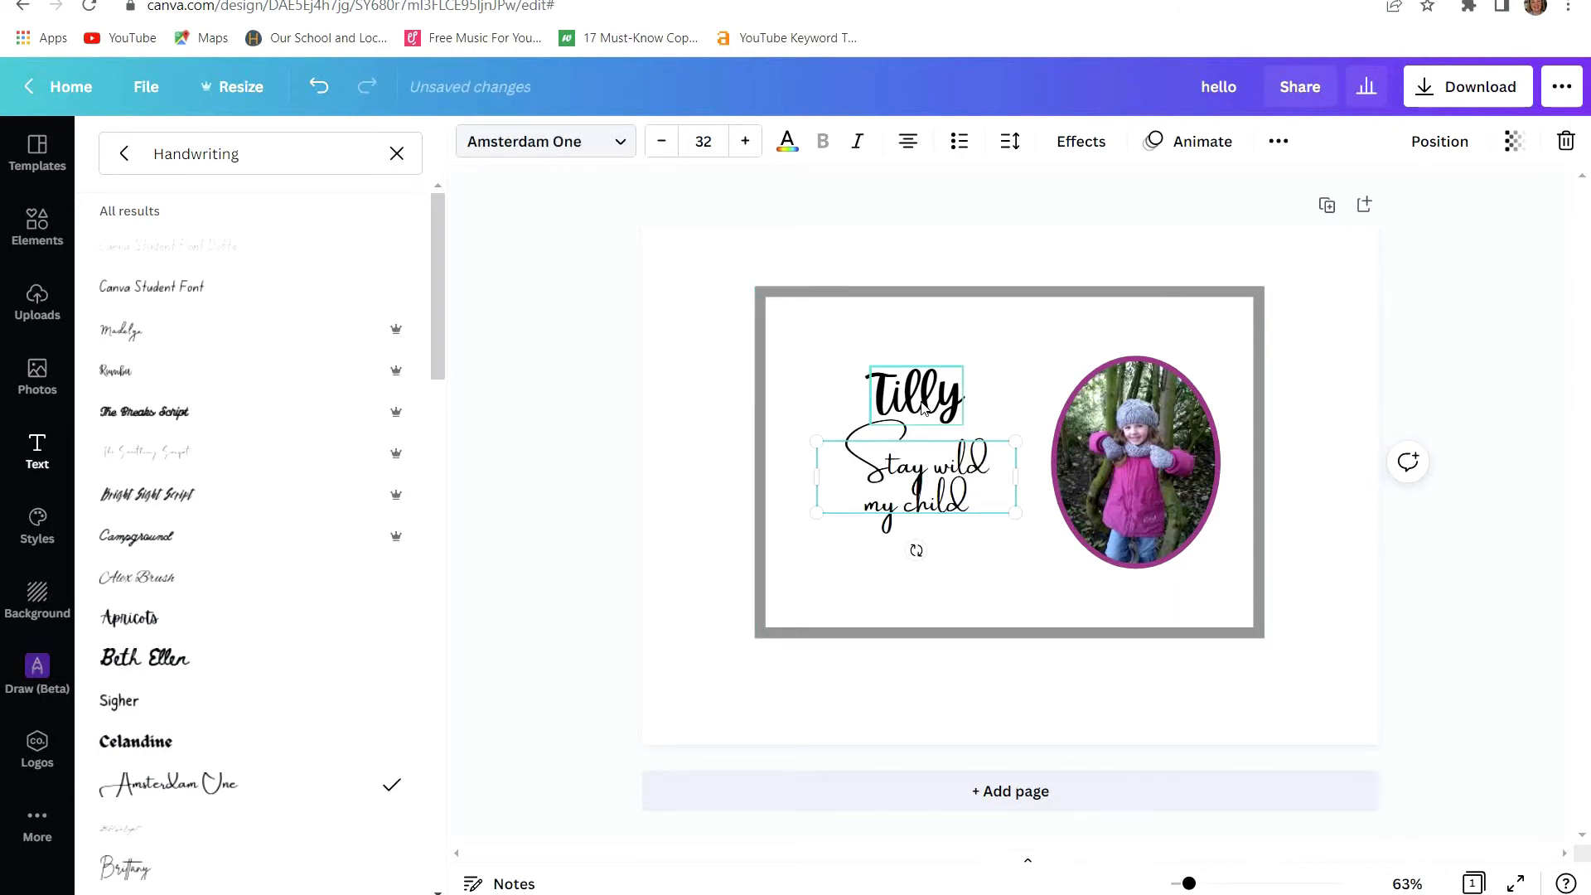
pyautogui.click(788, 144)
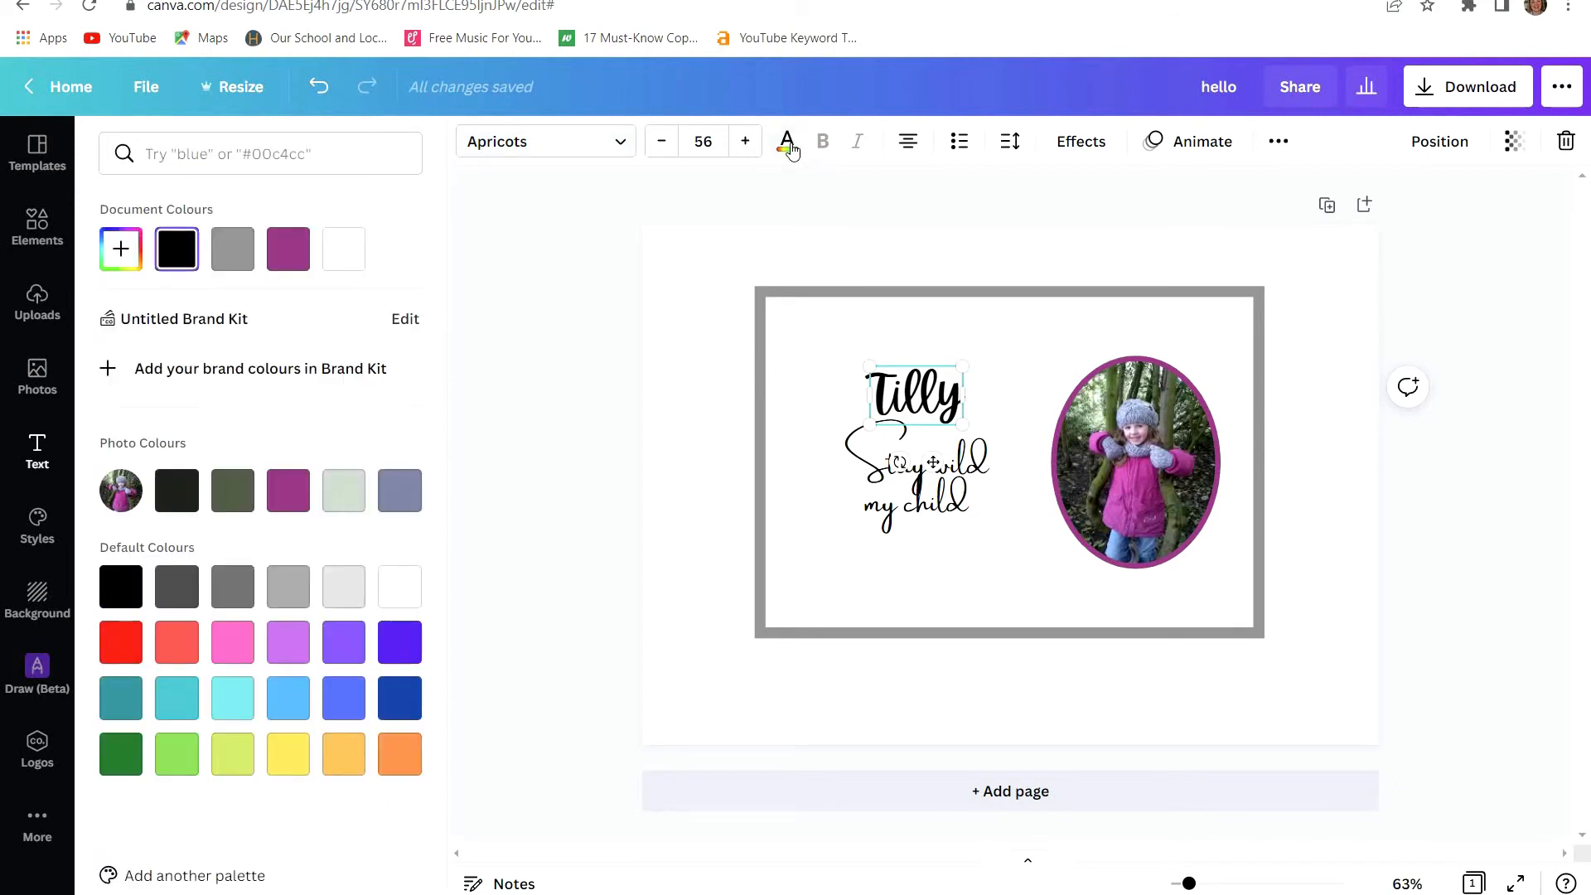
pyautogui.click(299, 256)
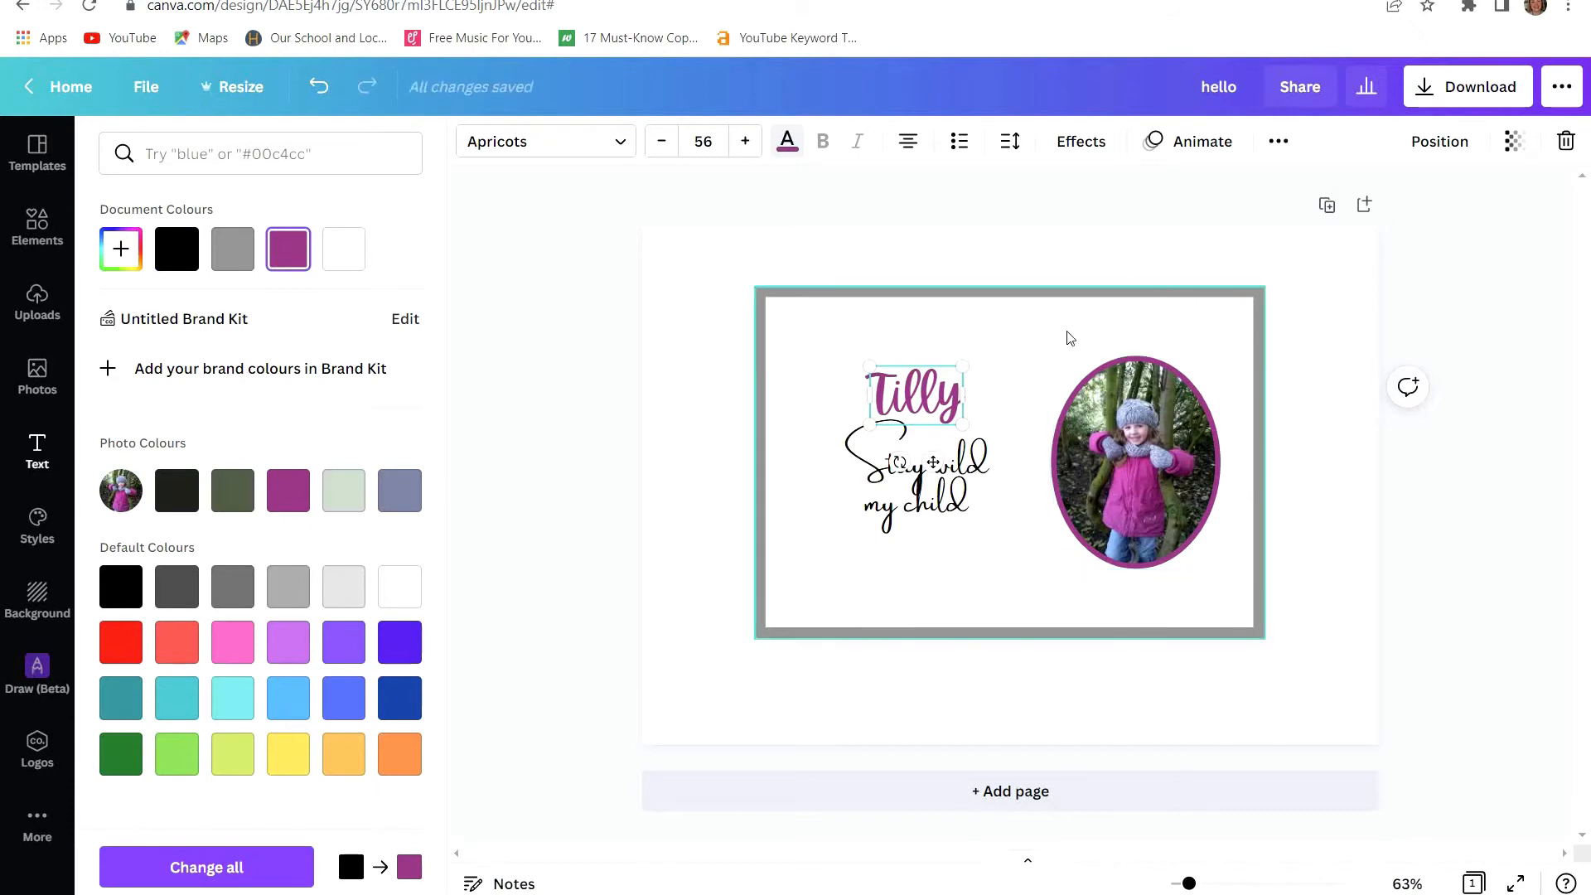
# - Try orange and sky blue on the "Stay wild my child" text, settling on the light turquoise default colour
pyautogui.click(935, 507)
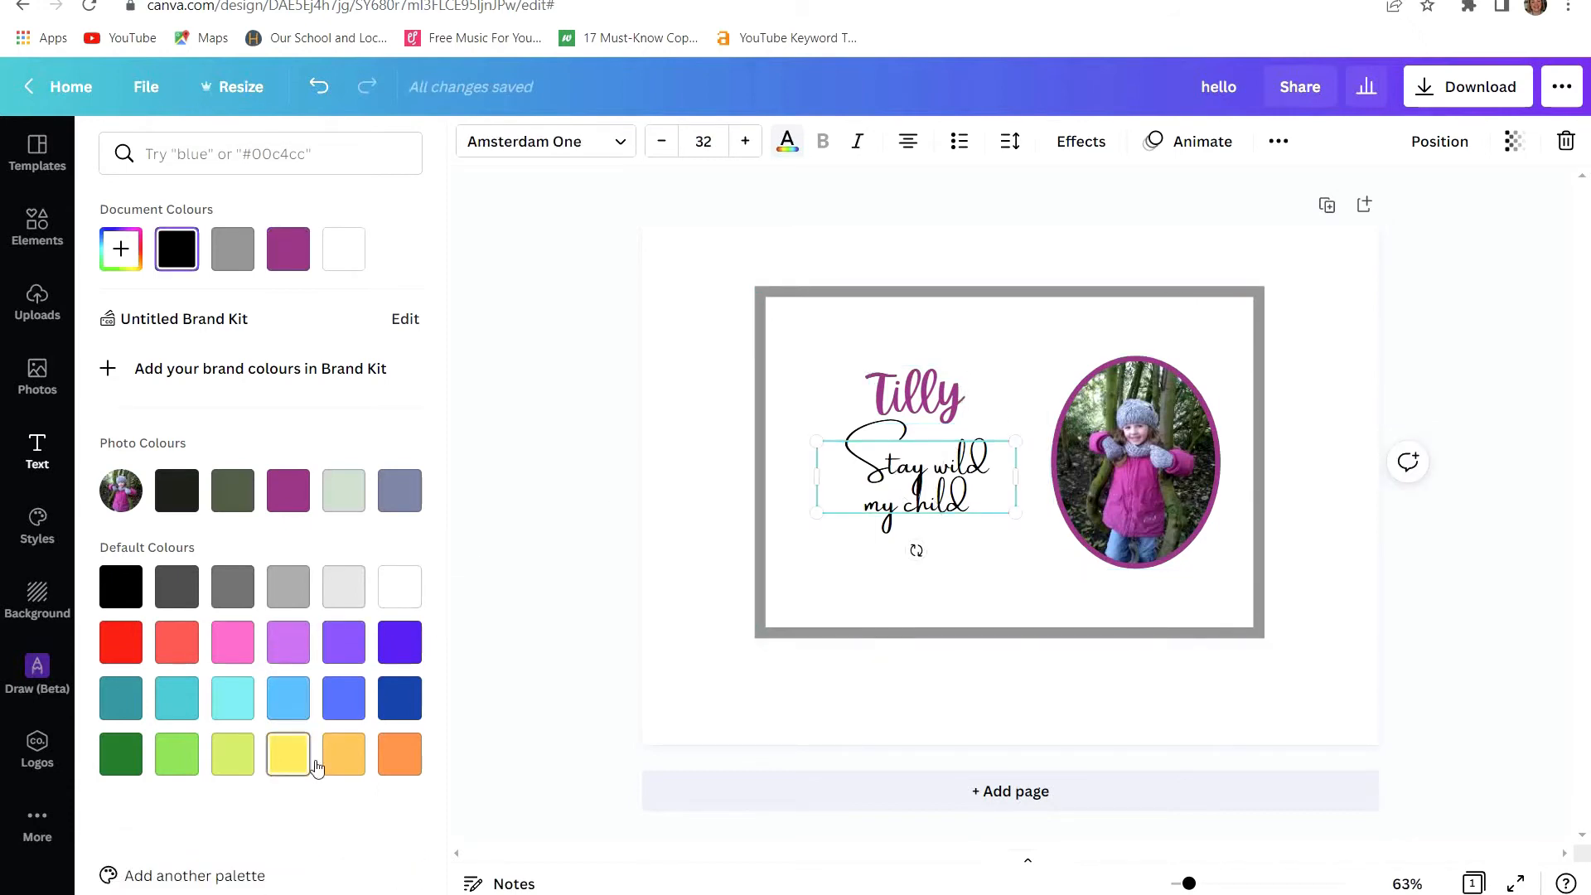
pyautogui.click(401, 771)
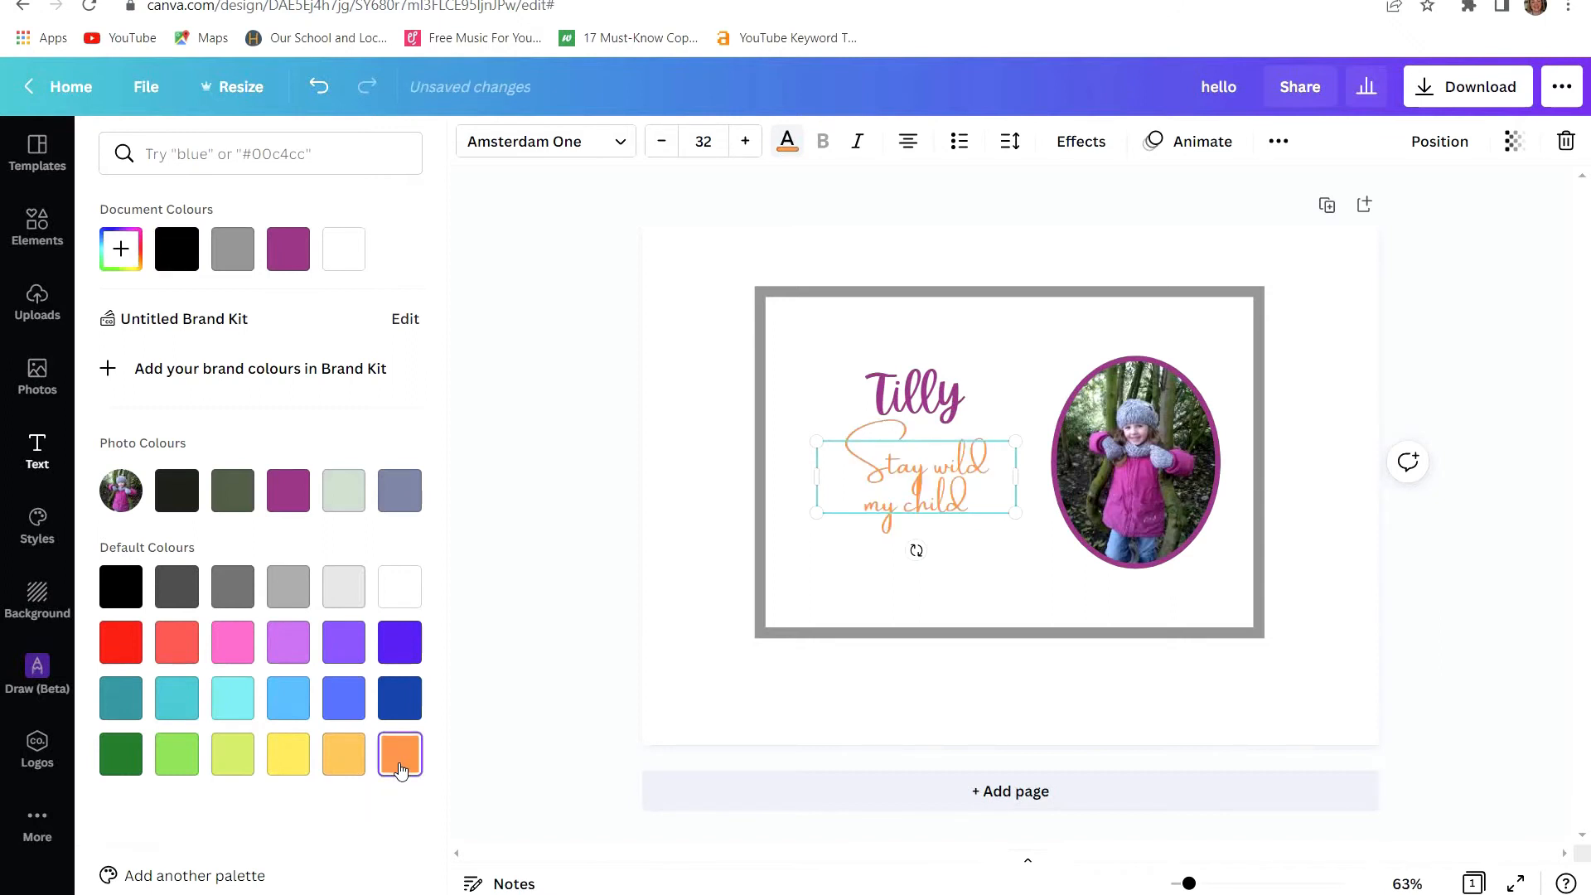
pyautogui.click(288, 700)
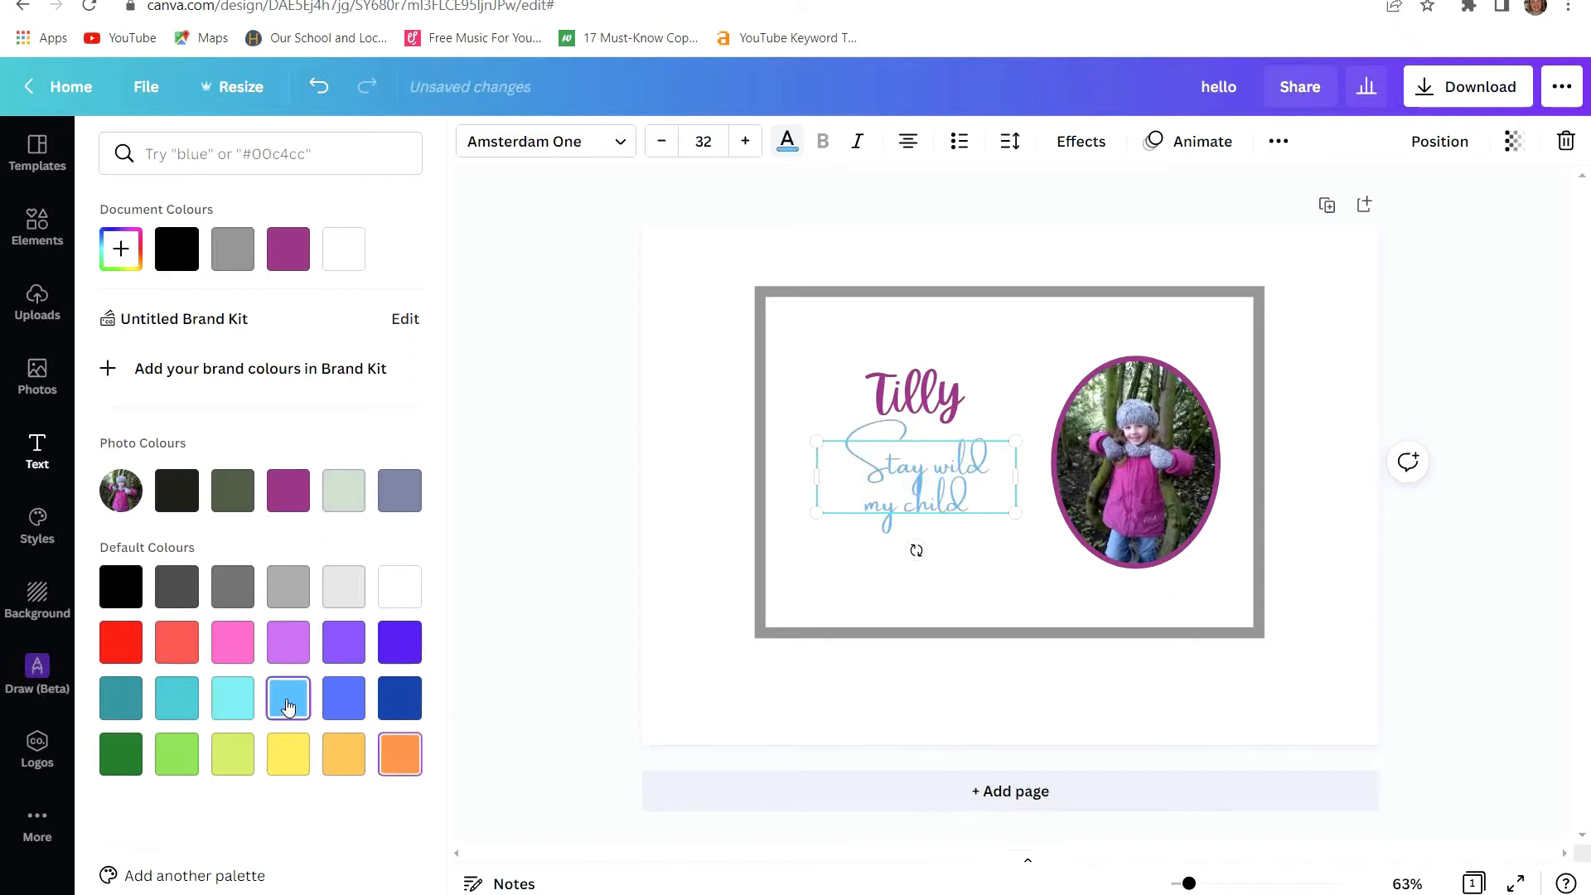
pyautogui.click(241, 706)
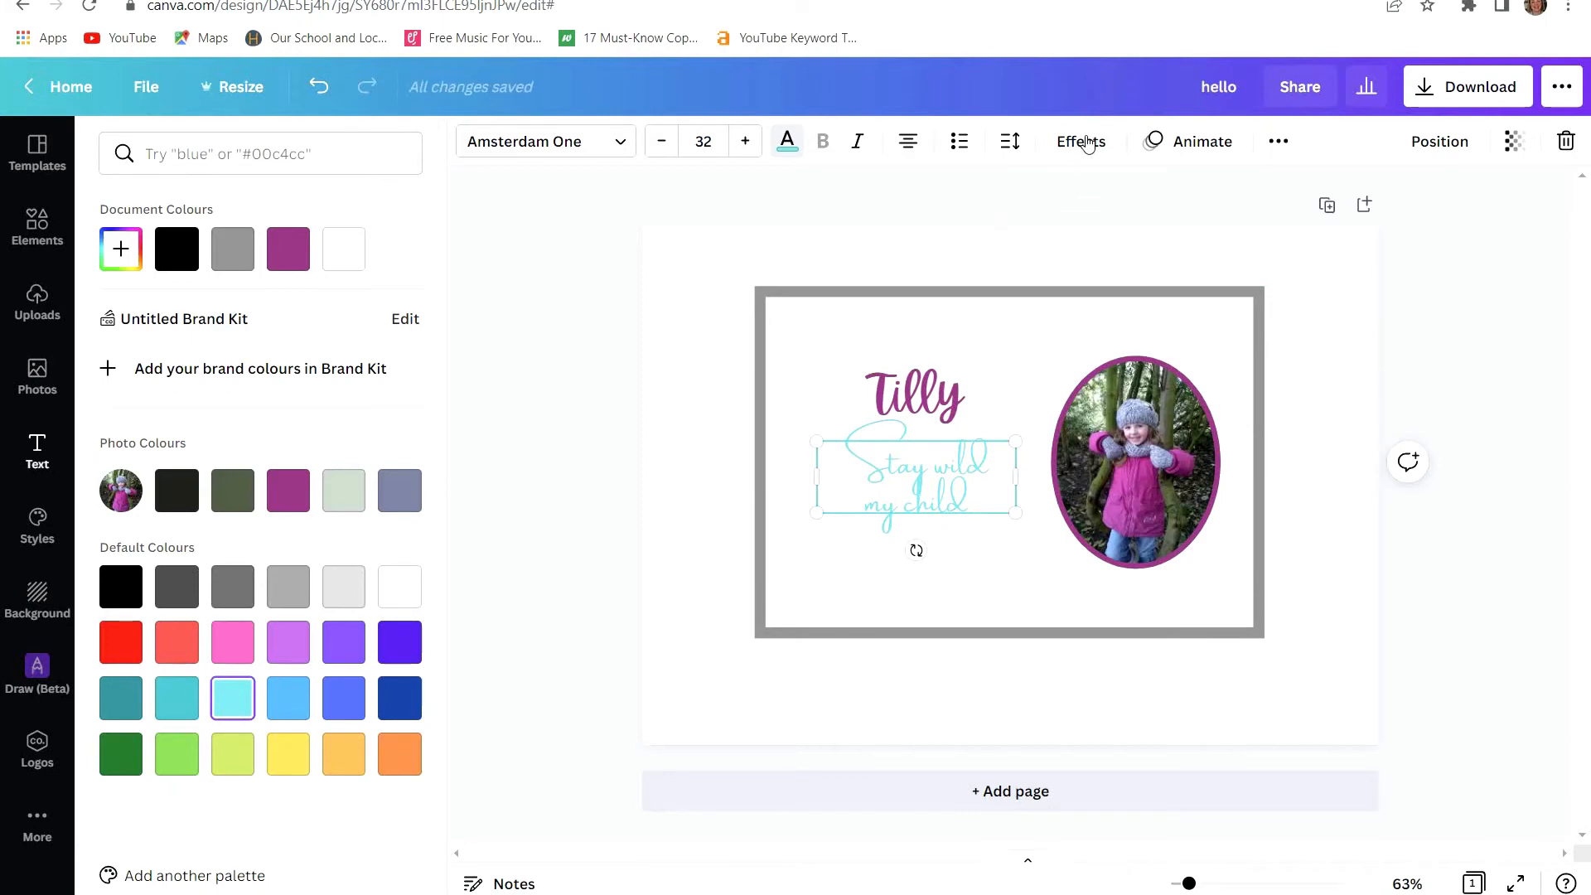
# - Apply the Shadow text effect to the "Stay wild my child" text and to the name heading
pyautogui.click(1086, 145)
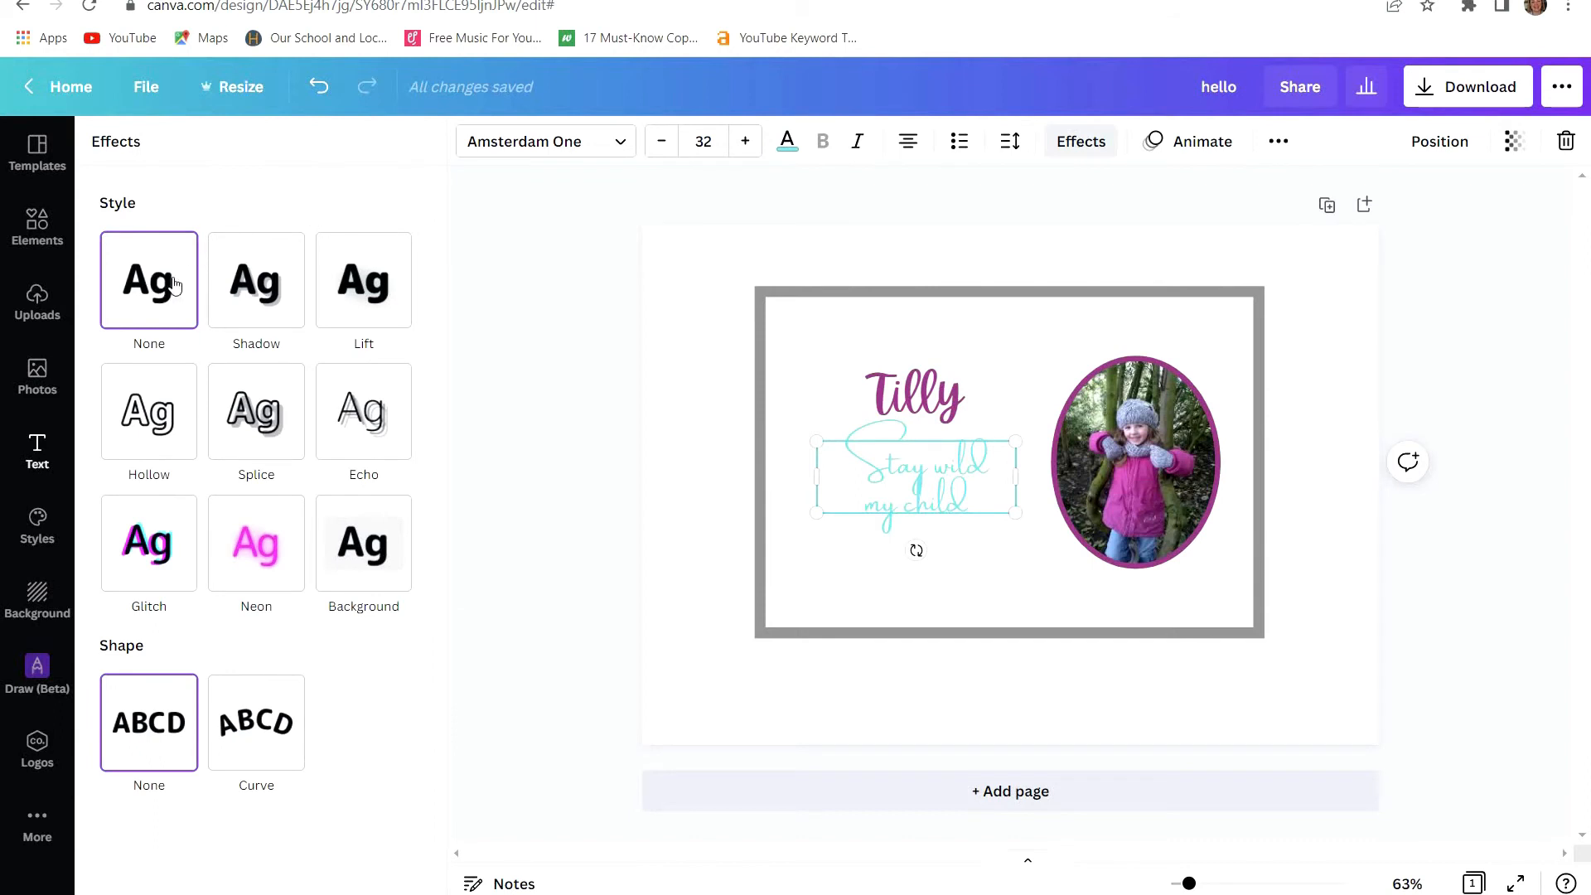
pyautogui.click(270, 307)
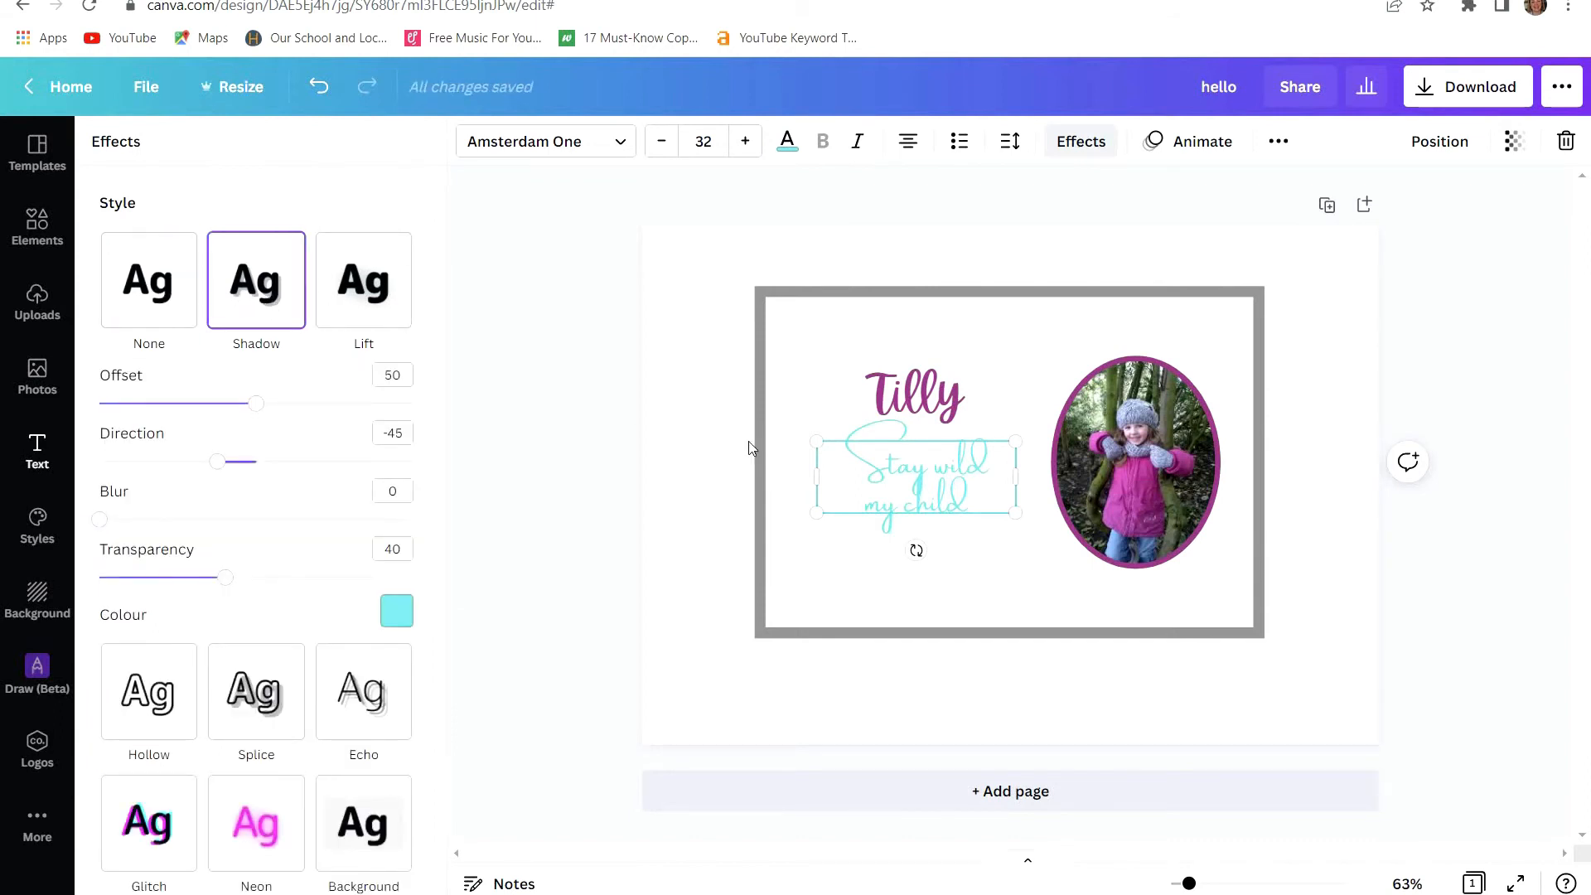
pyautogui.click(951, 383)
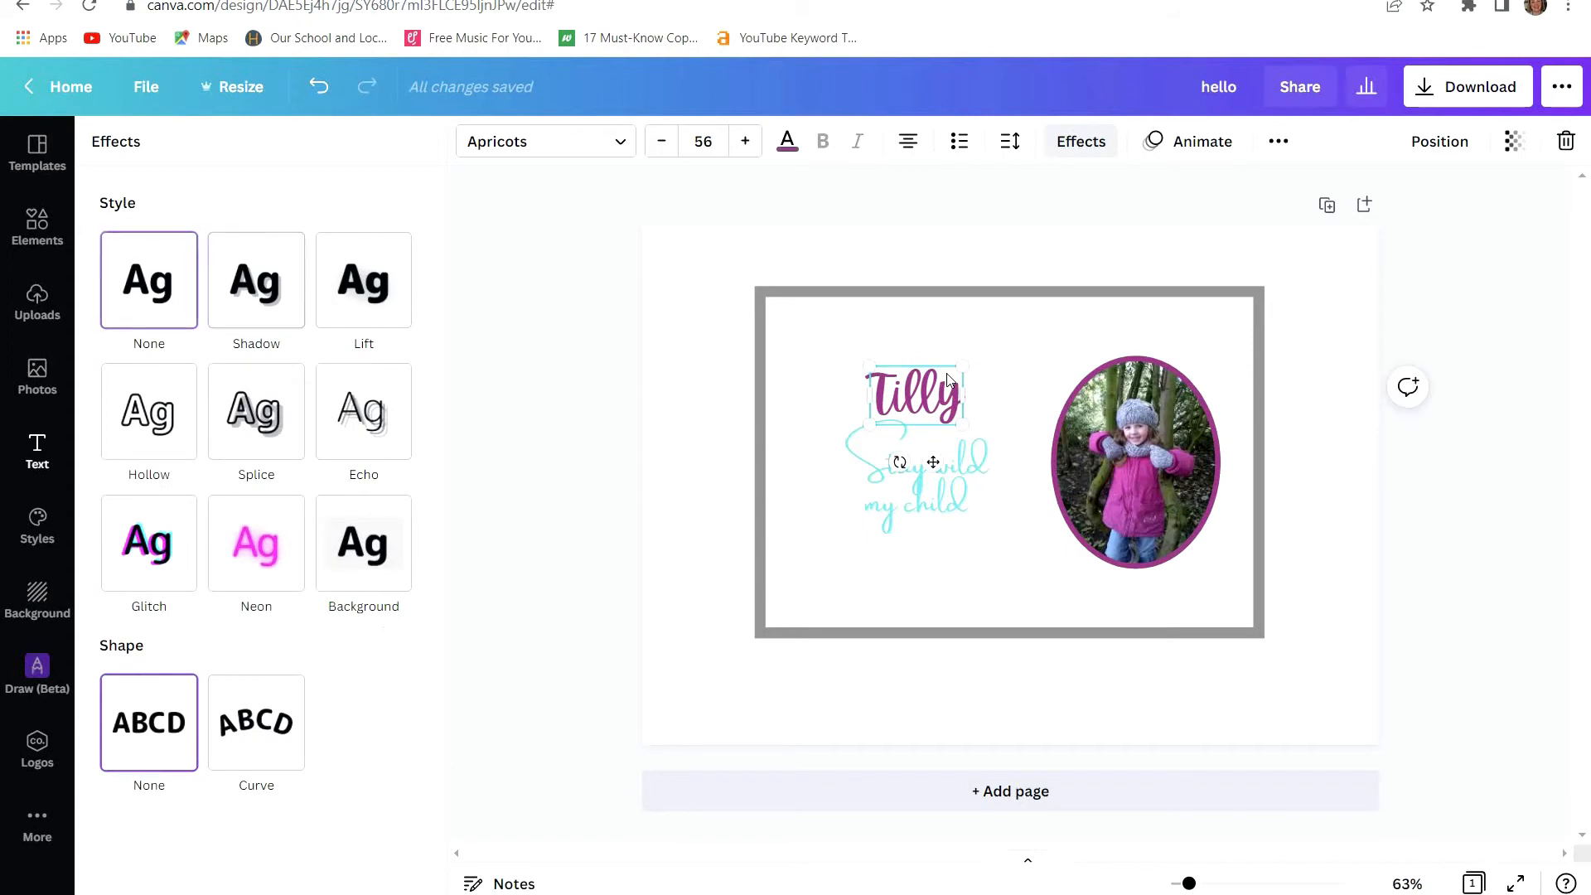
pyautogui.click(259, 290)
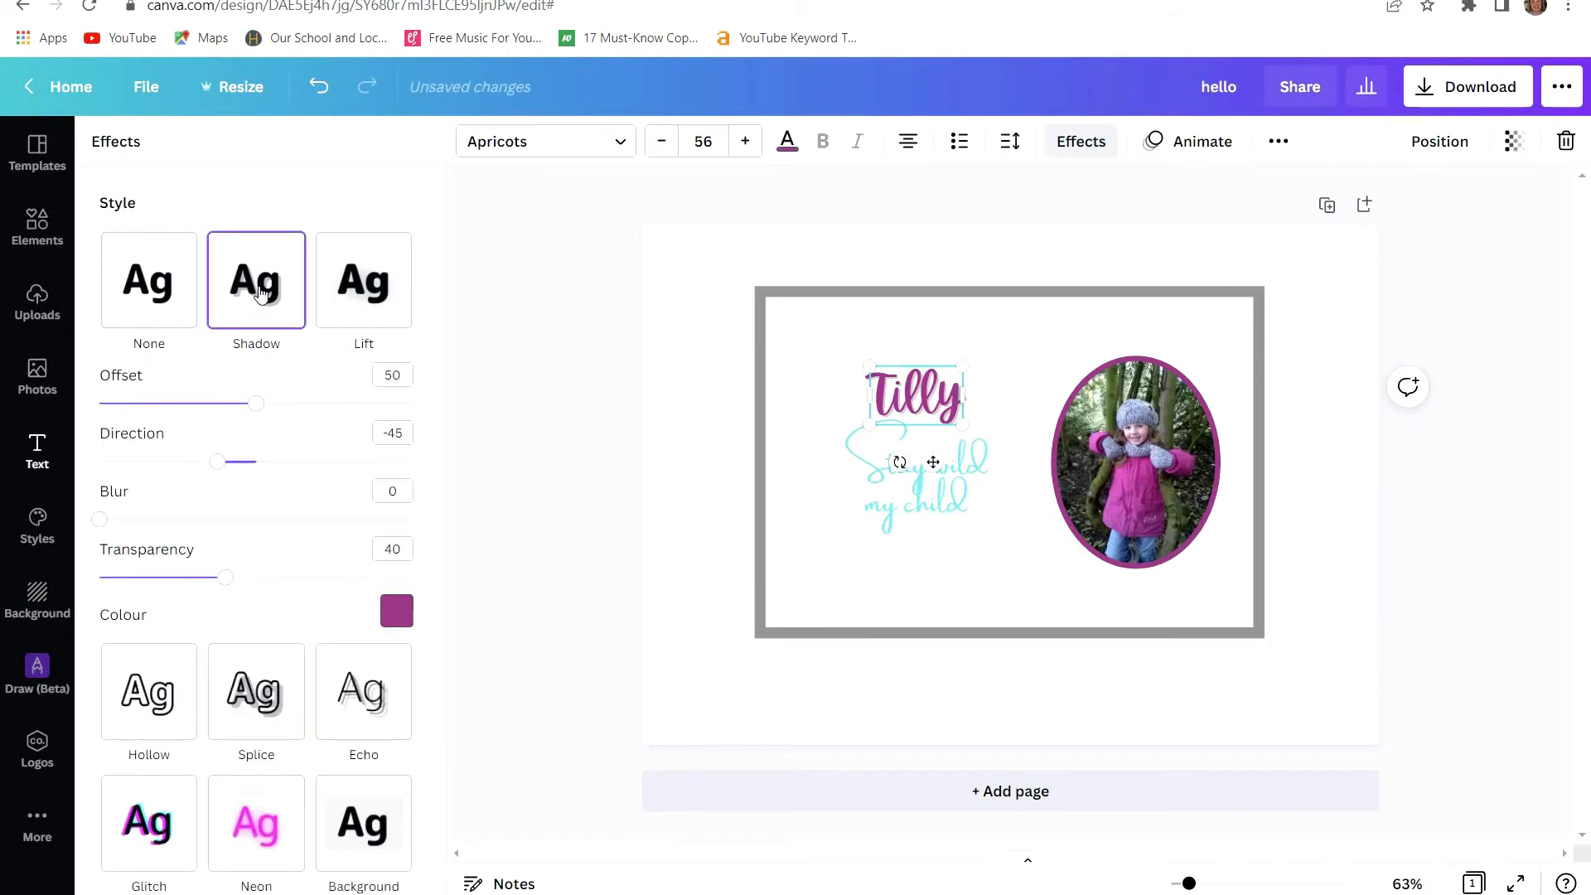
# - Try the Lift, Hollow, Splice, Echo and Glitch effects on the name heading
pyautogui.click(379, 292)
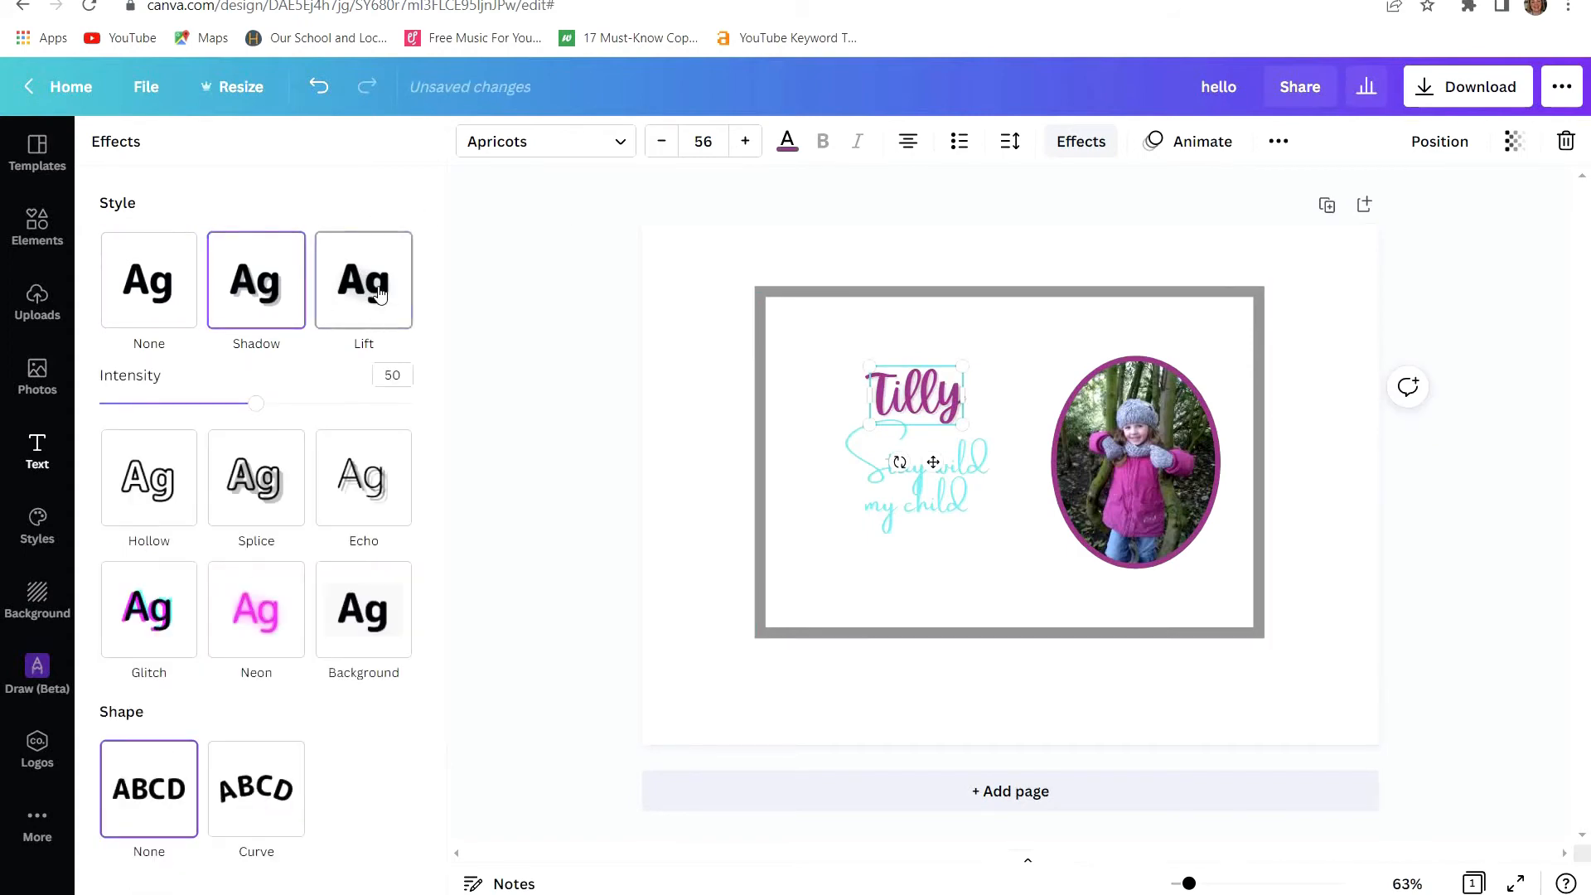
pyautogui.click(162, 508)
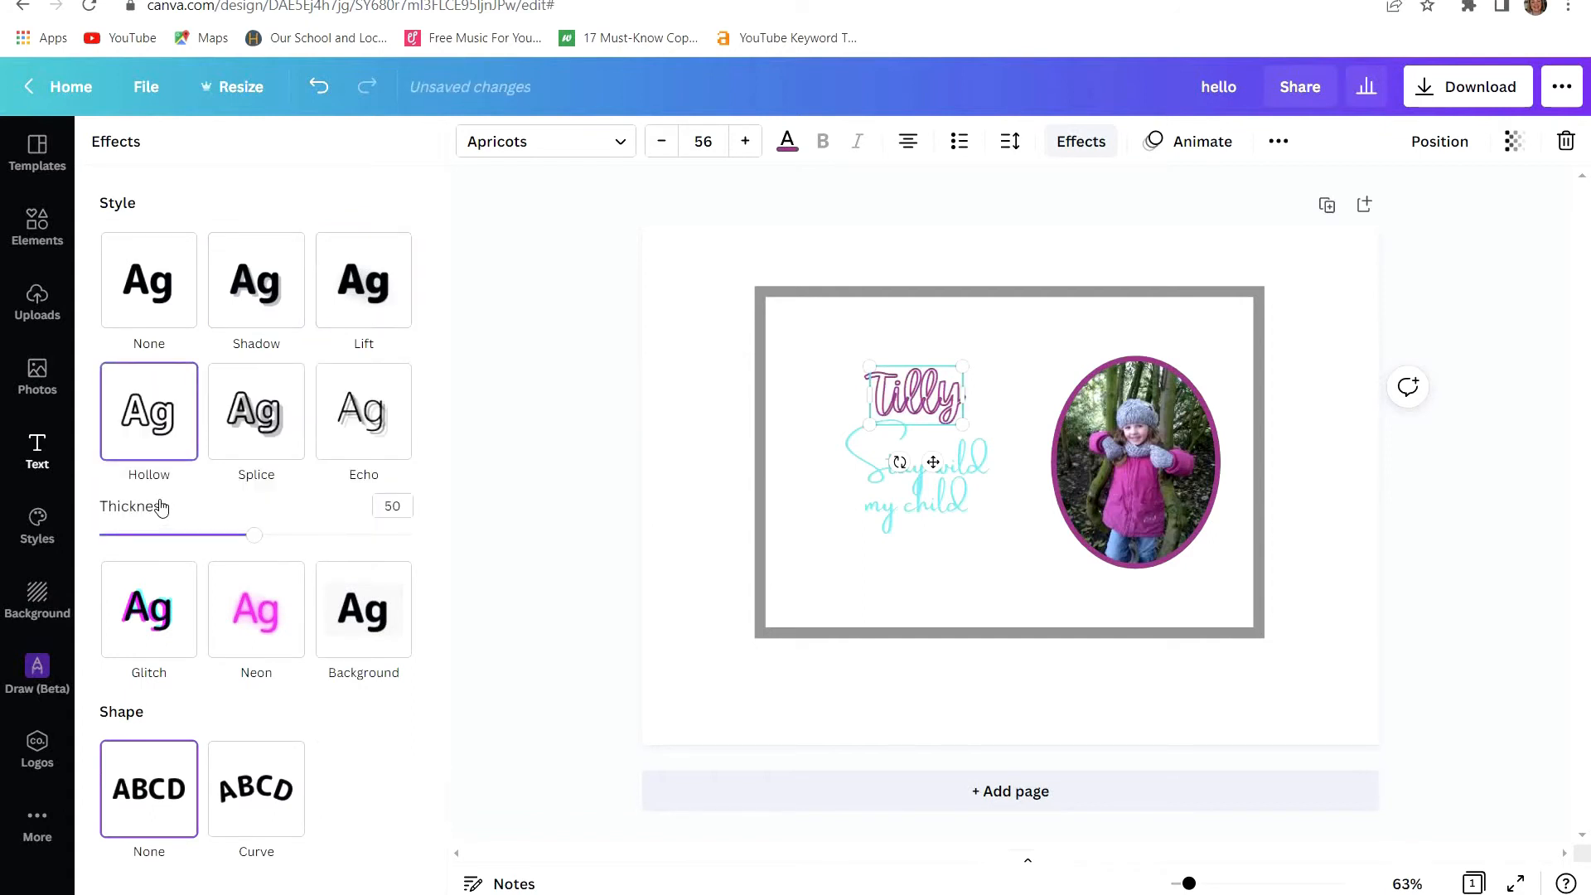
pyautogui.click(284, 448)
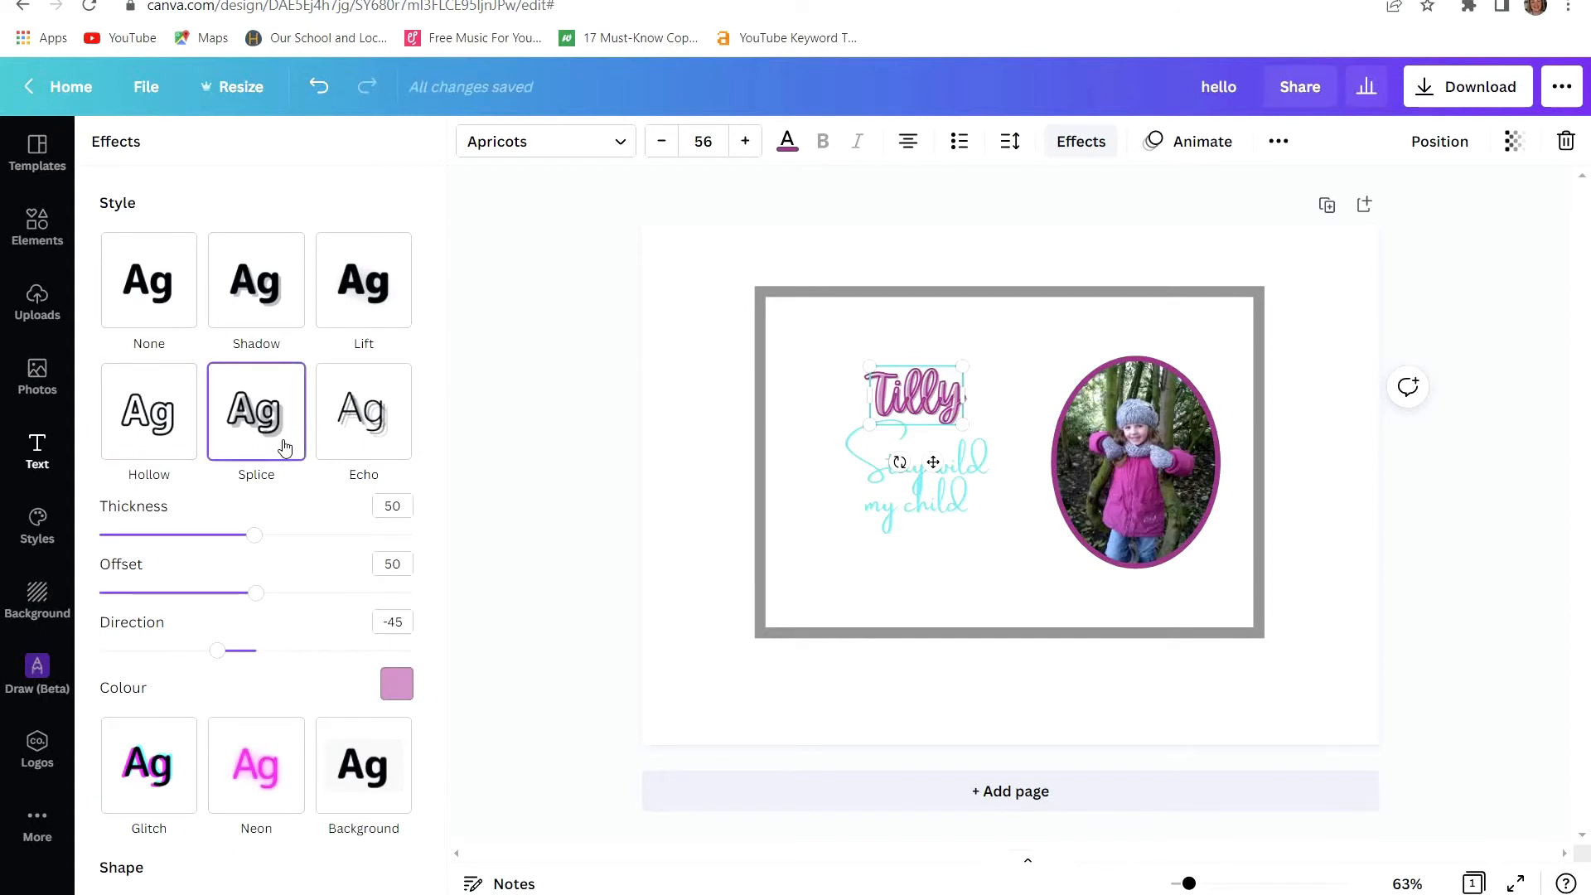
pyautogui.click(377, 429)
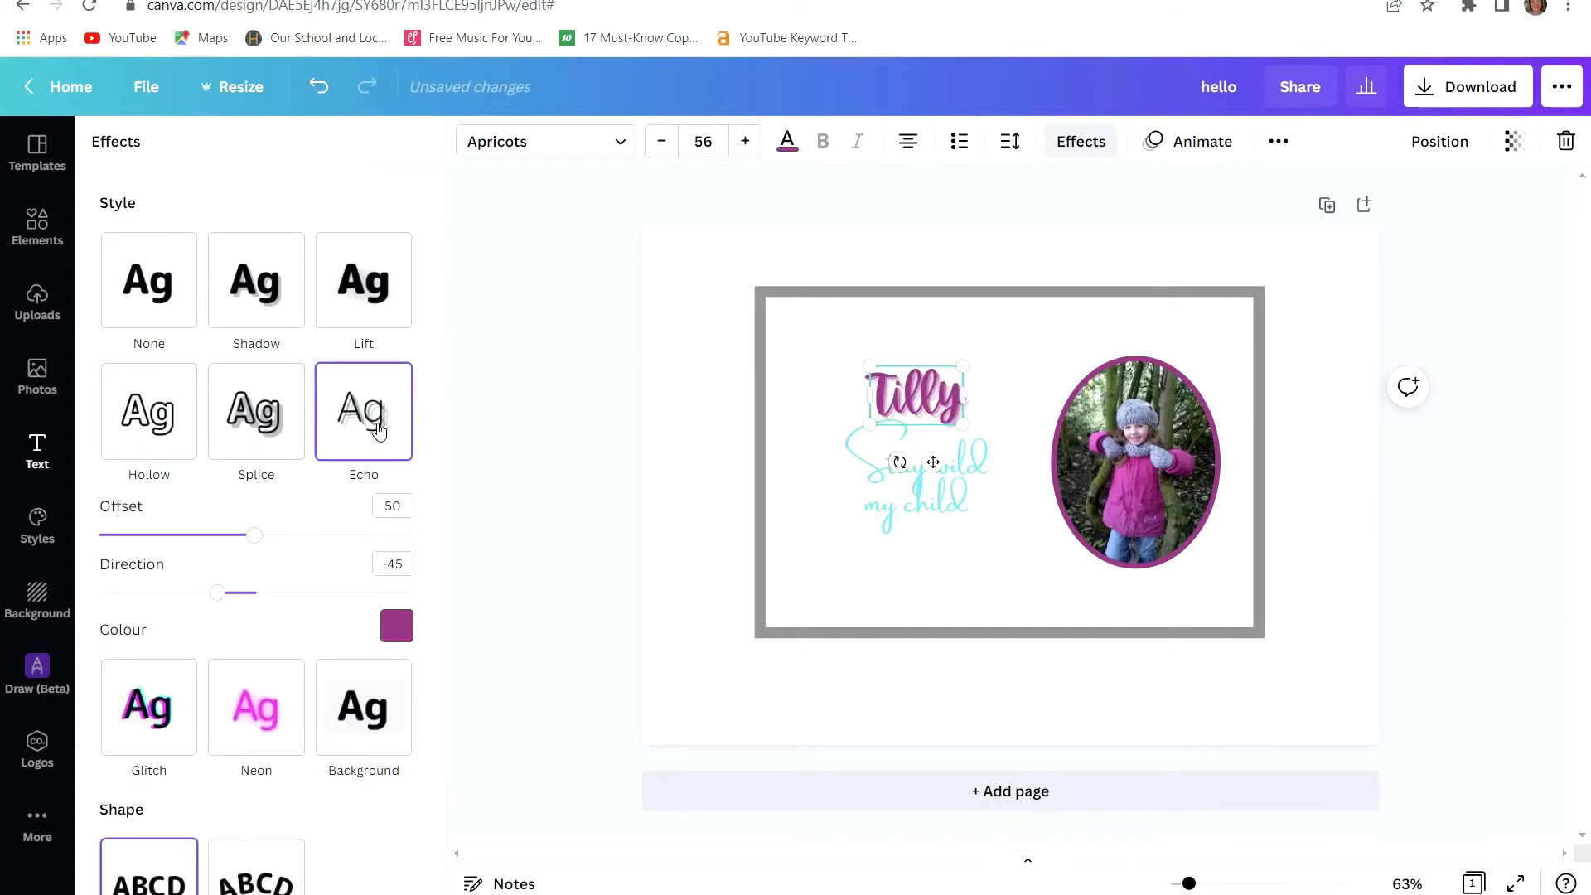
pyautogui.click(156, 714)
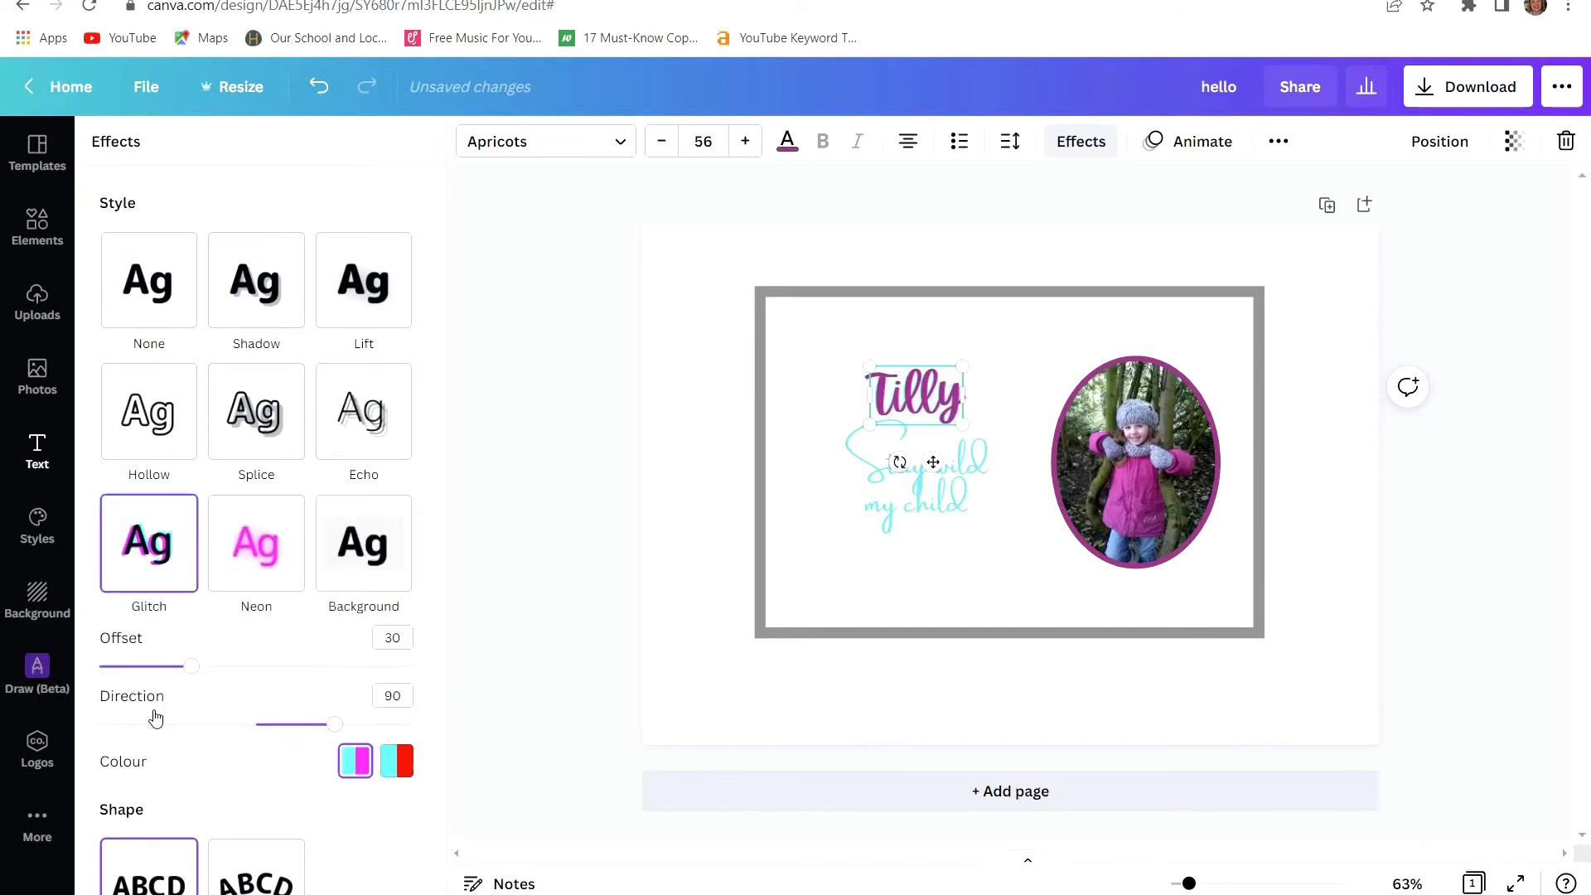
# - Apply the Neon effect and the Curve shape to the name heading
pyautogui.click(262, 564)
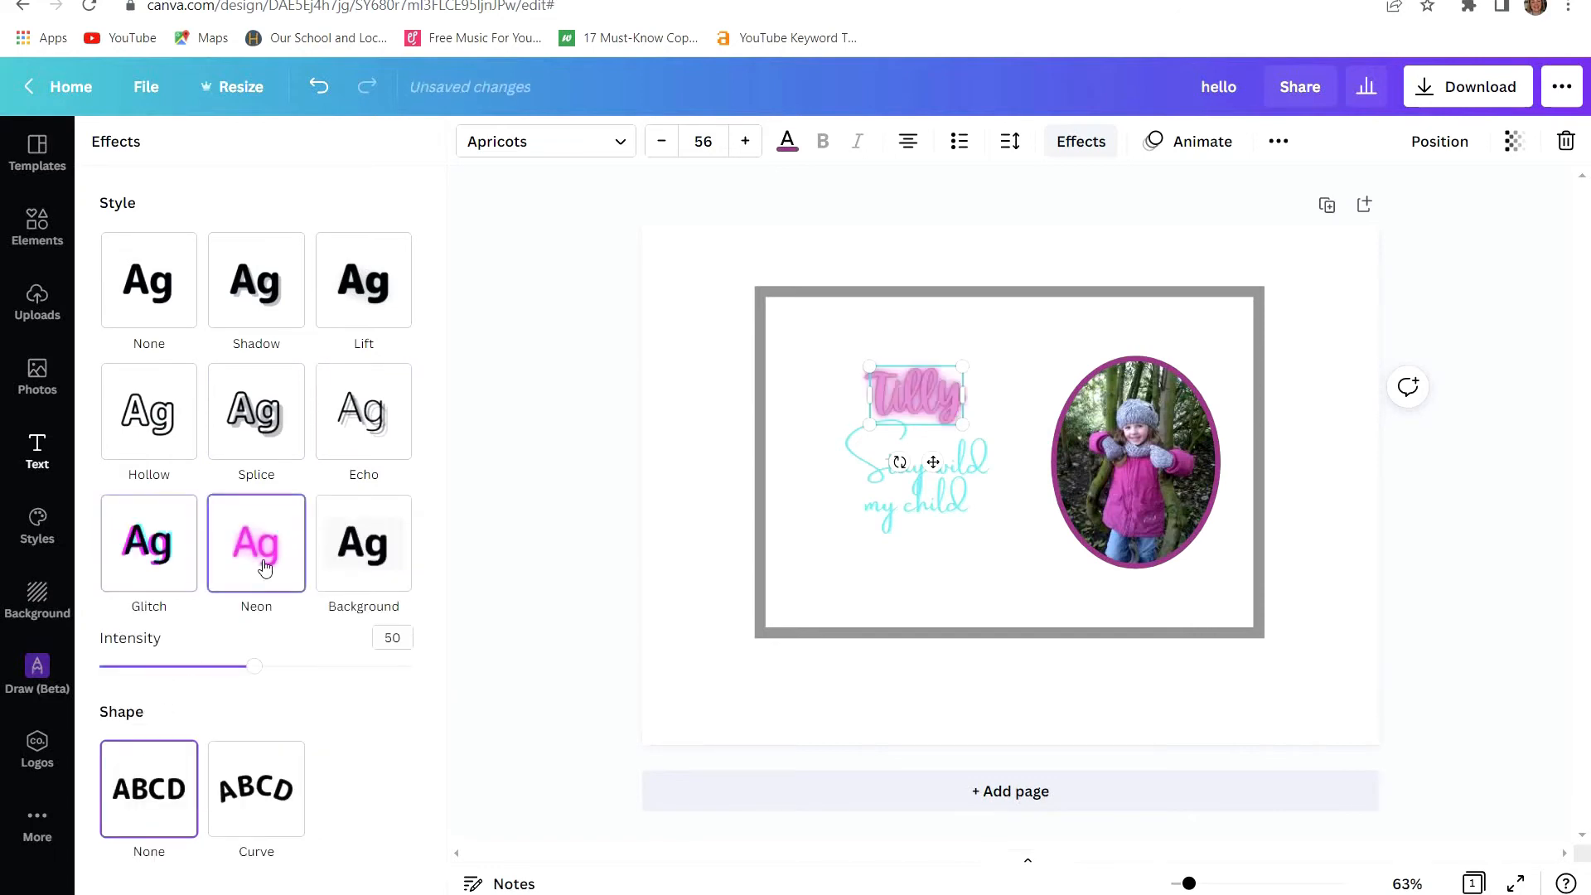
pyautogui.click(260, 792)
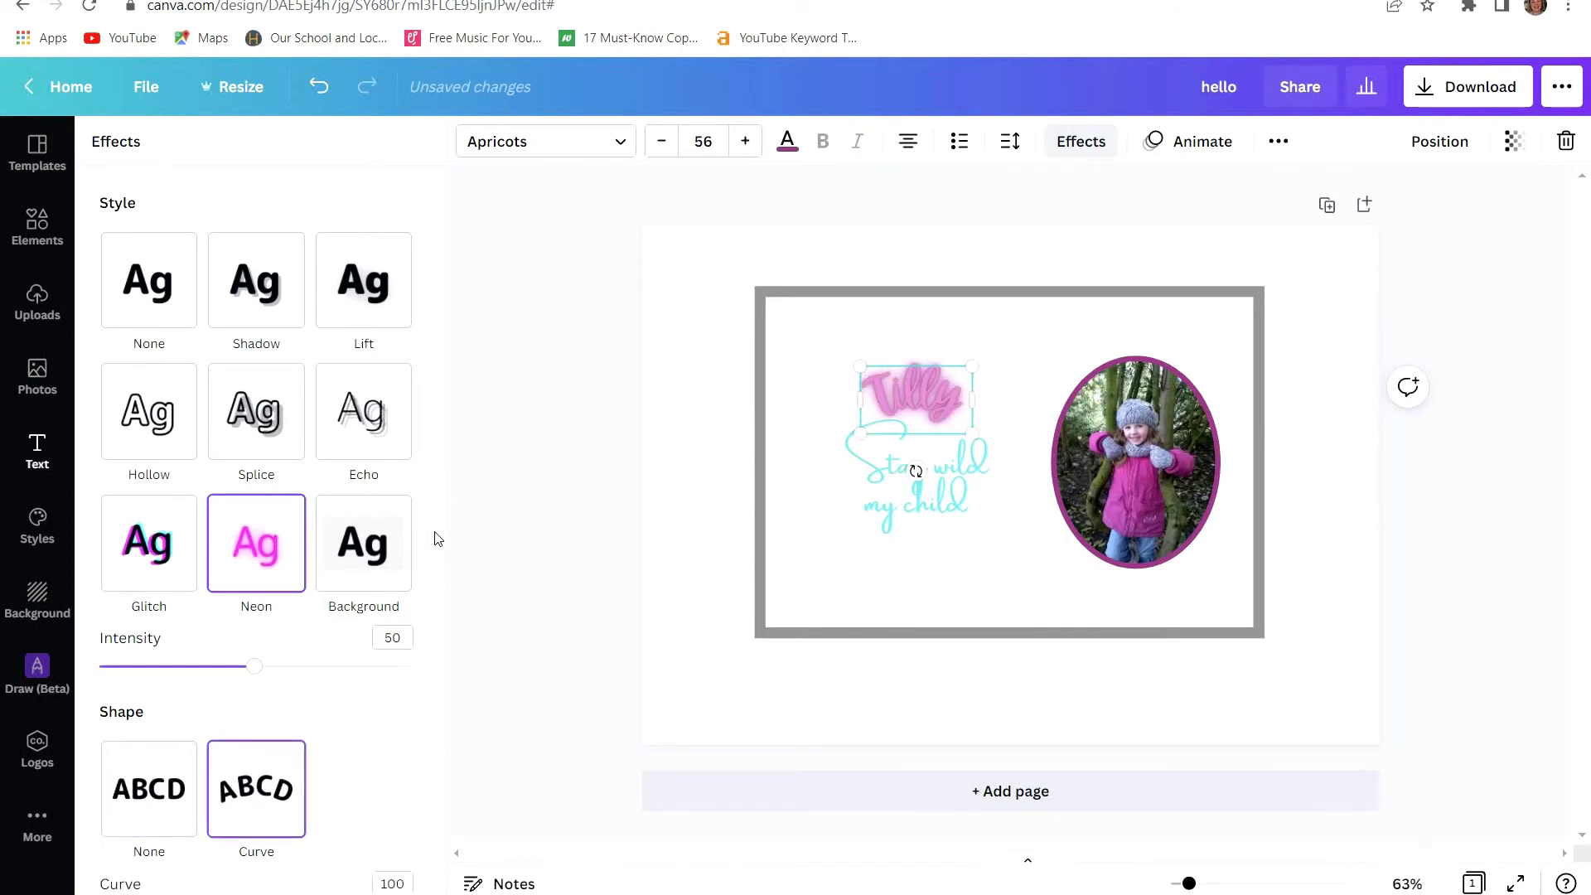
pyautogui.scroll(-1, 445, 553)
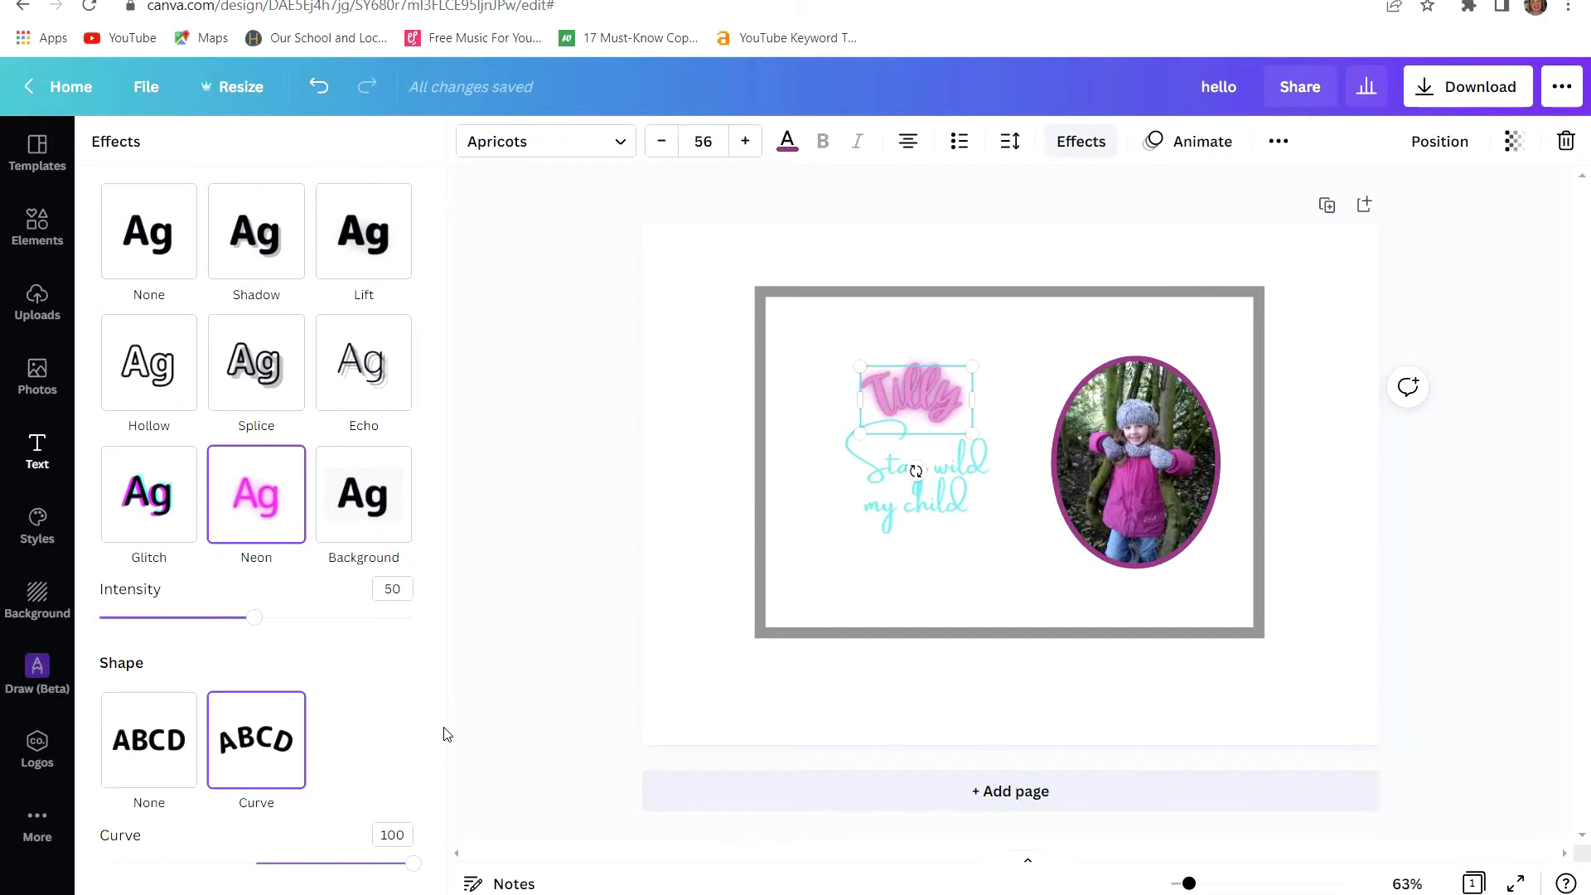
# - Move the name heading up, clear of the quote, and adjust its curve to a gentler upward arch
pyautogui.moveTo(923, 399); pyautogui.dragTo(926, 374)
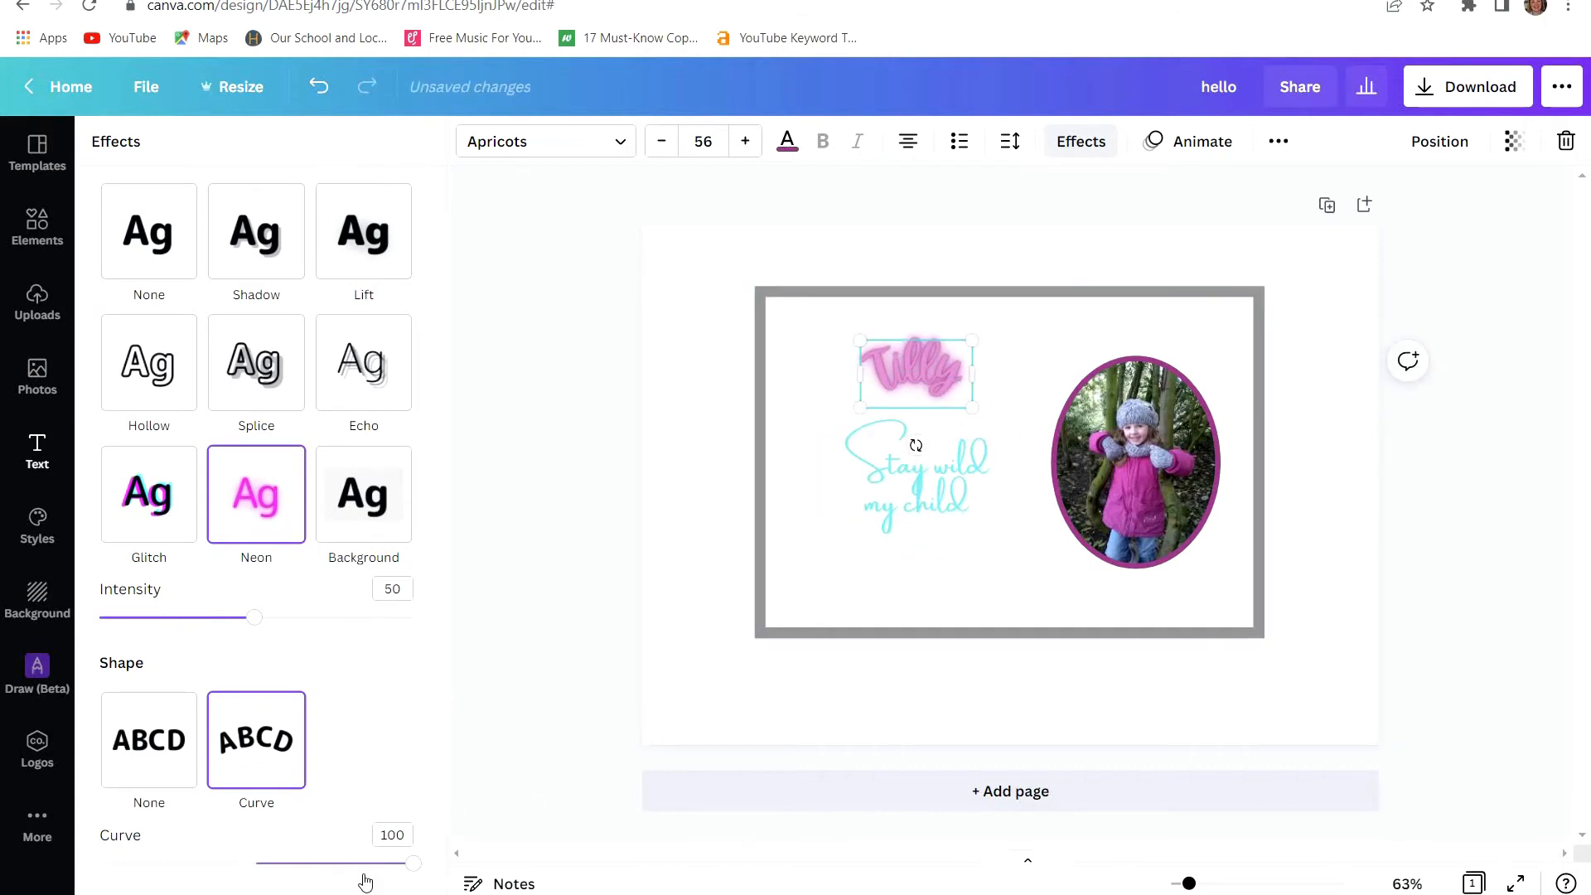
pyautogui.moveTo(417, 872); pyautogui.dragTo(232, 866)
pyautogui.moveTo(189, 862); pyautogui.dragTo(356, 877)
pyautogui.click(722, 444)
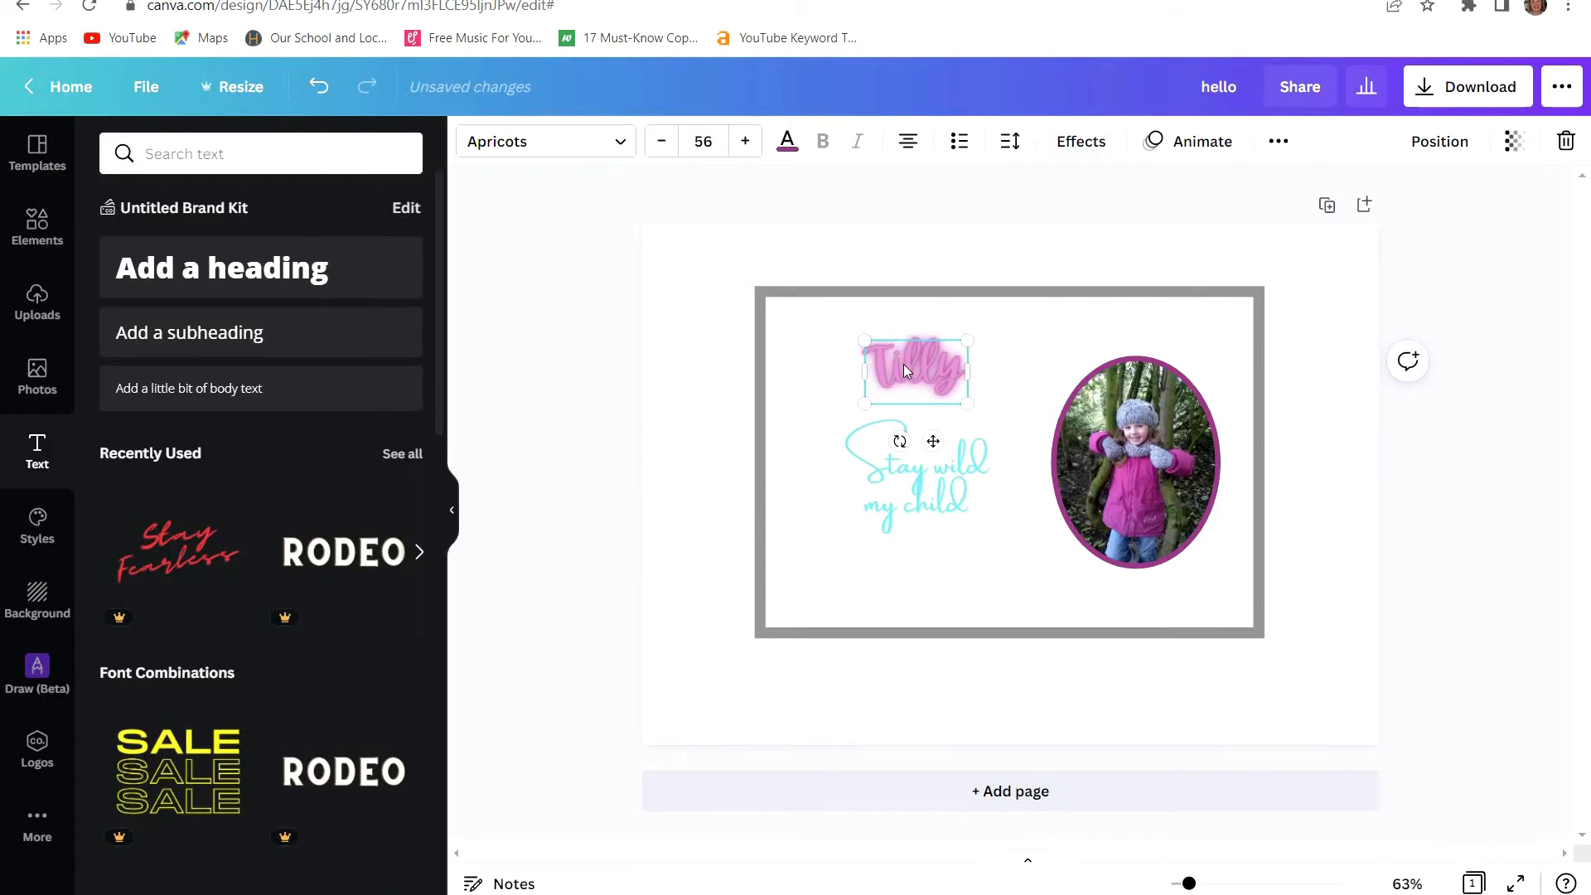
# - Nudge the quote down, bring the name heading down close above it, and shift the oval photo slightly up towards the text
pyautogui.click(686, 430)
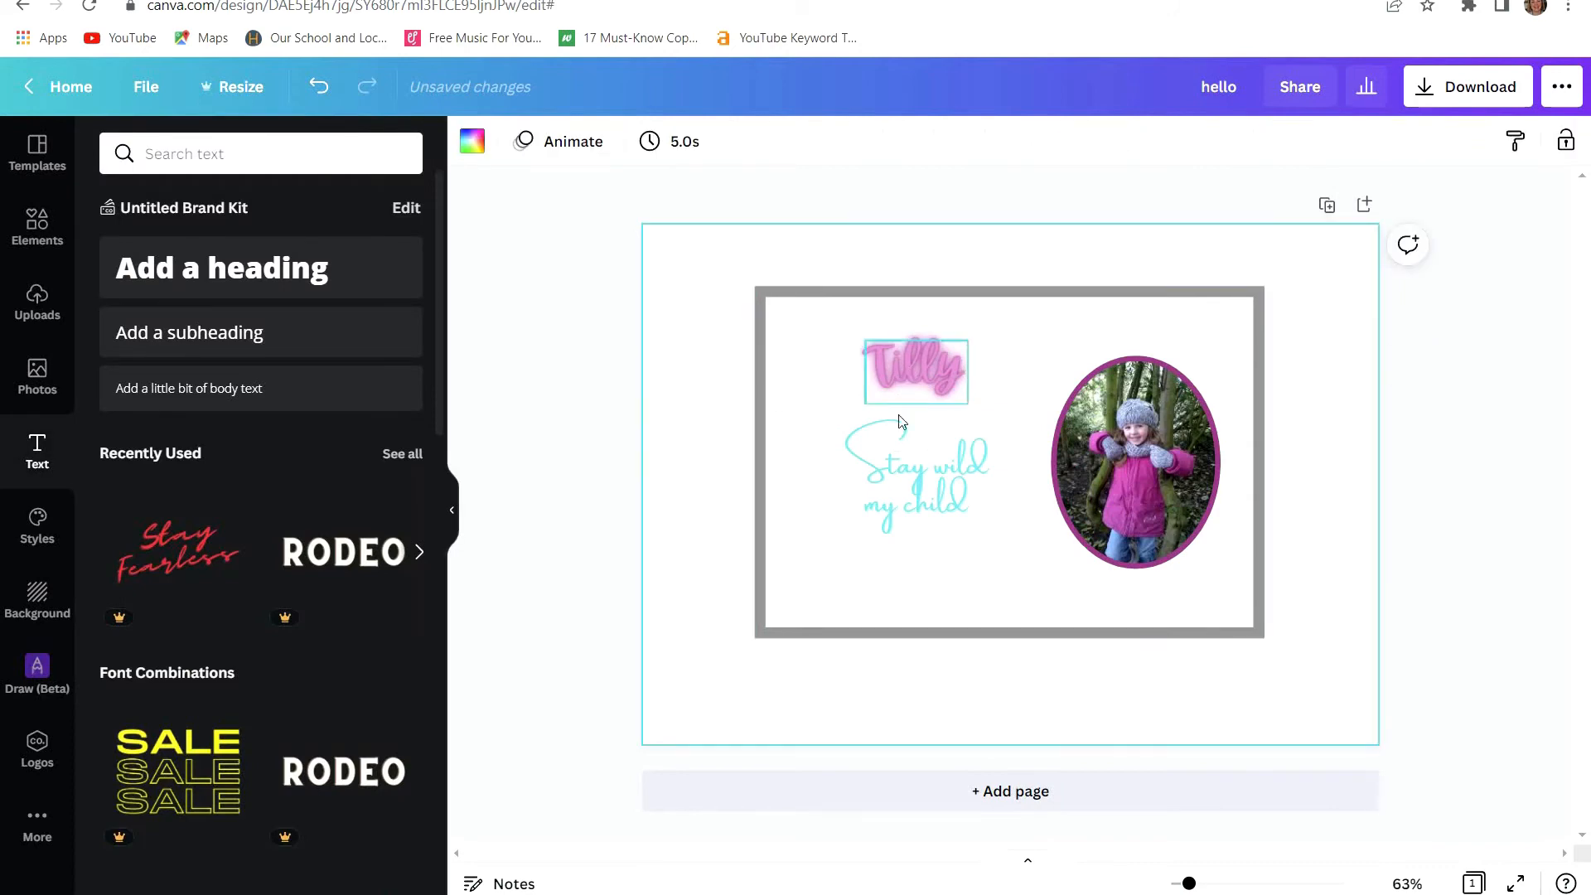
pyautogui.moveTo(913, 456); pyautogui.dragTo(908, 464)
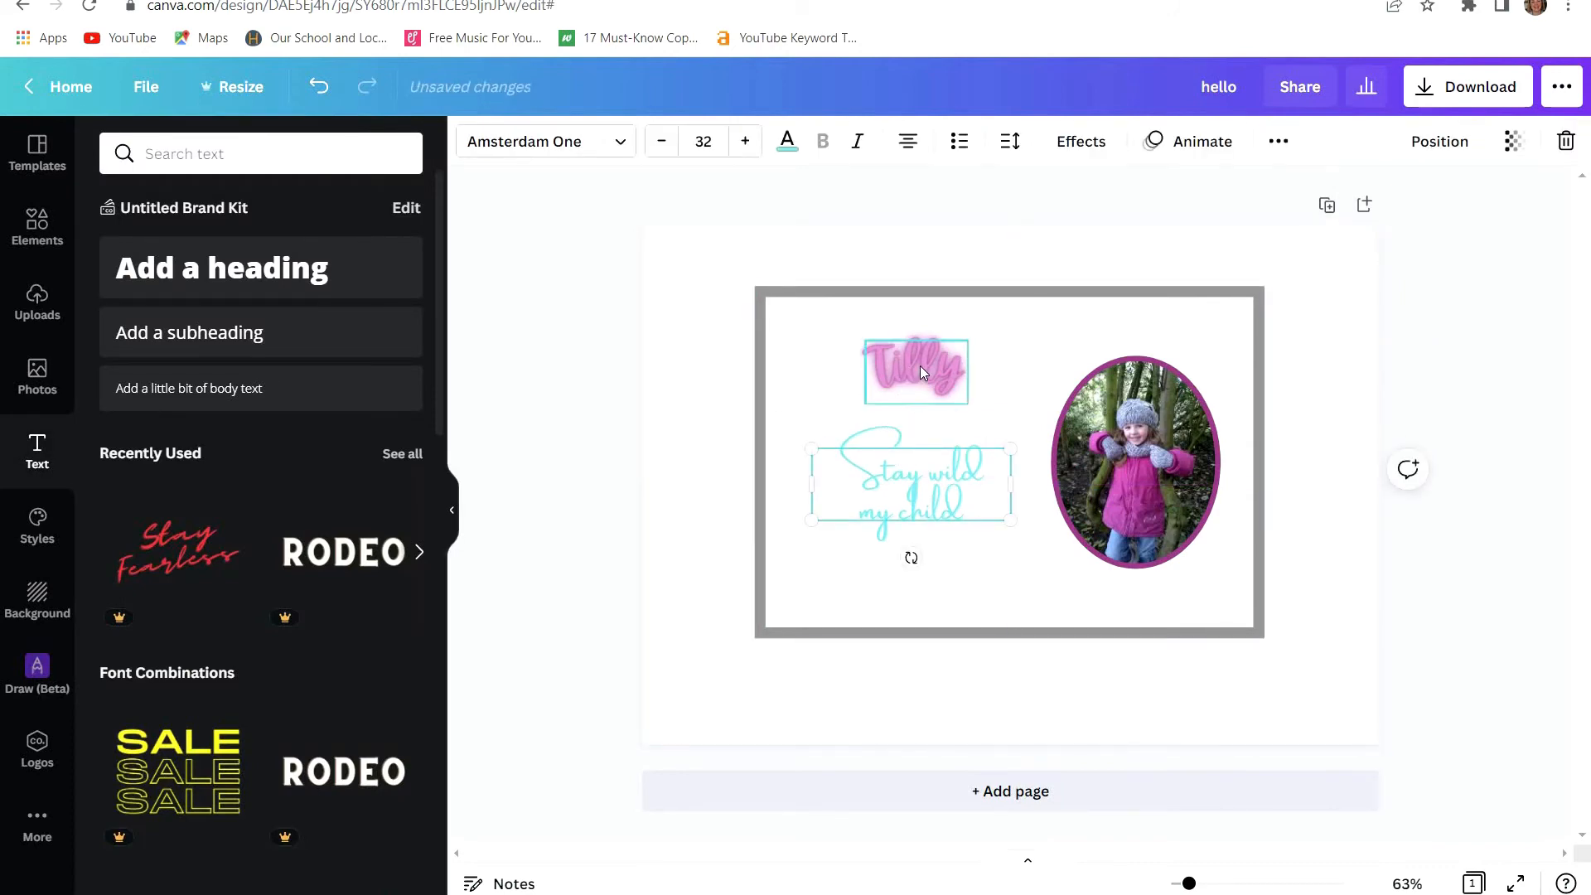
pyautogui.moveTo(920, 366); pyautogui.dragTo(931, 404)
pyautogui.moveTo(1139, 452); pyautogui.dragTo(1126, 439)
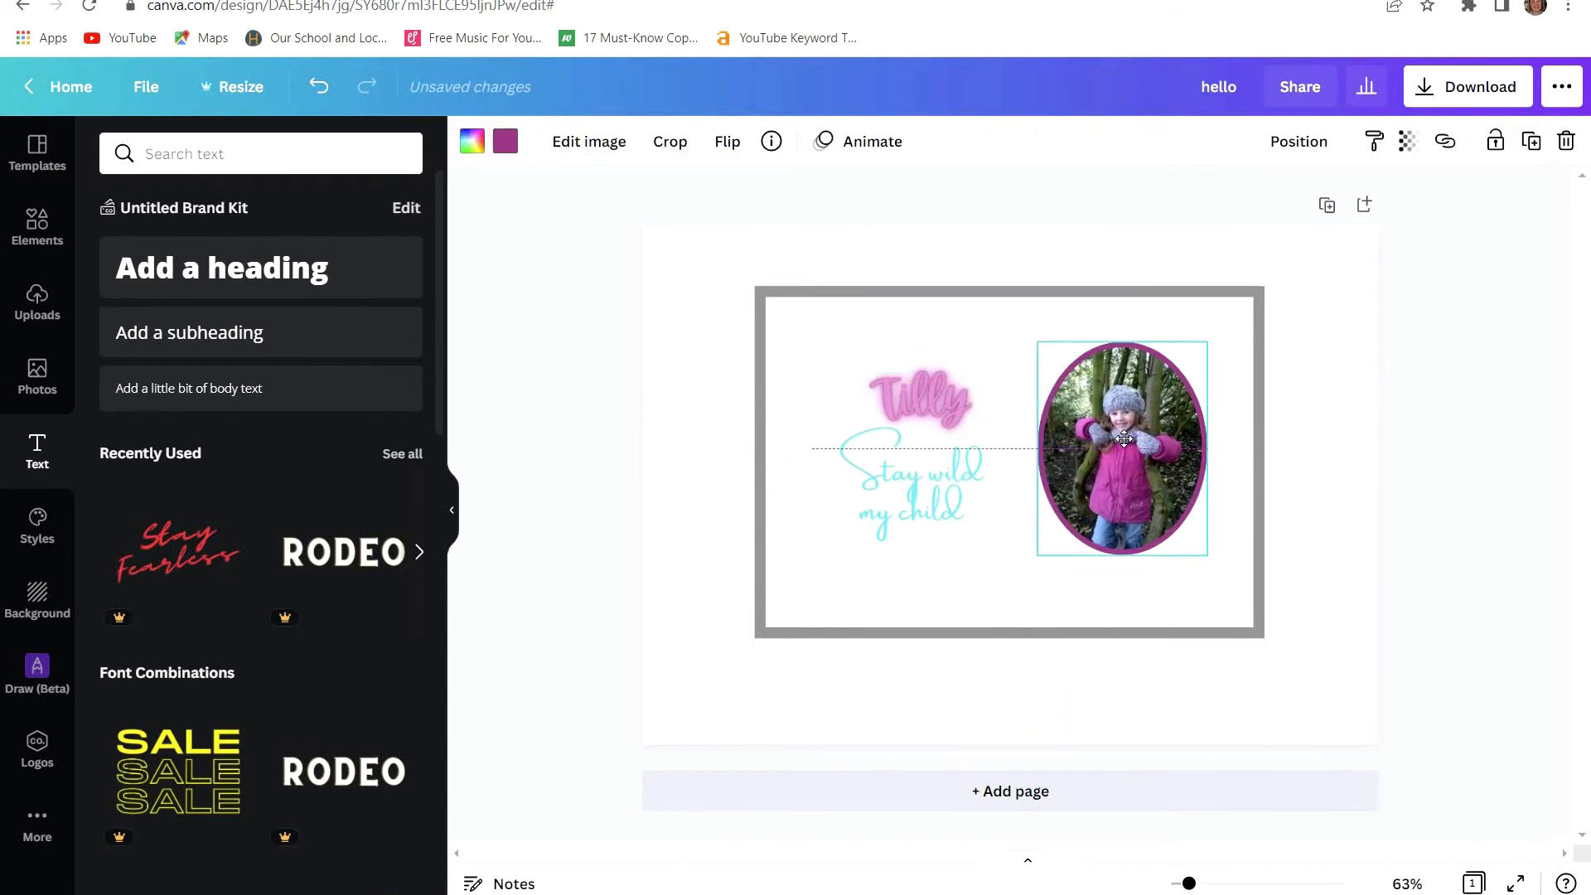
pyautogui.click(1478, 444)
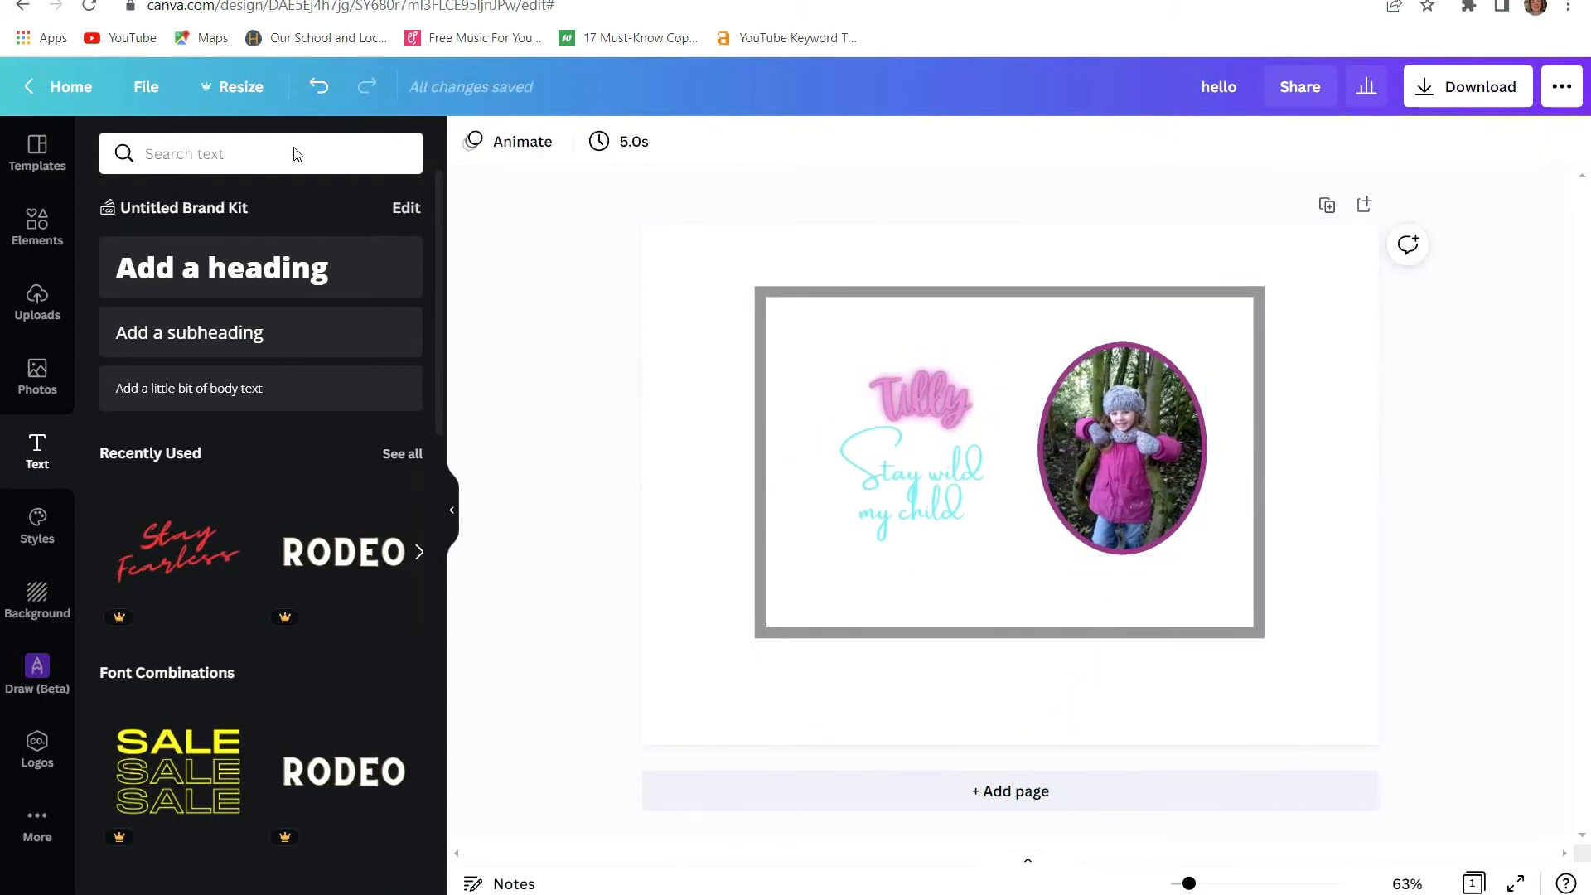
# - Clear the frames search and search all elements for "flowers"
pyautogui.click(36, 218)
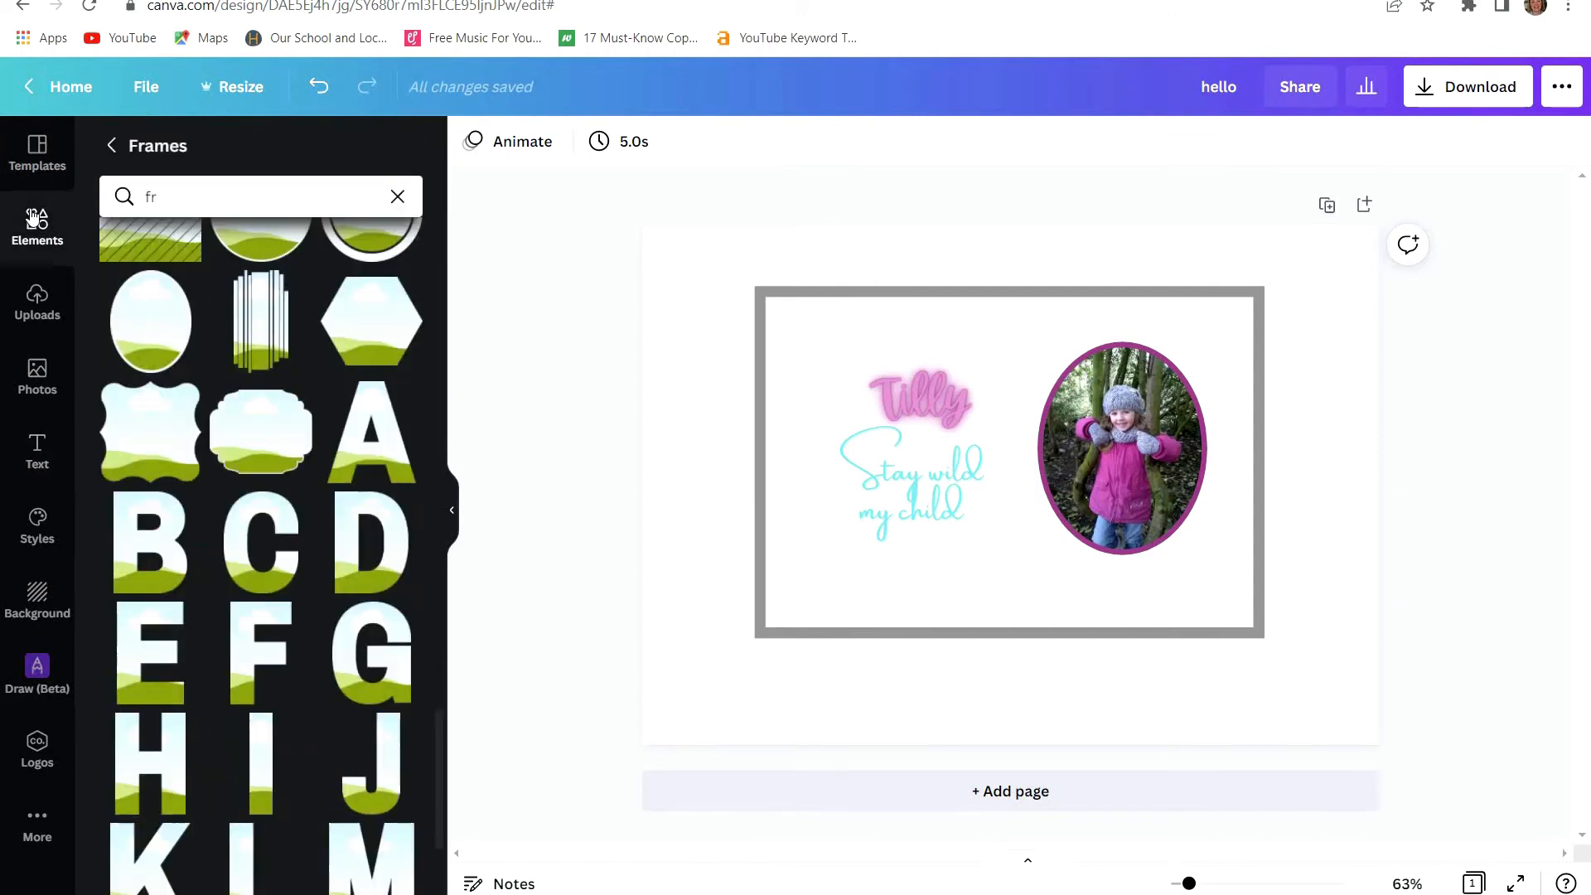
pyautogui.click(397, 197)
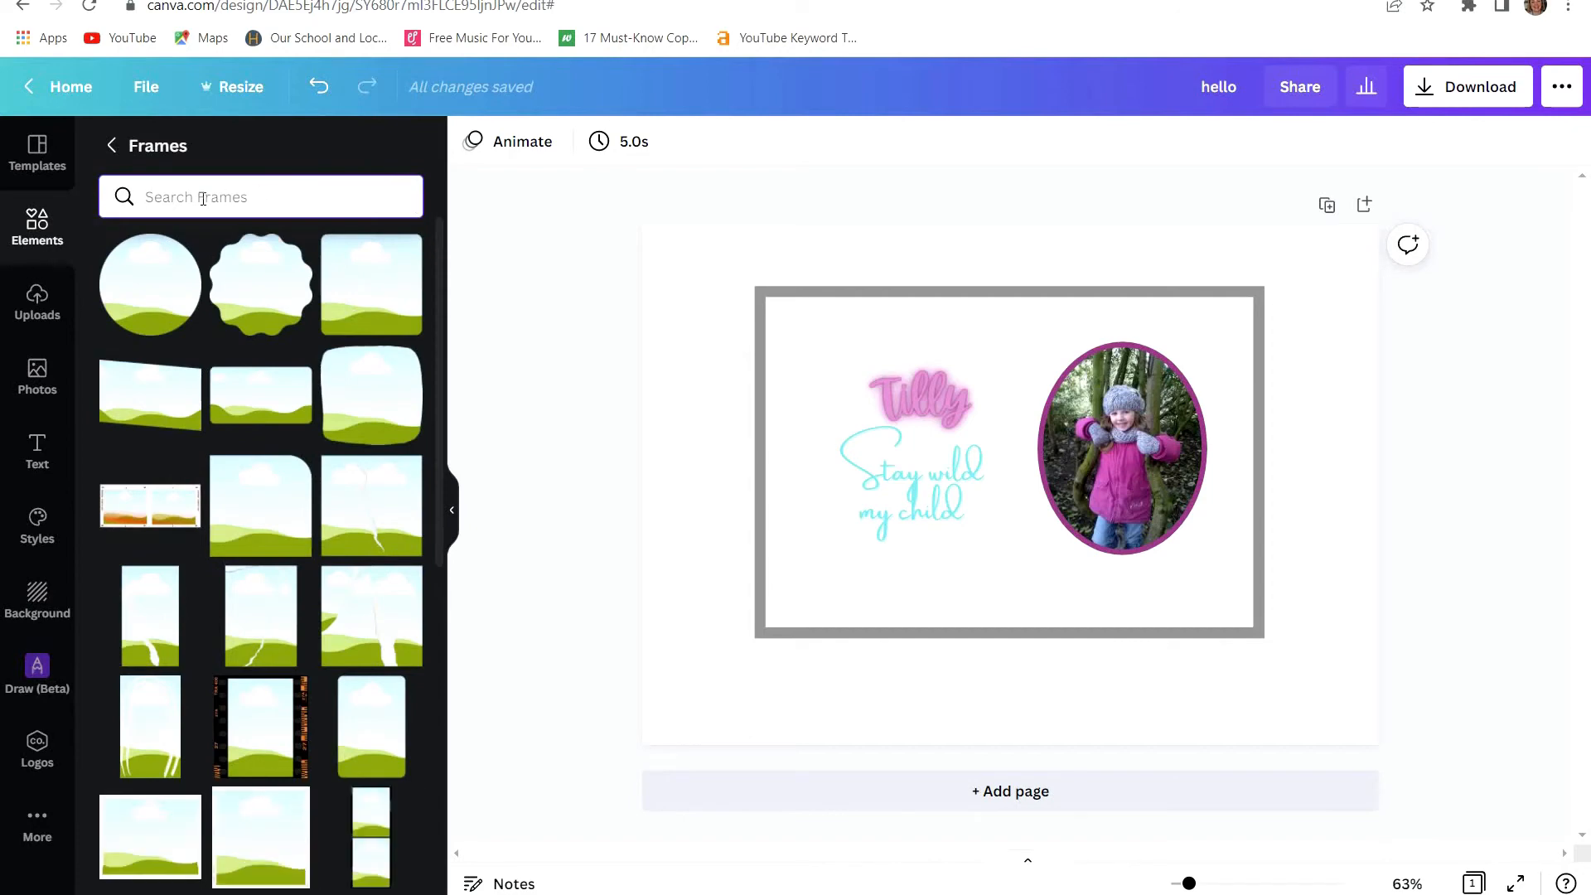
pyautogui.click(112, 148)
pyautogui.click(149, 156)
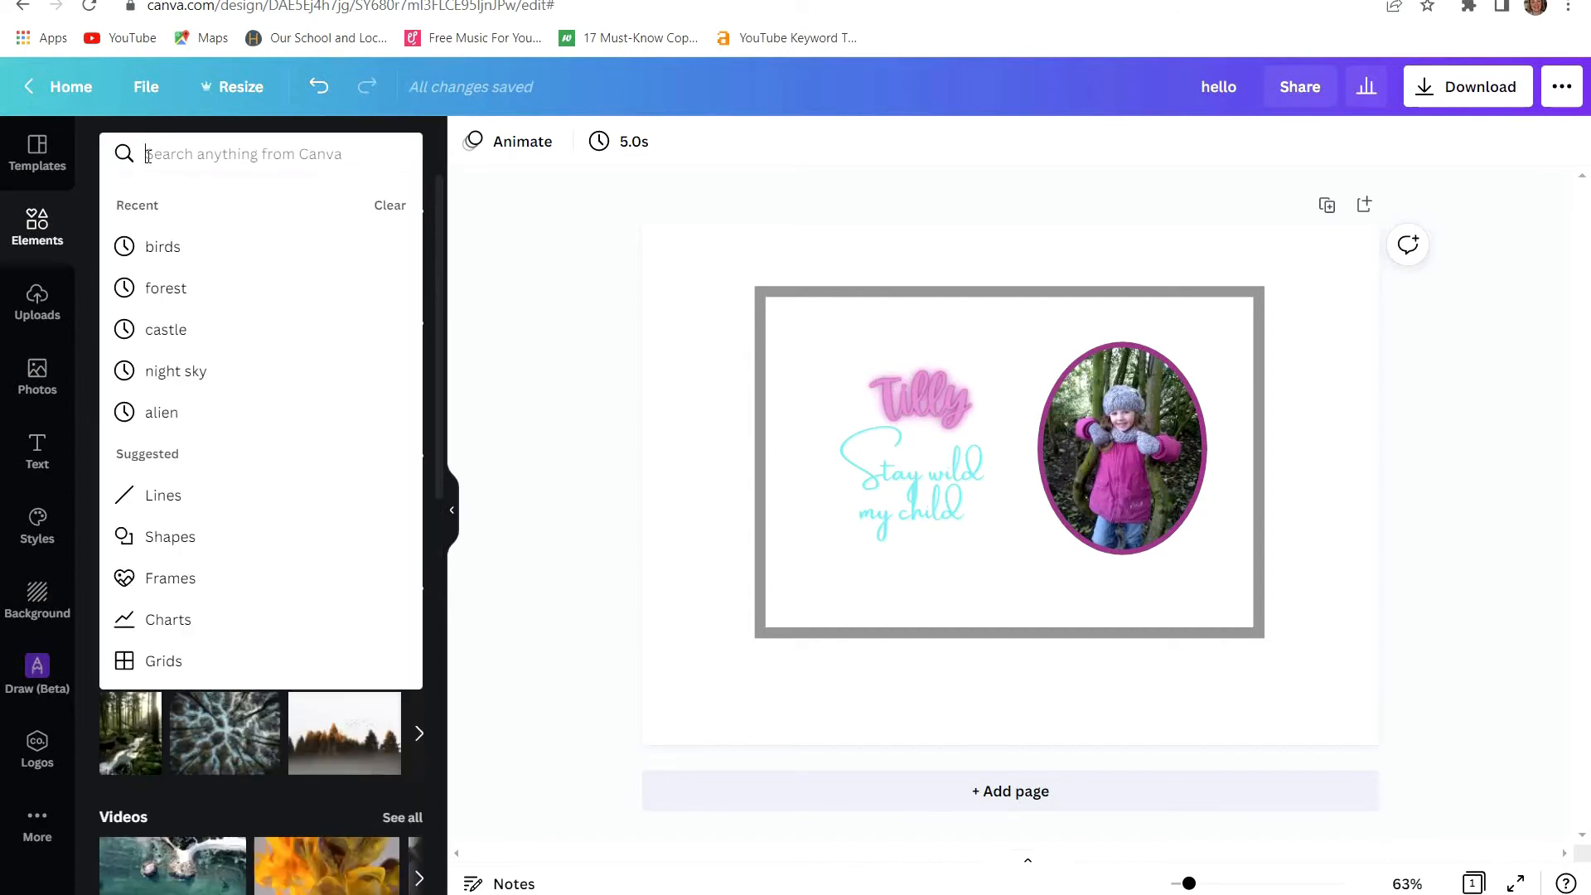
pyautogui.write('flo')
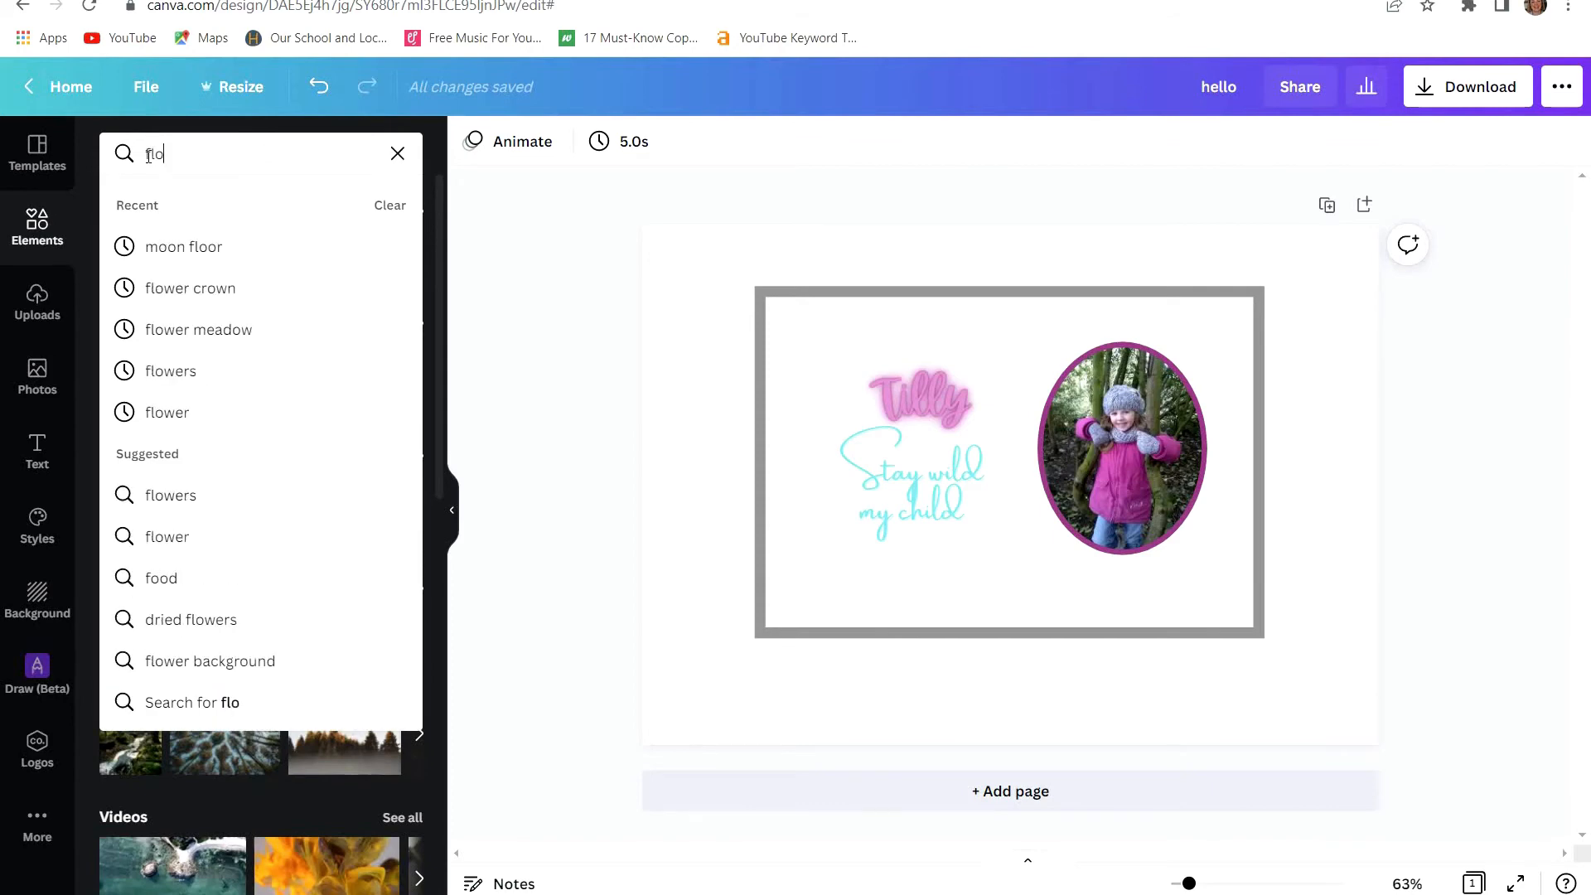
pyautogui.write('wers')
pyautogui.press('Return')
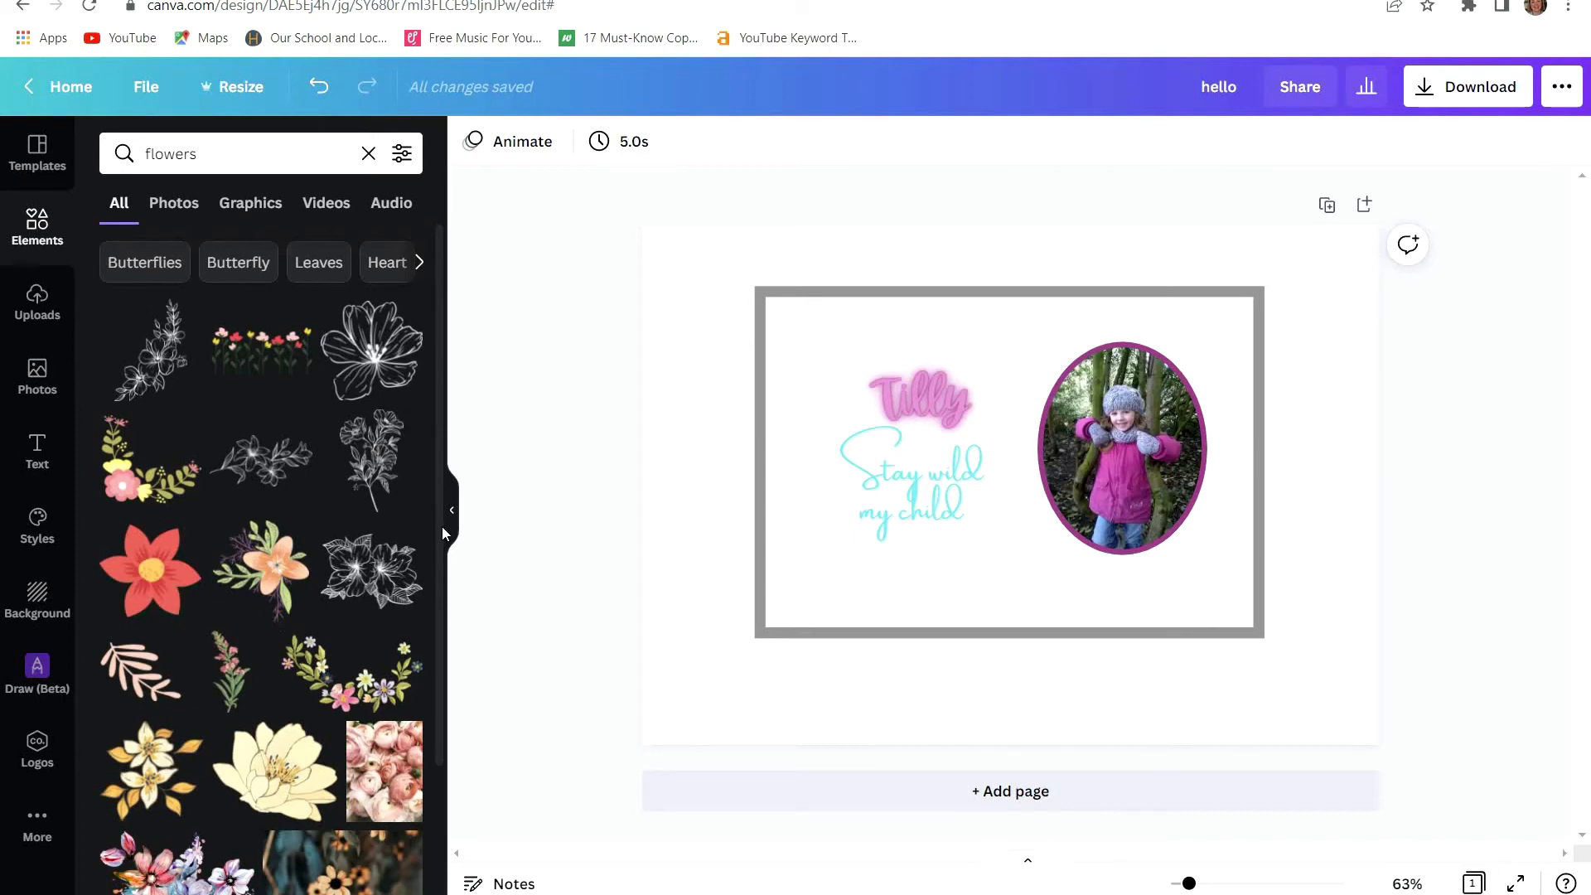
pyautogui.scroll(-4, 332, 655)
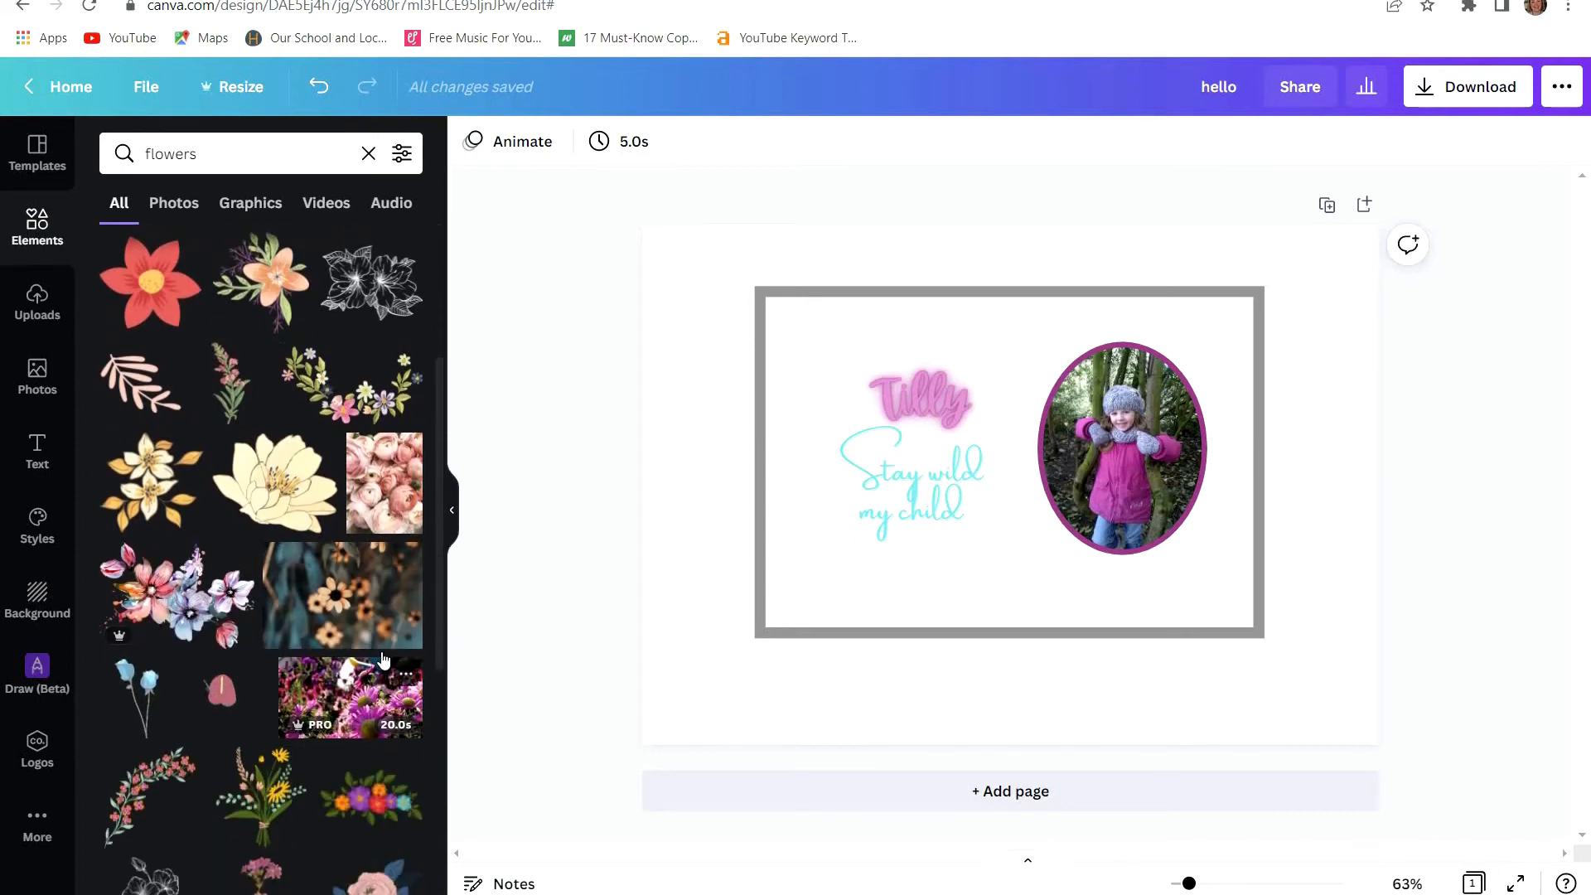
# - Try the dark photo with orange flowers as a backdrop behind the border, photo and text, and delete it
pyautogui.click(357, 588)
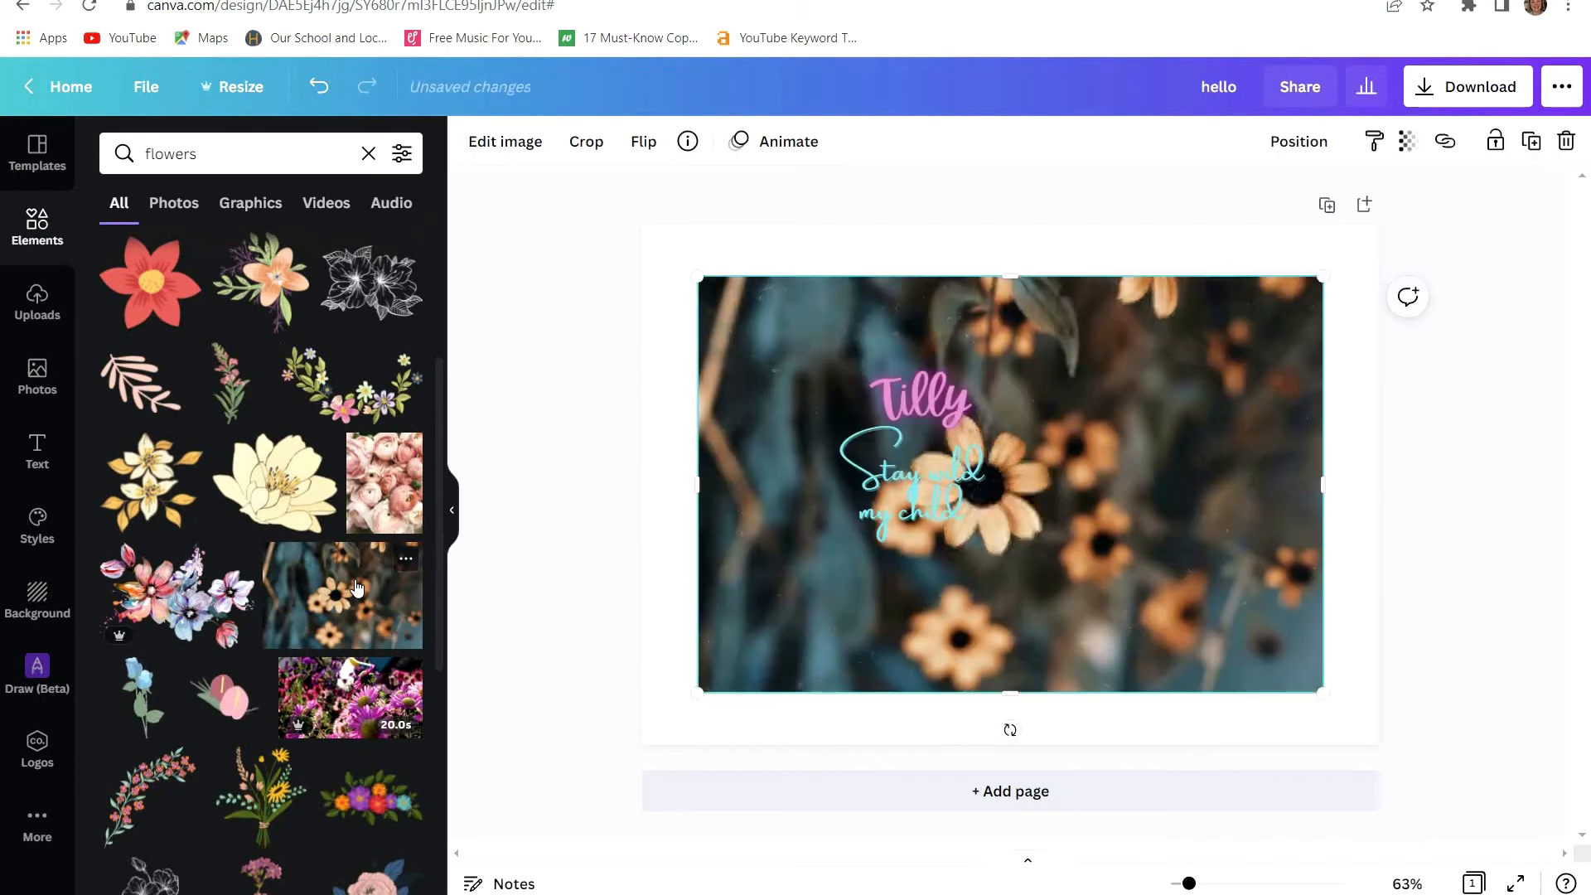
pyautogui.click(1312, 152)
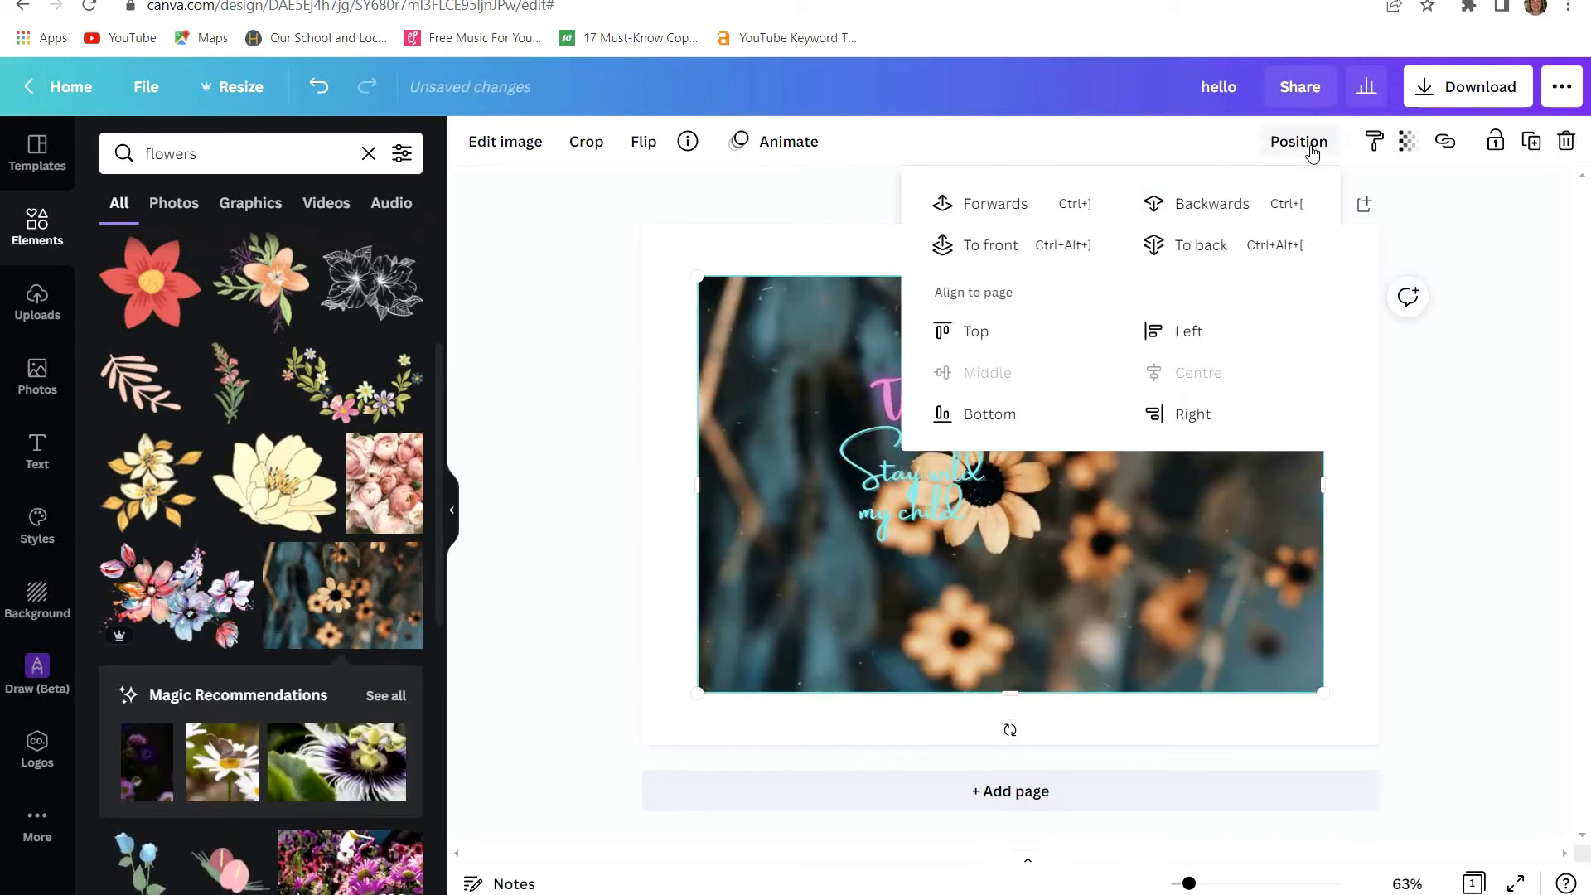
pyautogui.click(1211, 205)
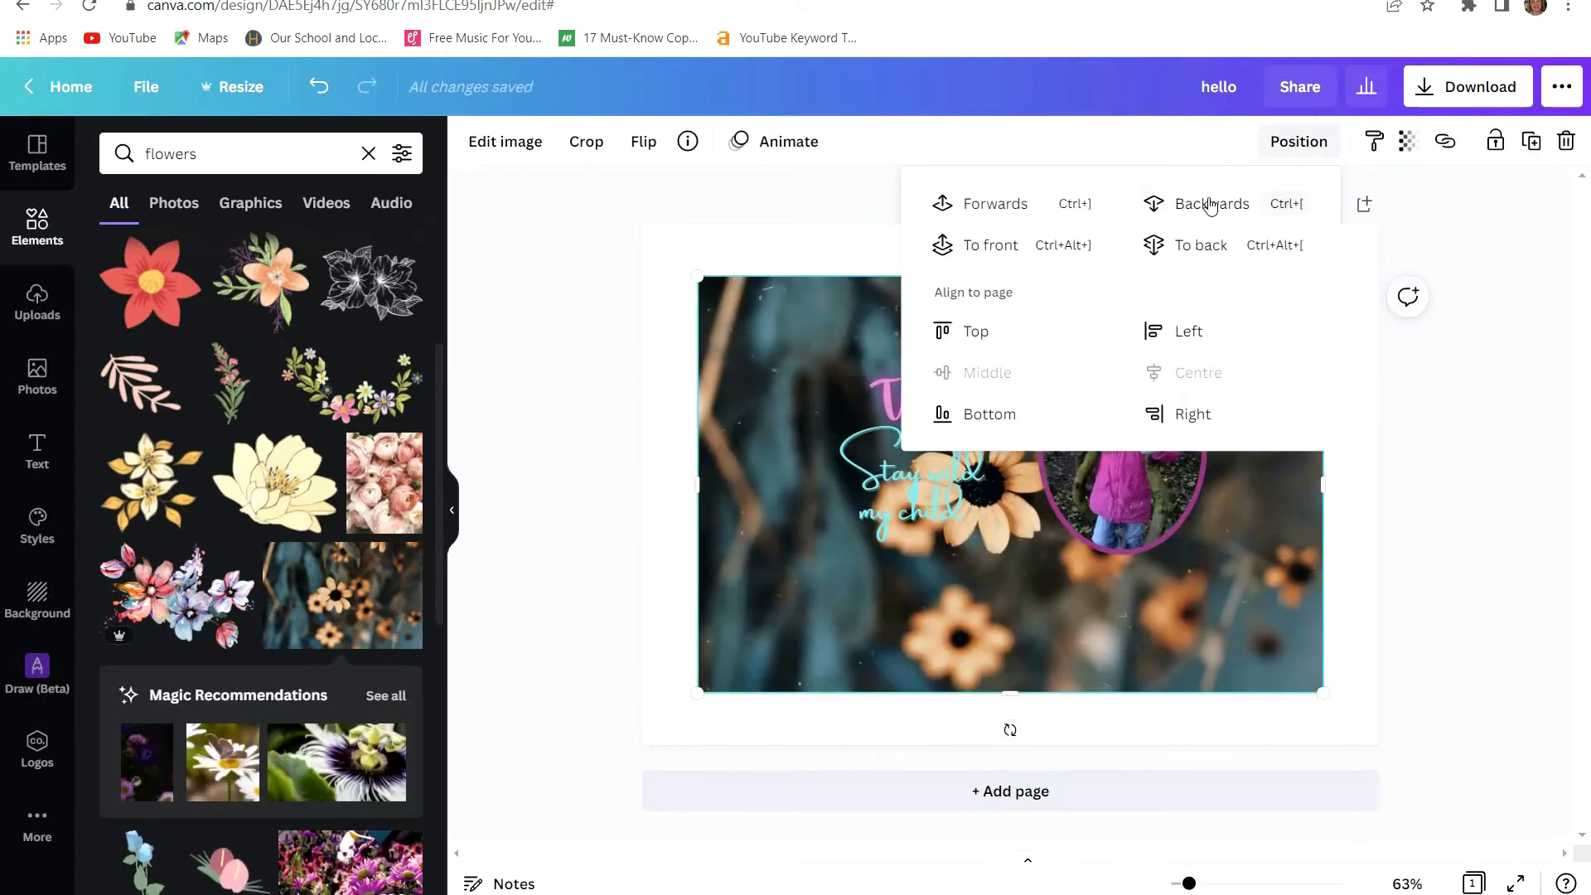
pyautogui.click(1211, 205)
pyautogui.click(1457, 545)
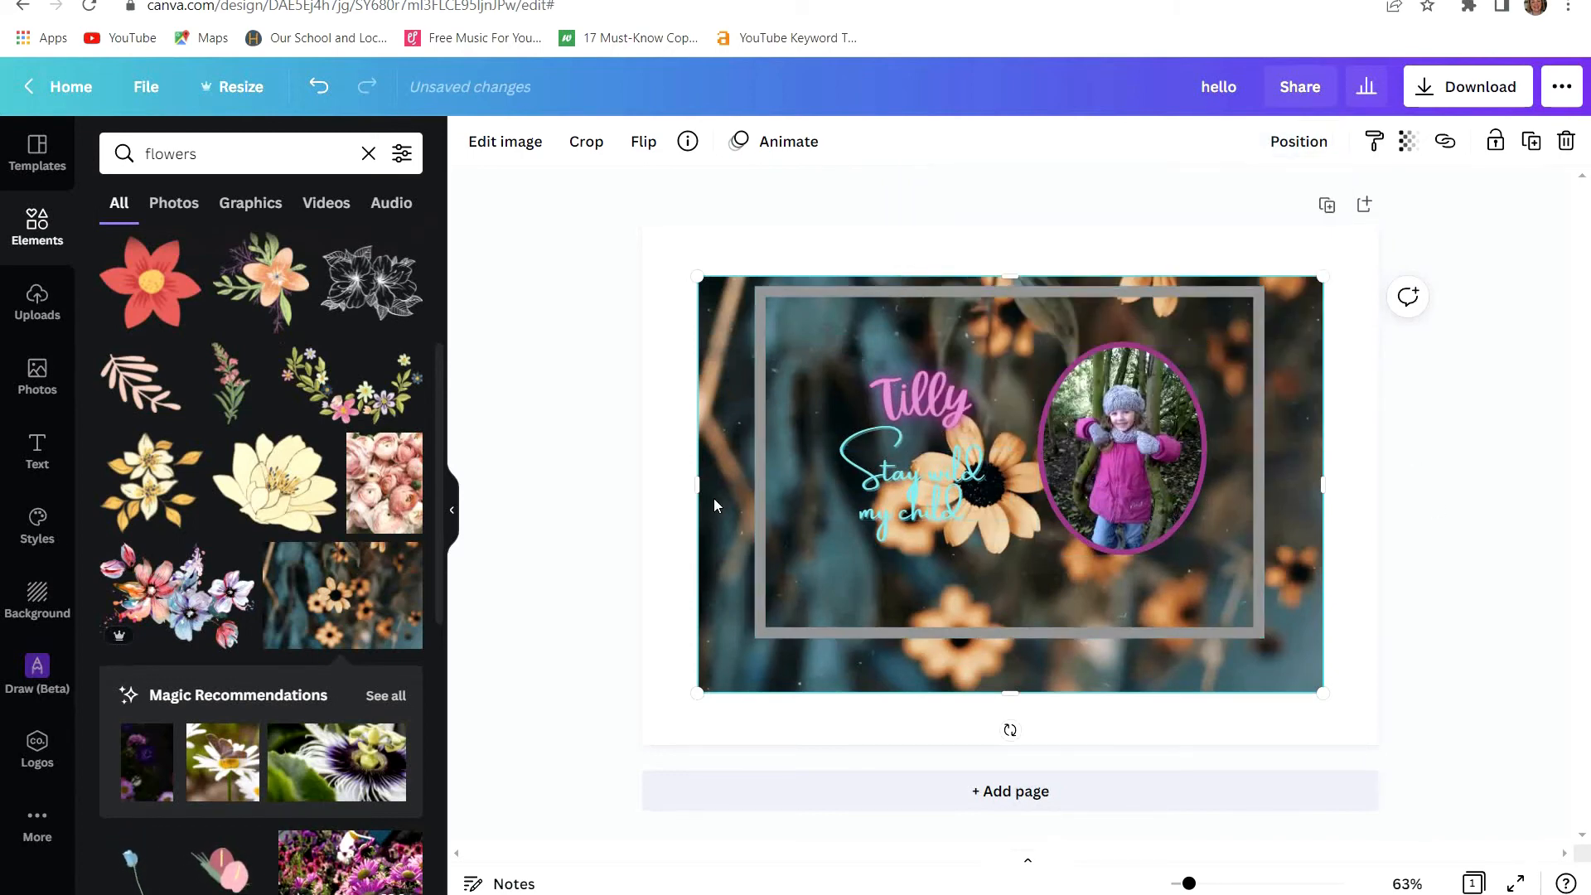
pyautogui.press('Delete')
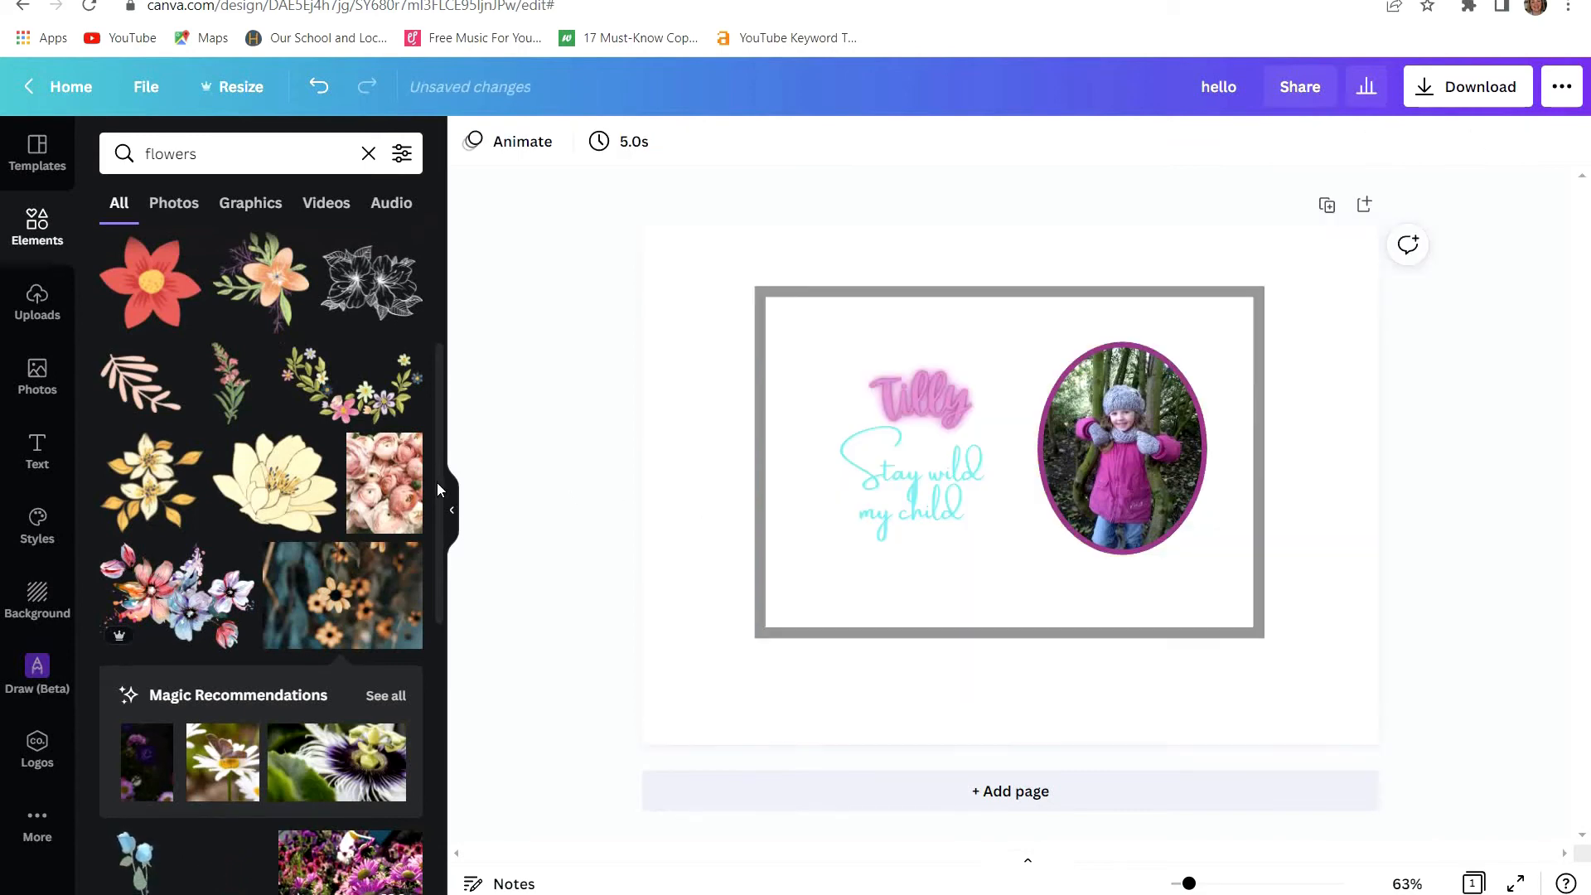
# - Add the pale photo with pink petals from the flower results and send it backwards behind the border, oval photo and text
pyautogui.moveTo(436, 482); pyautogui.dragTo(448, 824)
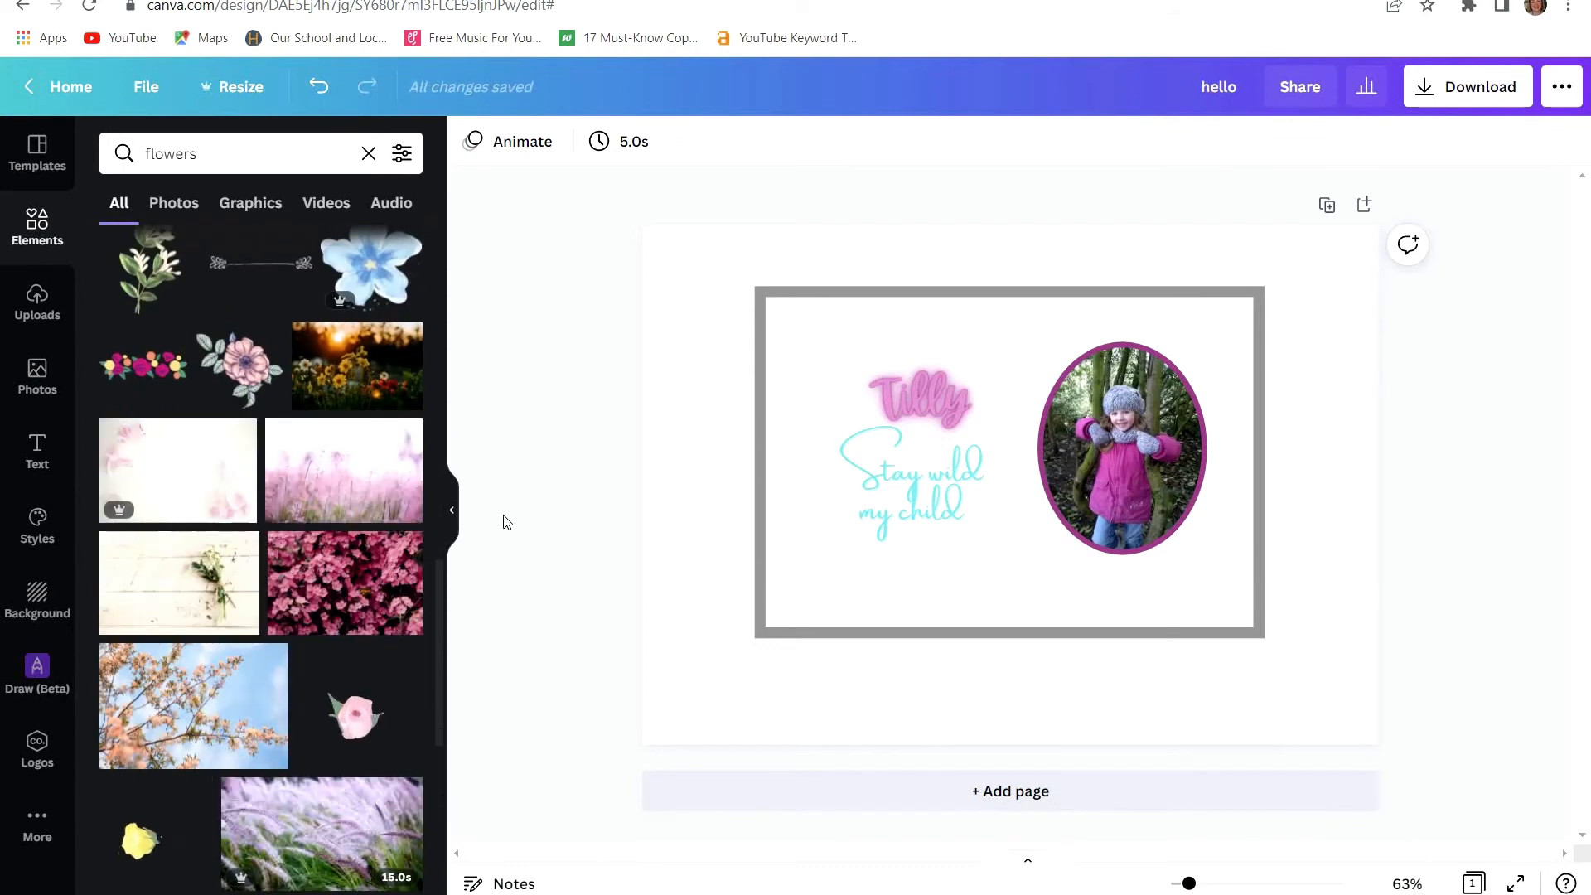
pyautogui.click(200, 502)
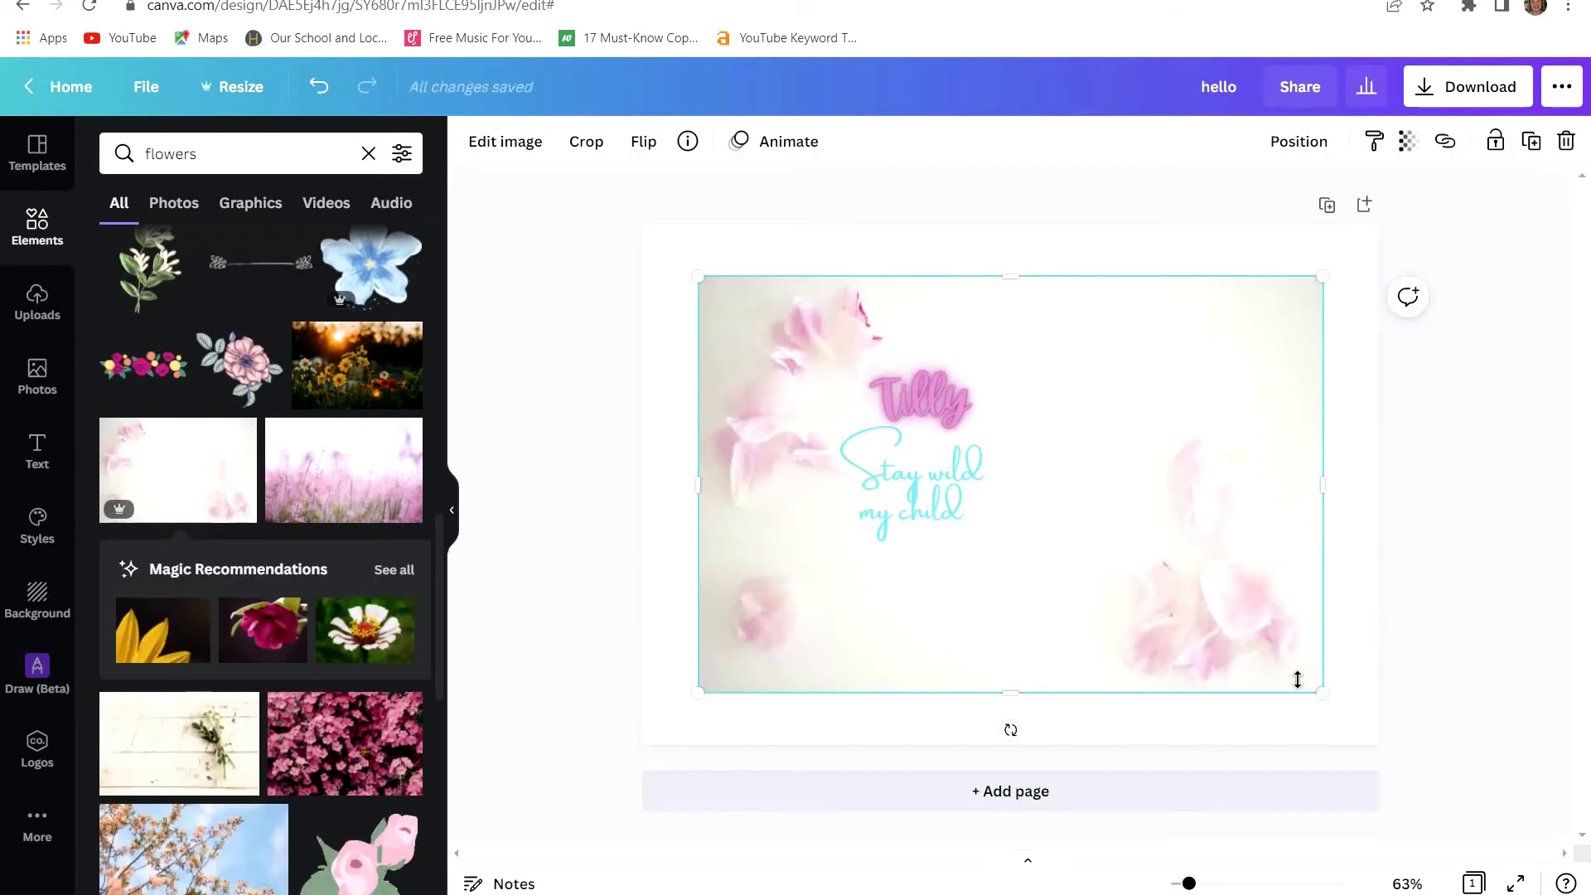
pyautogui.click(1296, 148)
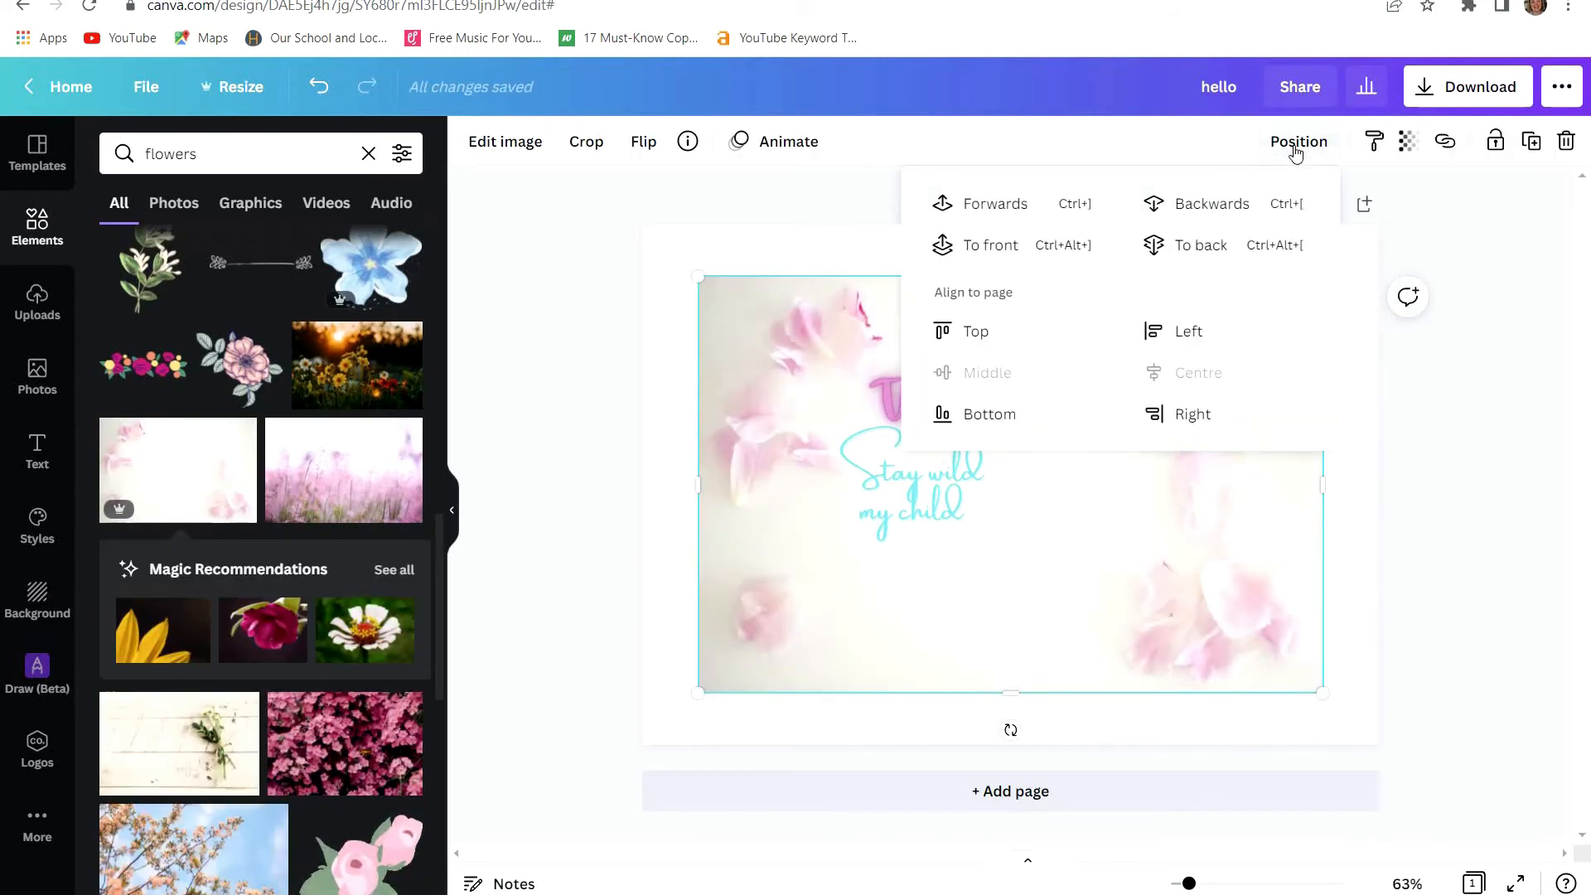
pyautogui.click(1222, 208)
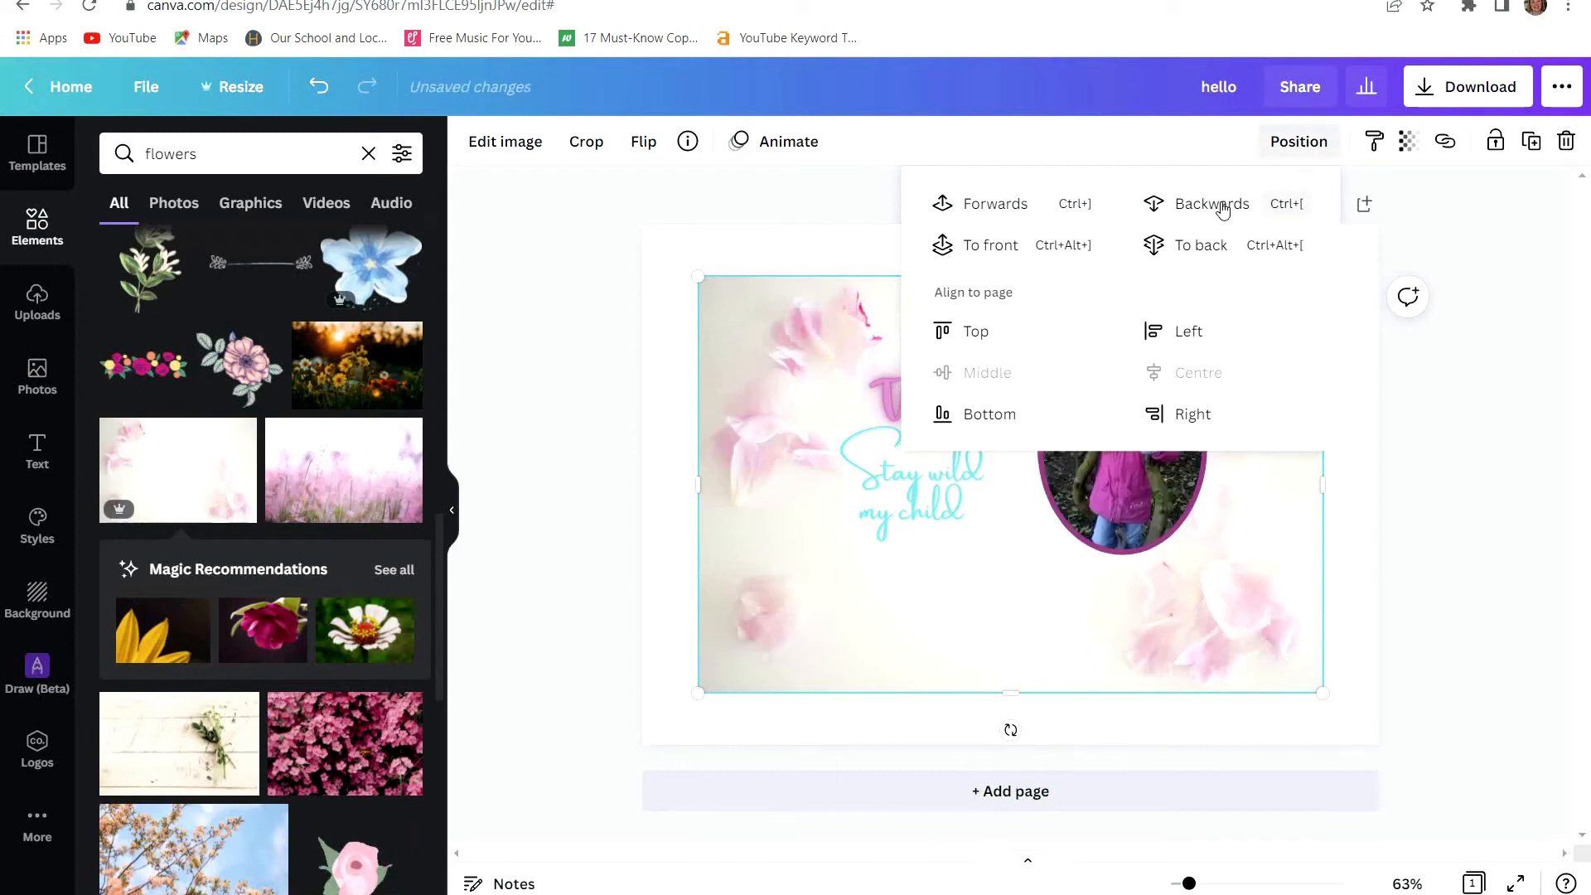
pyautogui.click(1222, 207)
pyautogui.click(1299, 141)
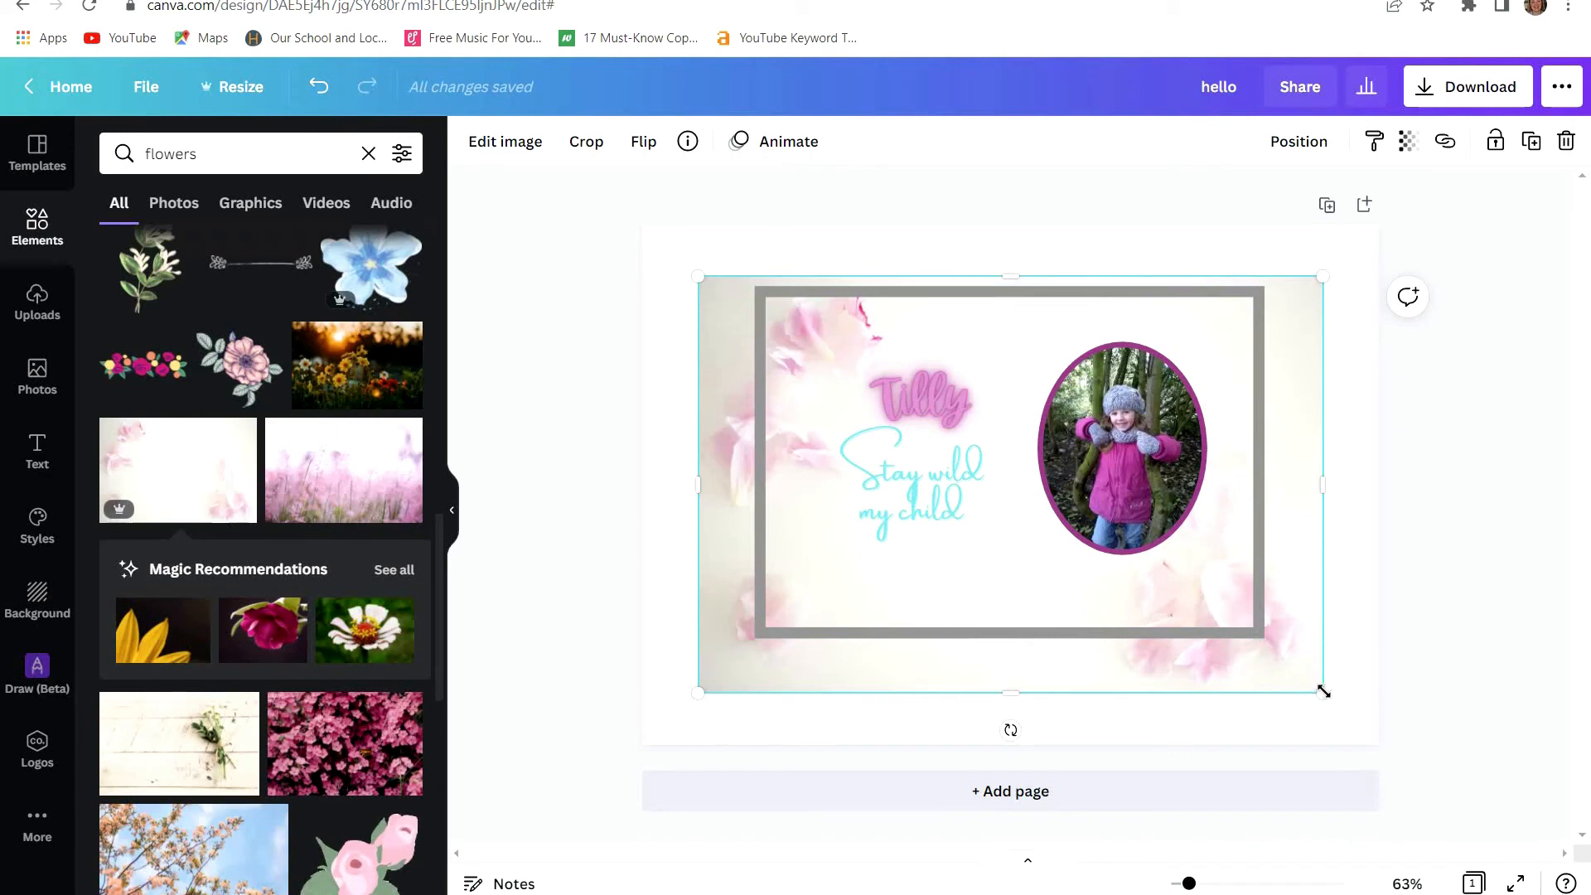
# - Shrink the petal photo to the size of the grey border and align the border over the photo's edges
pyautogui.moveTo(1324, 692); pyautogui.dragTo(1265, 633)
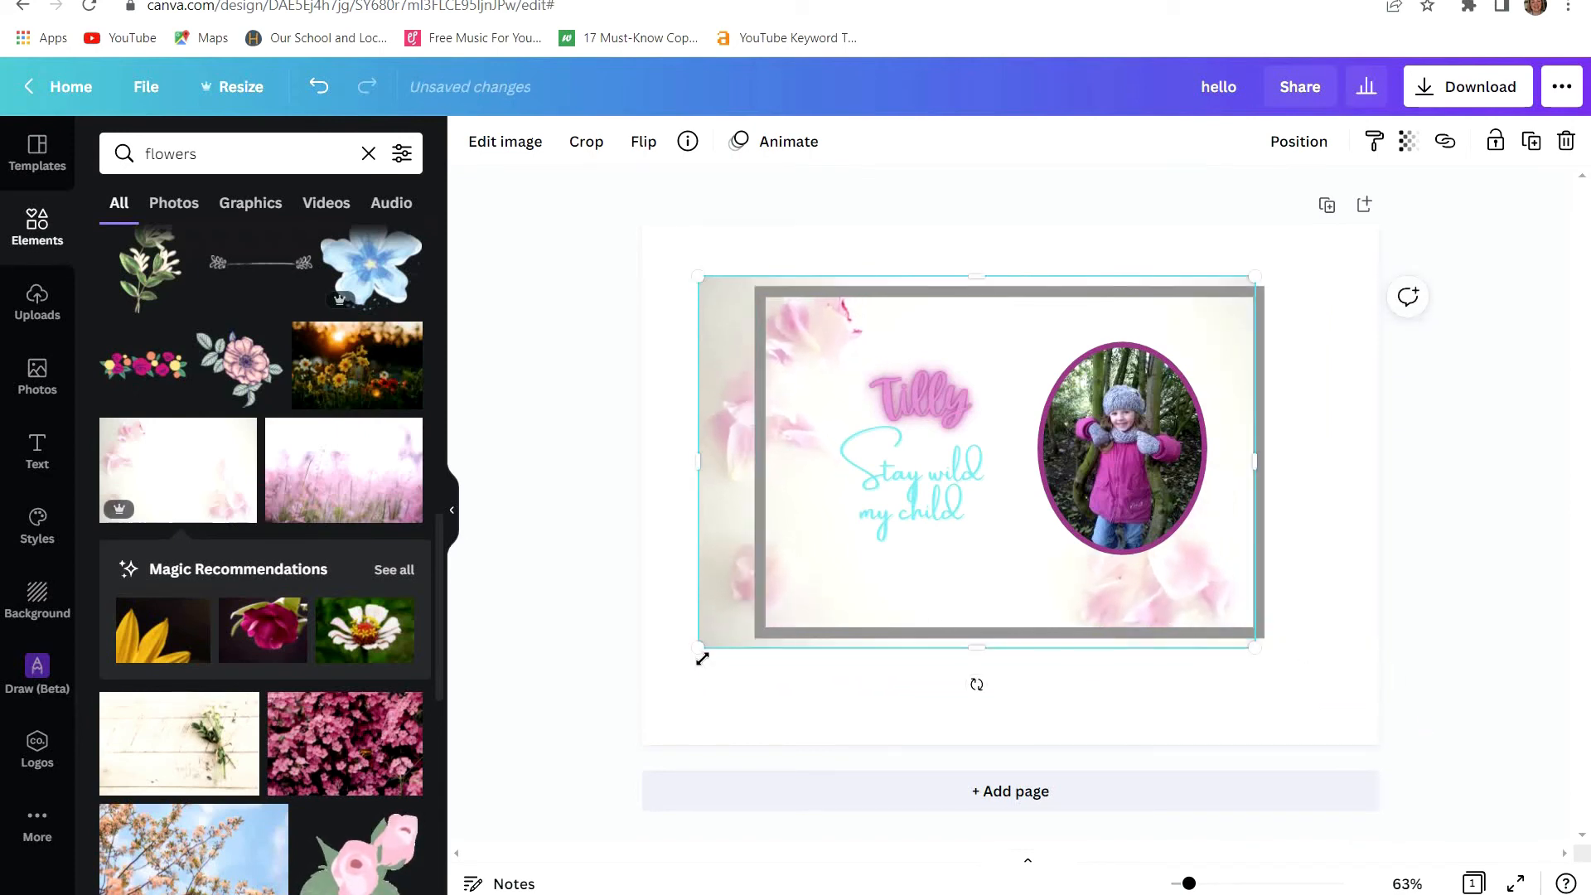
pyautogui.moveTo(699, 649); pyautogui.dragTo(750, 648)
pyautogui.moveTo(1005, 543)
pyautogui.mouseDown()
pyautogui.moveTo(1033, 558)
pyautogui.moveTo(1012, 541)
pyautogui.mouseUp()
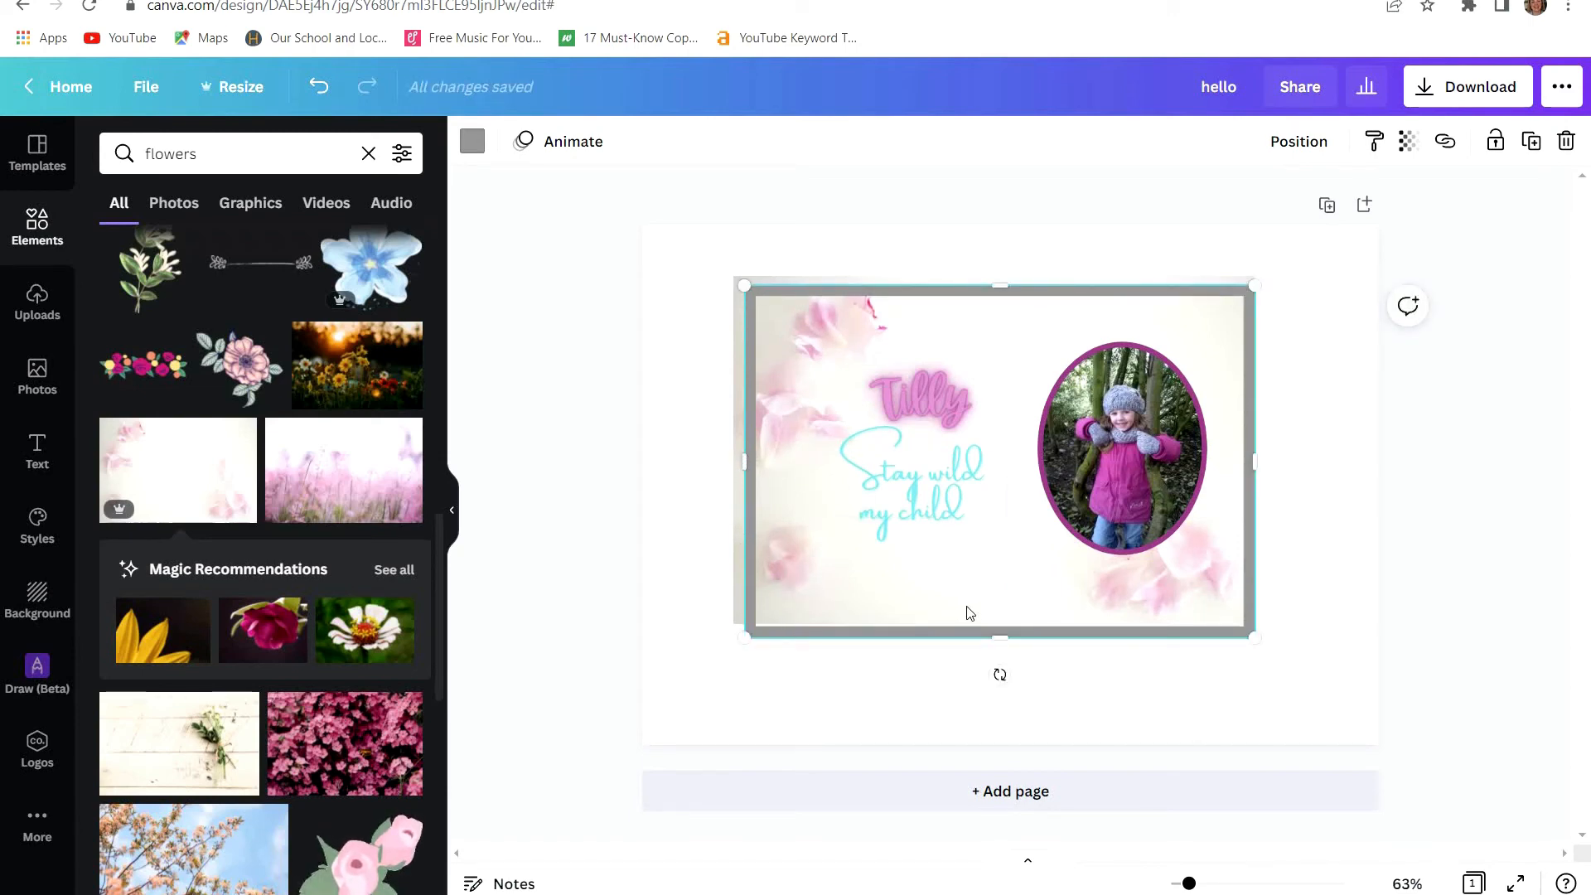
pyautogui.click(1336, 437)
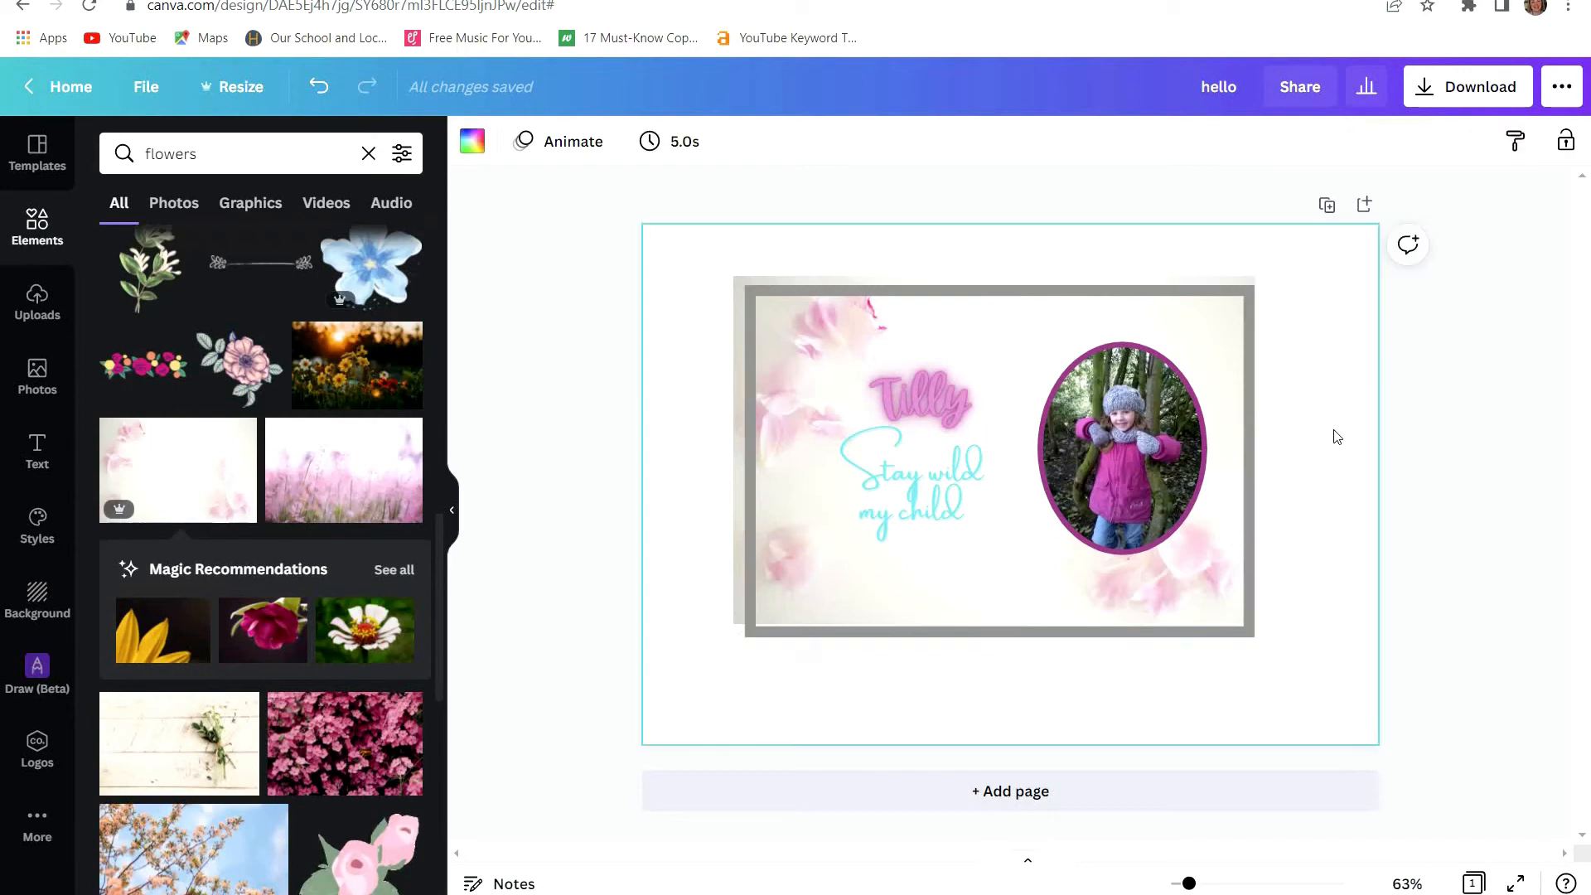
pyautogui.click(1207, 283)
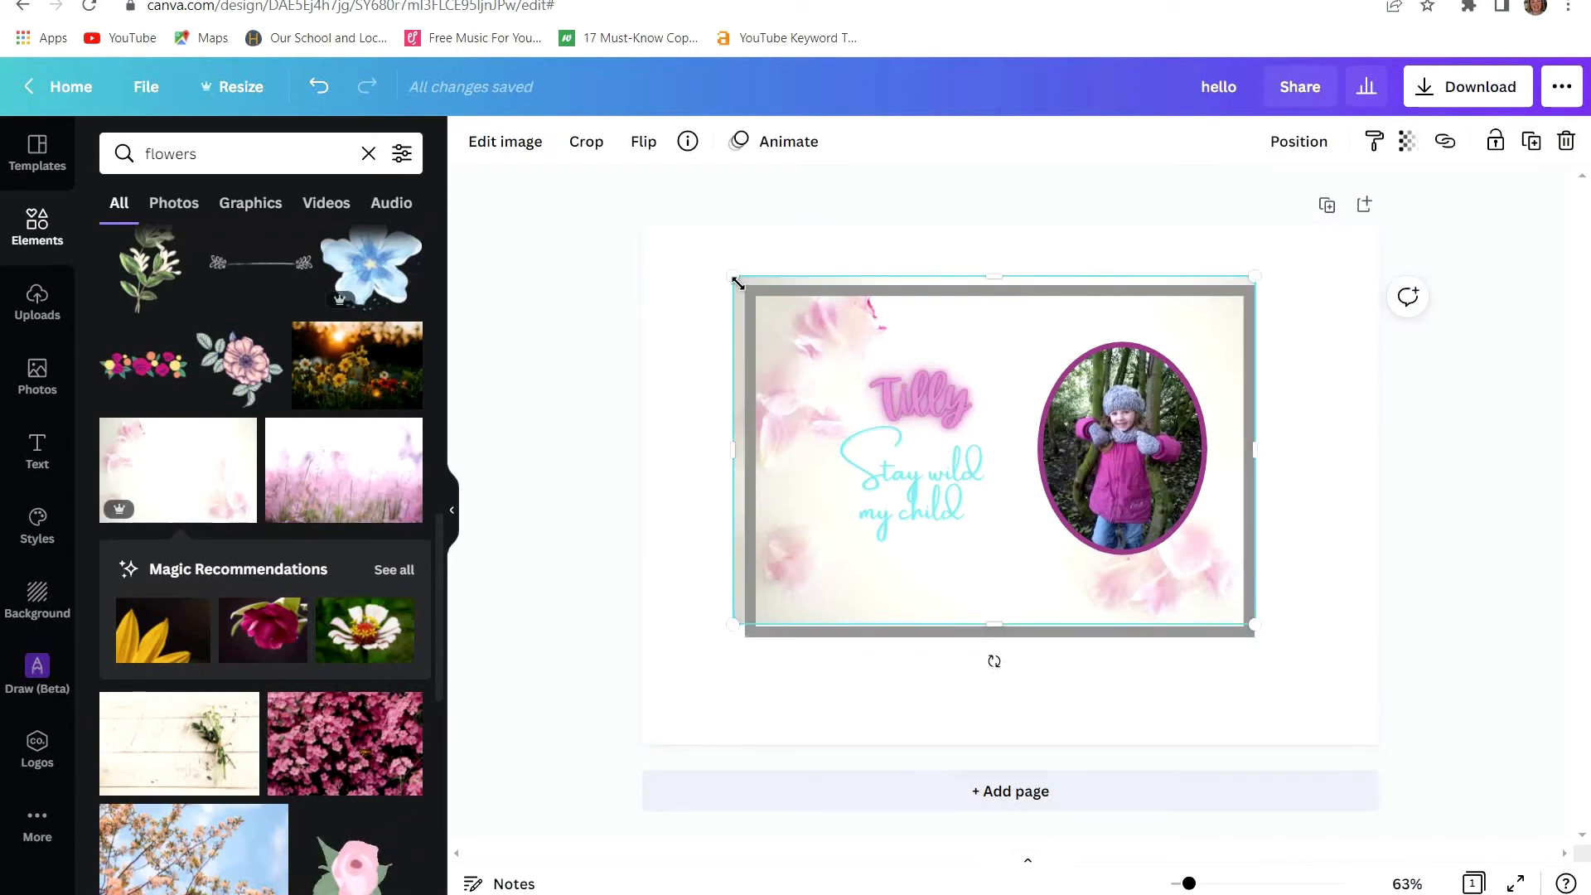
pyautogui.moveTo(737, 283); pyautogui.dragTo(744, 284)
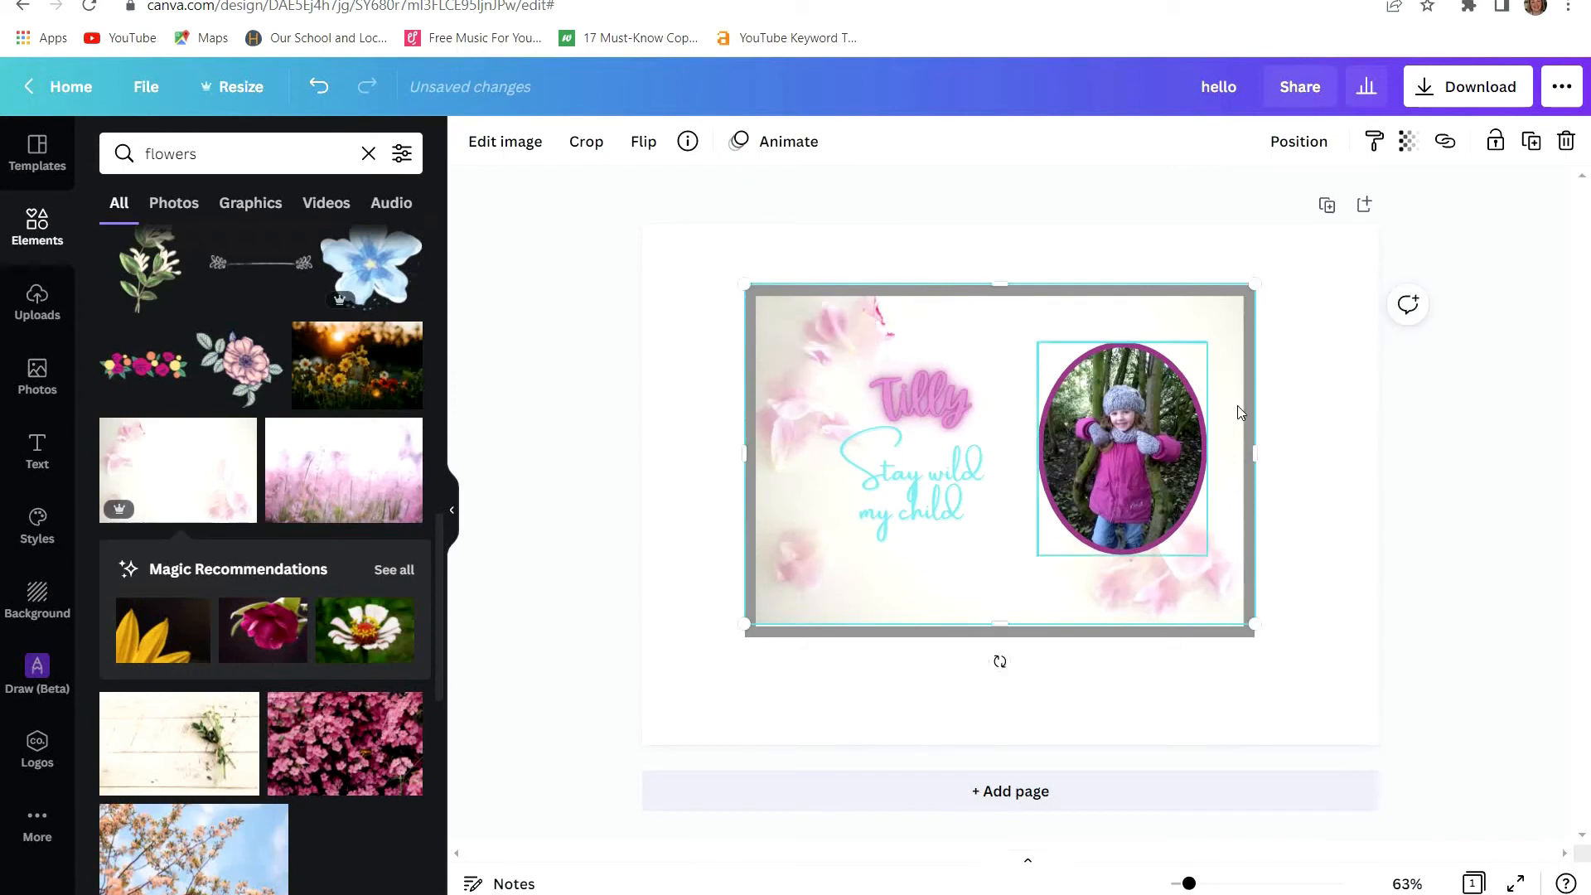
pyautogui.click(1498, 500)
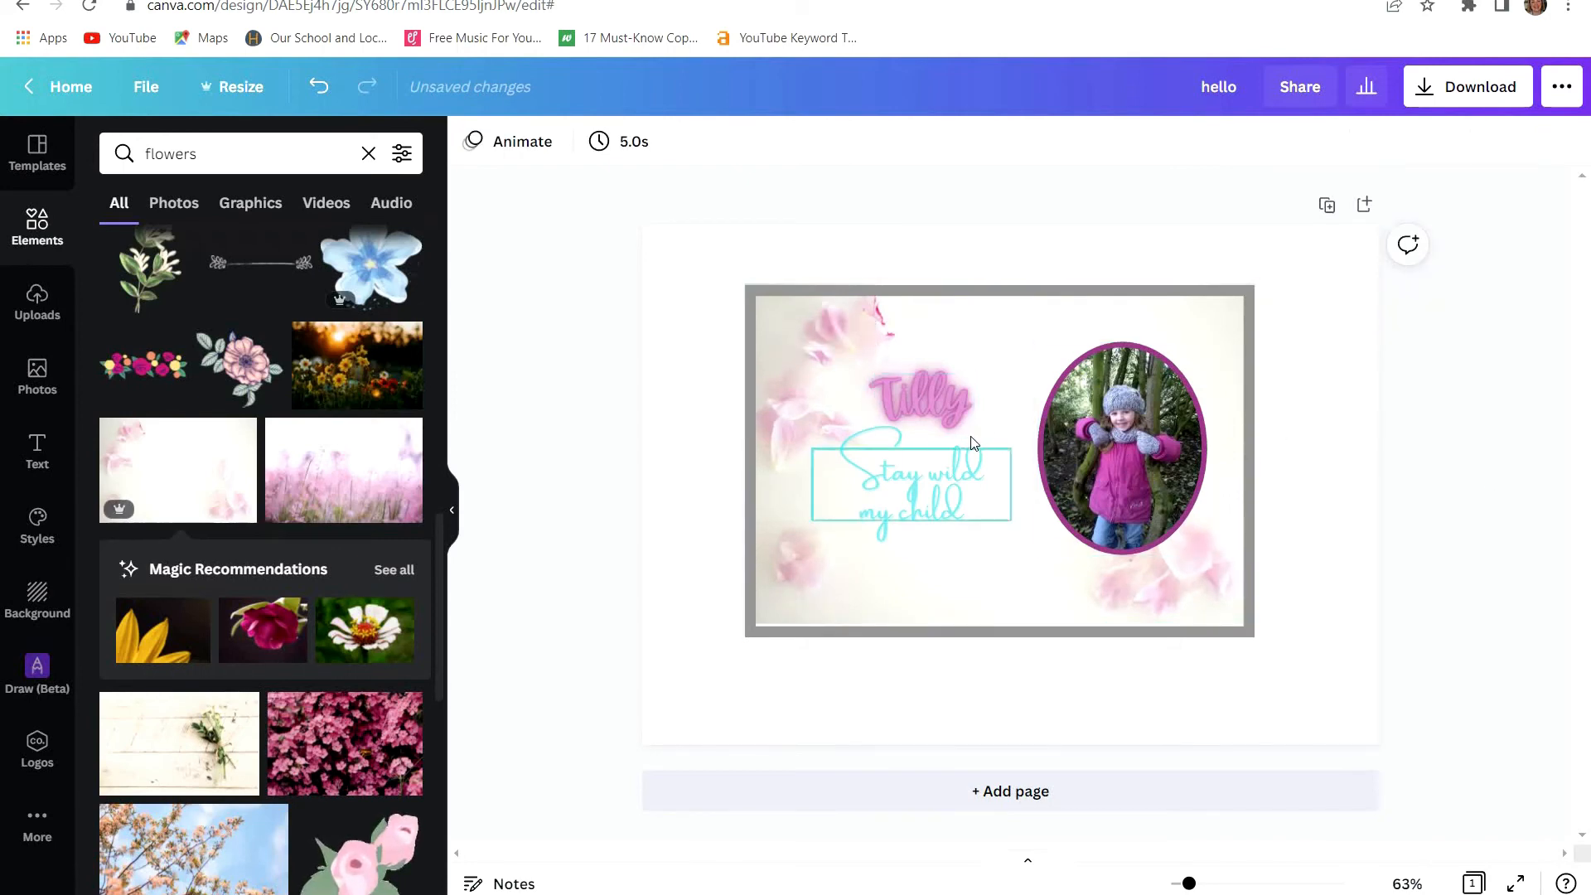
pyautogui.click(1241, 283)
pyautogui.moveTo(1242, 282); pyautogui.dragTo(1241, 274)
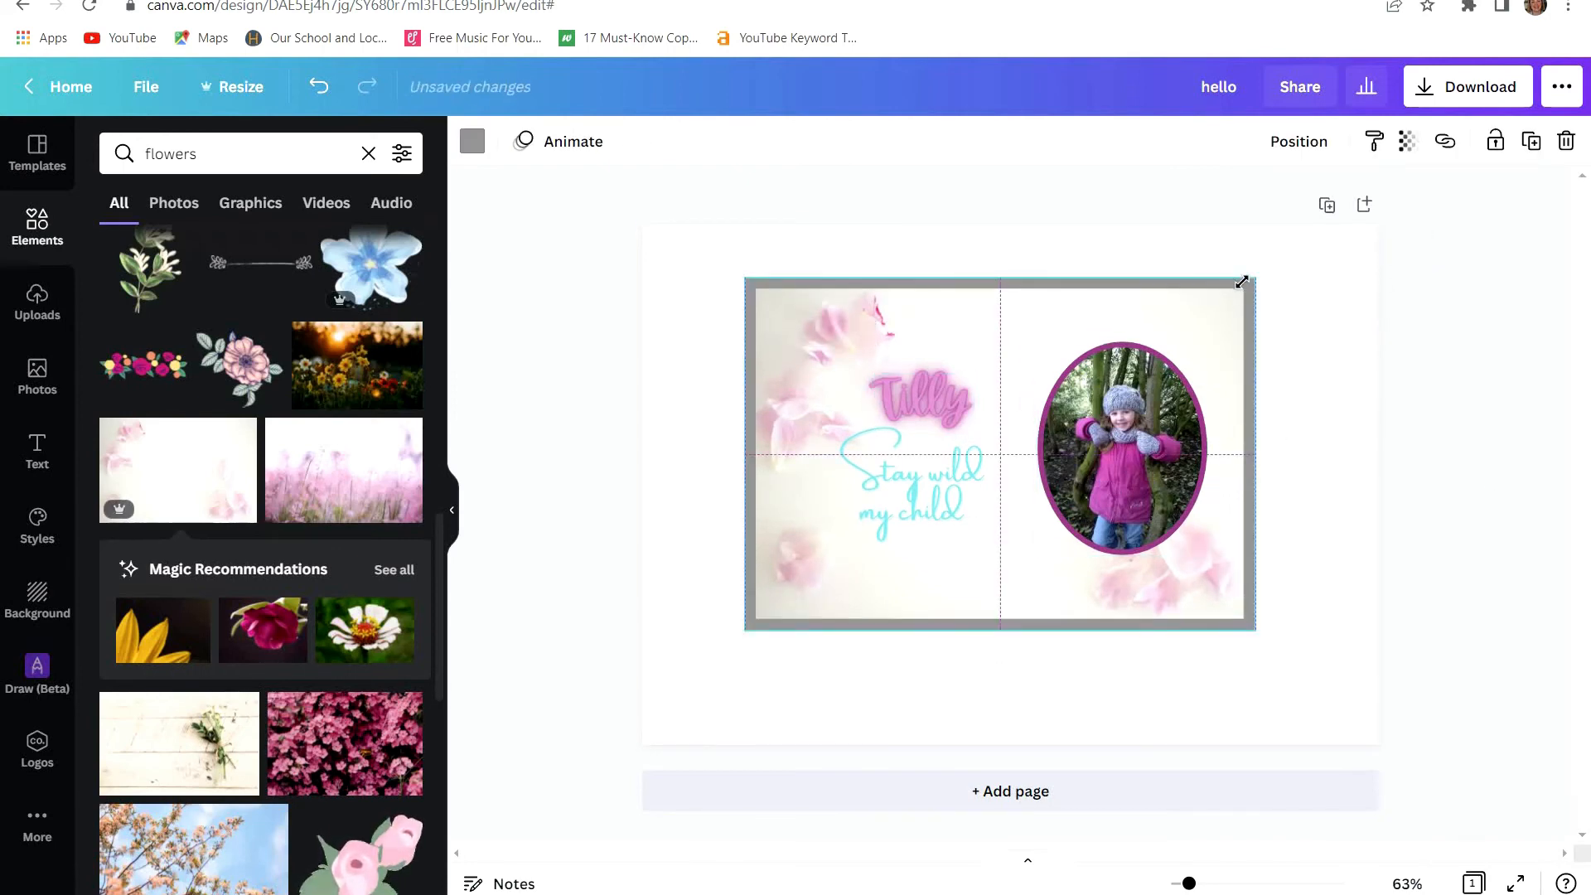
# - Move the oval photo slightly up and rearrange the name heading and quote closer to it, leaving a gap between the two texts
pyautogui.click(1161, 450)
pyautogui.moveTo(1161, 450); pyautogui.dragTo(1162, 438)
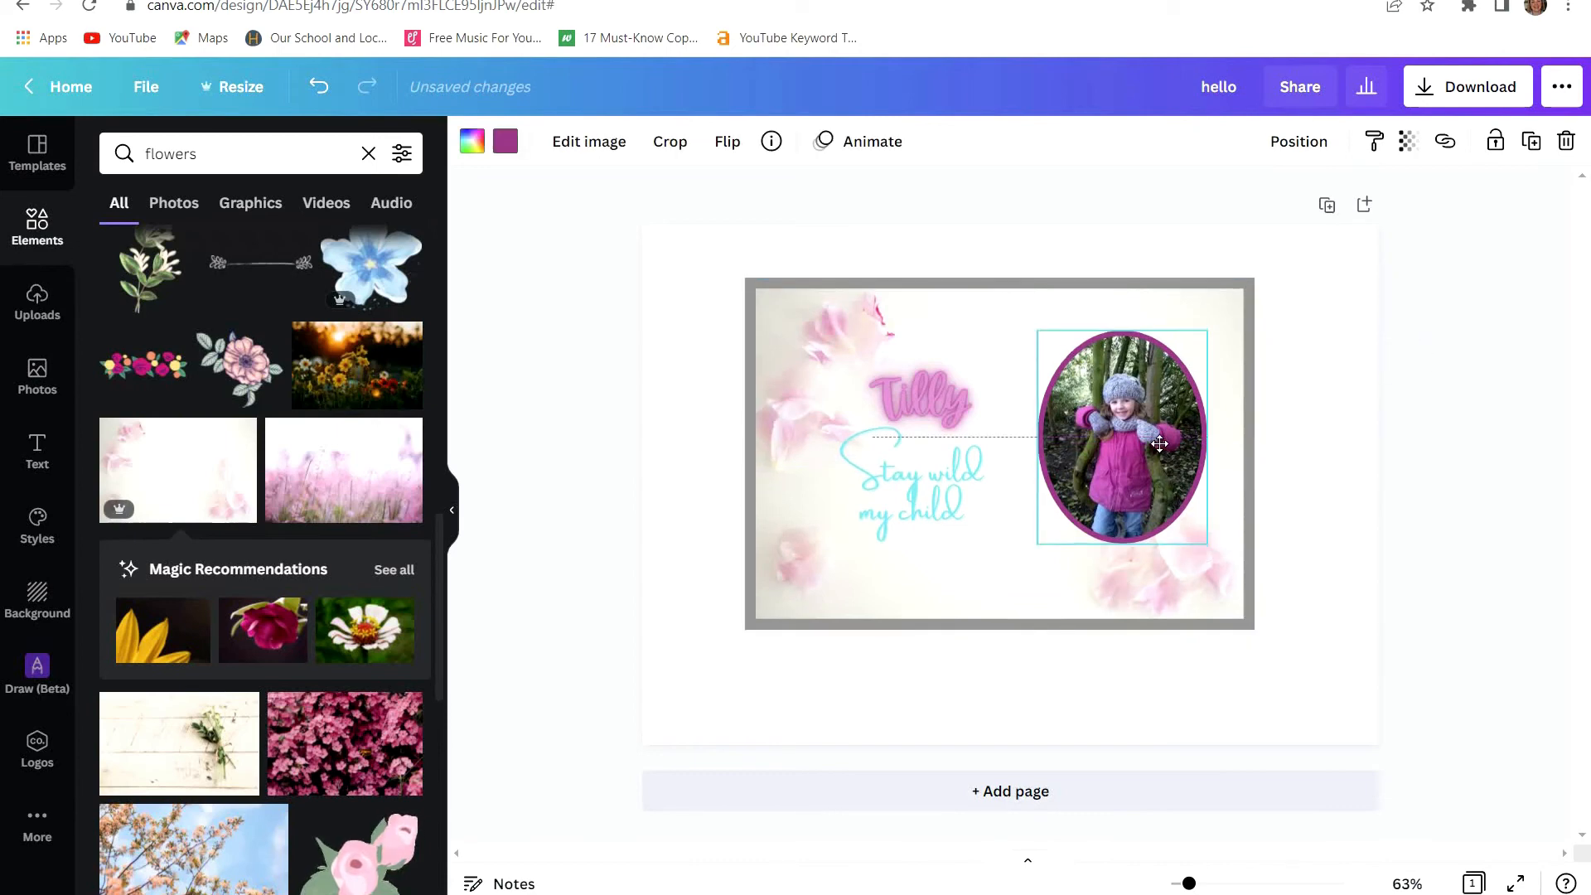
pyautogui.moveTo(958, 484); pyautogui.dragTo(992, 511)
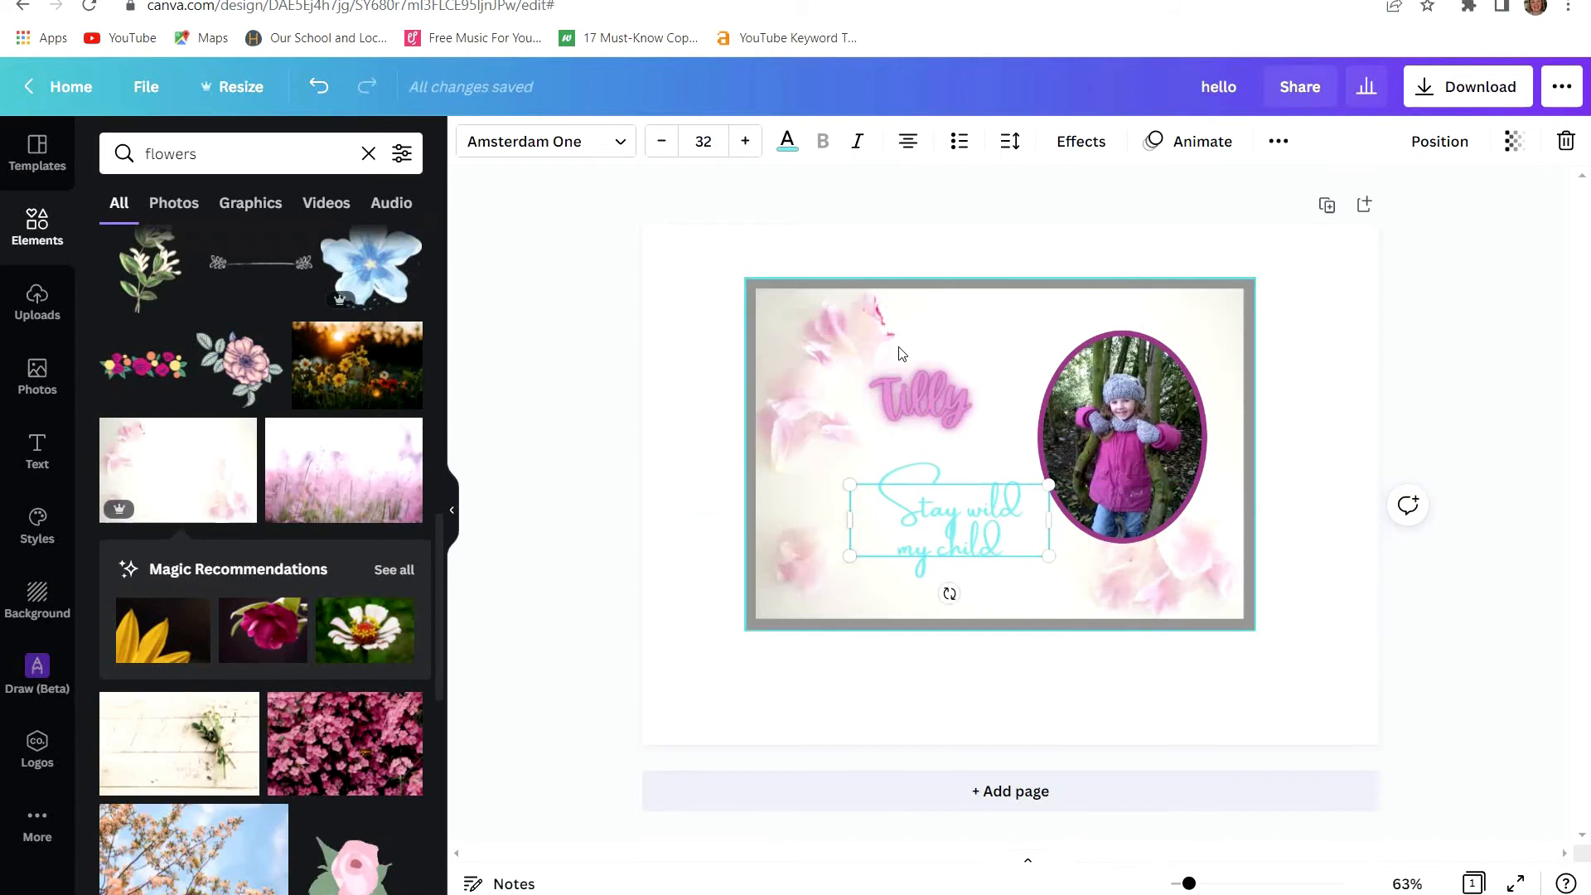
pyautogui.moveTo(918, 382); pyautogui.dragTo(963, 357)
pyautogui.moveTo(971, 509); pyautogui.dragTo(970, 485)
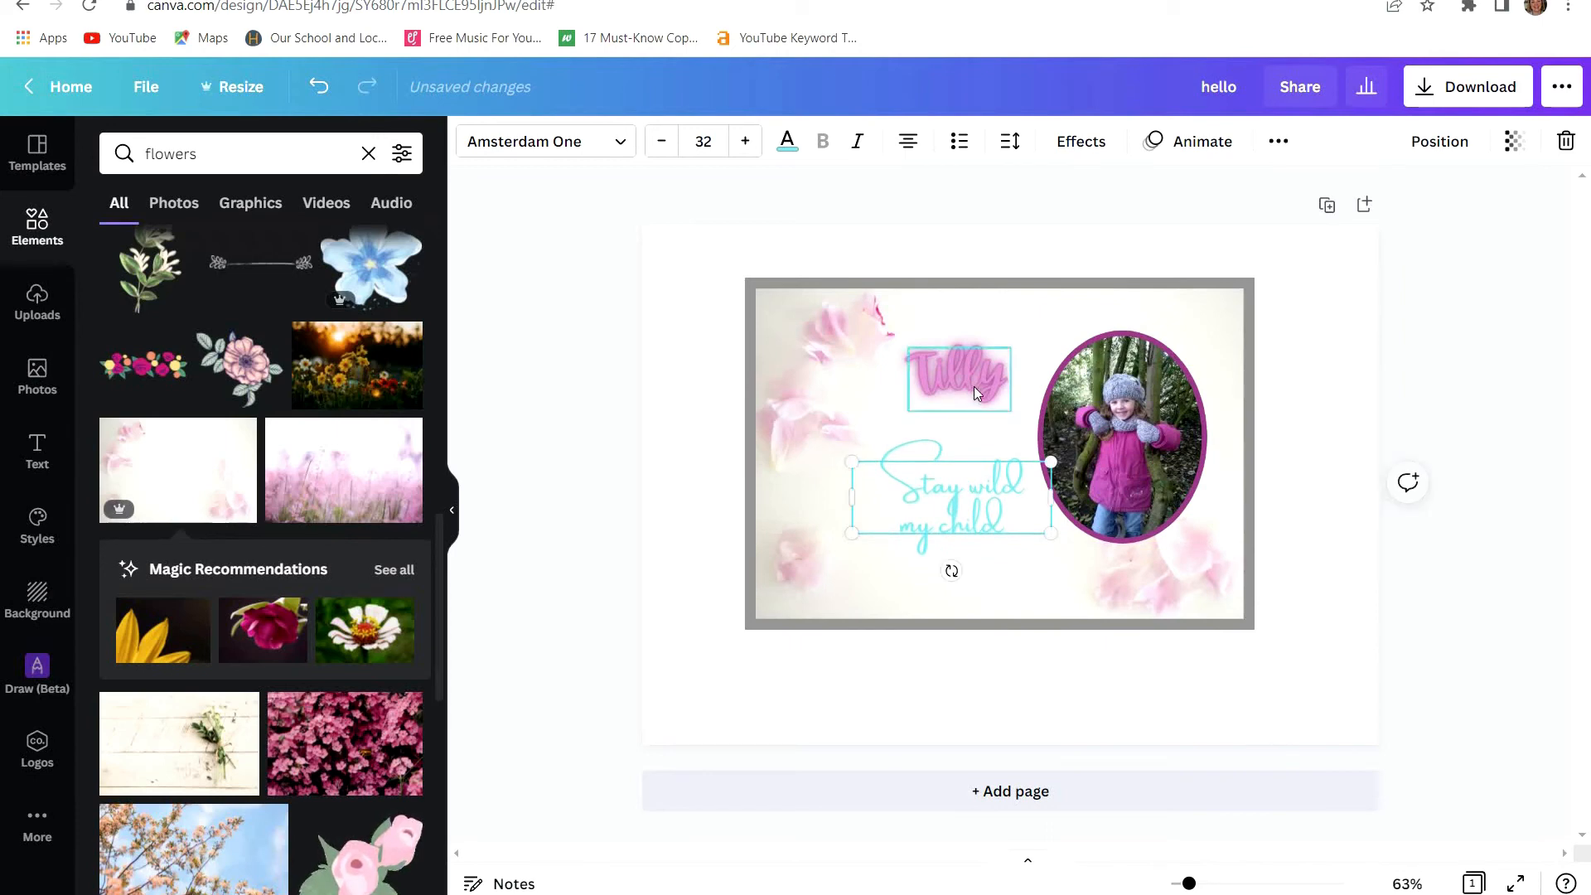
pyautogui.click(1463, 366)
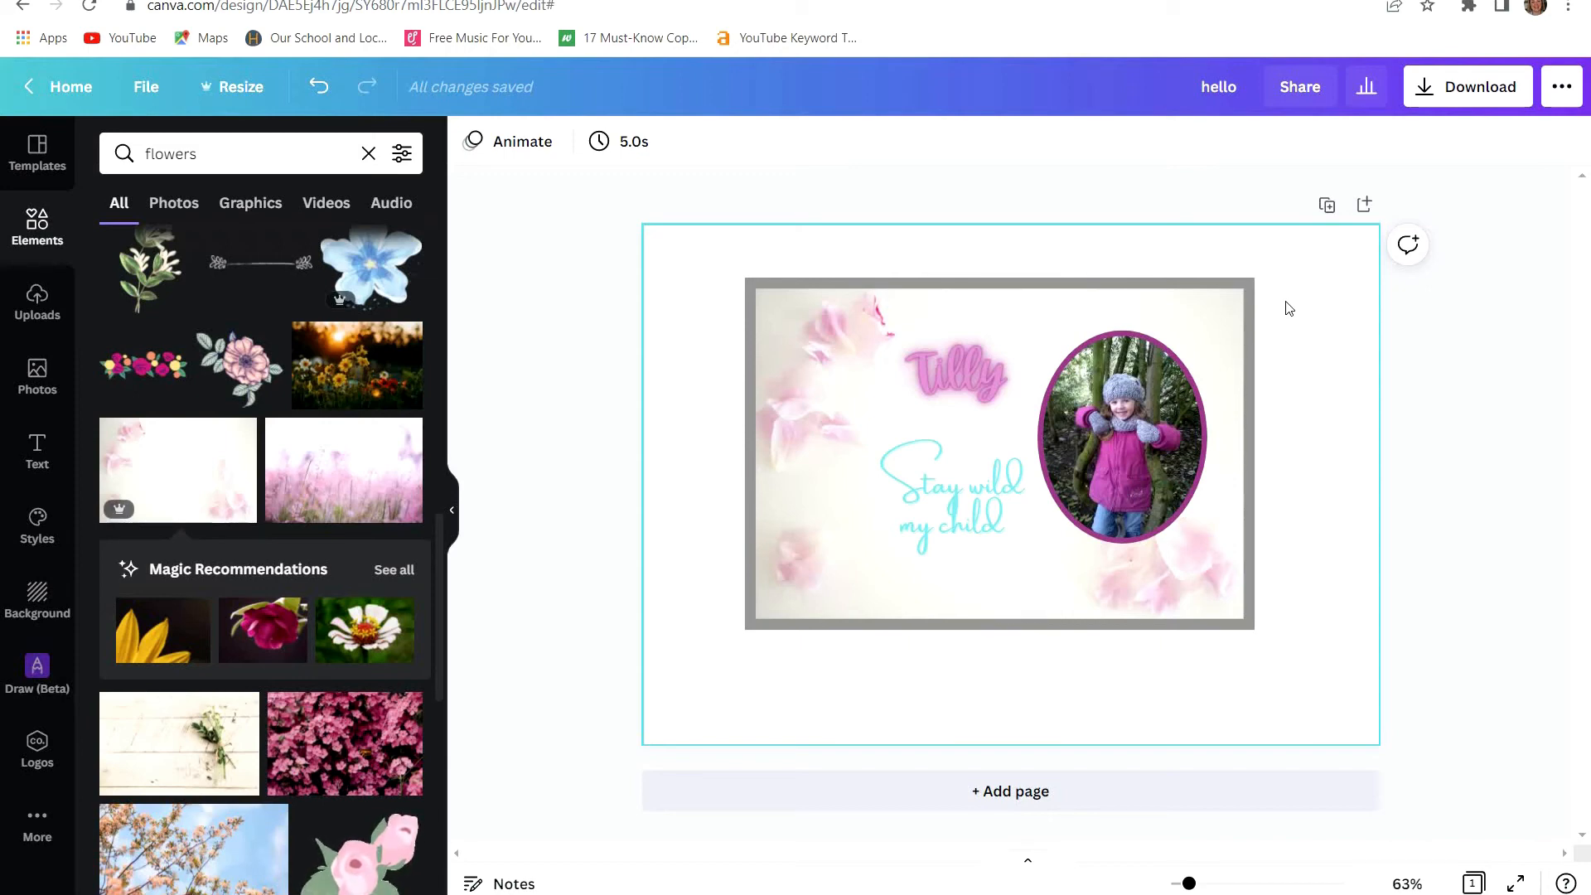
# - Apply the style pairing Abys and Josefin Sans Bold, with its yellow, navy and lilac palette, to the design
pyautogui.click(1060, 291)
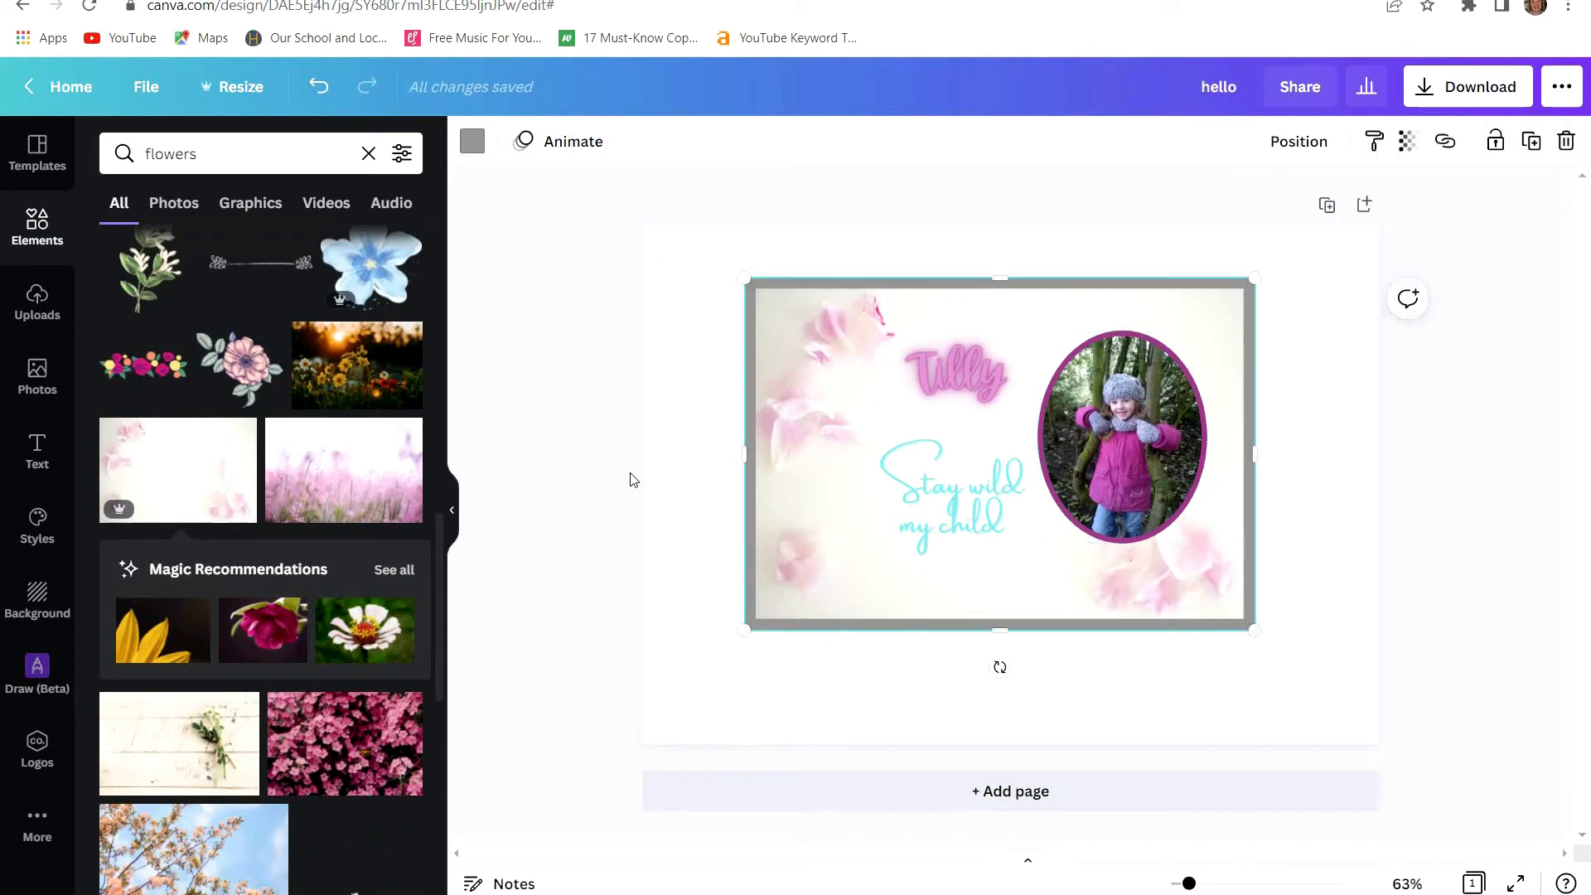
pyautogui.click(527, 438)
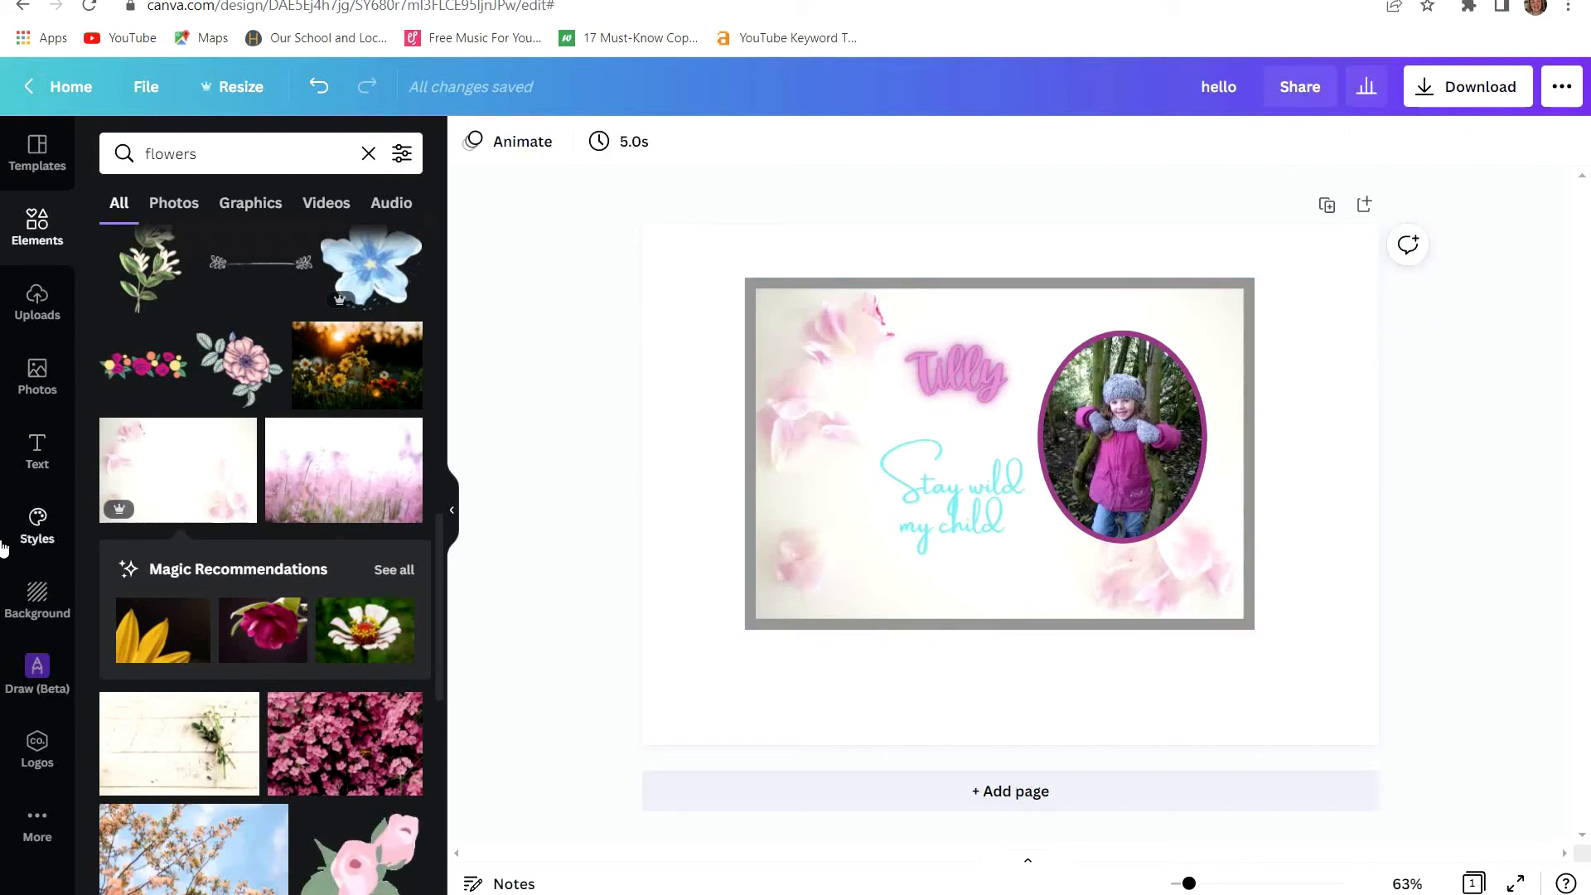
pyautogui.click(41, 537)
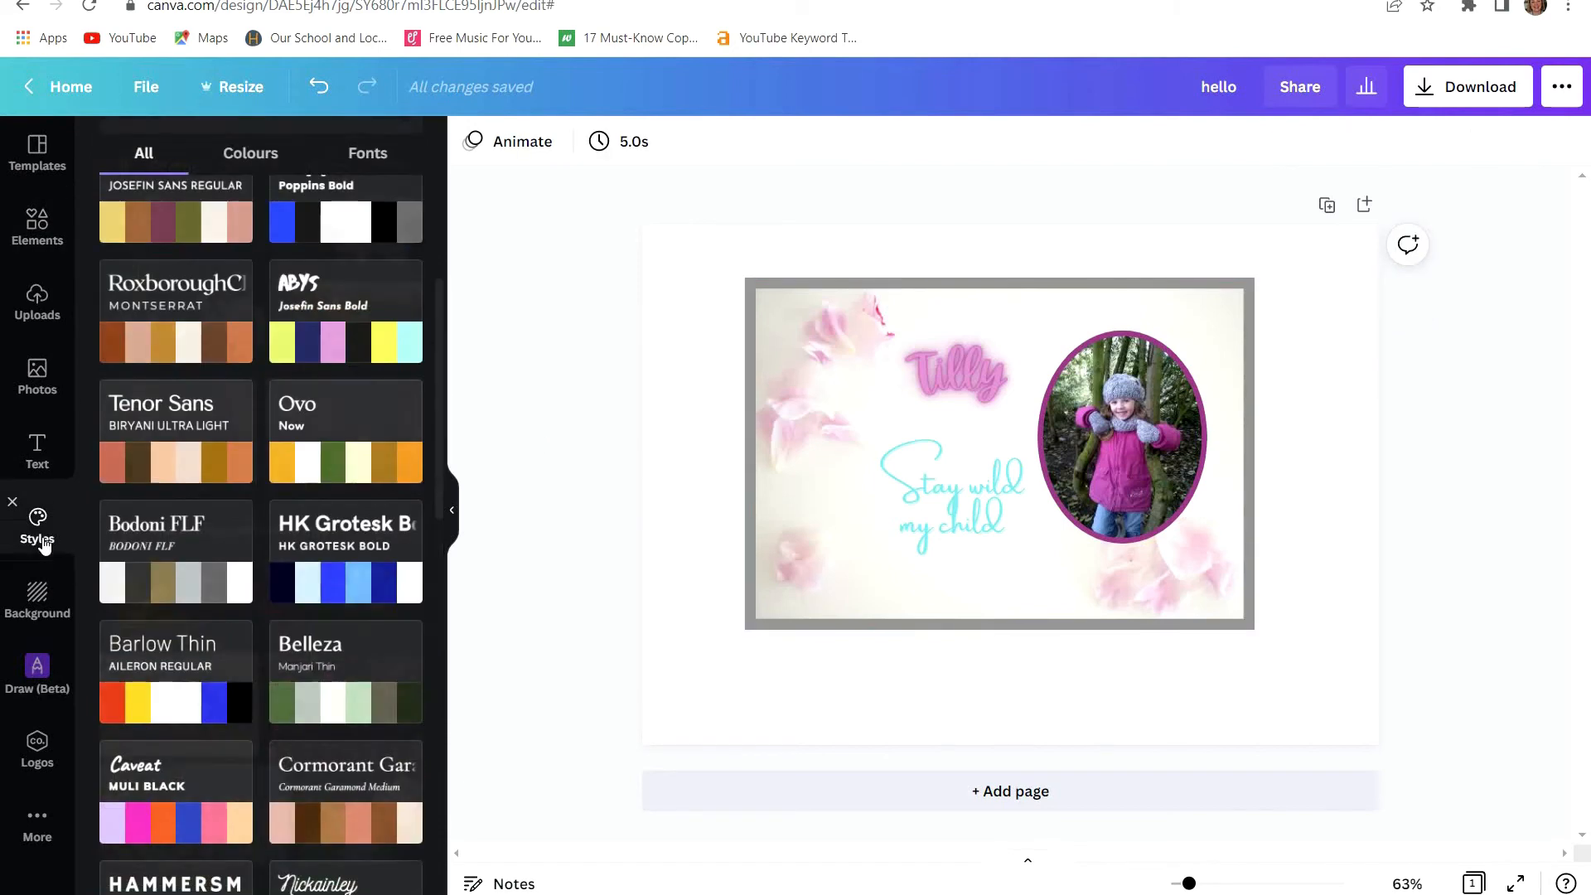
pyautogui.click(335, 349)
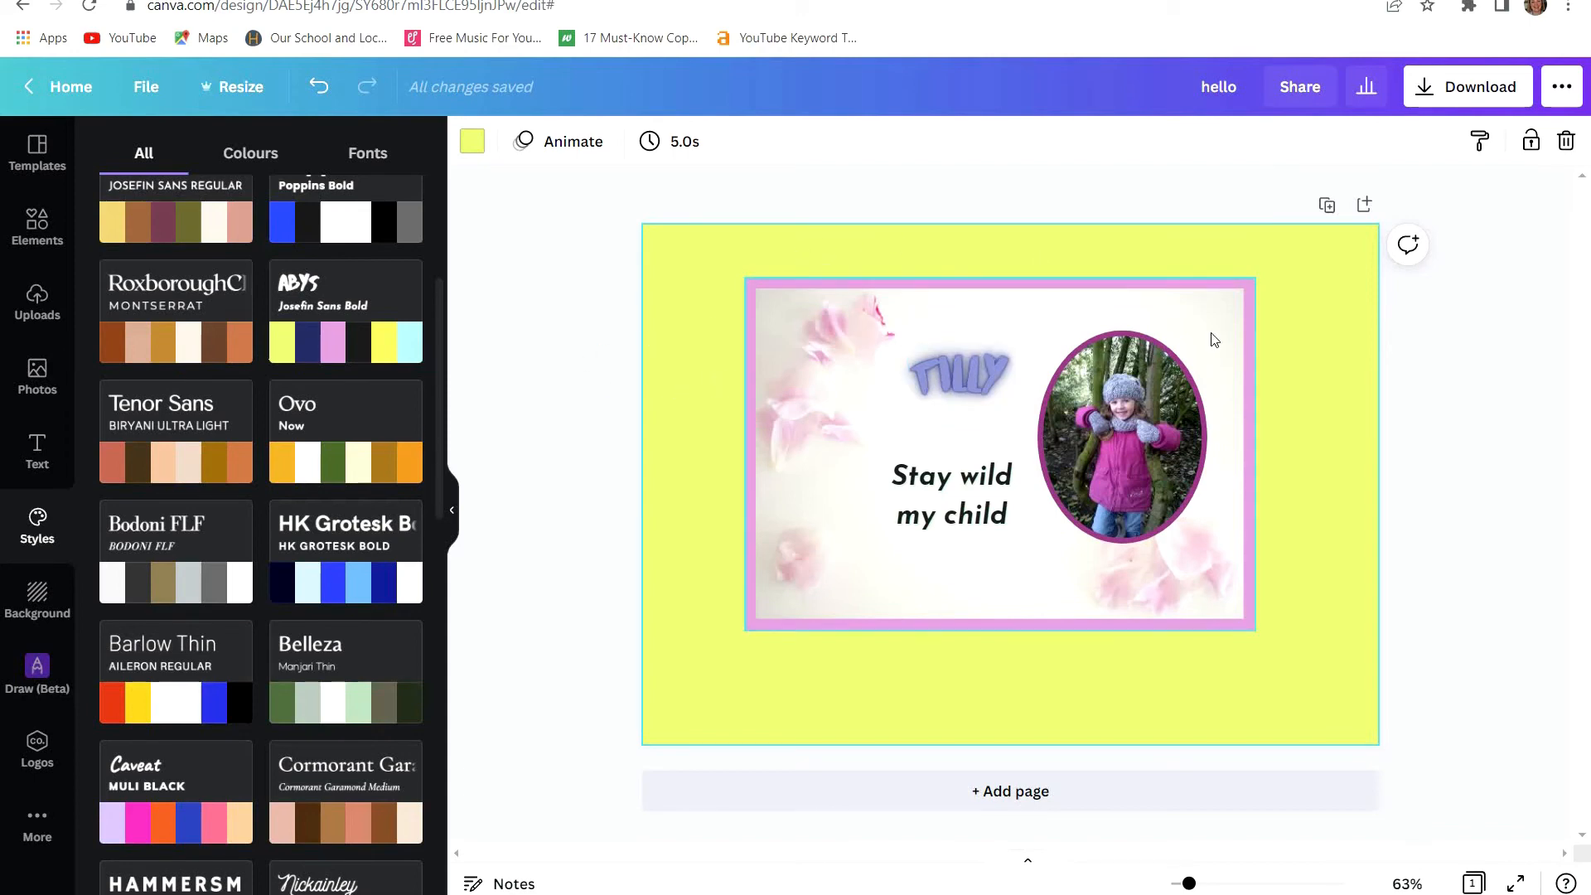
# - Try the style pairings Ovo and Now, Tenor Sans and Biryani Ultra Light, and Bodoni FLF on the design in turn
pyautogui.click(384, 468)
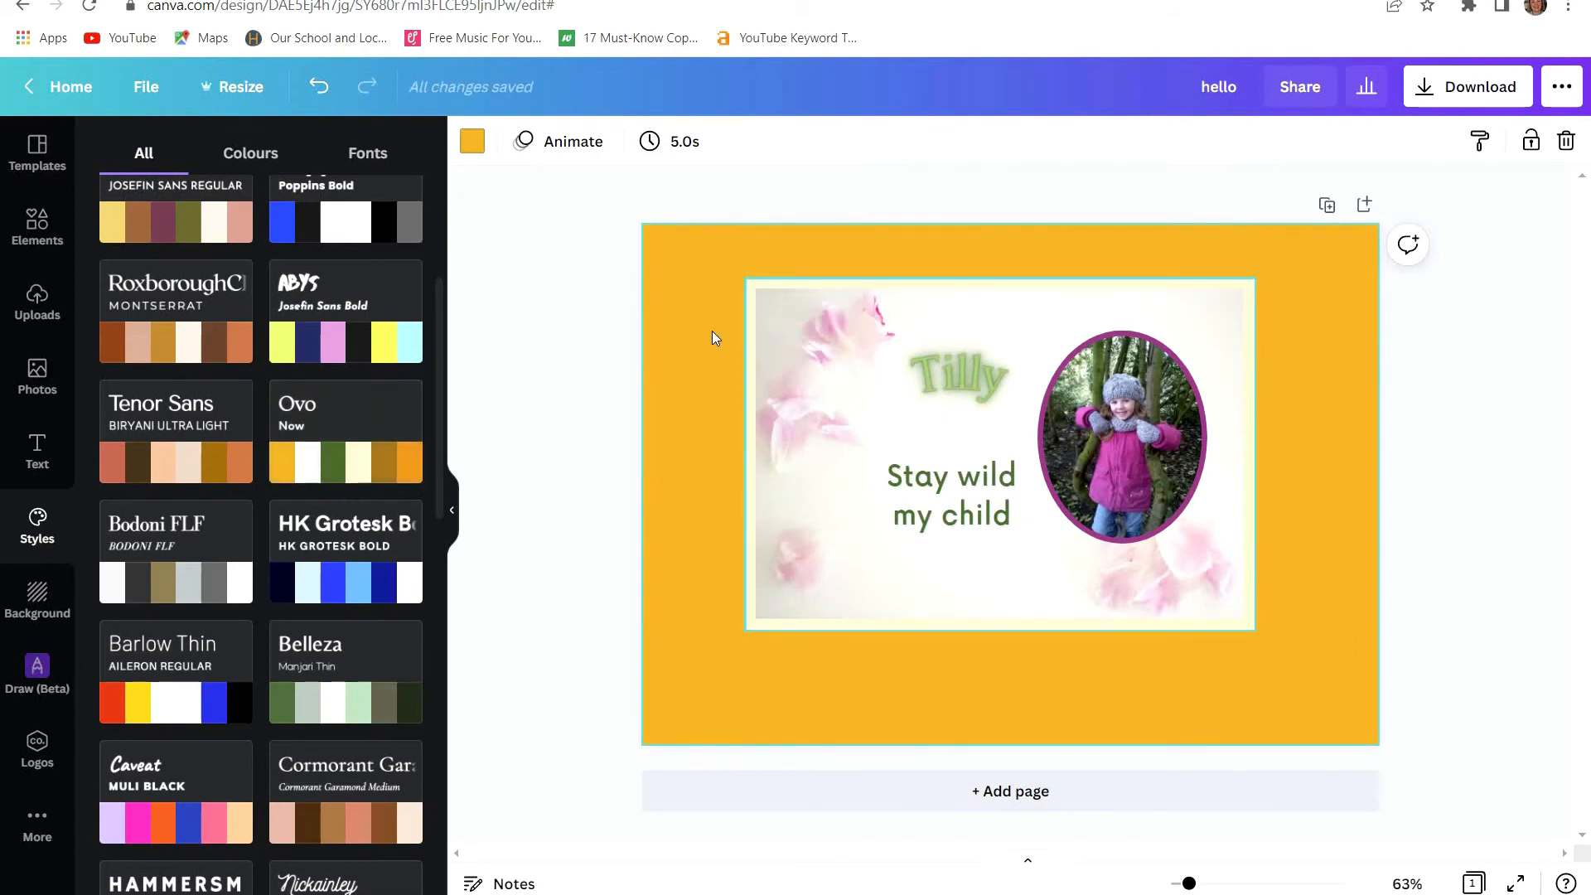
pyautogui.click(179, 462)
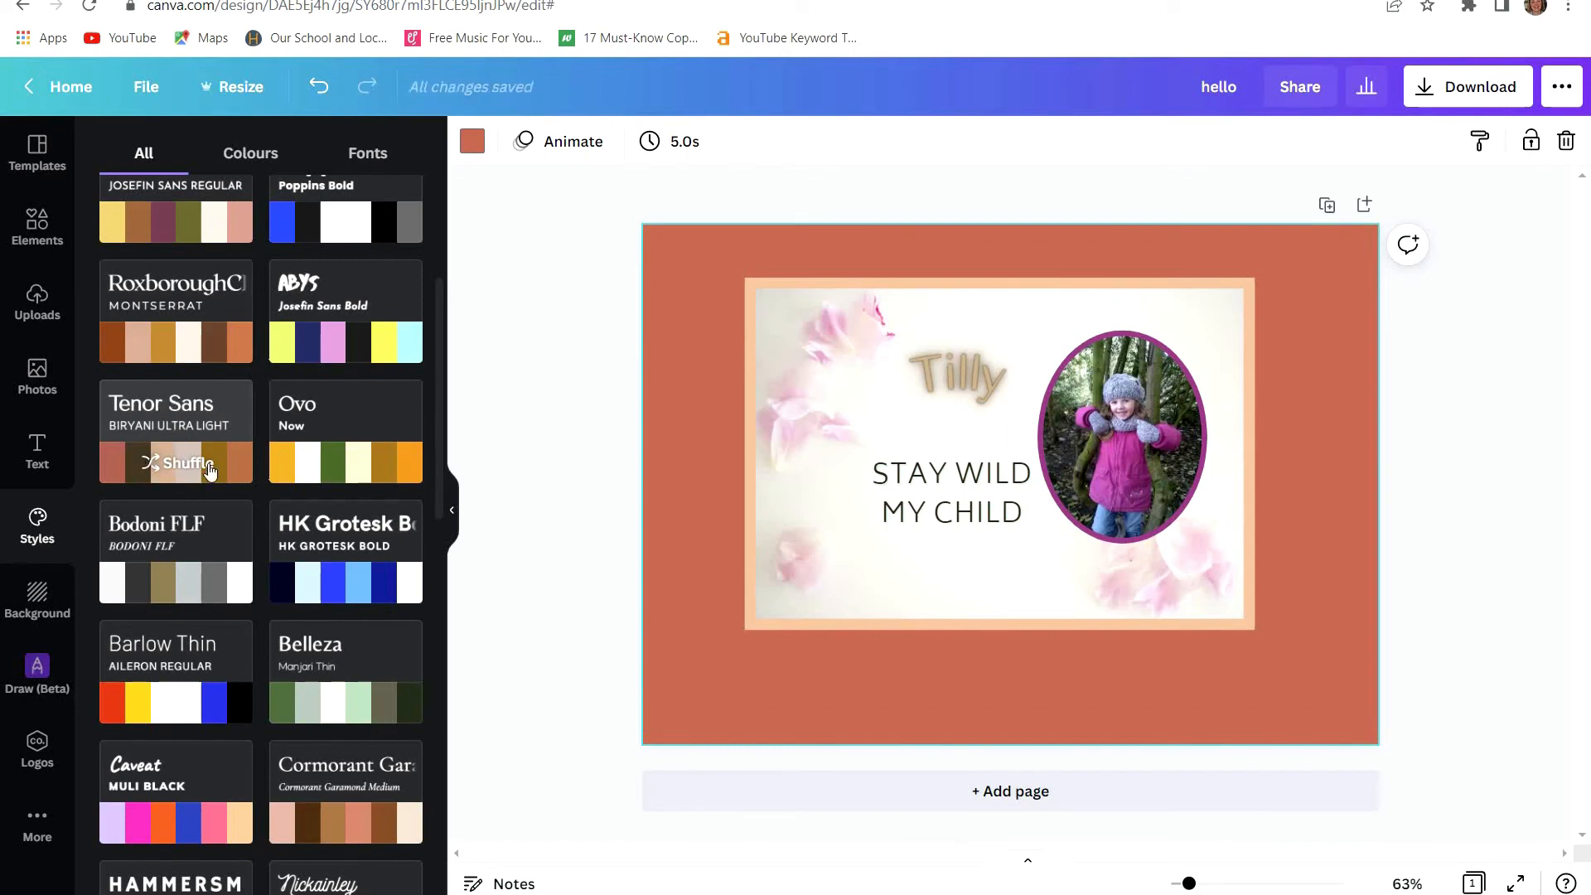
pyautogui.click(194, 588)
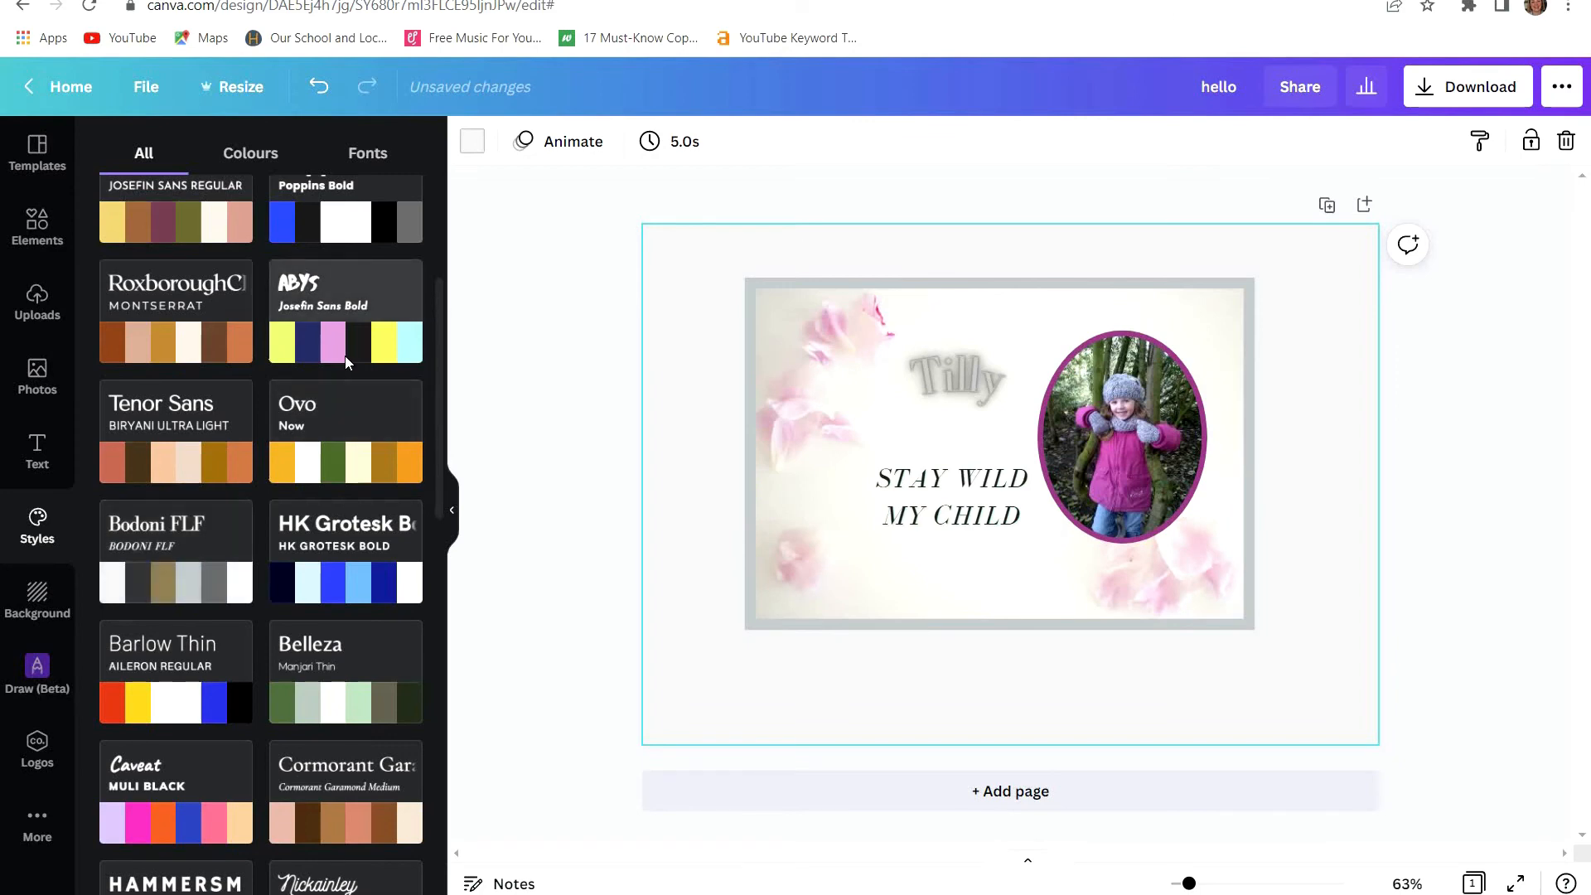
# - Undo all applied style pairings, including Abys and Josefin Sans Bold, back to the white page, grey border and original text styling
pyautogui.click(320, 86)
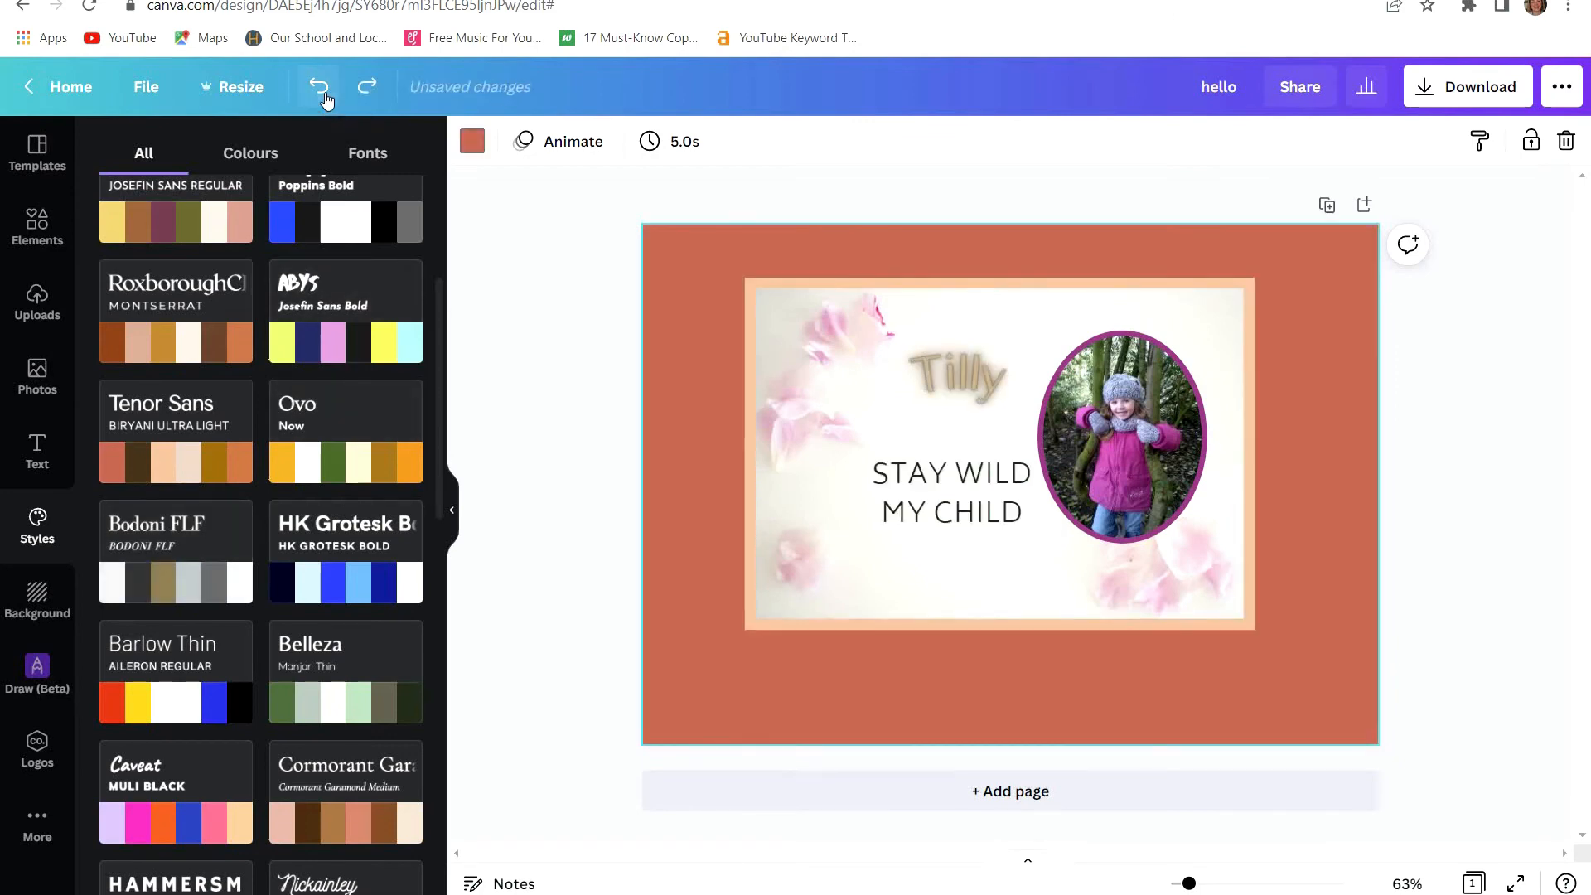
pyautogui.click(320, 86)
pyautogui.click(320, 86)
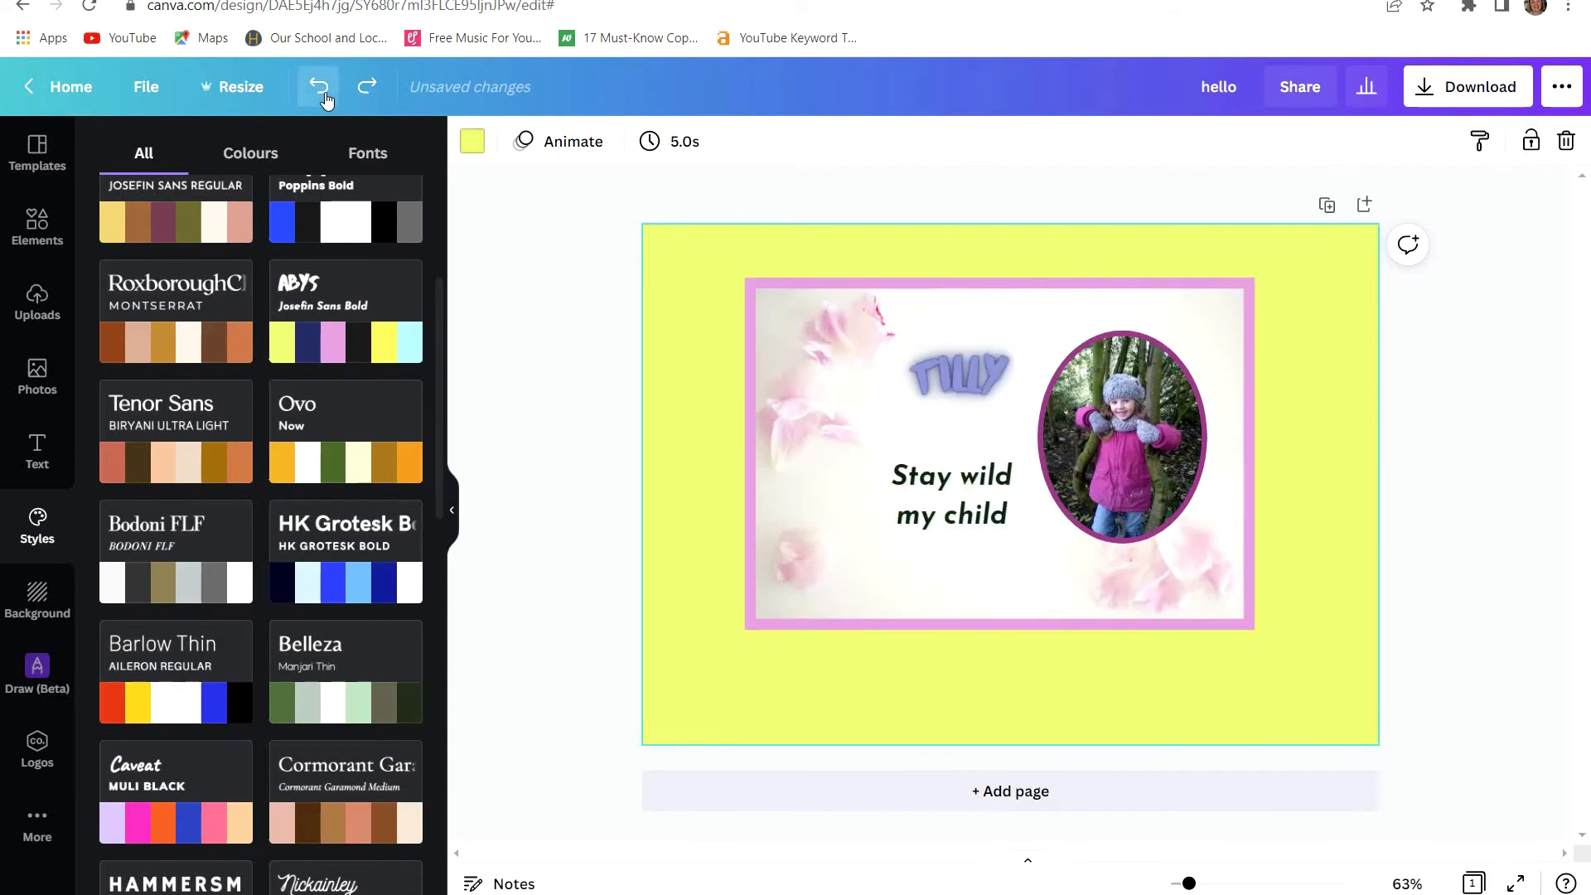
pyautogui.click(320, 86)
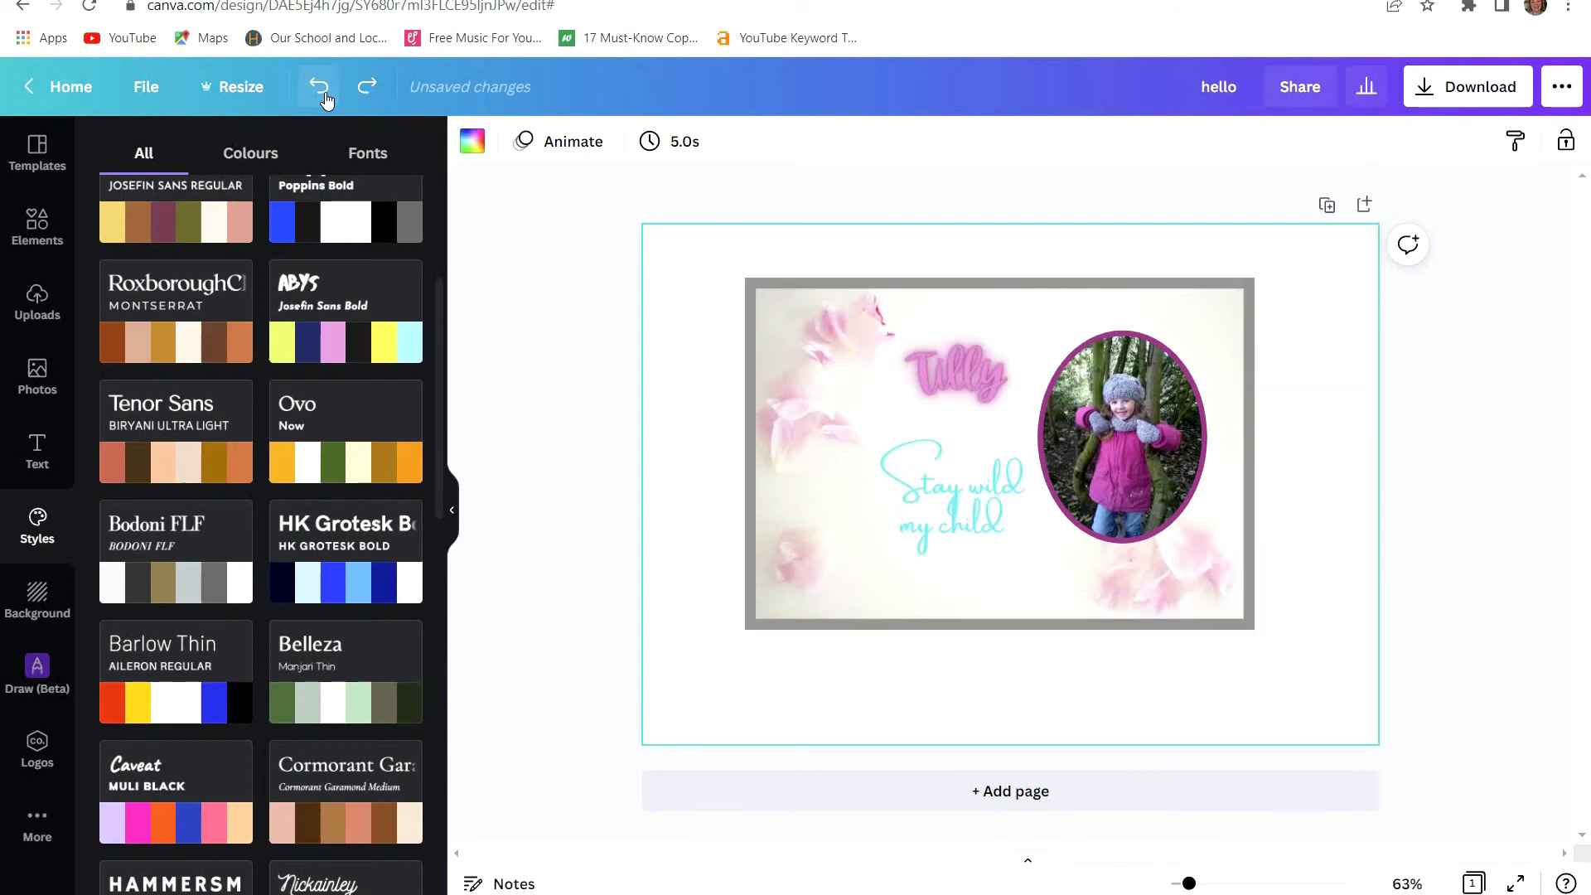
pyautogui.click(580, 399)
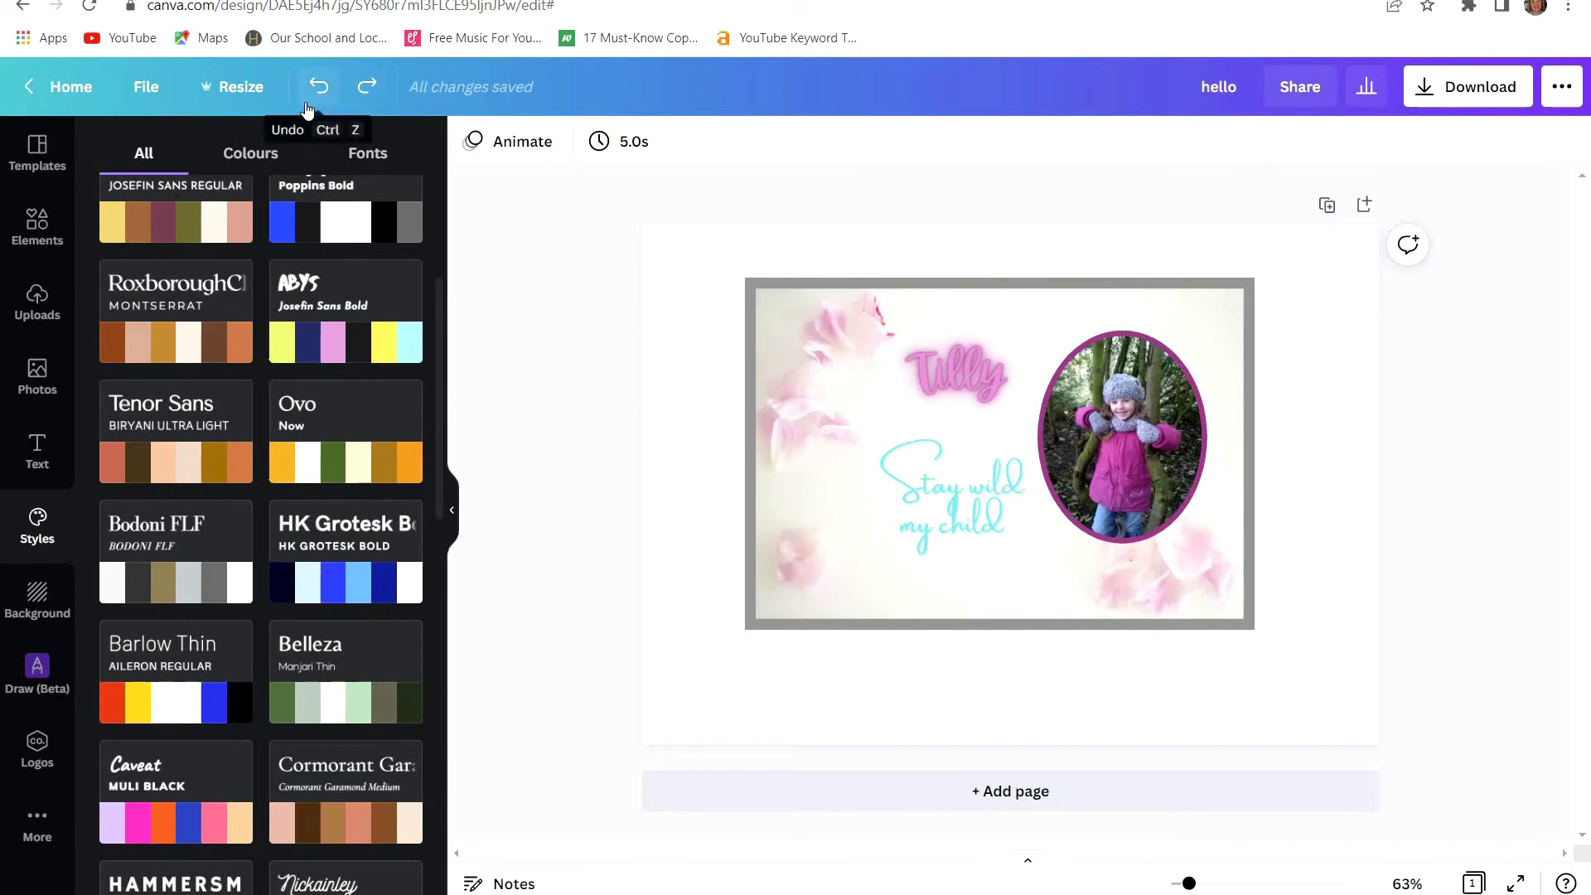
# - Try the Poppins Bold style pairing with its blue, white and black palette on the design and undo it
pyautogui.click(339, 218)
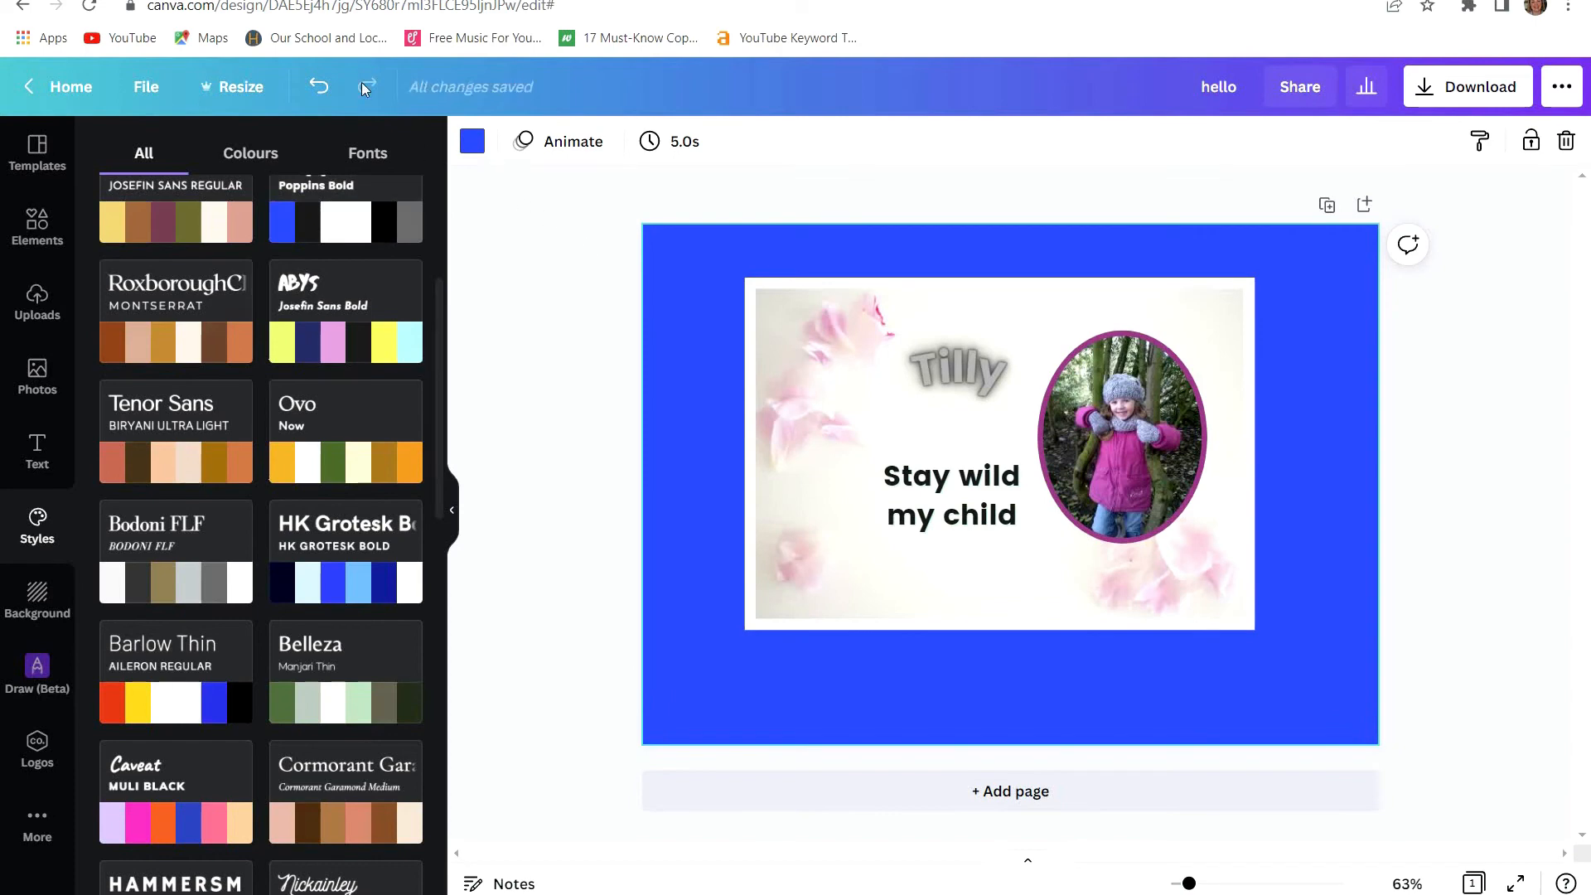
pyautogui.click(319, 87)
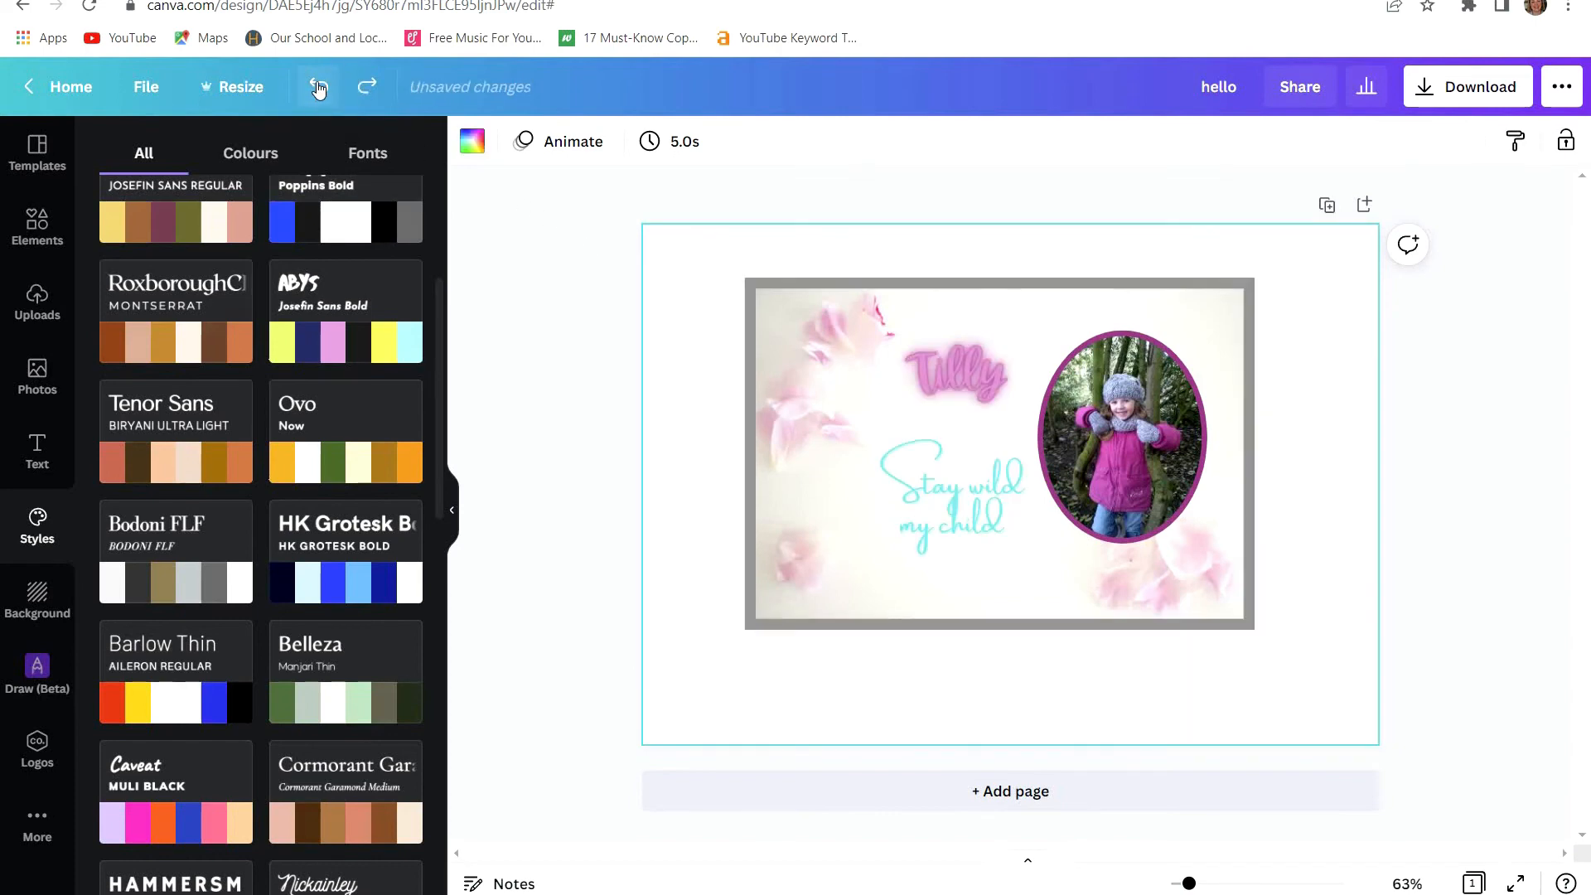
pyautogui.click(533, 341)
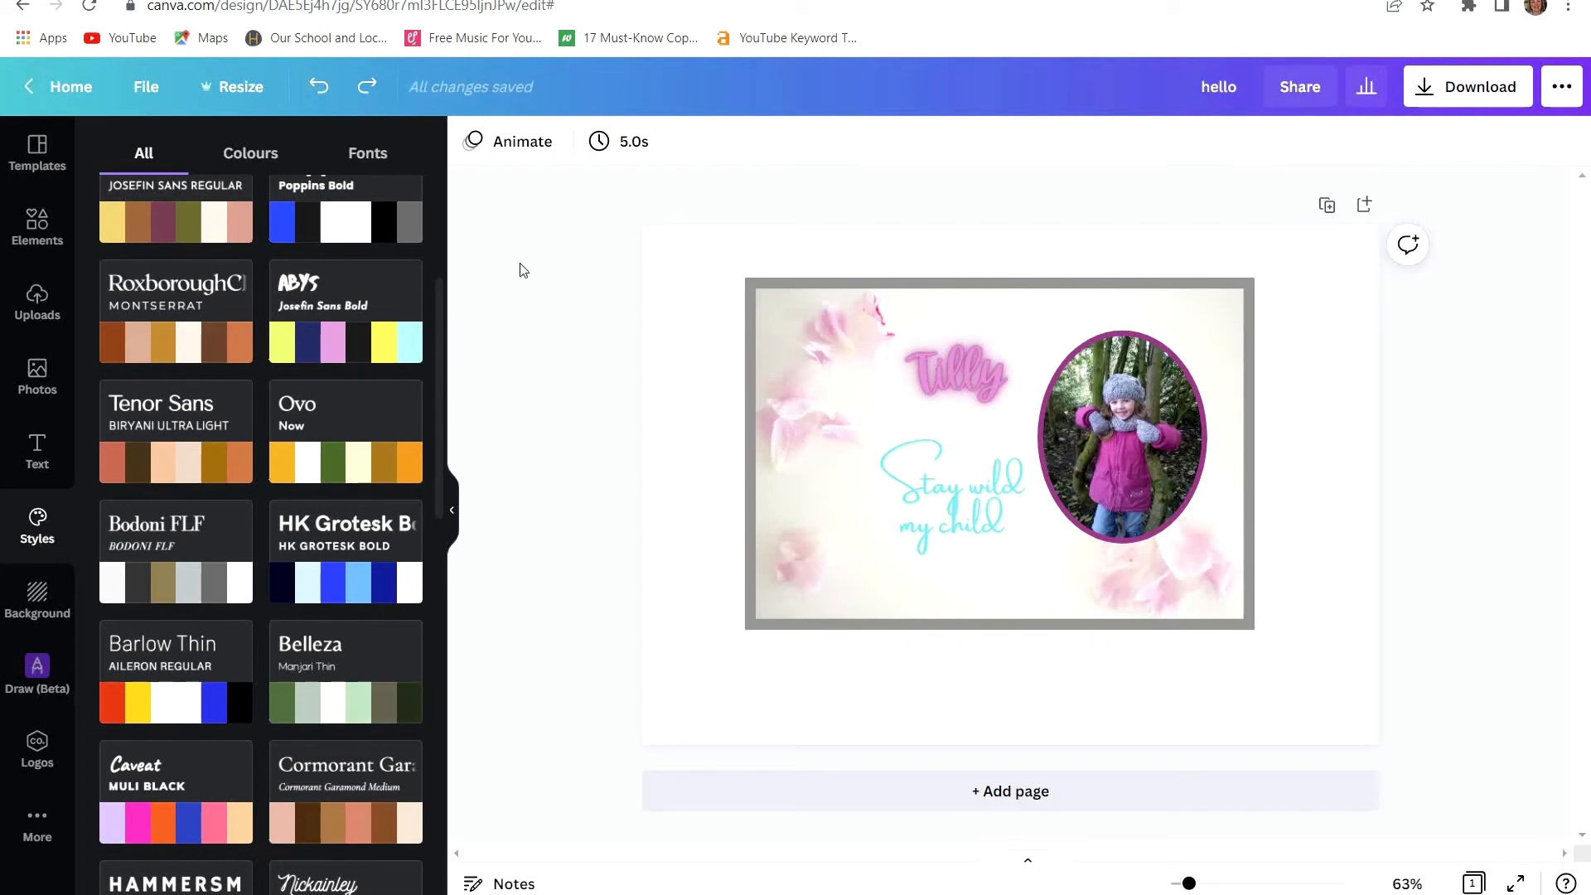
# - Rename the design from "hello" to the child's first name
pyautogui.click(1203, 88)
pyautogui.press('BackSpace')
pyautogui.press('BackSpace')
pyautogui.press('BackSpace')
pyautogui.press('BackSpace')
pyautogui.press('BackSpace')
pyautogui.write('Tilly')
pyautogui.click(699, 376)
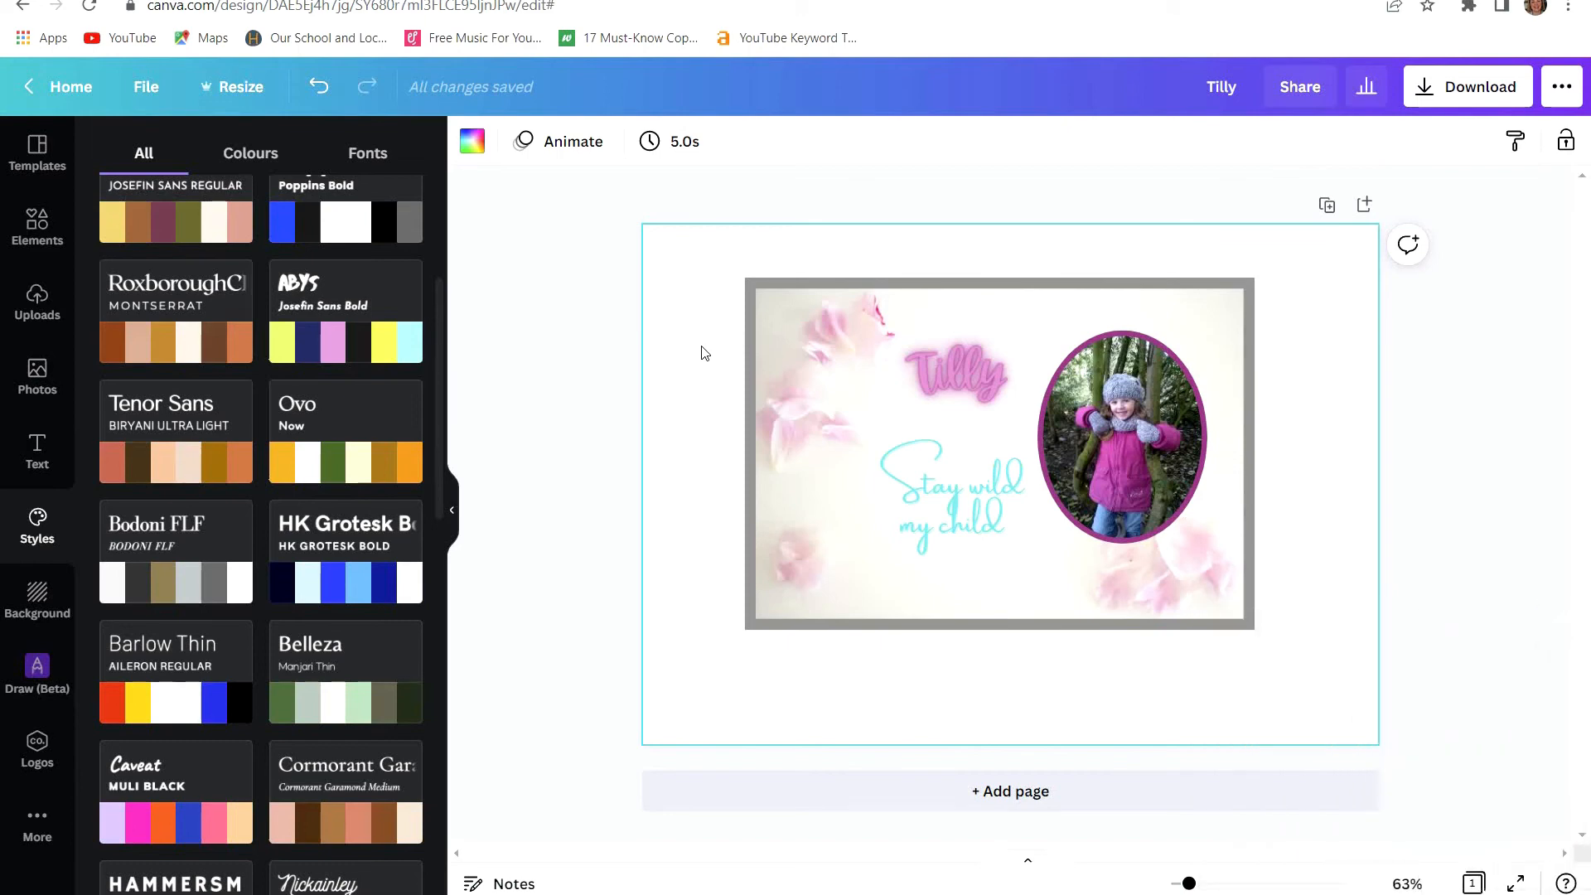
# - Delete the grey border around the petal photo and download the design as a PNG with a transparent background
pyautogui.click(777, 281)
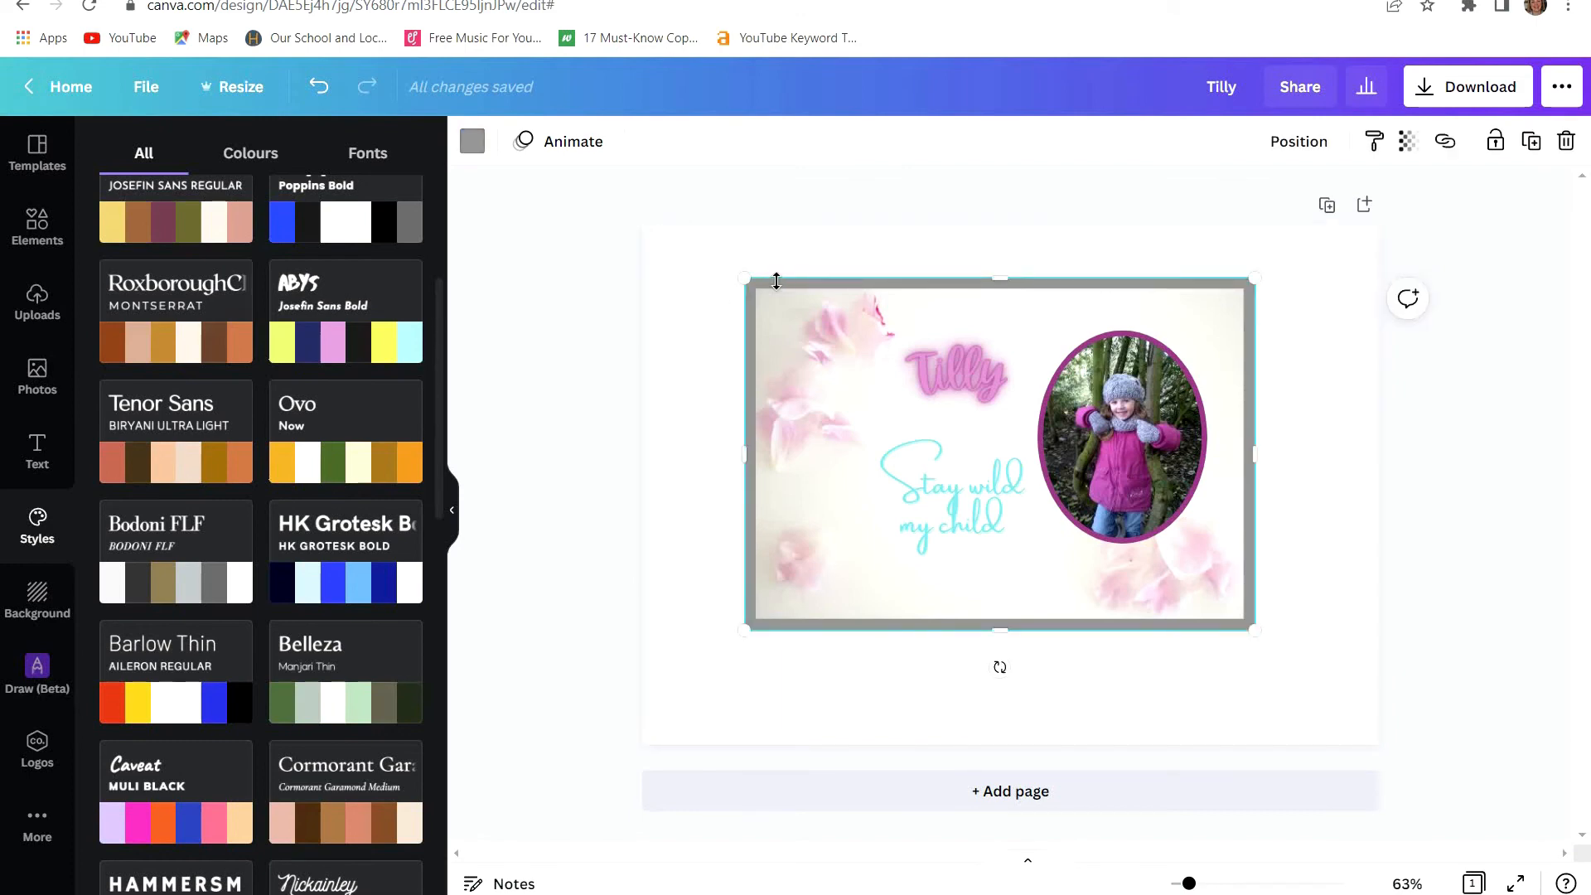
pyautogui.press('Delete')
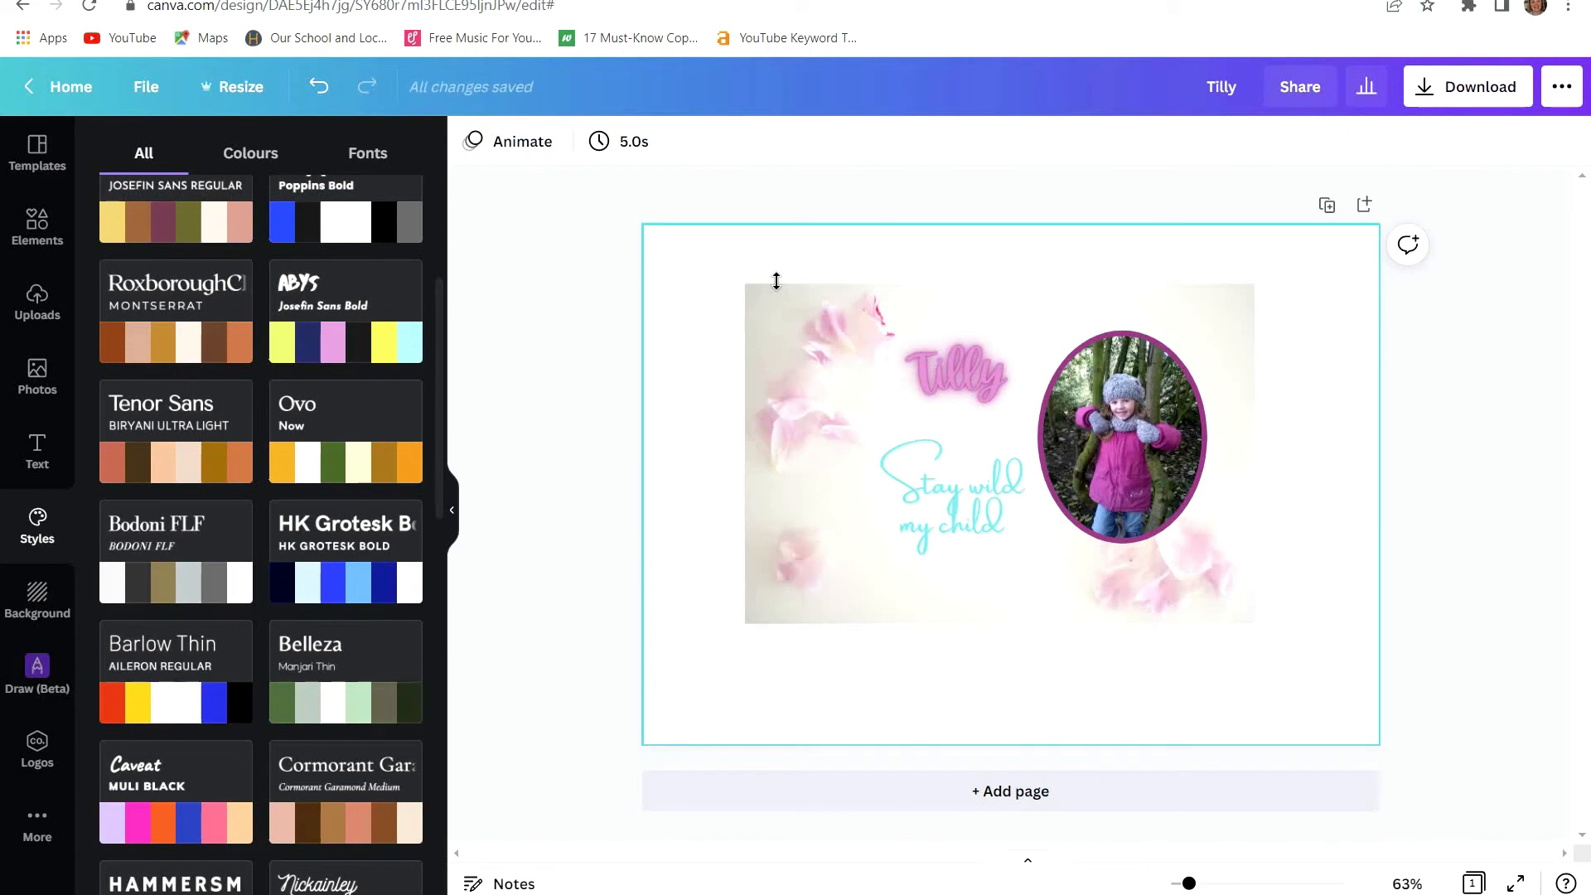
pyautogui.click(1478, 95)
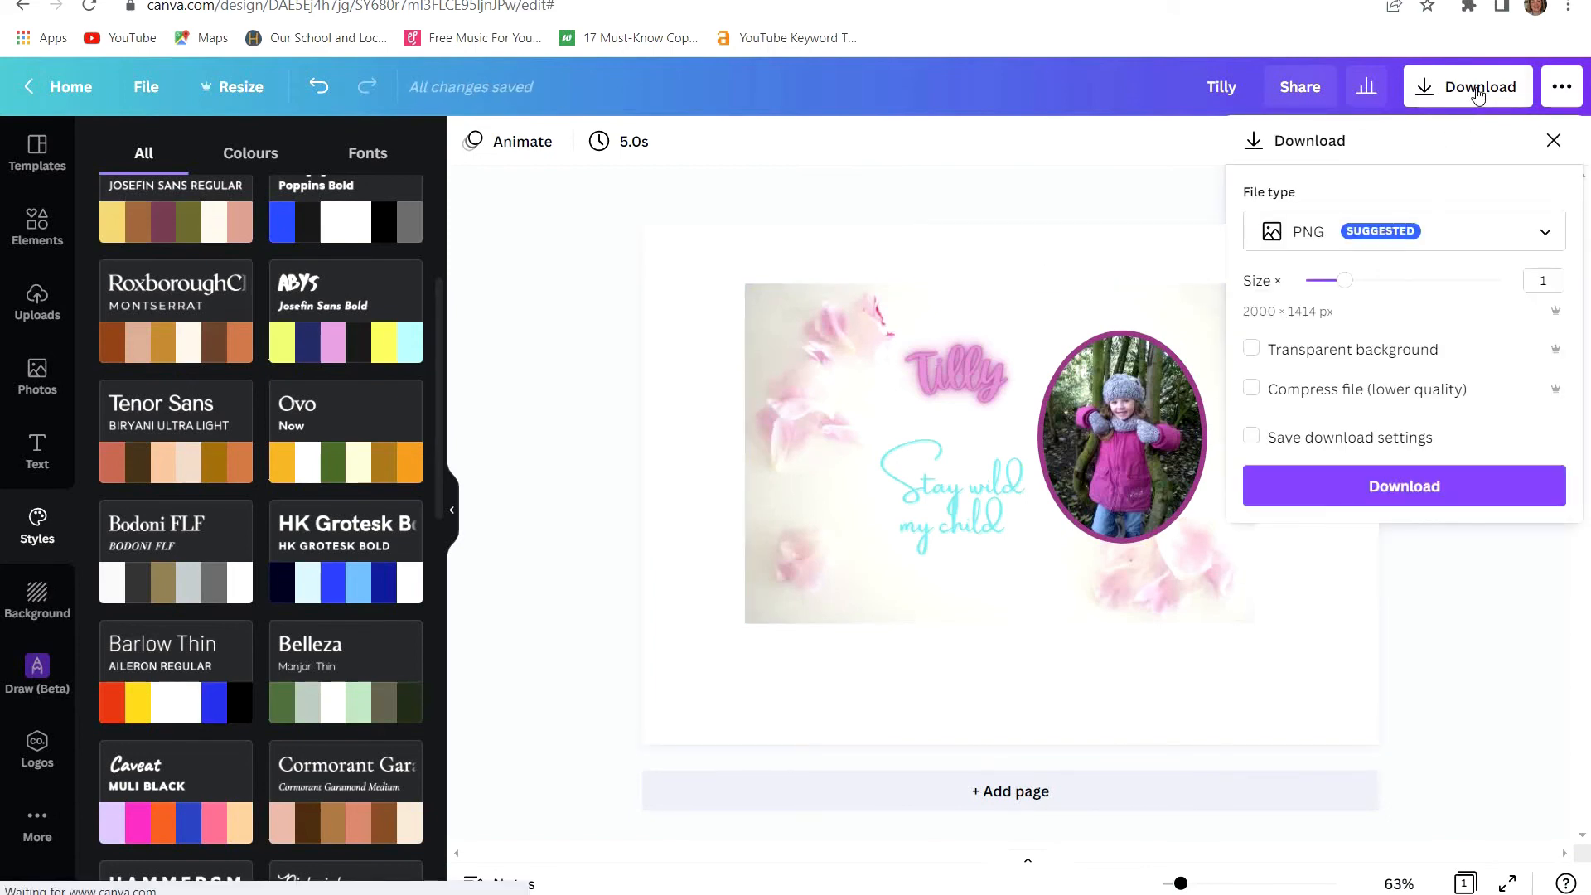
pyautogui.click(1253, 349)
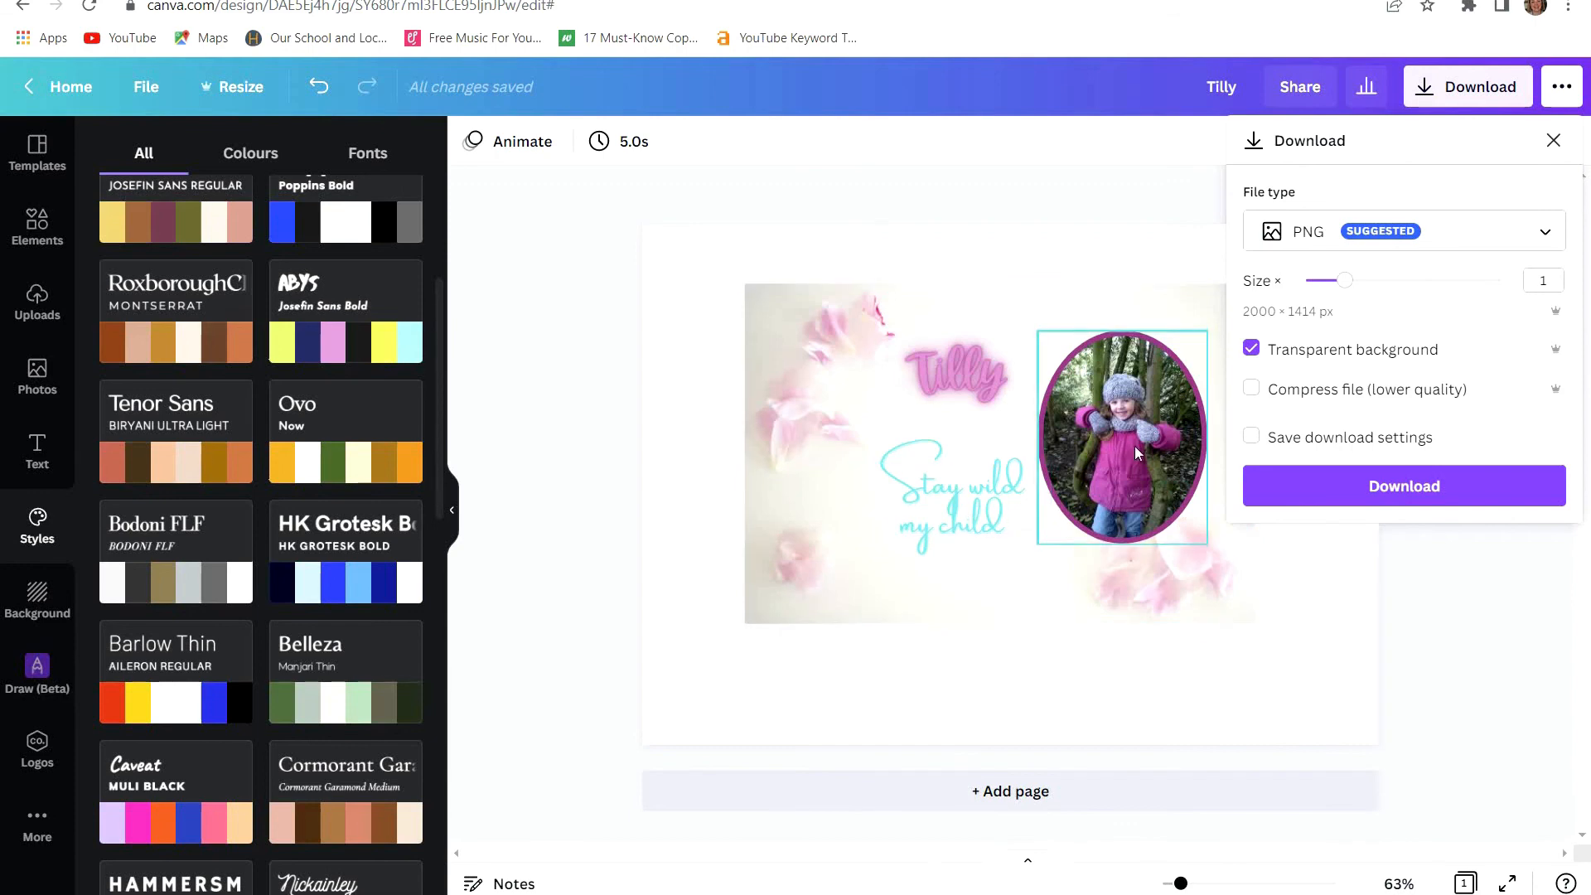
pyautogui.click(1436, 493)
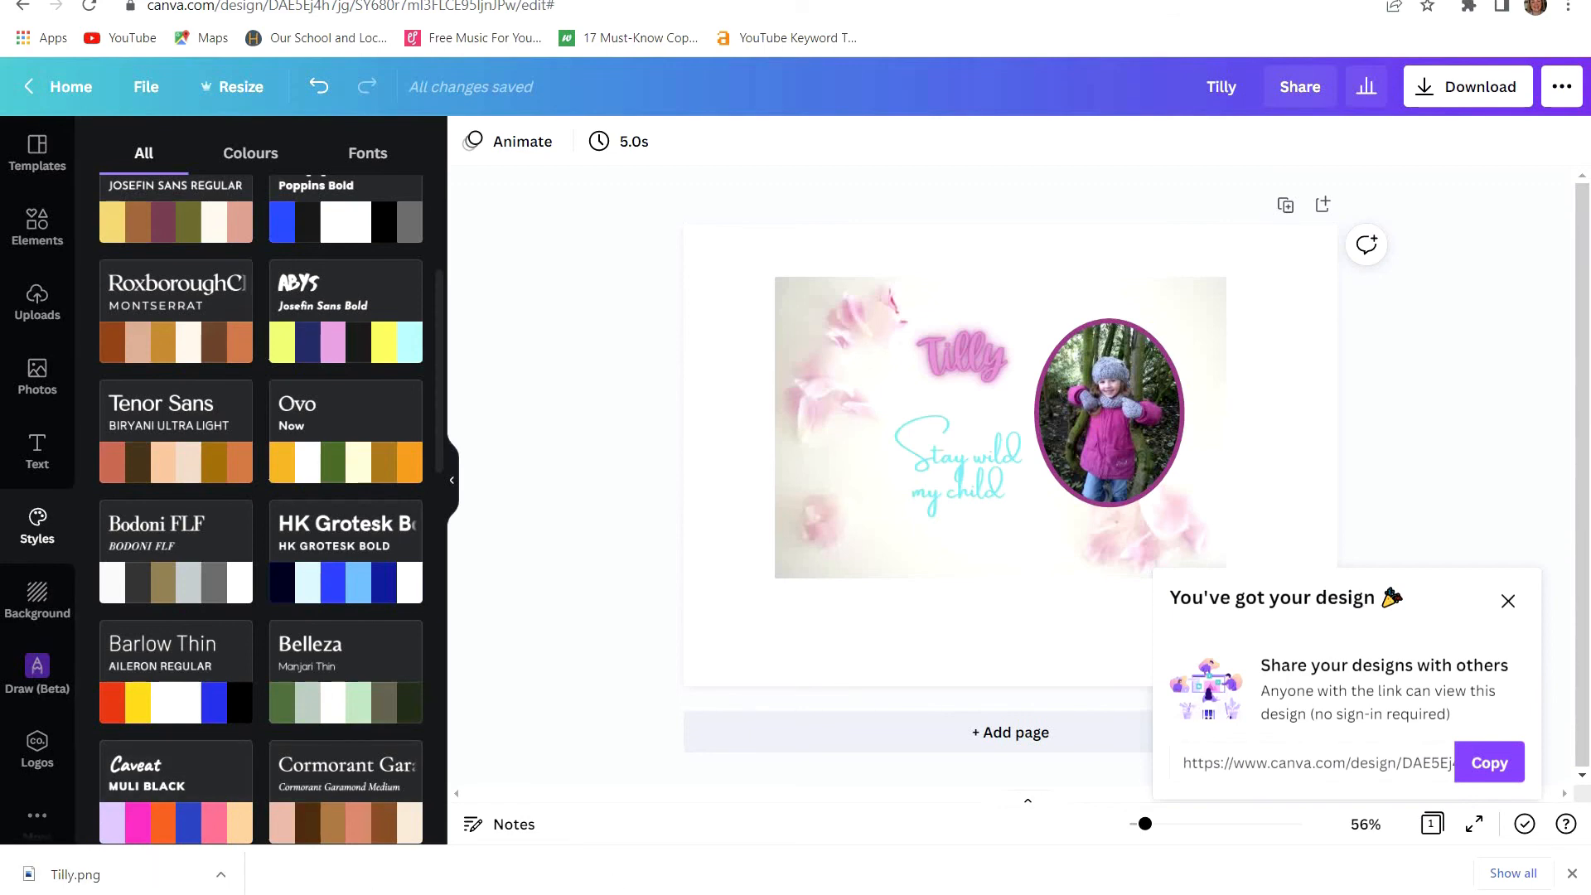
# - Switch to File Explorer, open the downloaded PNG from the Downloads folder with GIMP and dismiss the About GIMP dialog
pyautogui.press('super+e')
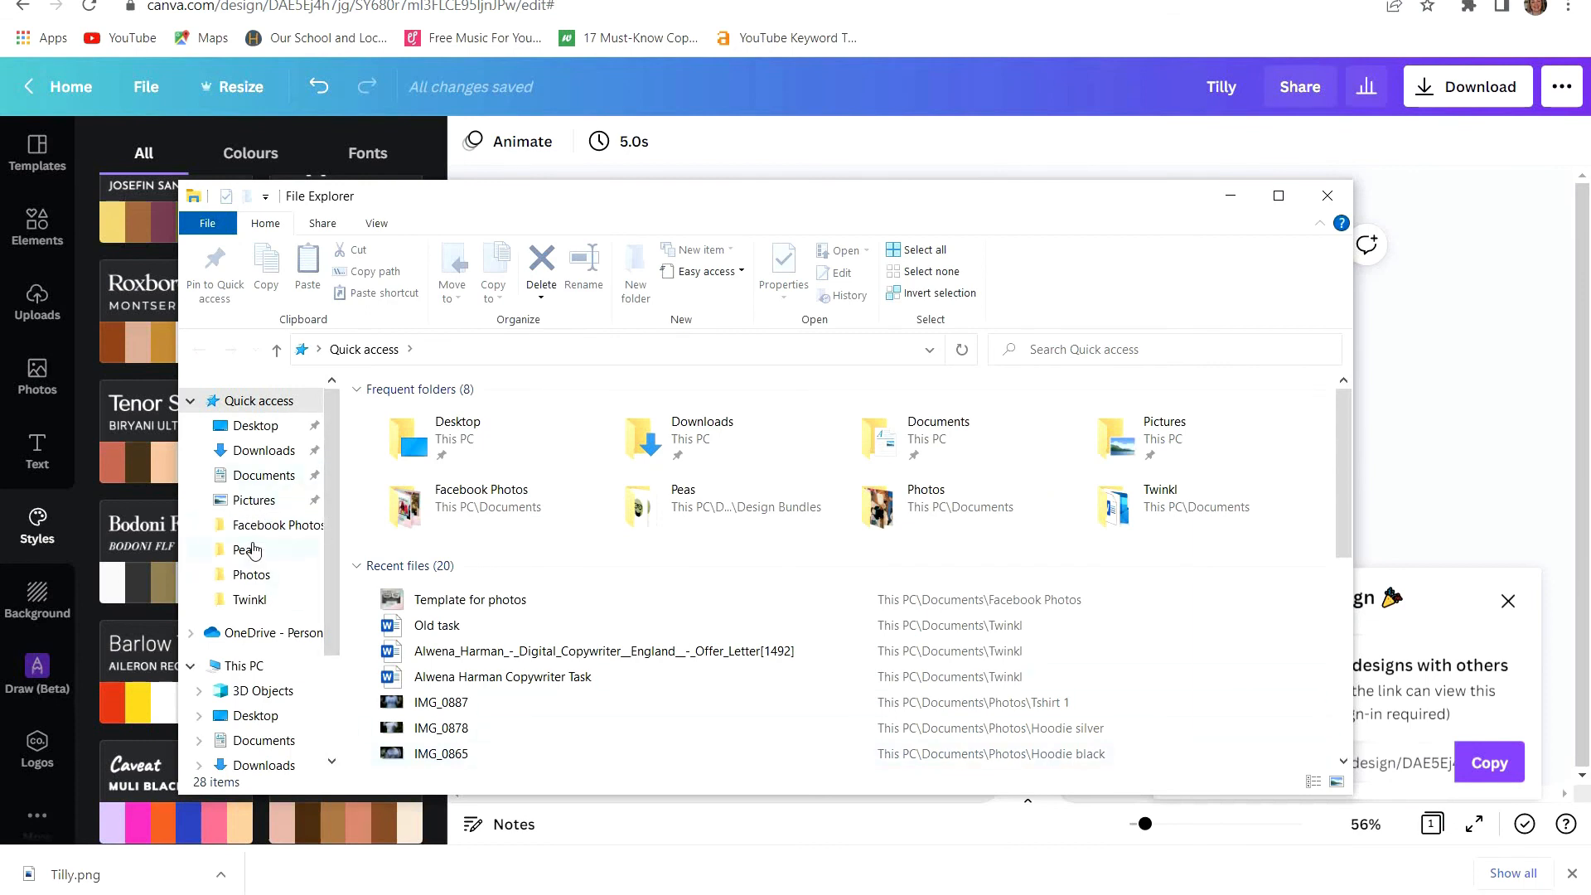
pyautogui.click(264, 451)
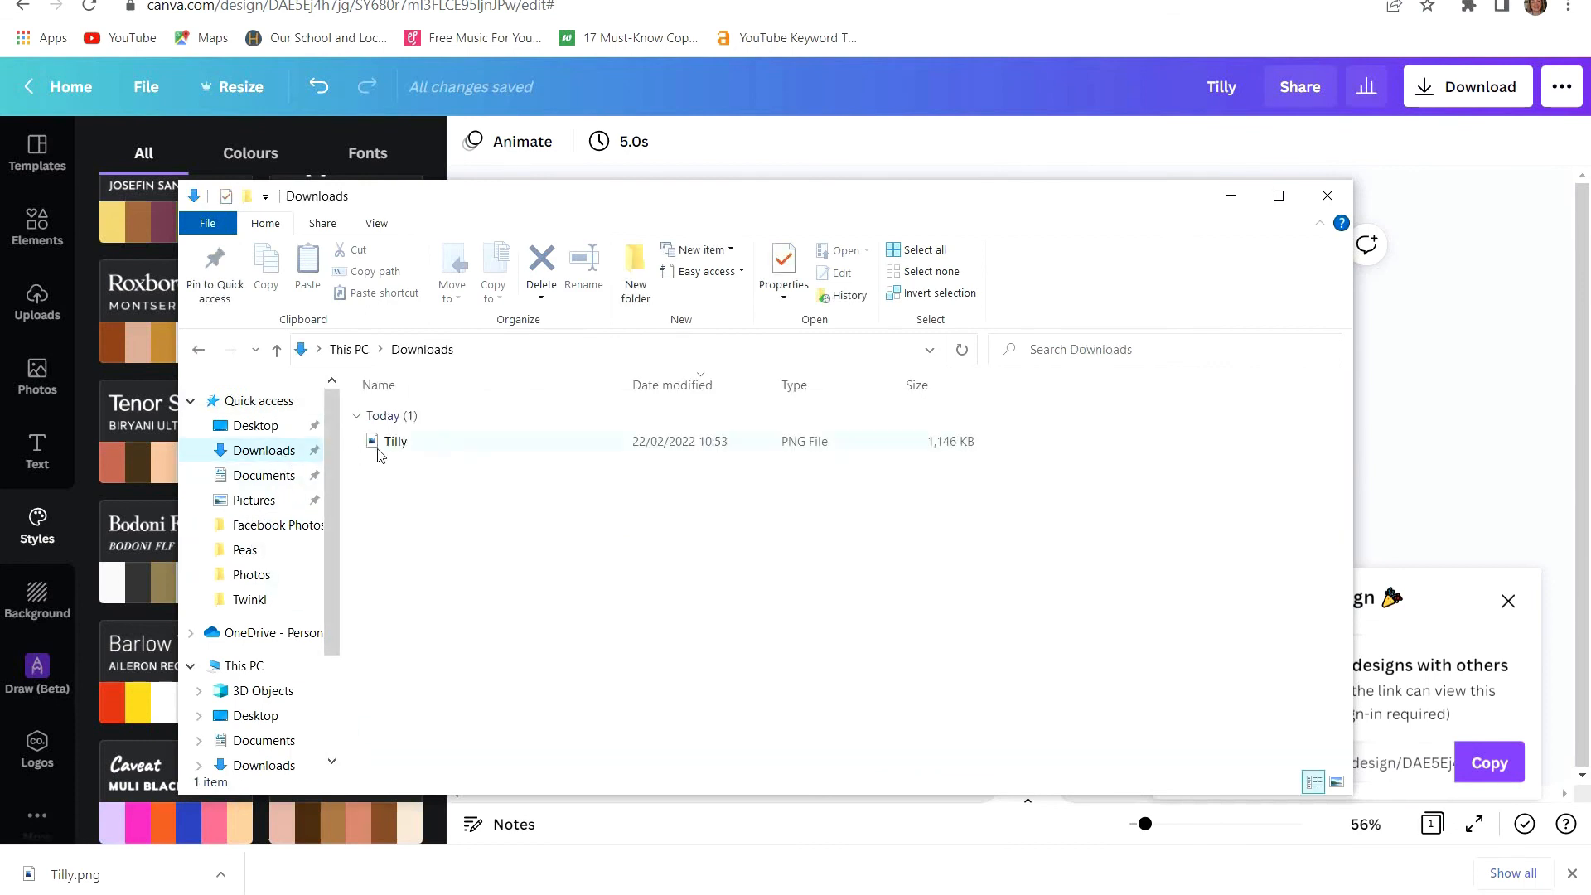
pyautogui.click(437, 452)
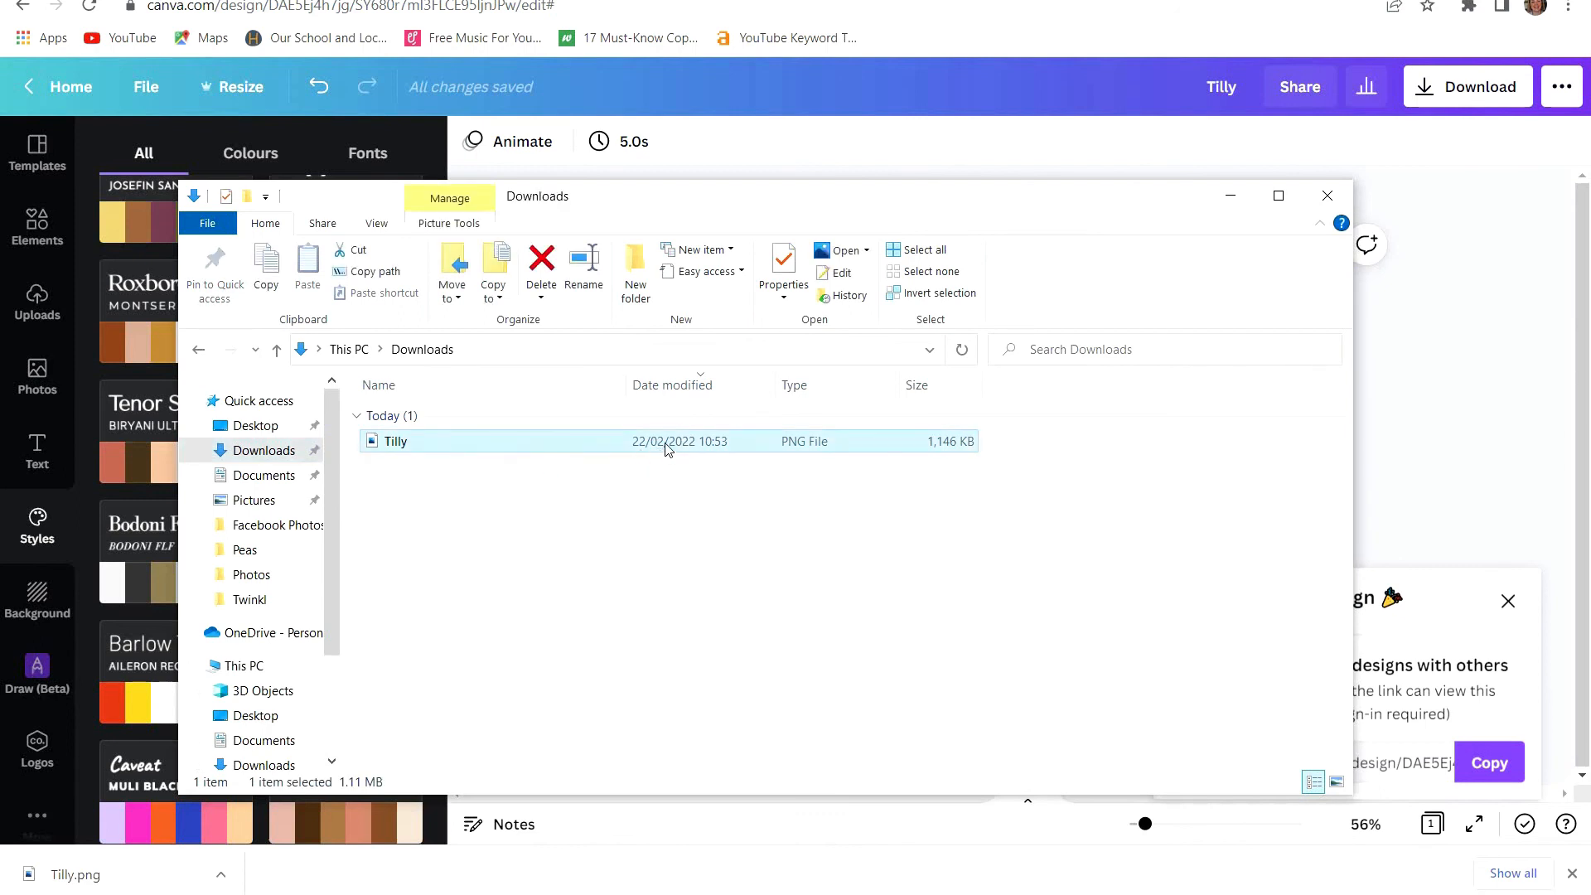
pyautogui.rightClick(407, 448)
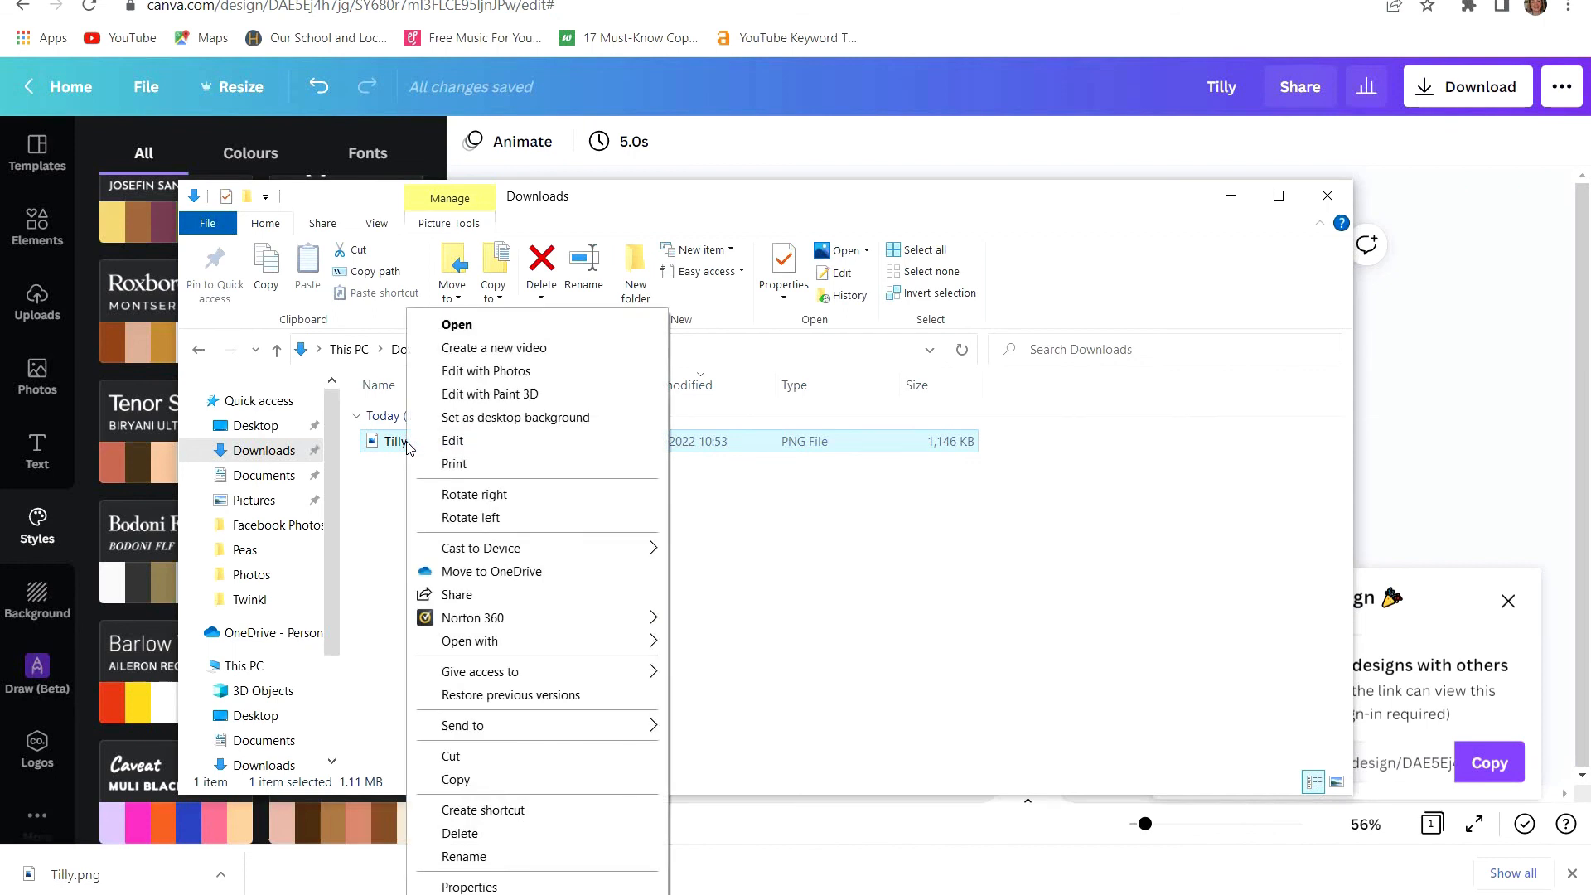
pyautogui.moveTo(471, 641)
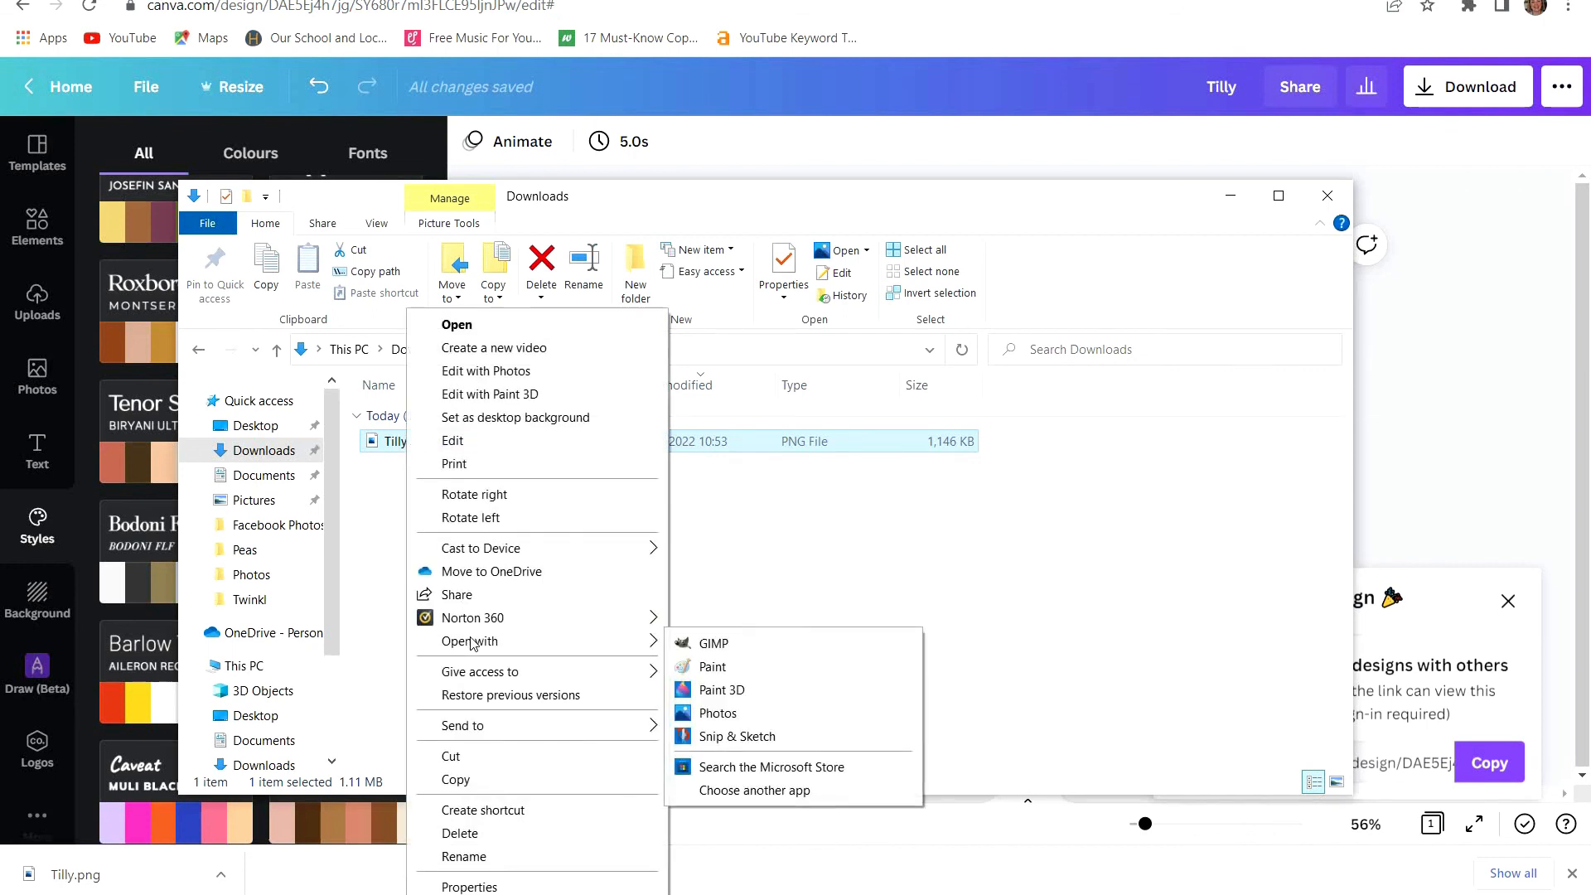
pyautogui.click(711, 649)
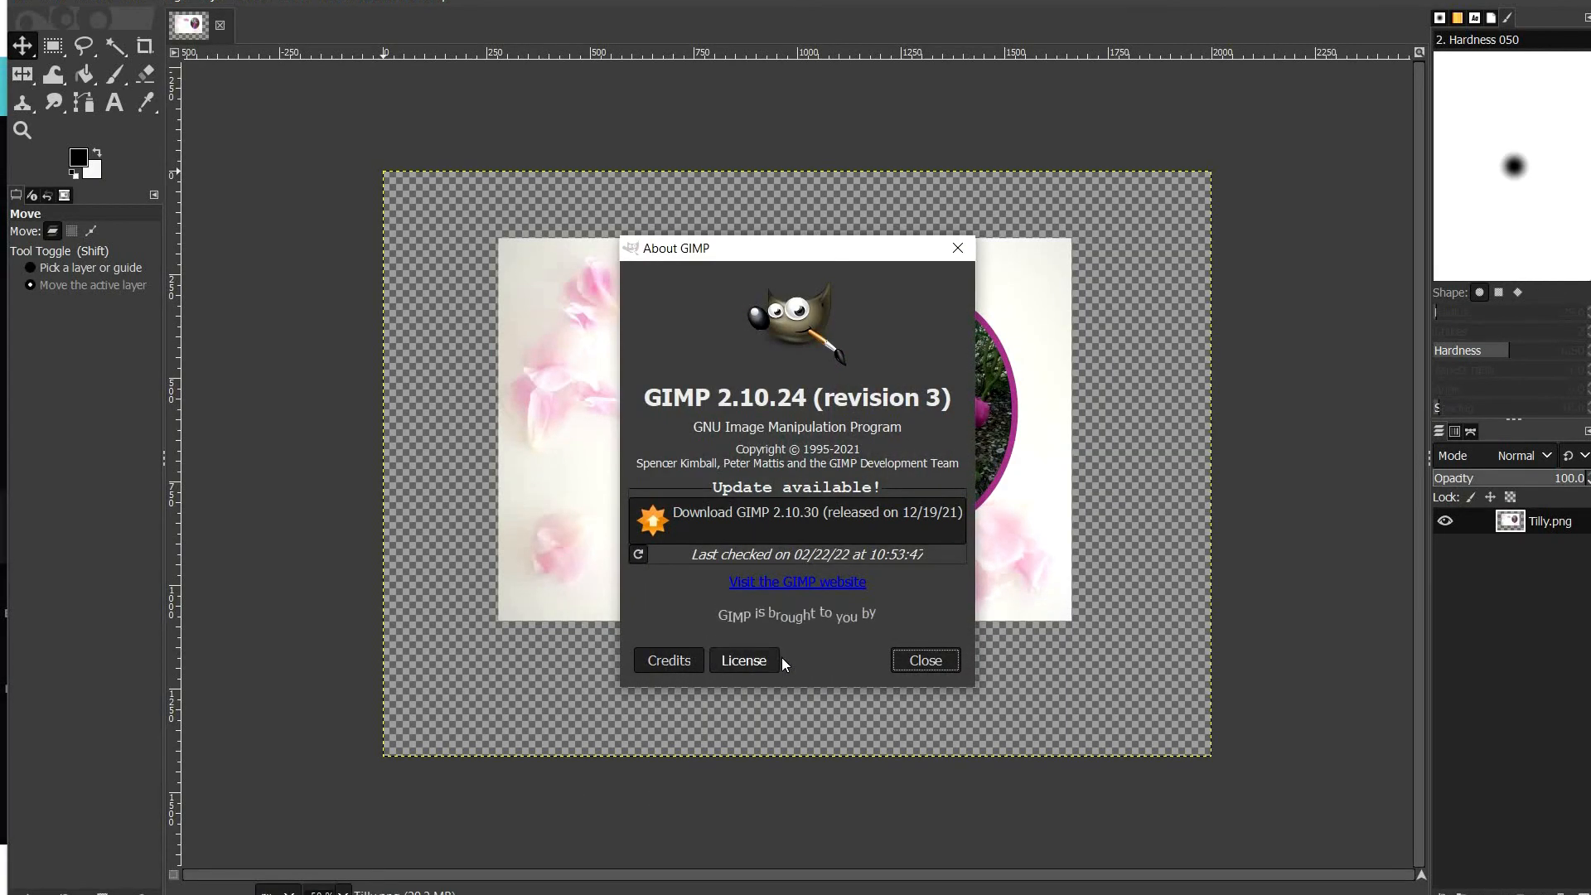
pyautogui.click(922, 663)
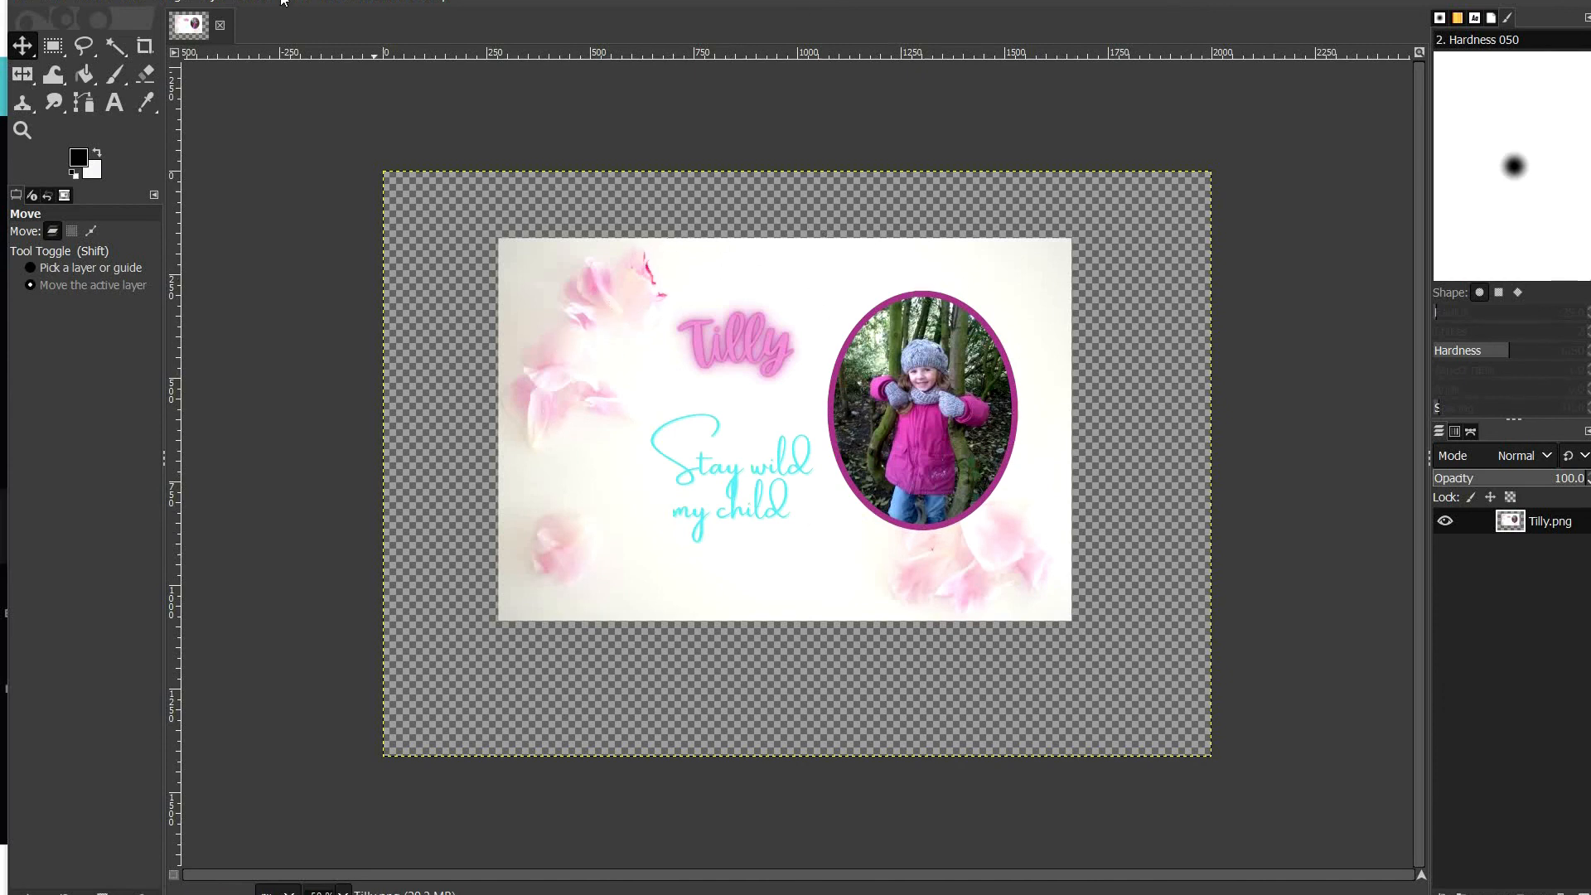
# - Convert the image to the InkExperts_EpsonET2710-2715_Sublinova_Style color profile with relative colorimetric rendering and black point compensation
pyautogui.click(166, 2)
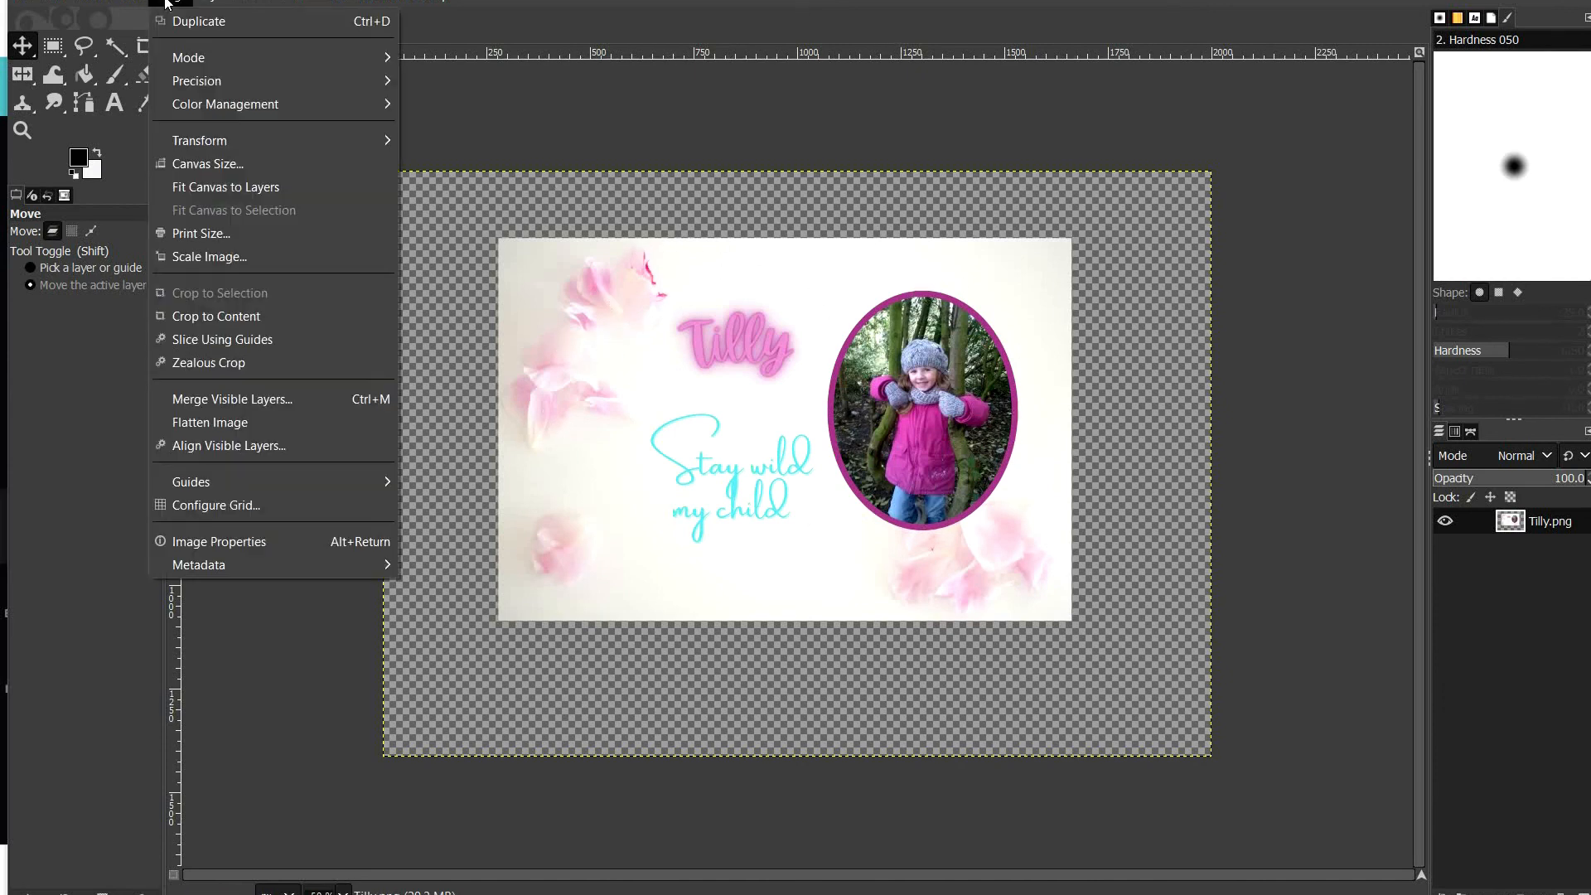
pyautogui.moveTo(203, 106)
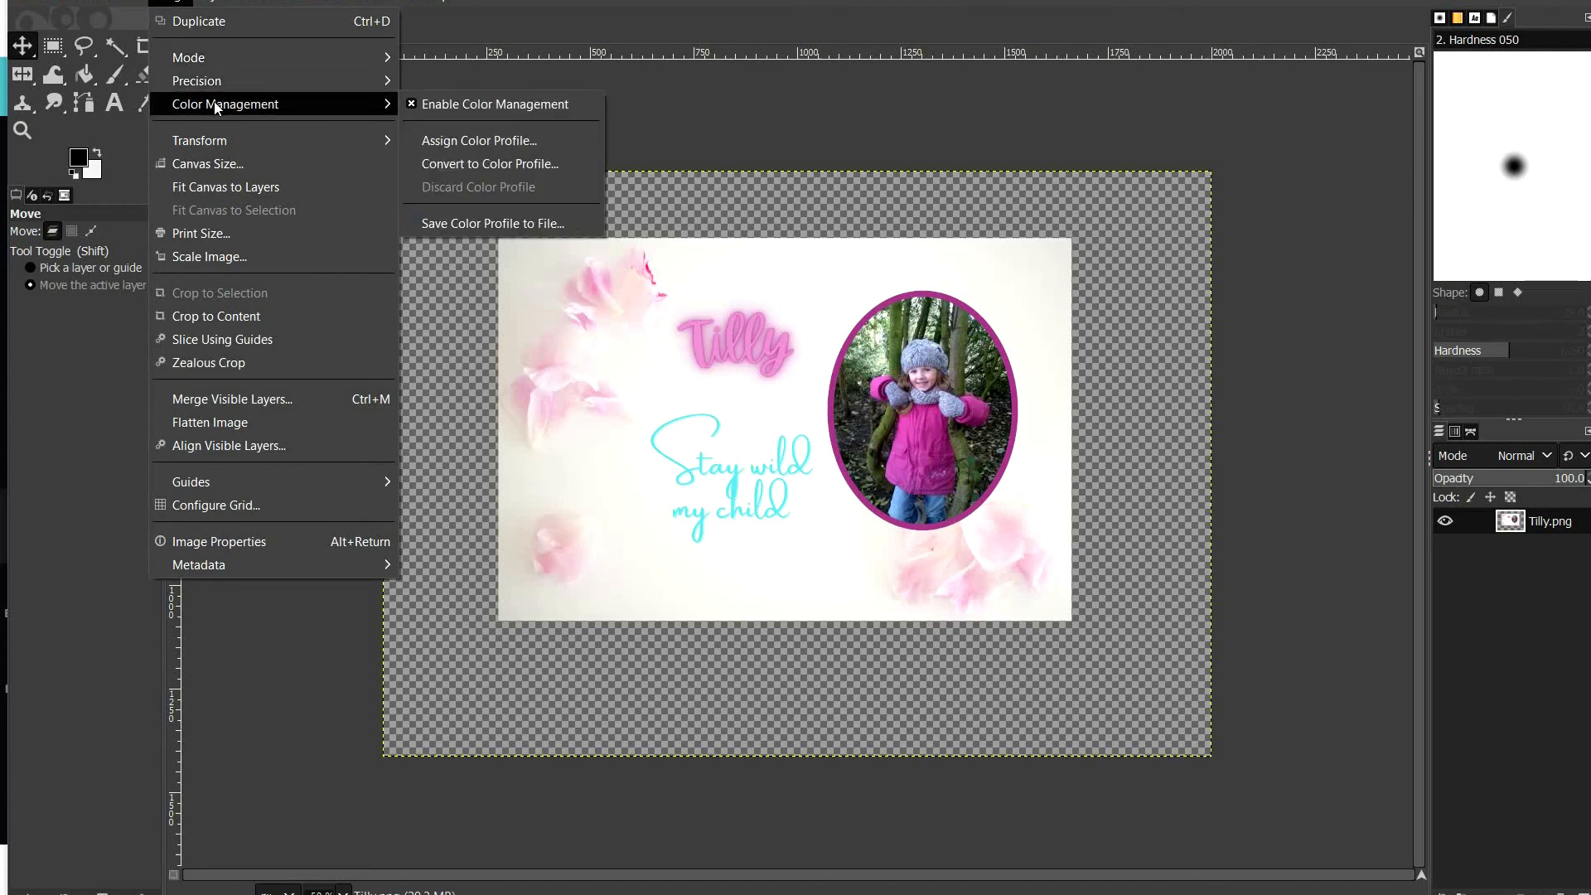
pyautogui.click(460, 166)
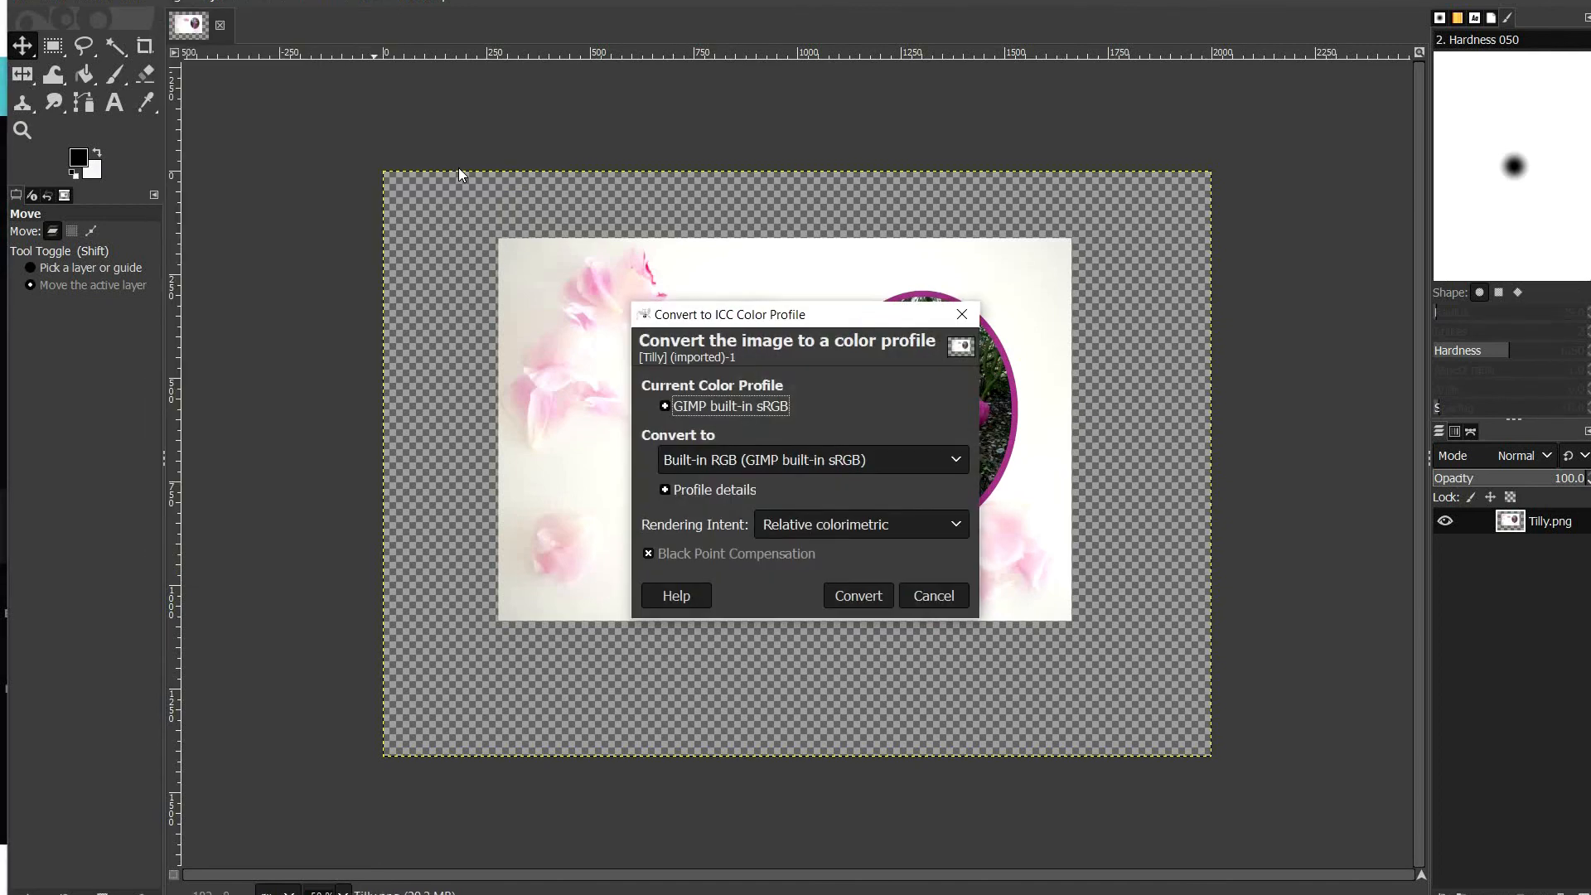
pyautogui.click(744, 460)
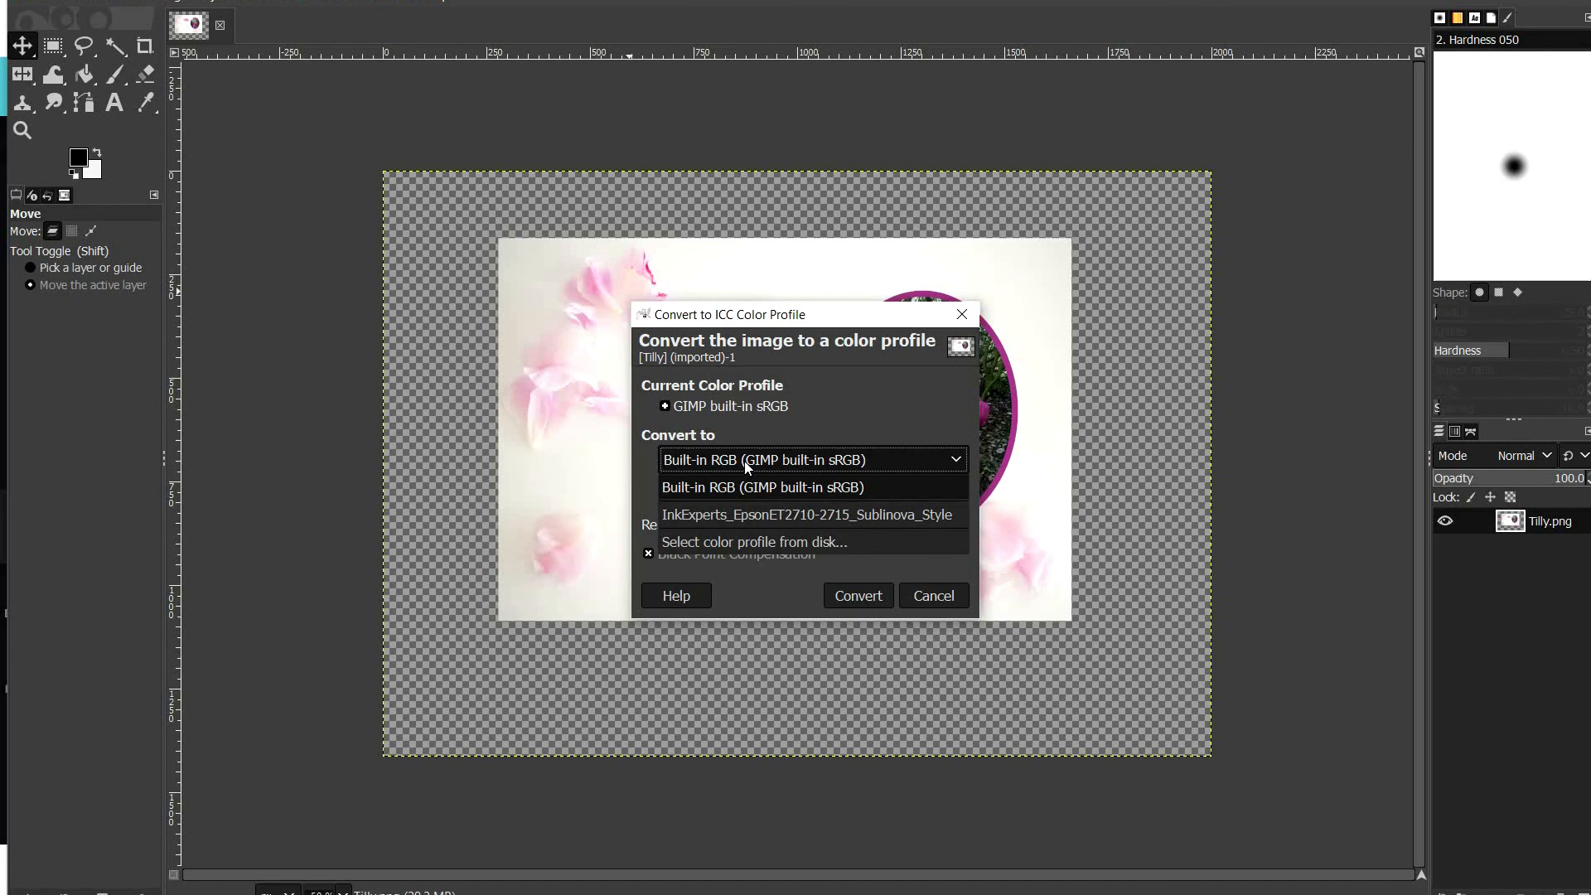
pyautogui.click(749, 519)
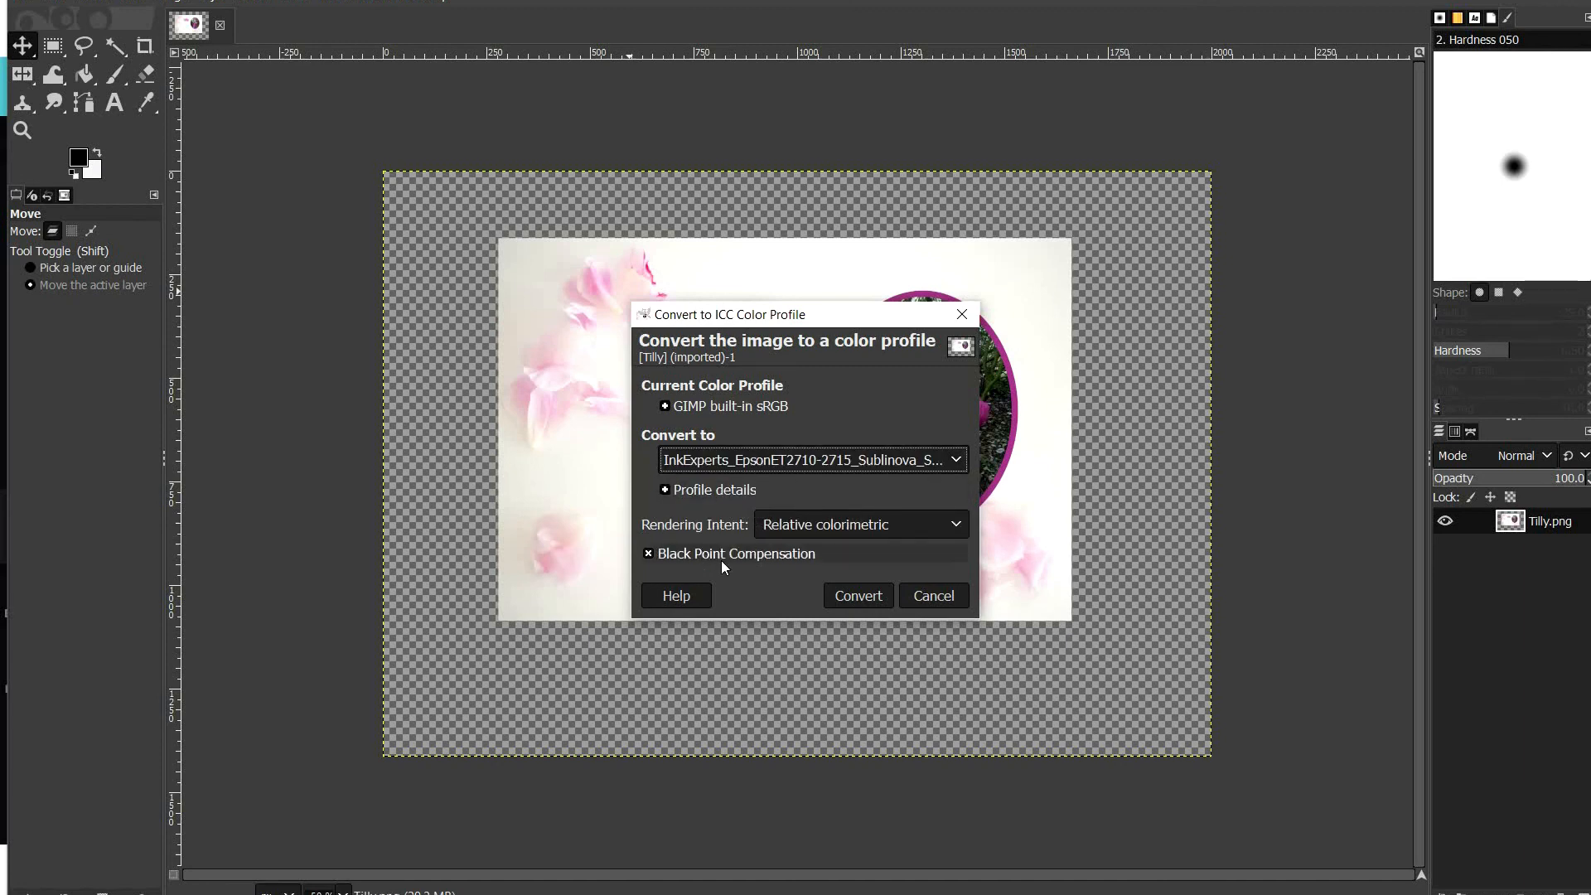
pyautogui.click(859, 596)
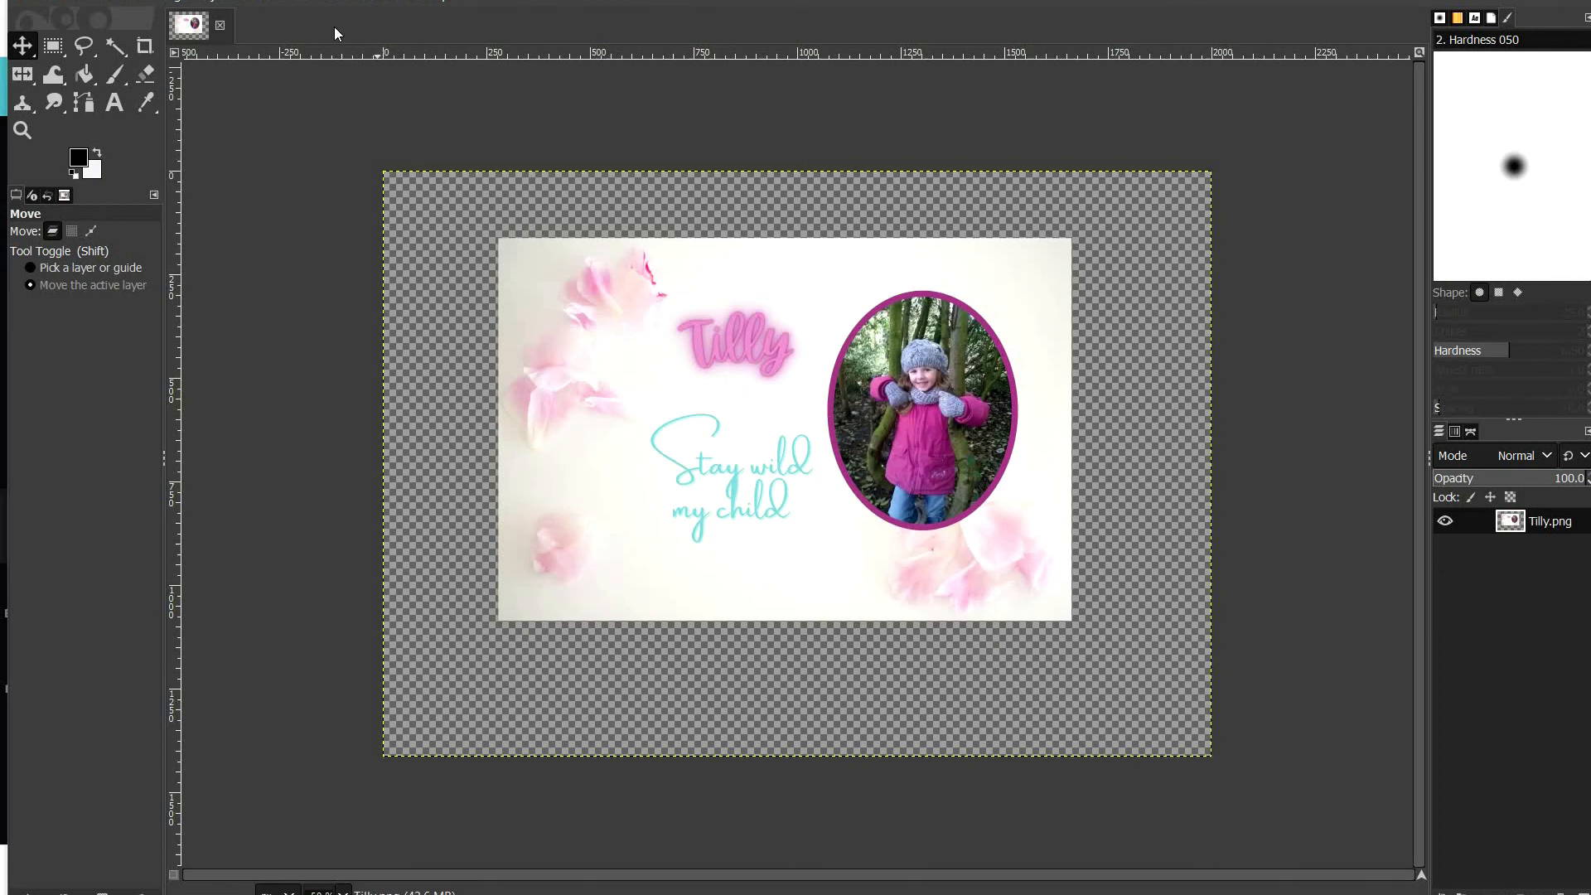
# - Set up printing on the EPSON ET-2710 Series with custom color correction, No Color Adjustment and Mirror Image enabled
pyautogui.click(23, 4)
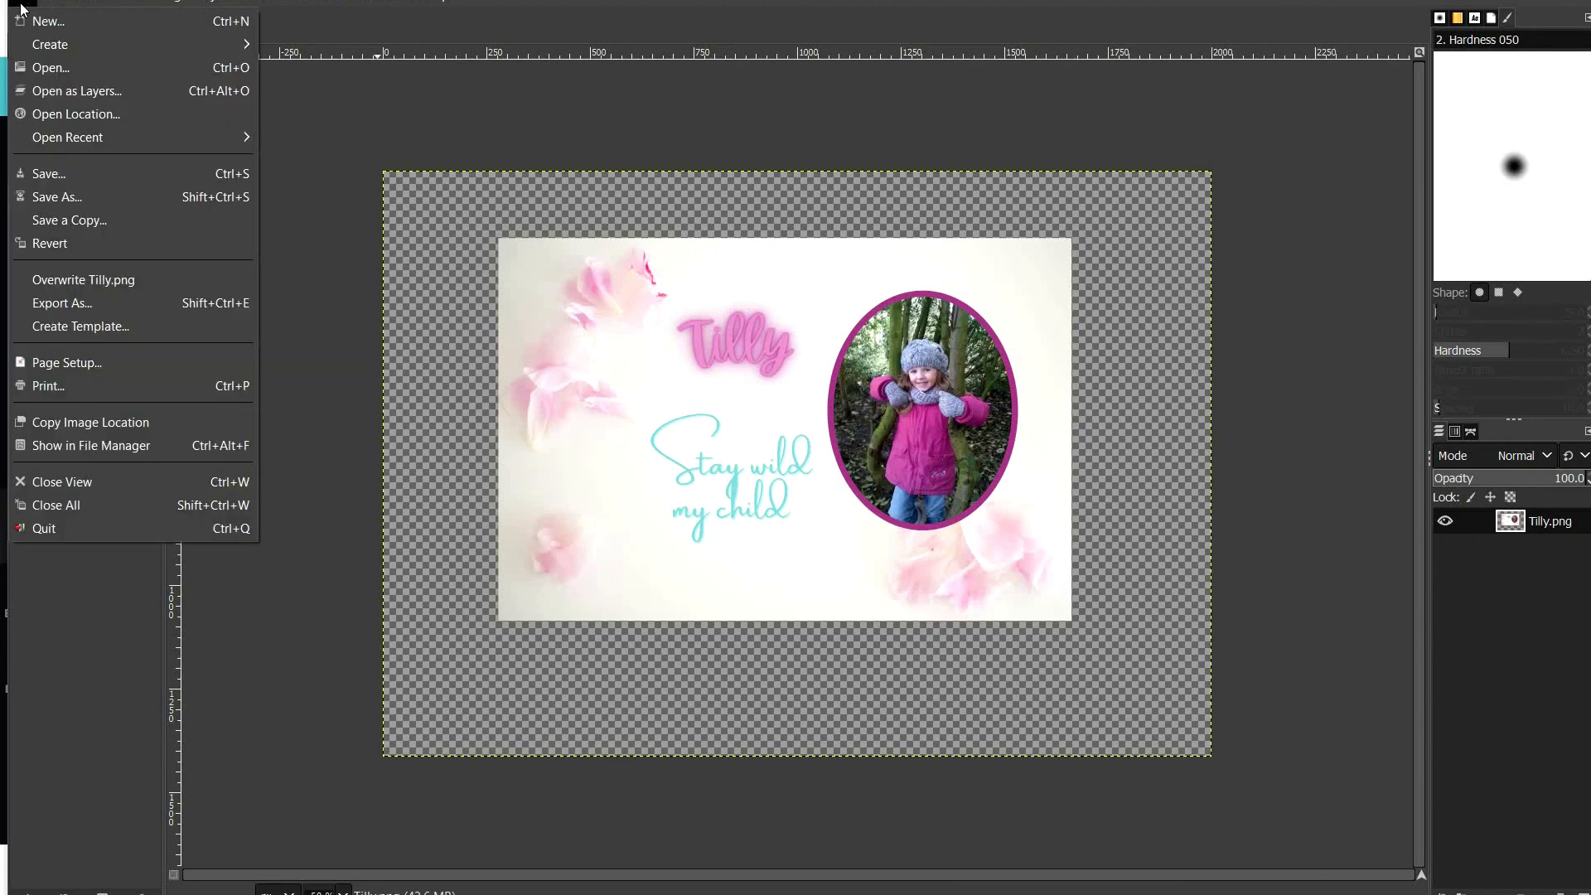
pyautogui.click(68, 387)
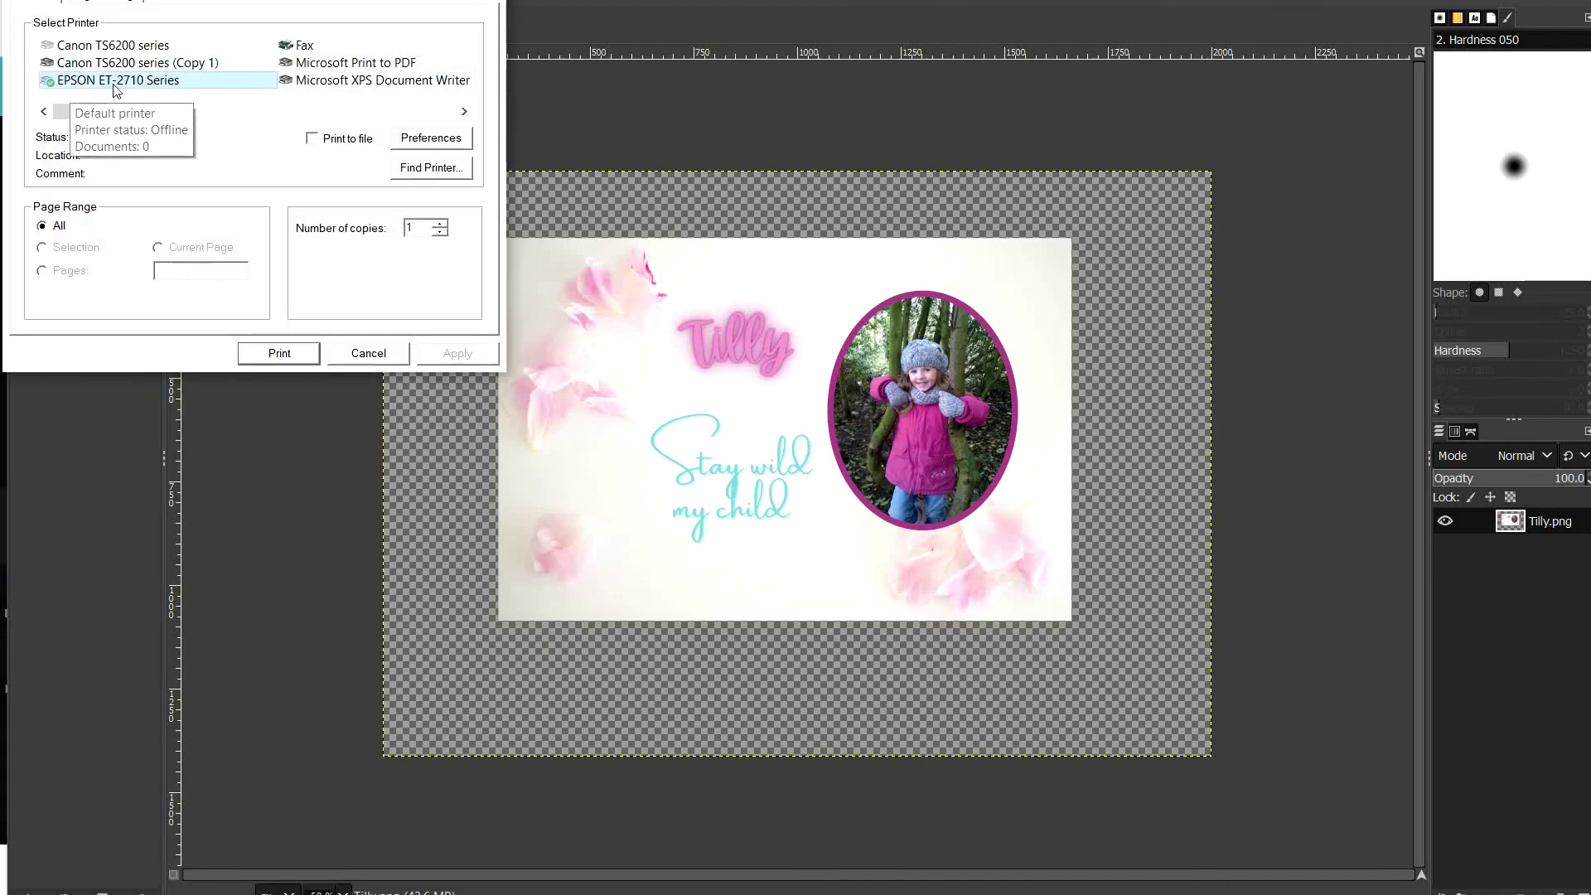
pyautogui.click(426, 140)
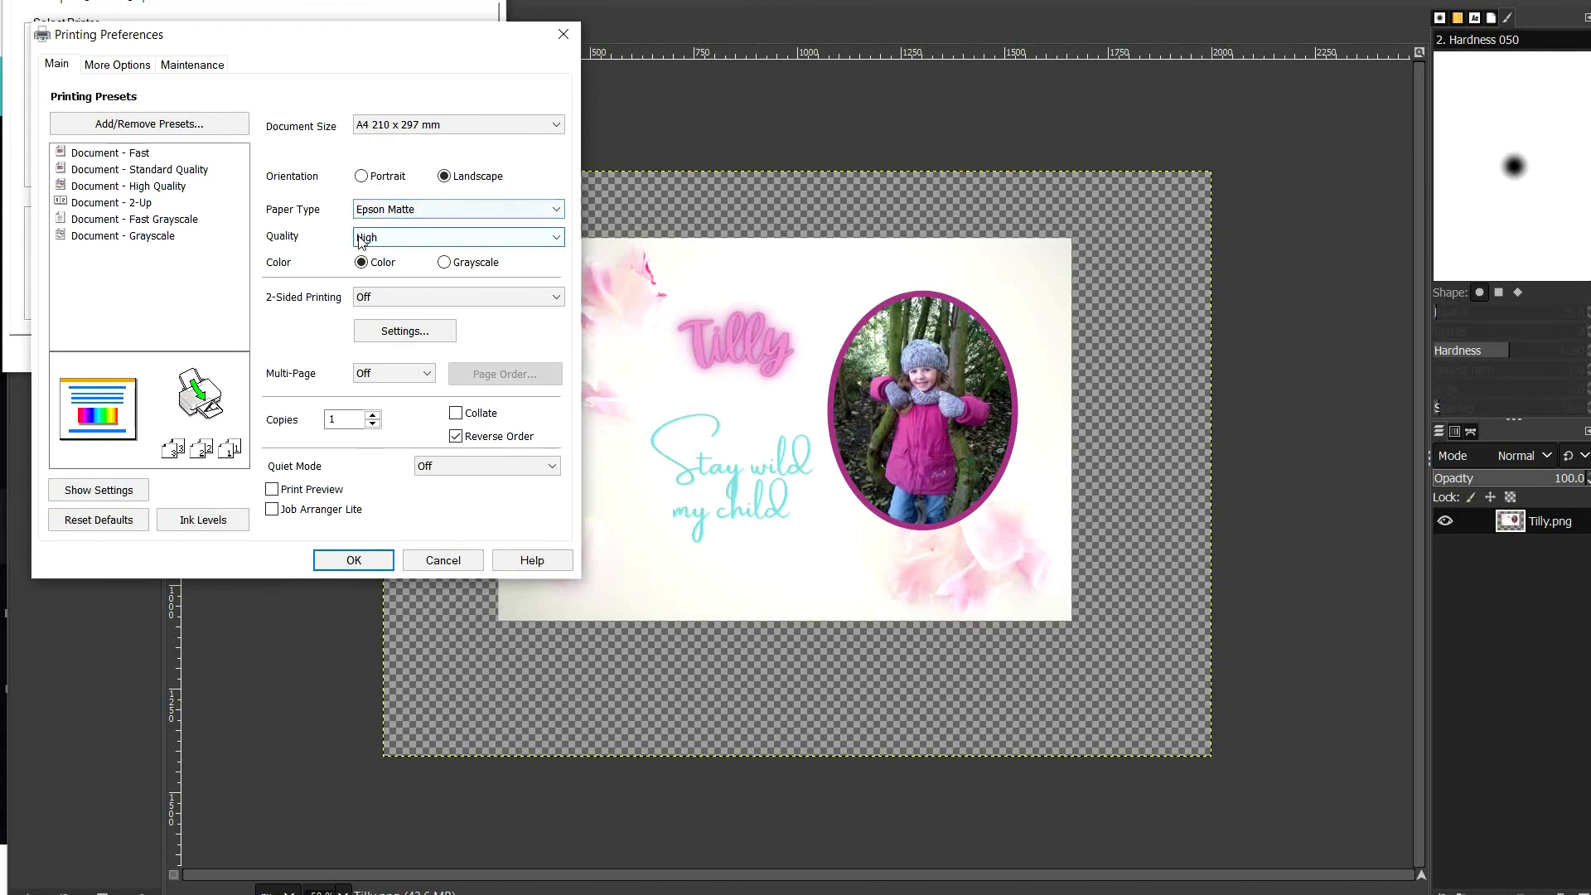
pyautogui.click(122, 68)
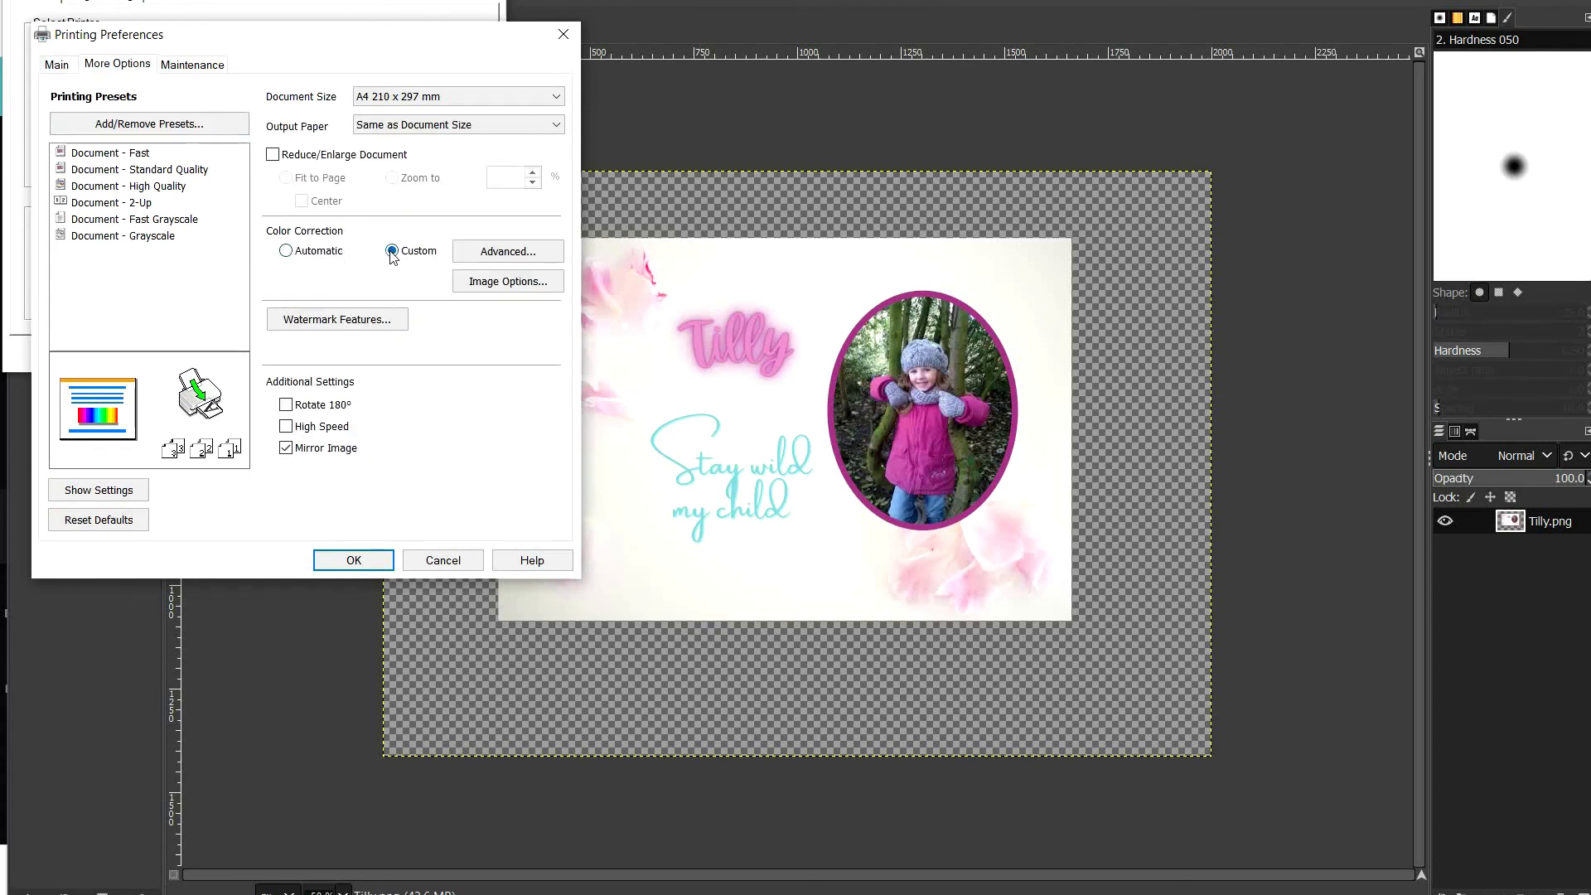
pyautogui.click(503, 252)
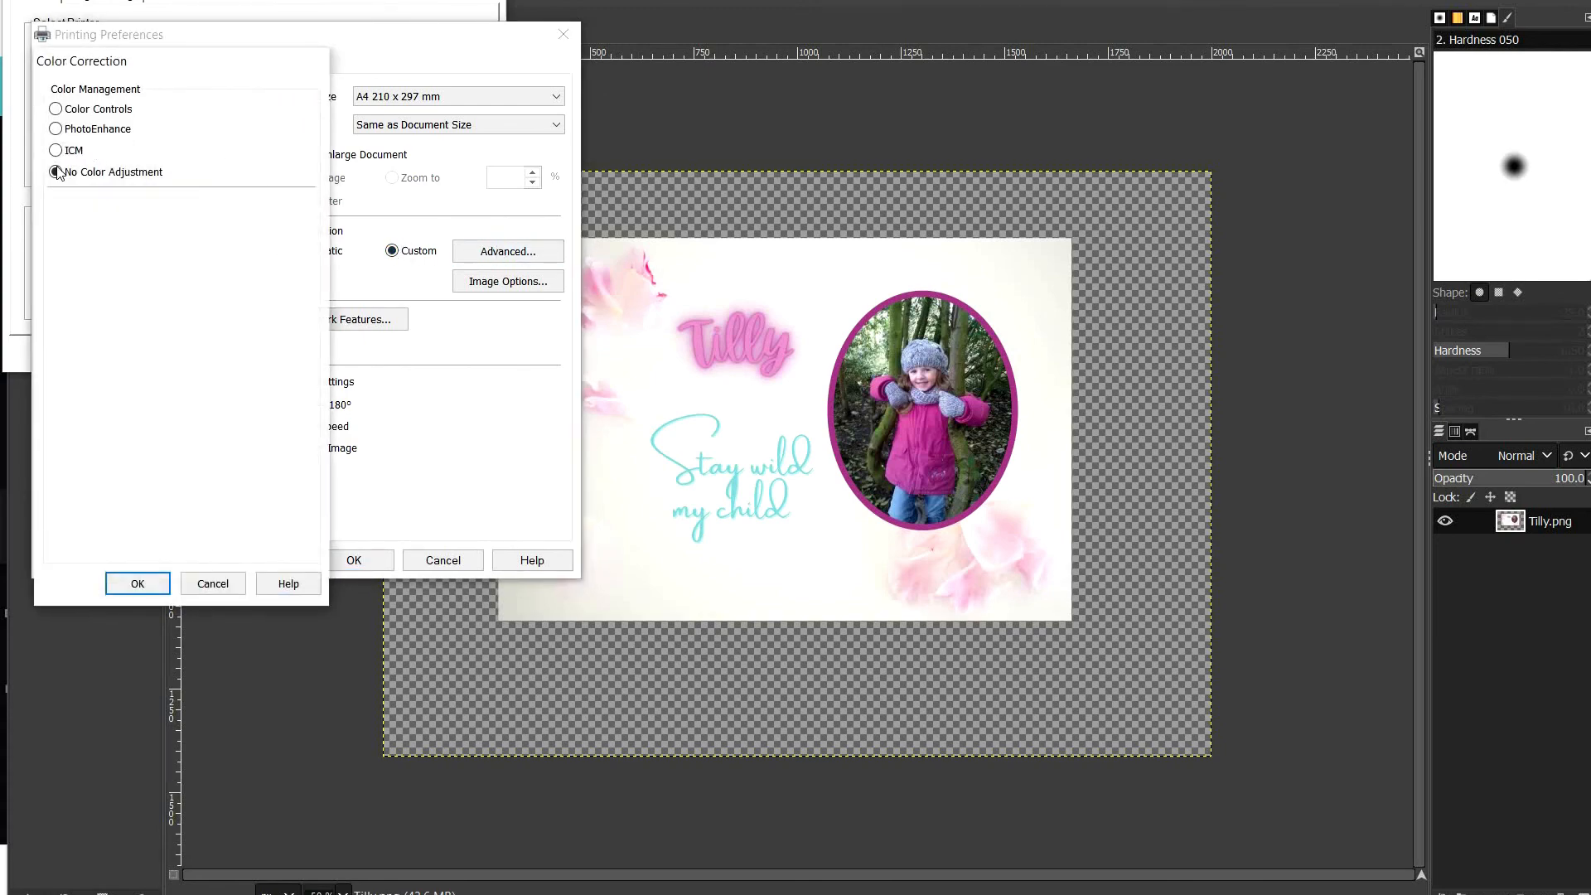
pyautogui.click(141, 583)
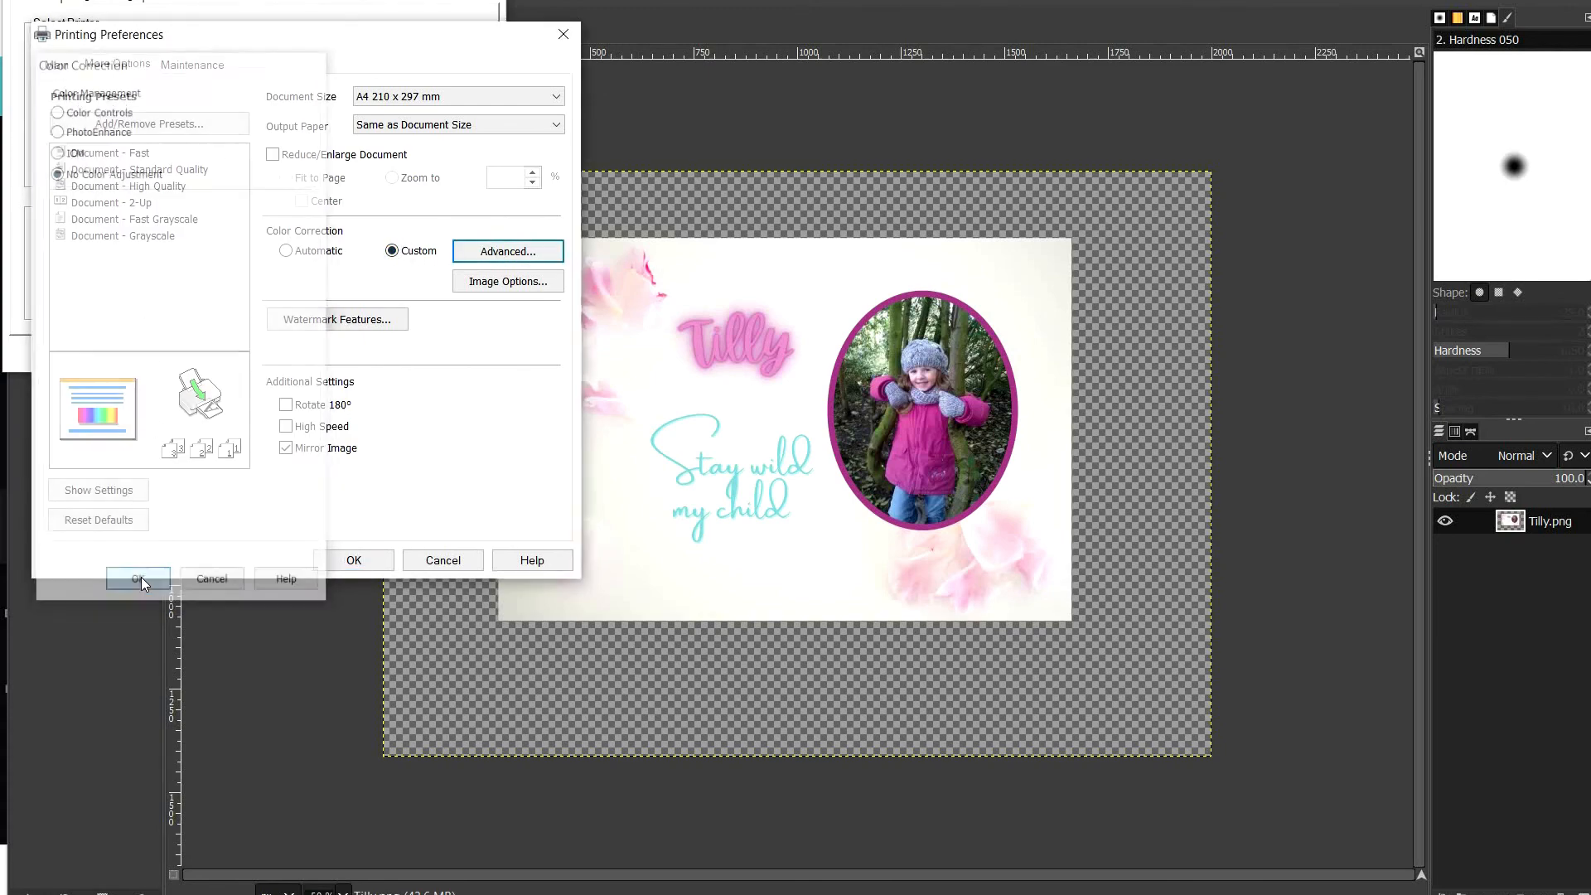
pyautogui.click(288, 451)
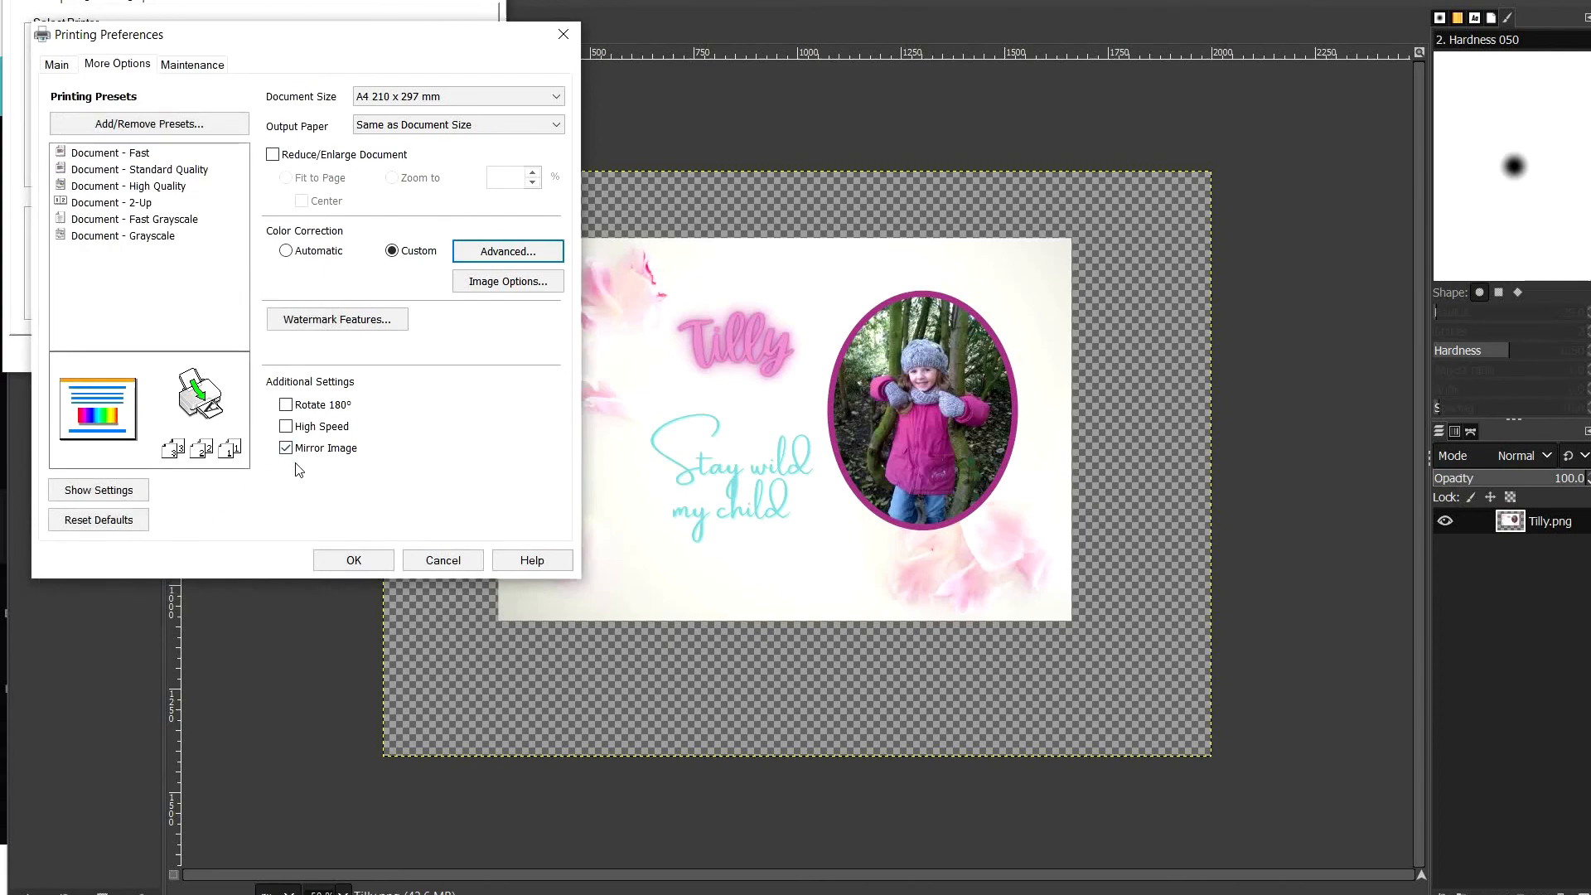
pyautogui.click(337, 563)
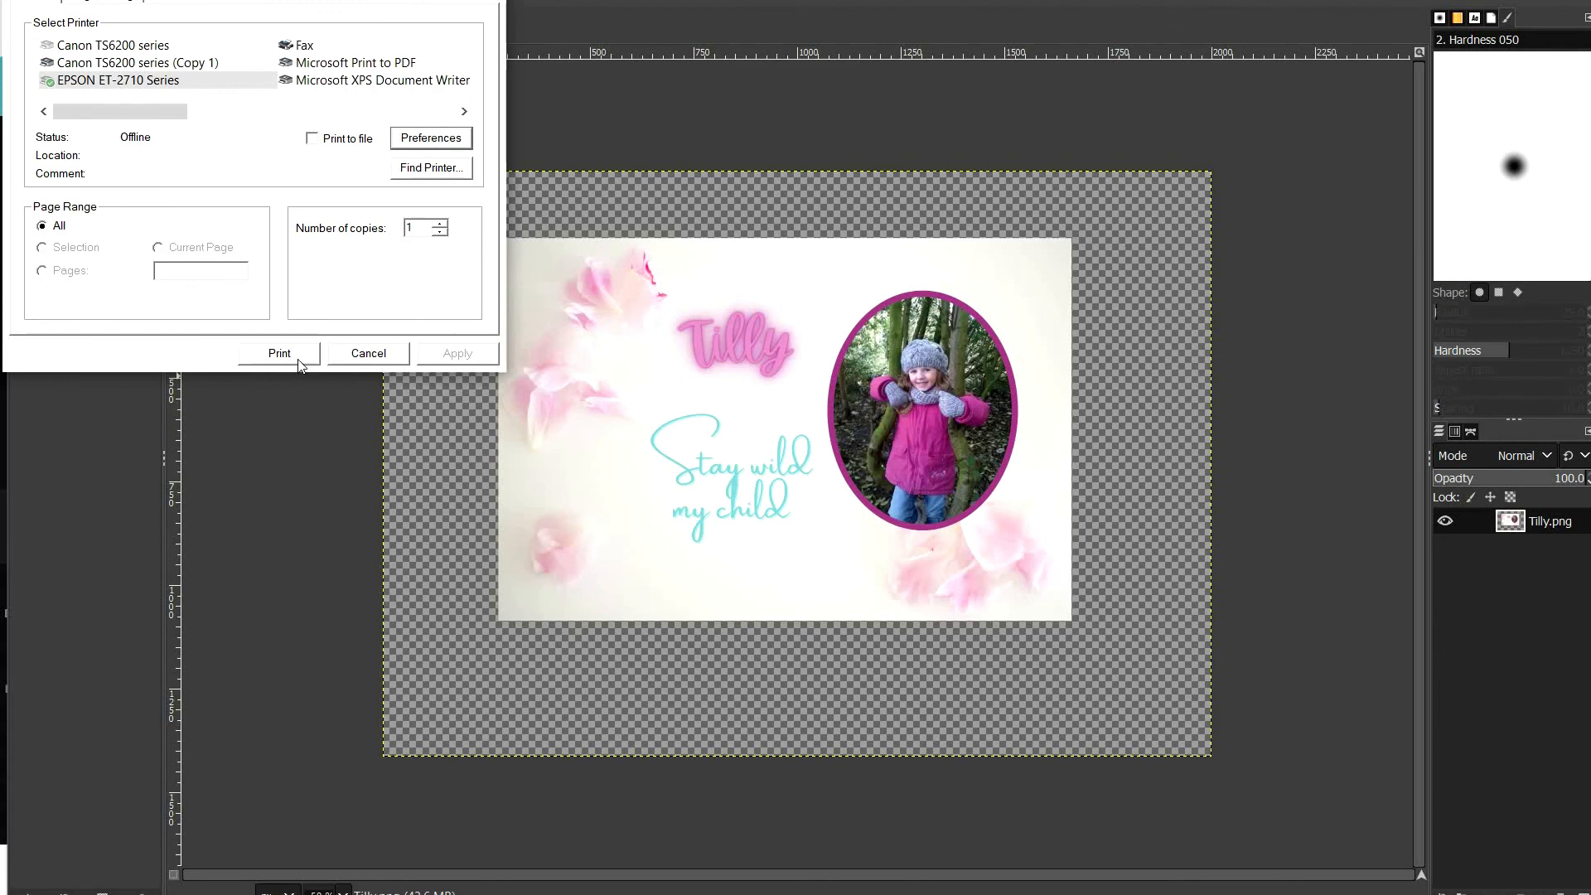